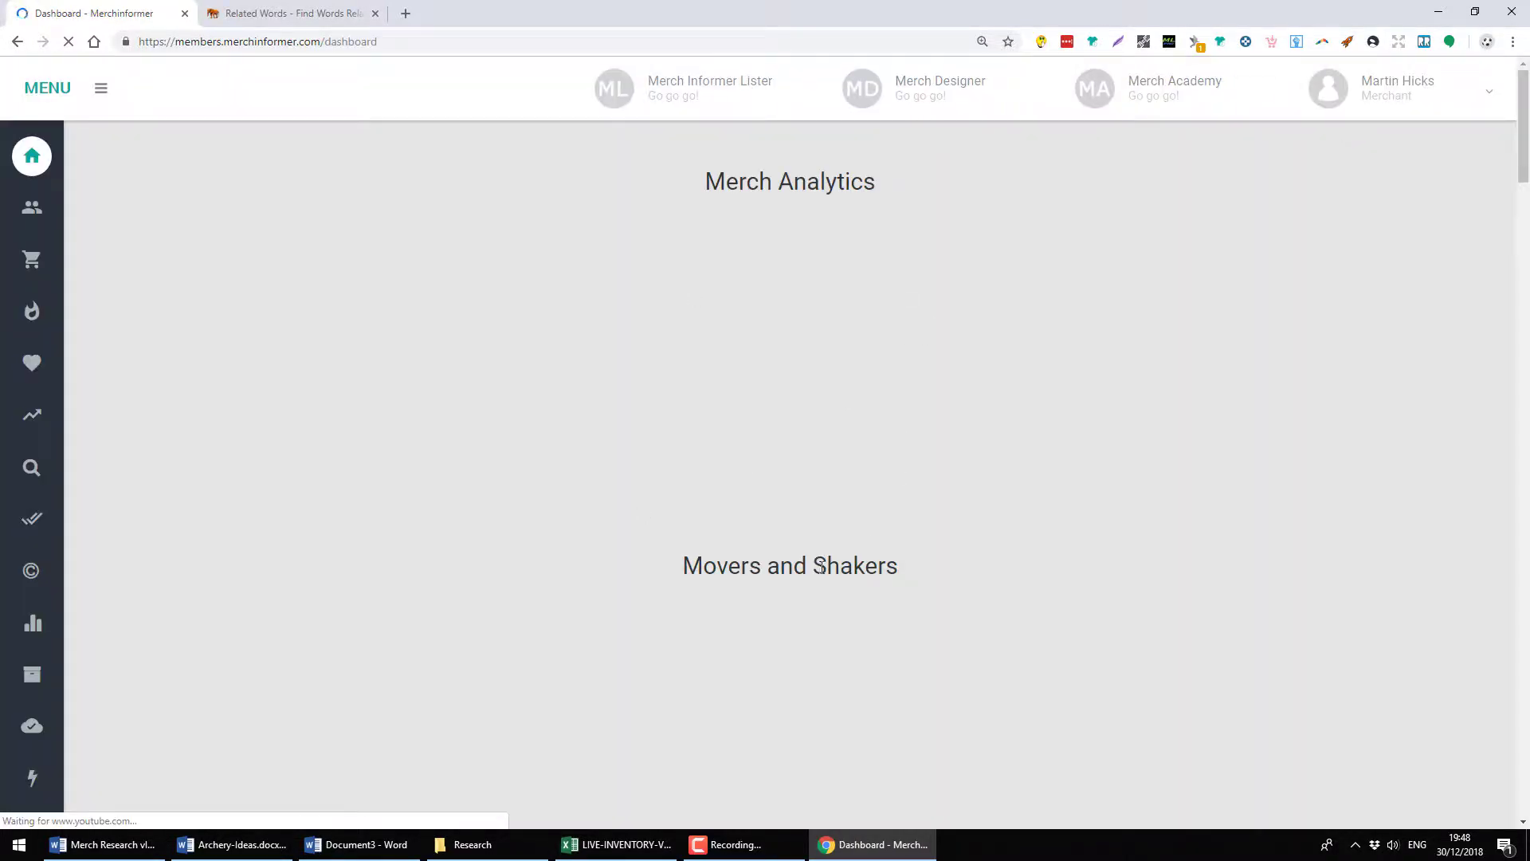
Search Google for "Traditional Archery" in a new browser tab
{"action": "left_click", "coordinate": [295, 13]}
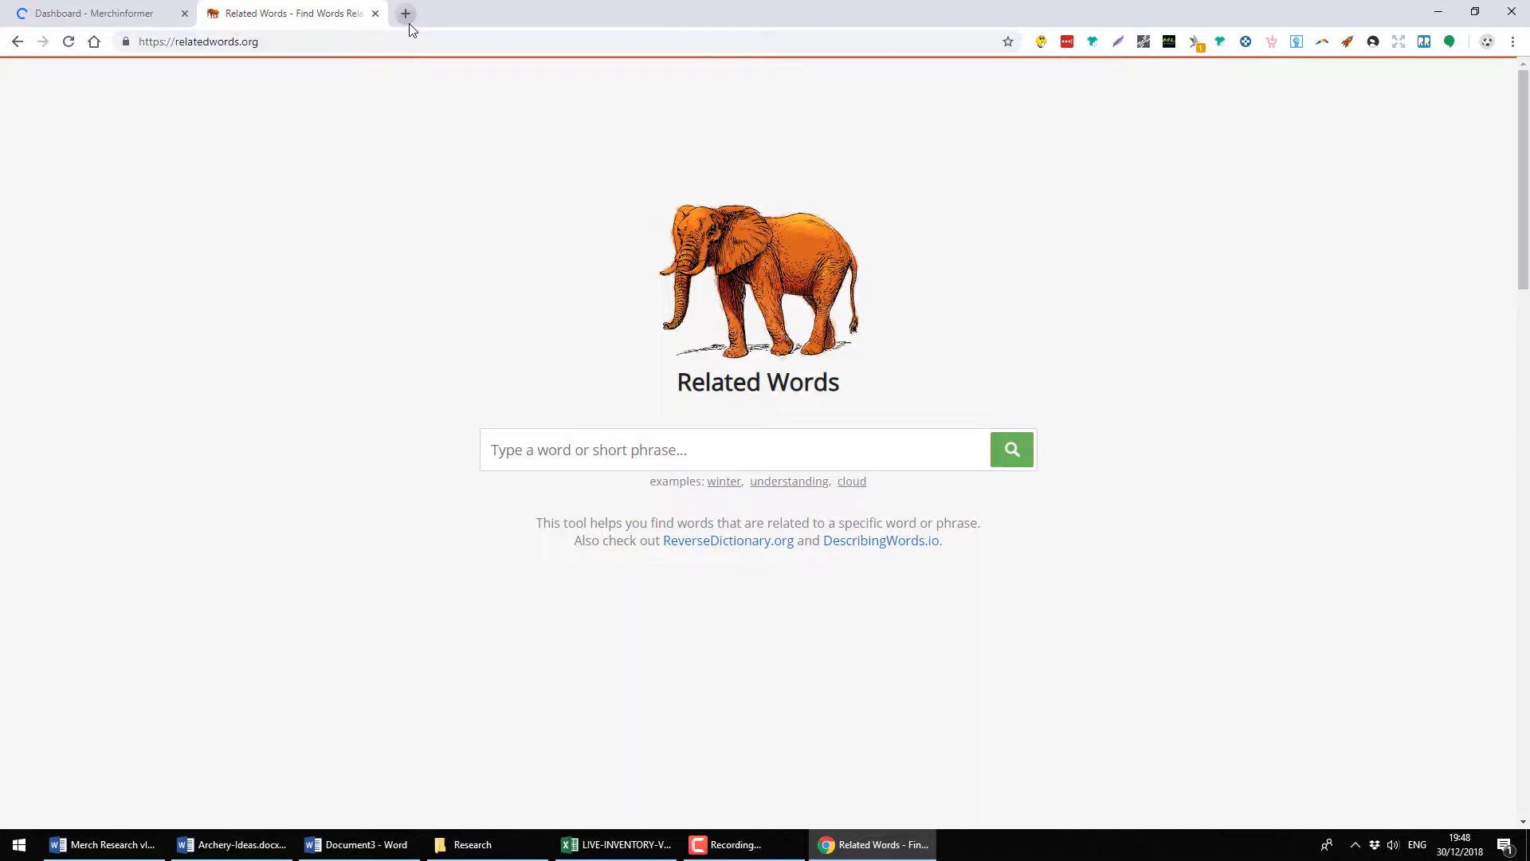
{"action": "left_click", "coordinate": [406, 13]}
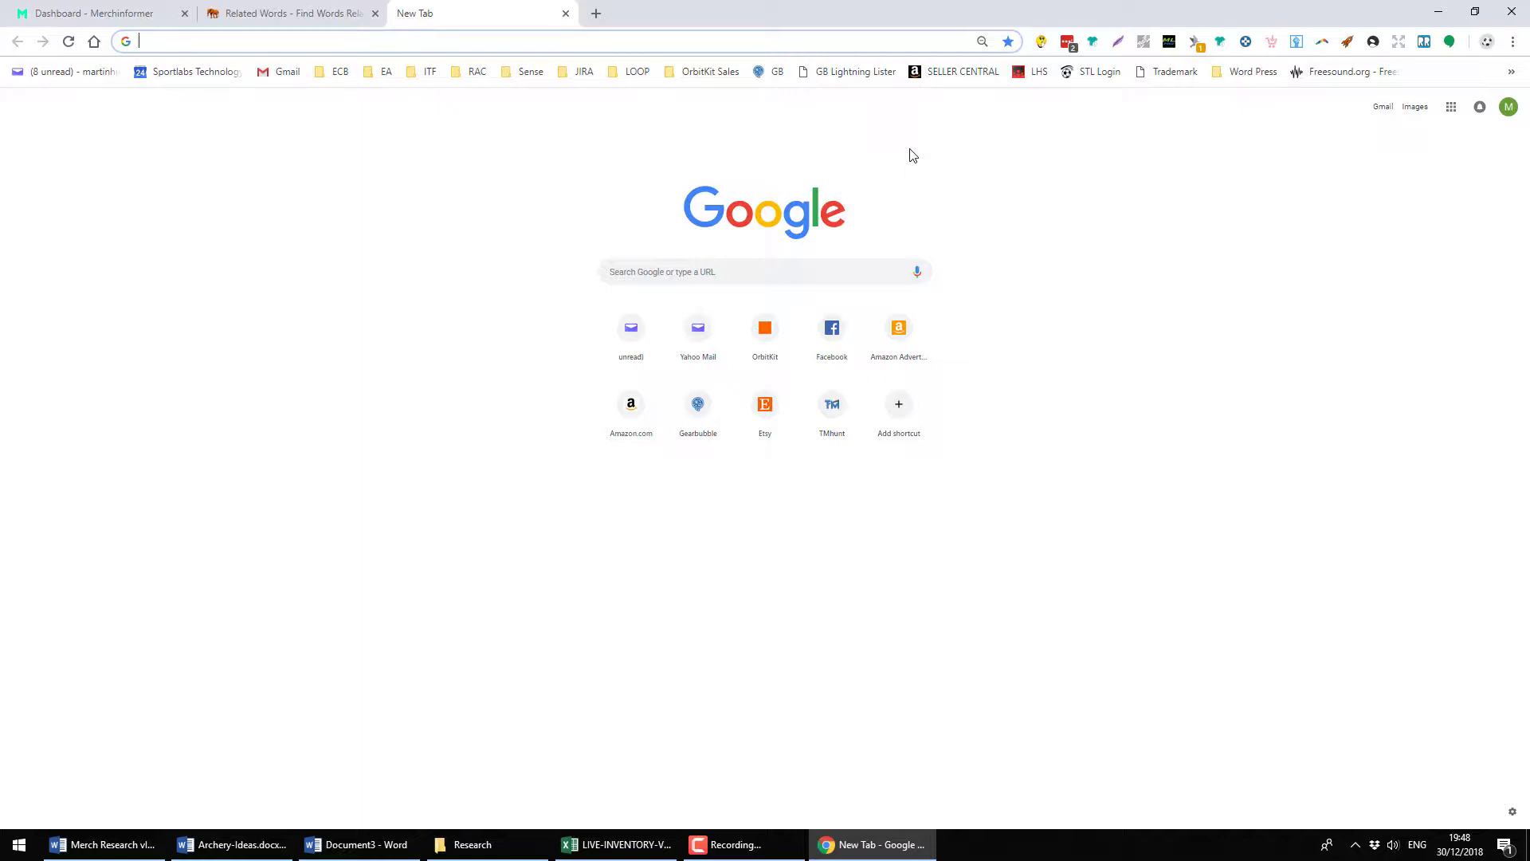
{"action": "type", "text": "Tradi"}
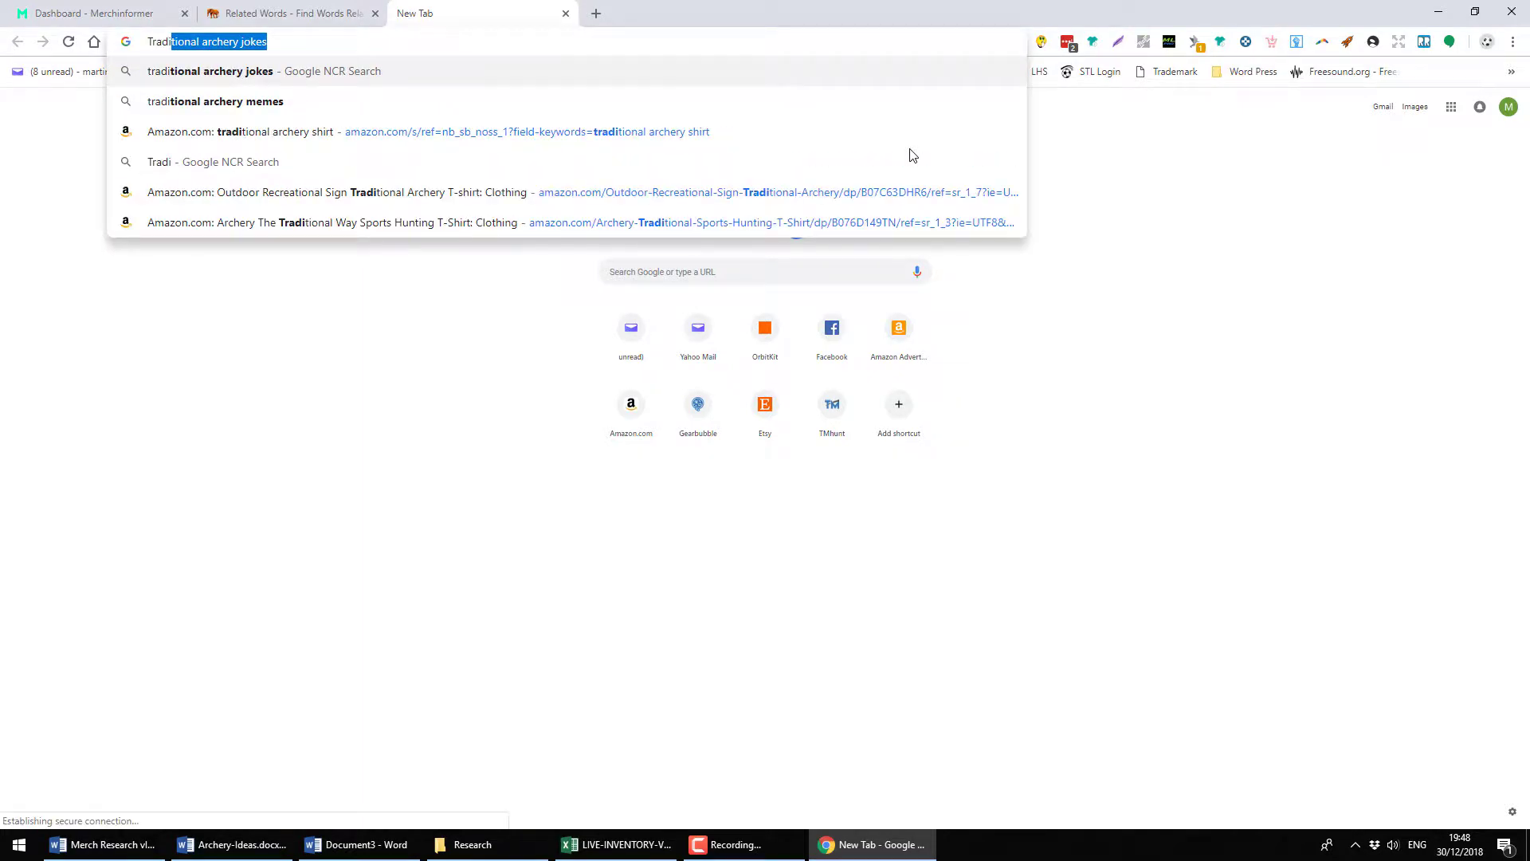
{"action": "type", "text": "tional "}
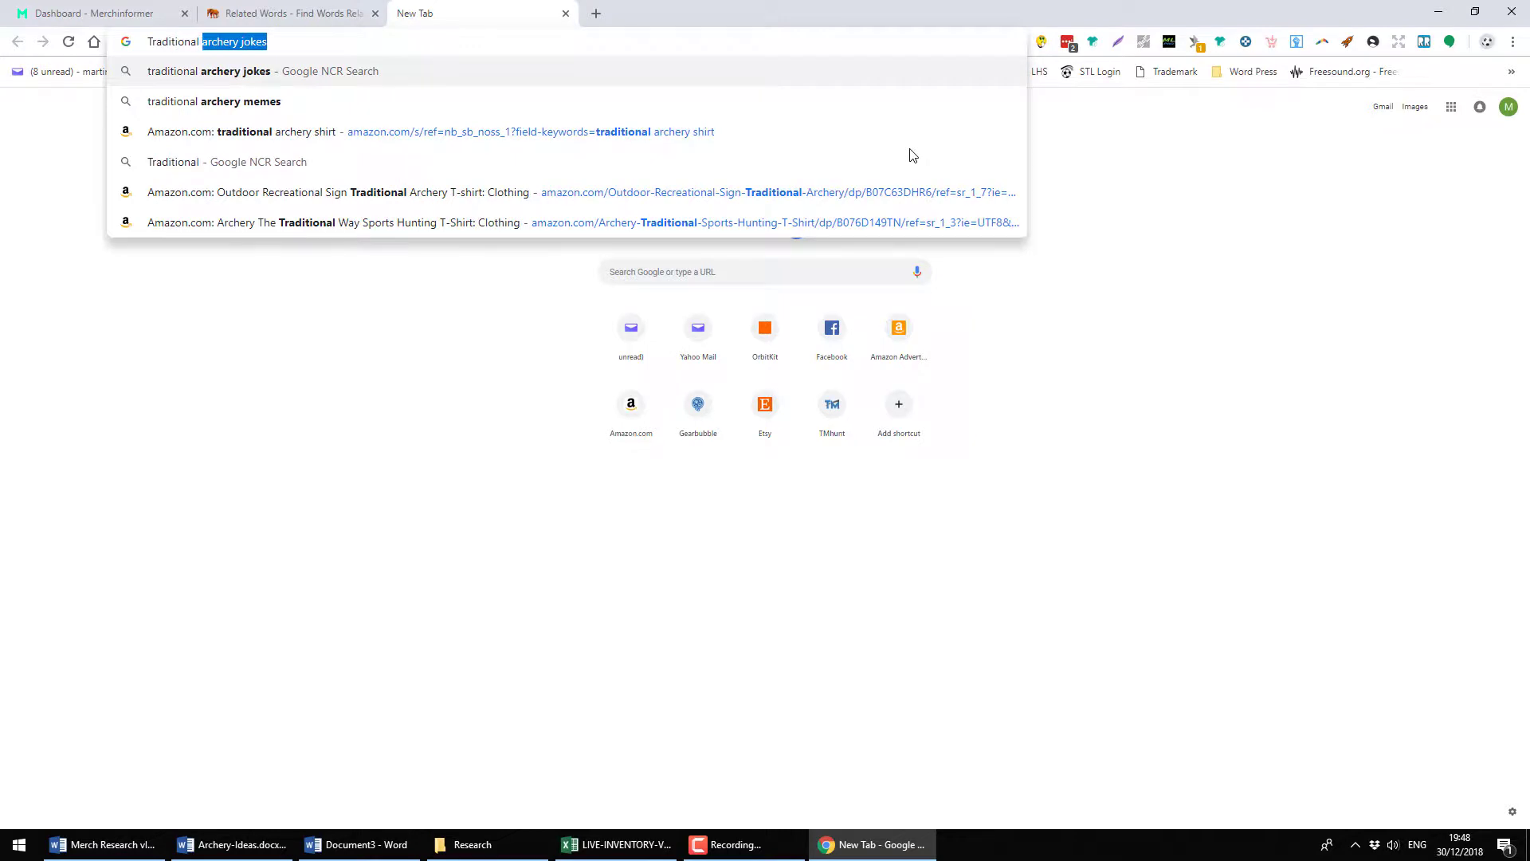
{"action": "type", "text": "Archery"}
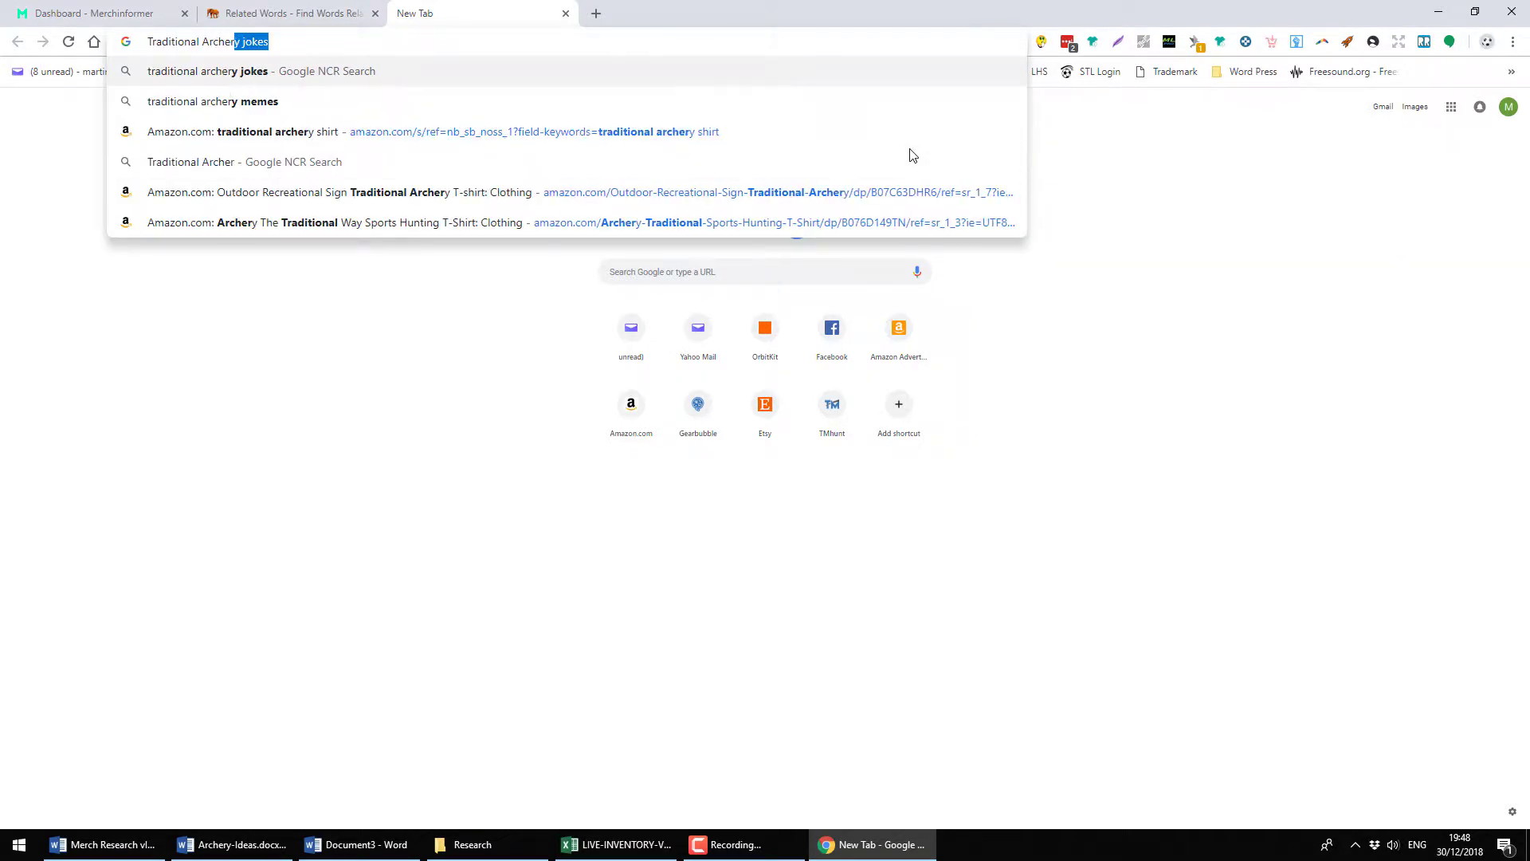
{"action": "key", "text": "Delete"}
{"action": "key", "text": "Return"}
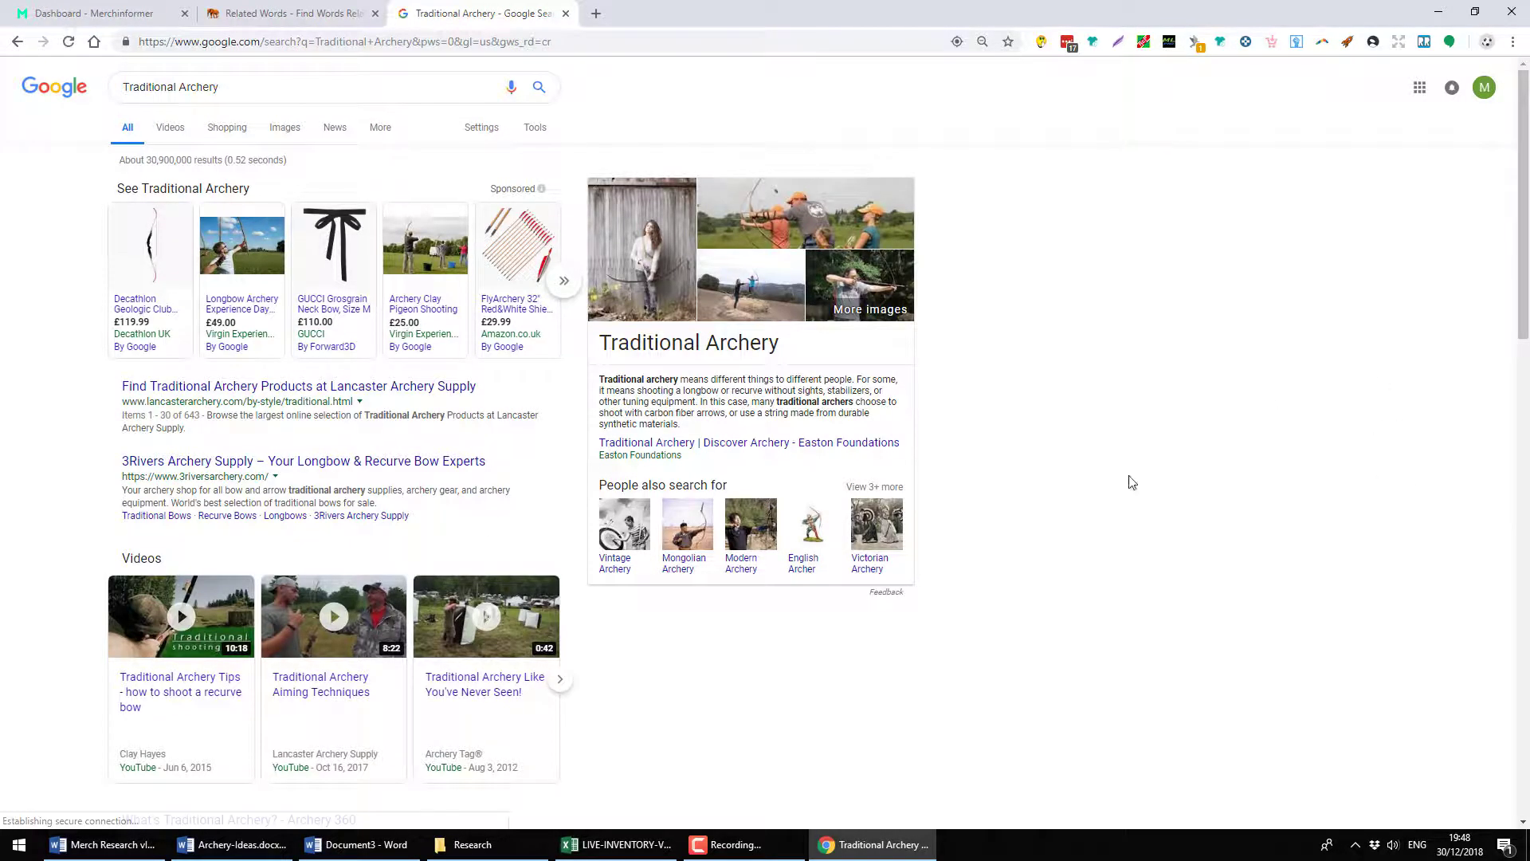
Open a blank Notepad window, make it narrower and taller, and place it beside the Traditional Archery description
{"action": "left_click", "coordinate": [19, 844]}
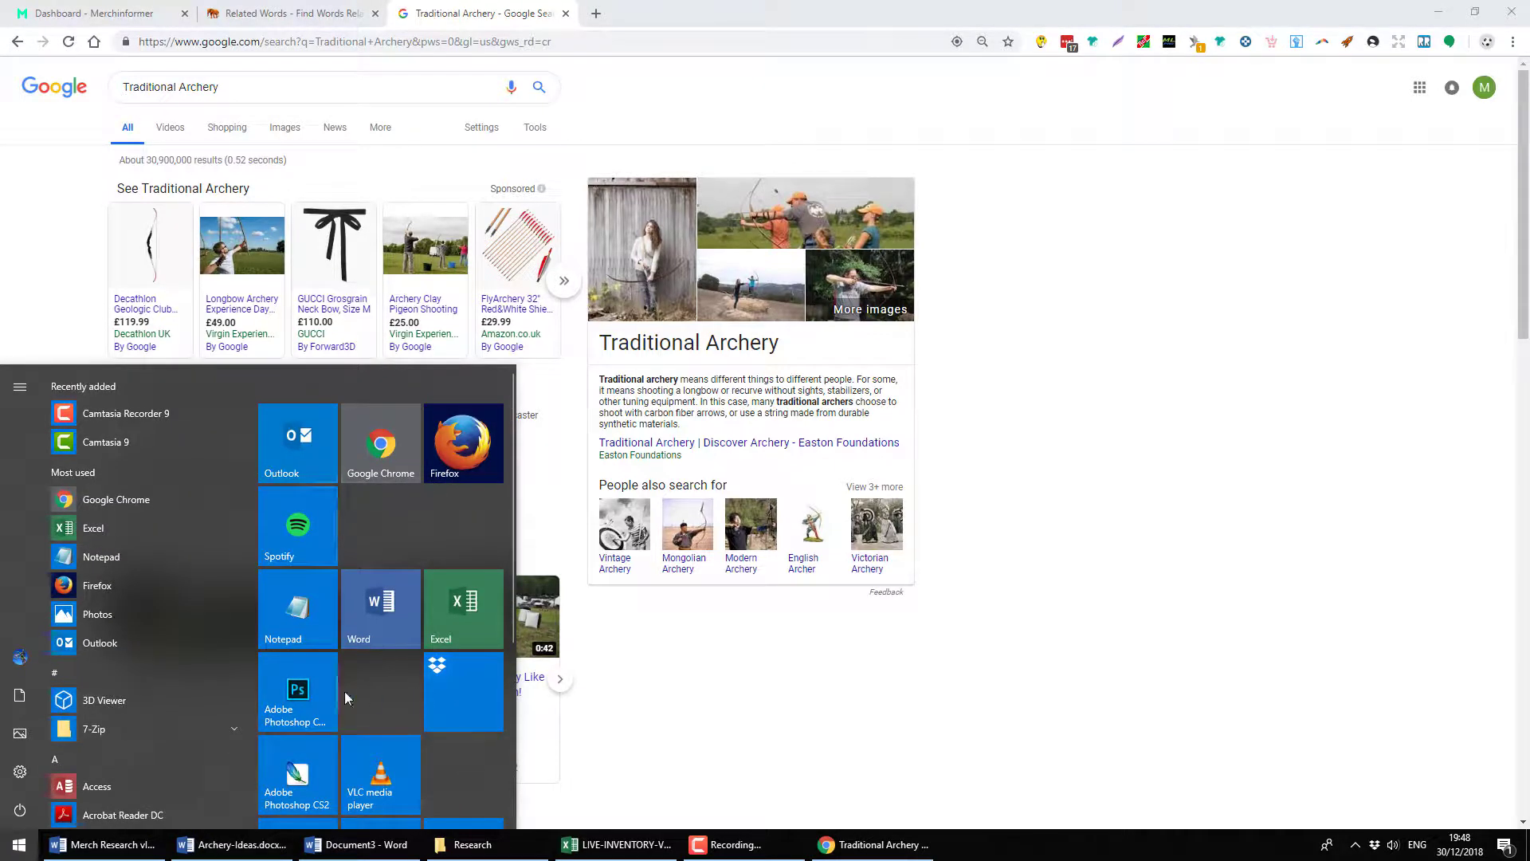
{"action": "left_click", "coordinate": [322, 609]}
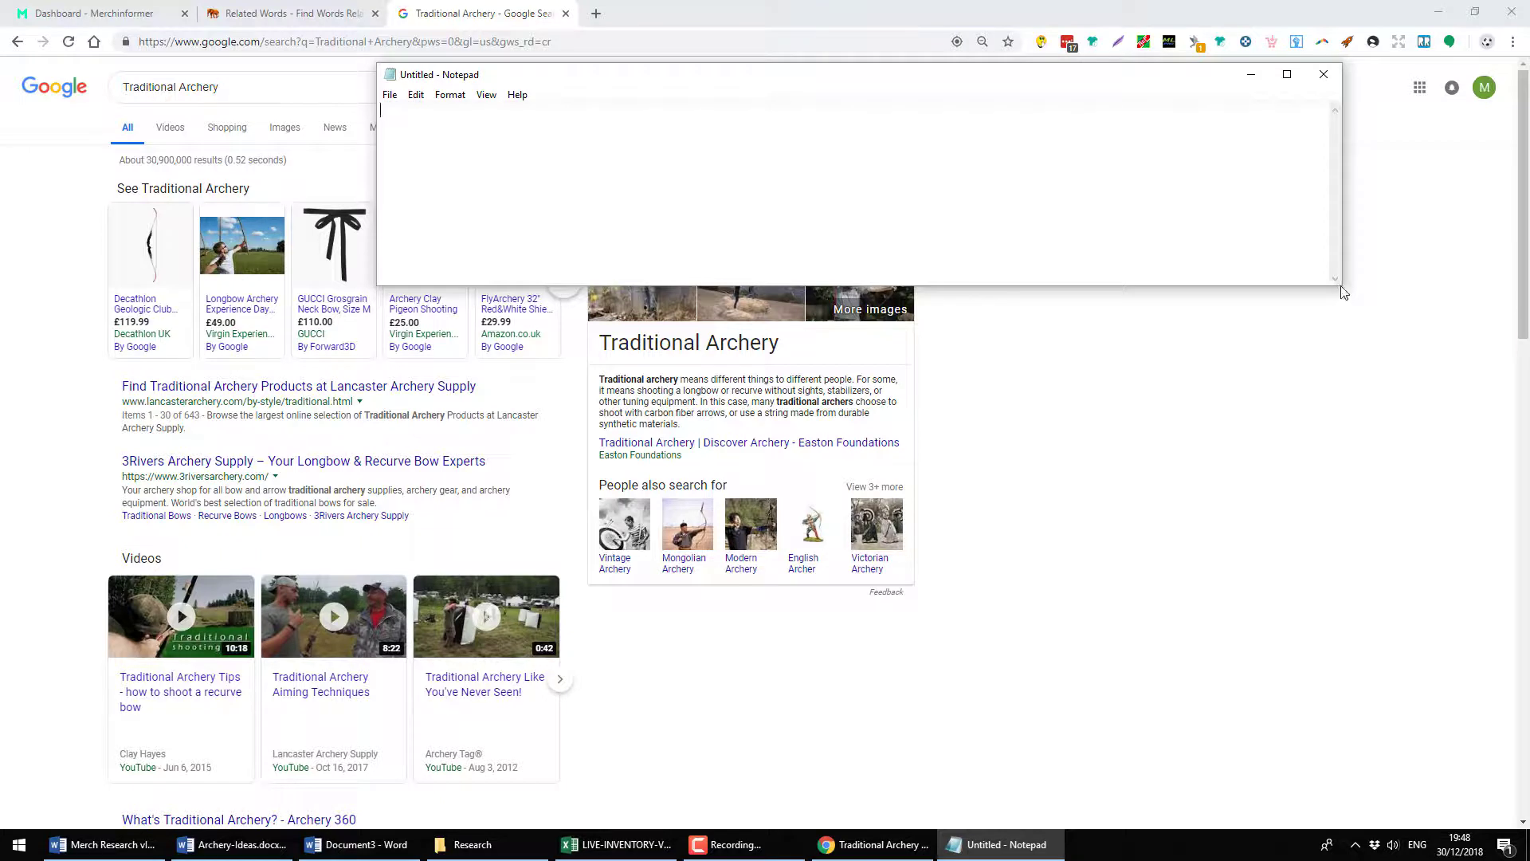
{"action": "left_click_drag", "start_coordinate": [1342, 290], "coordinate": [980, 518]}
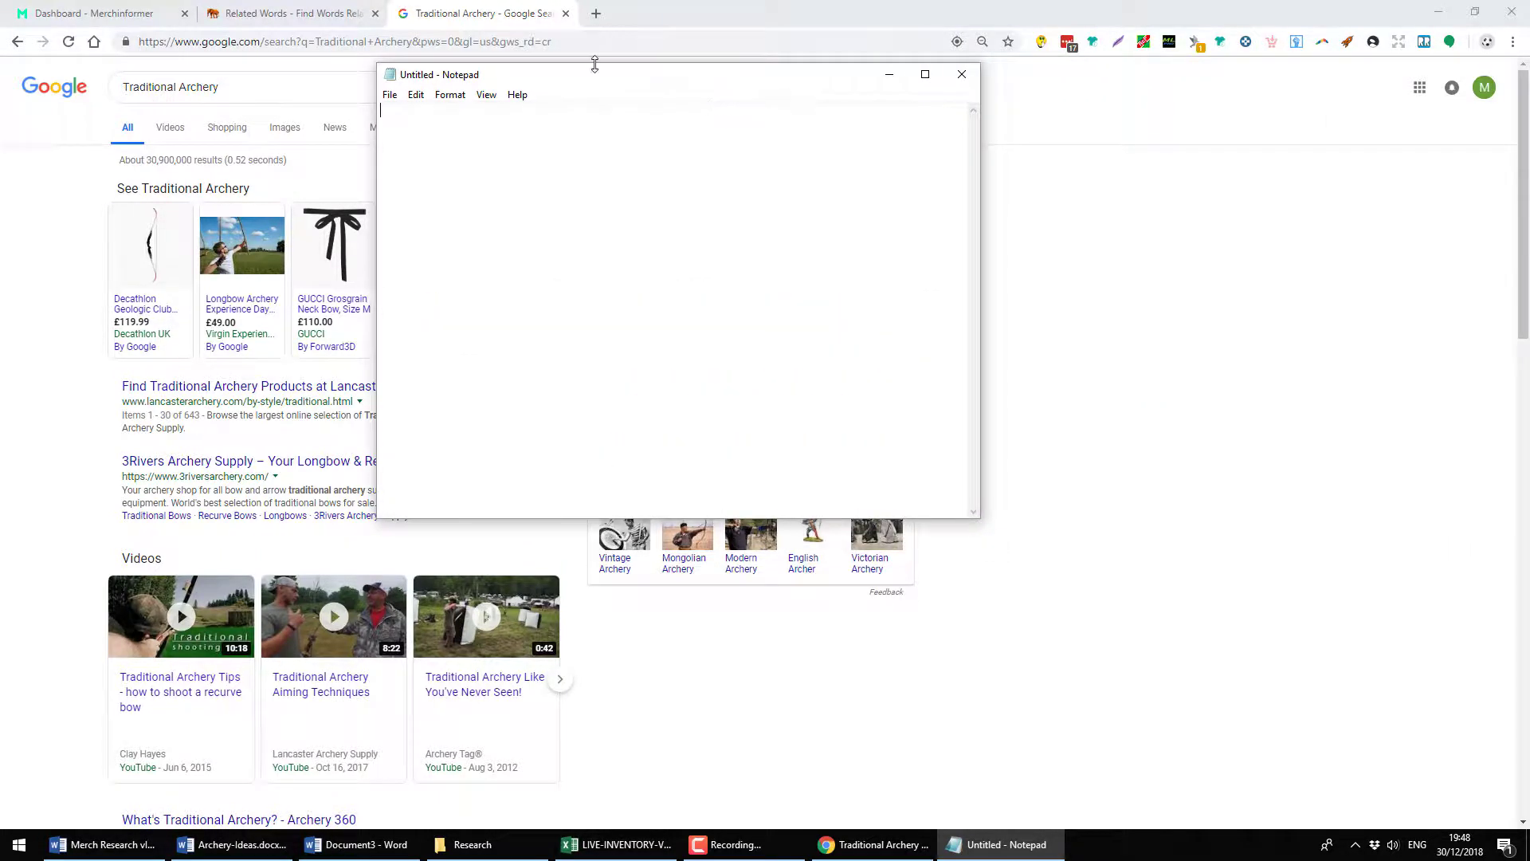
{"action": "left_click_drag", "start_coordinate": [658, 88], "coordinate": [1208, 111]}
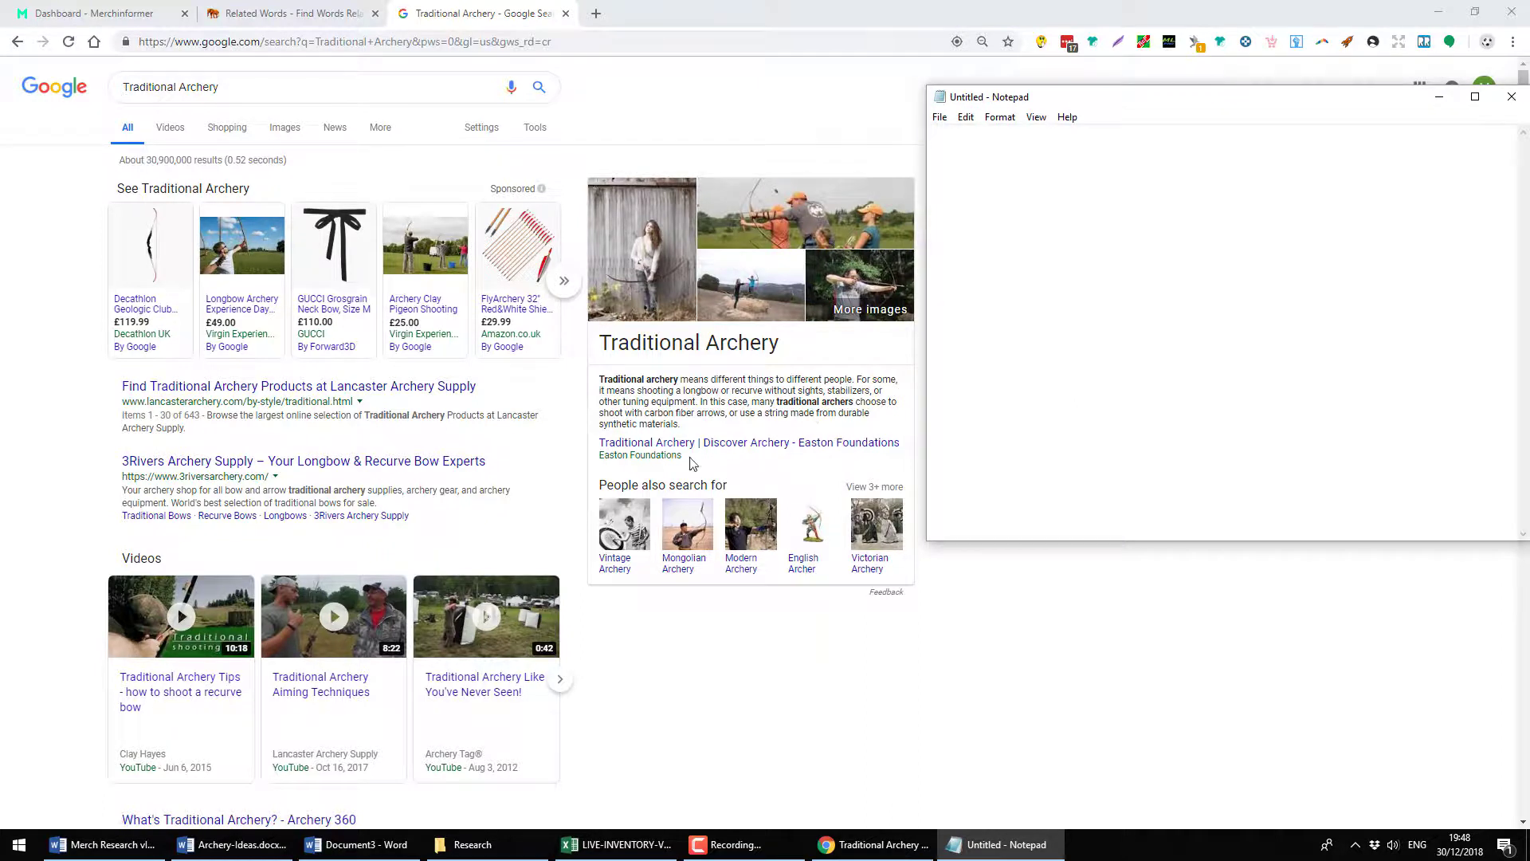
Copy the word "longbow" from the Traditional Archery description into the Notepad document
{"action": "left_click", "coordinate": [695, 391]}
{"action": "left_click_drag", "start_coordinate": [709, 380], "coordinate": [699, 393]}
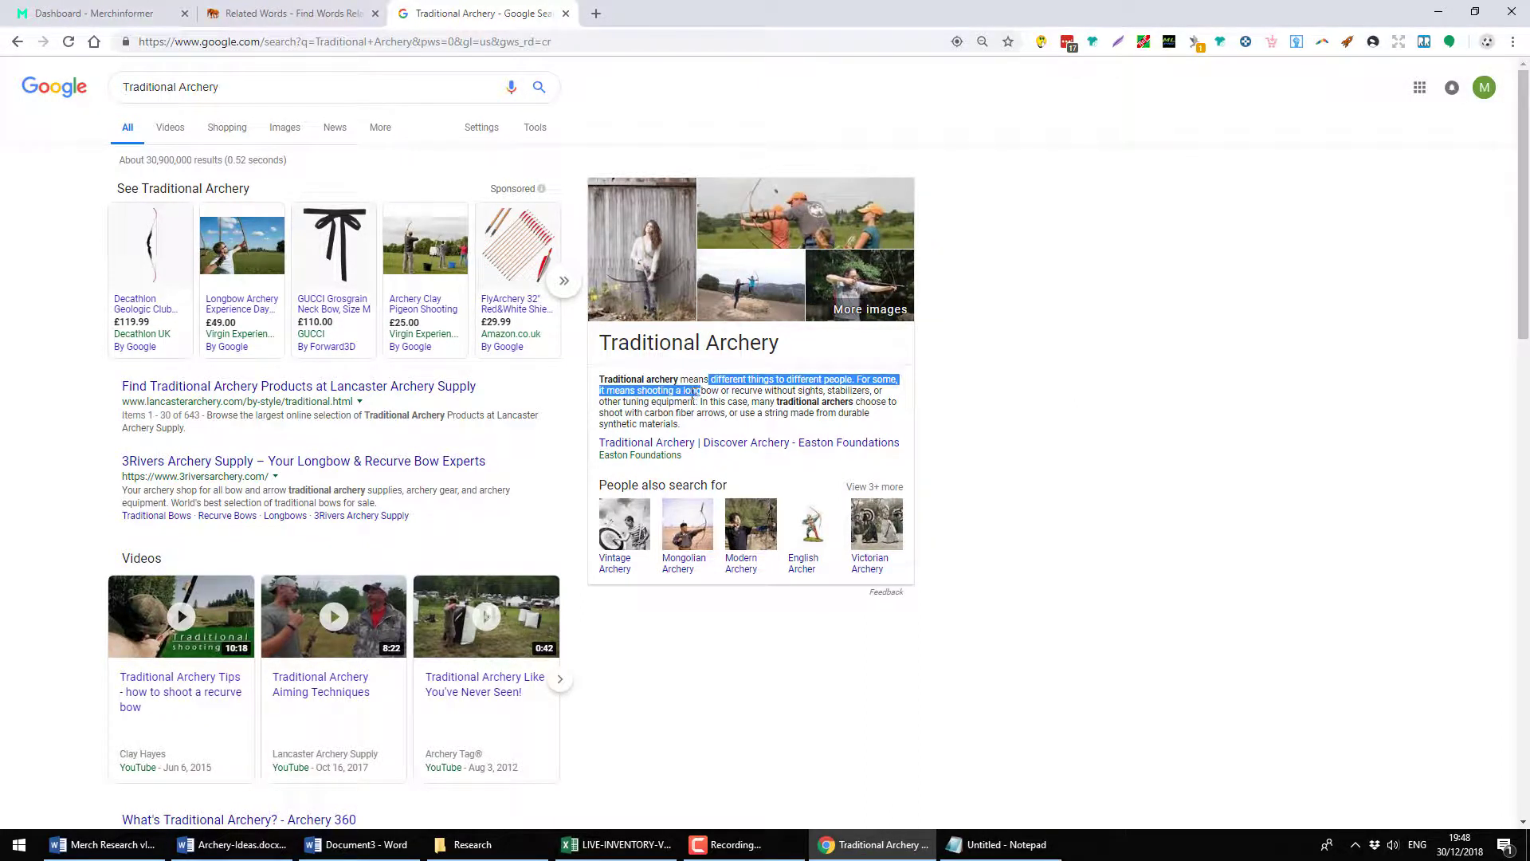
{"action": "double_click", "coordinate": [693, 390]}
{"action": "key", "text": "ctrl+c"}
{"action": "key", "text": "alt+Tab"}
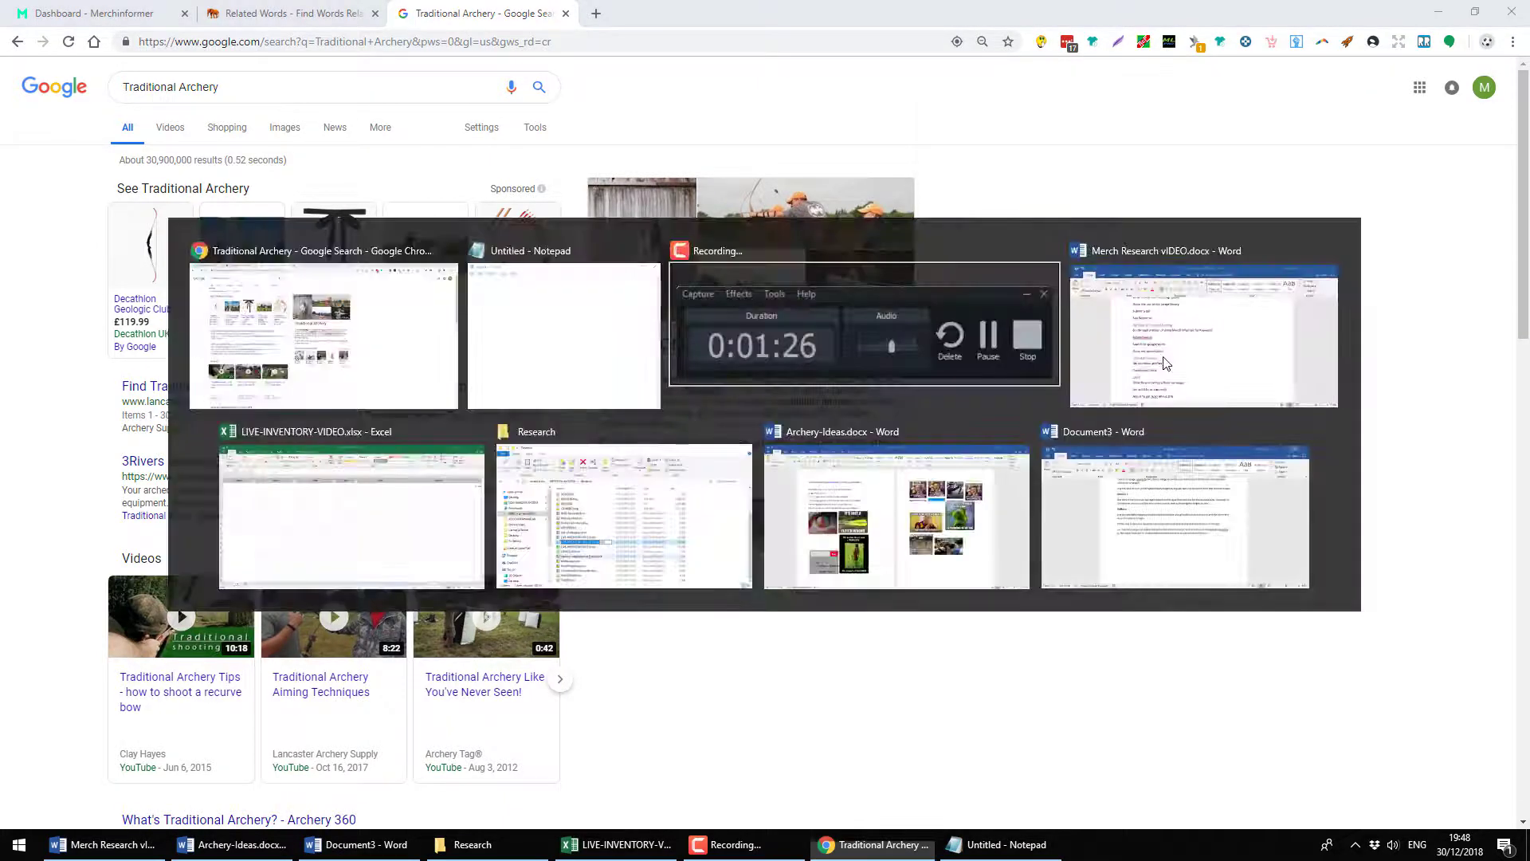
{"action": "key", "text": "ctrl+v"}
Copy "recurve" from the description onto the second line of the Notepad list
{"action": "left_click", "coordinate": [746, 390]}
{"action": "double_click", "coordinate": [746, 390]}
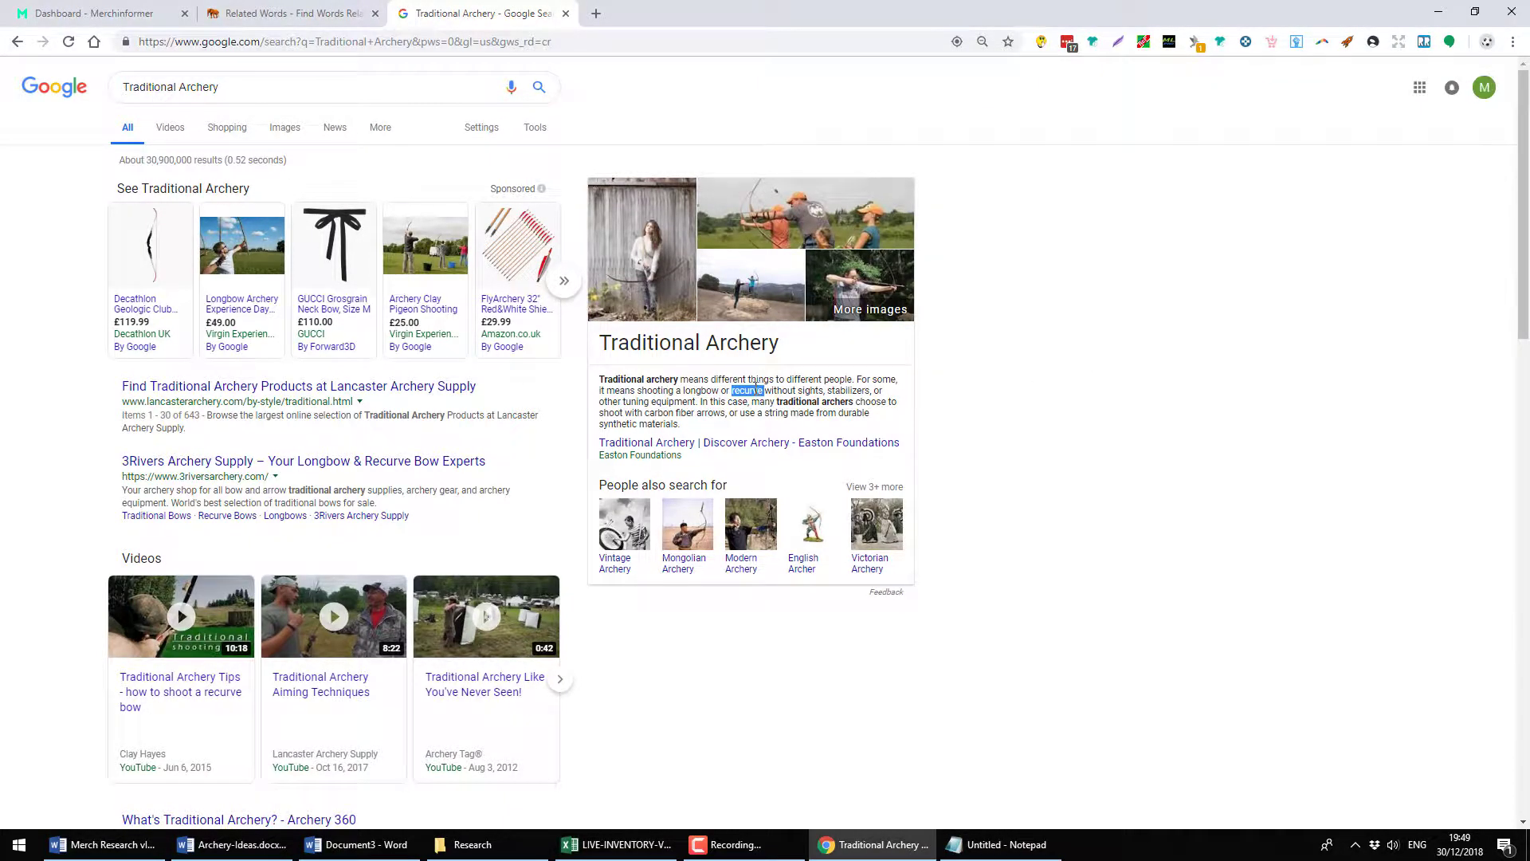
{"action": "key", "text": "alt+Tab"}
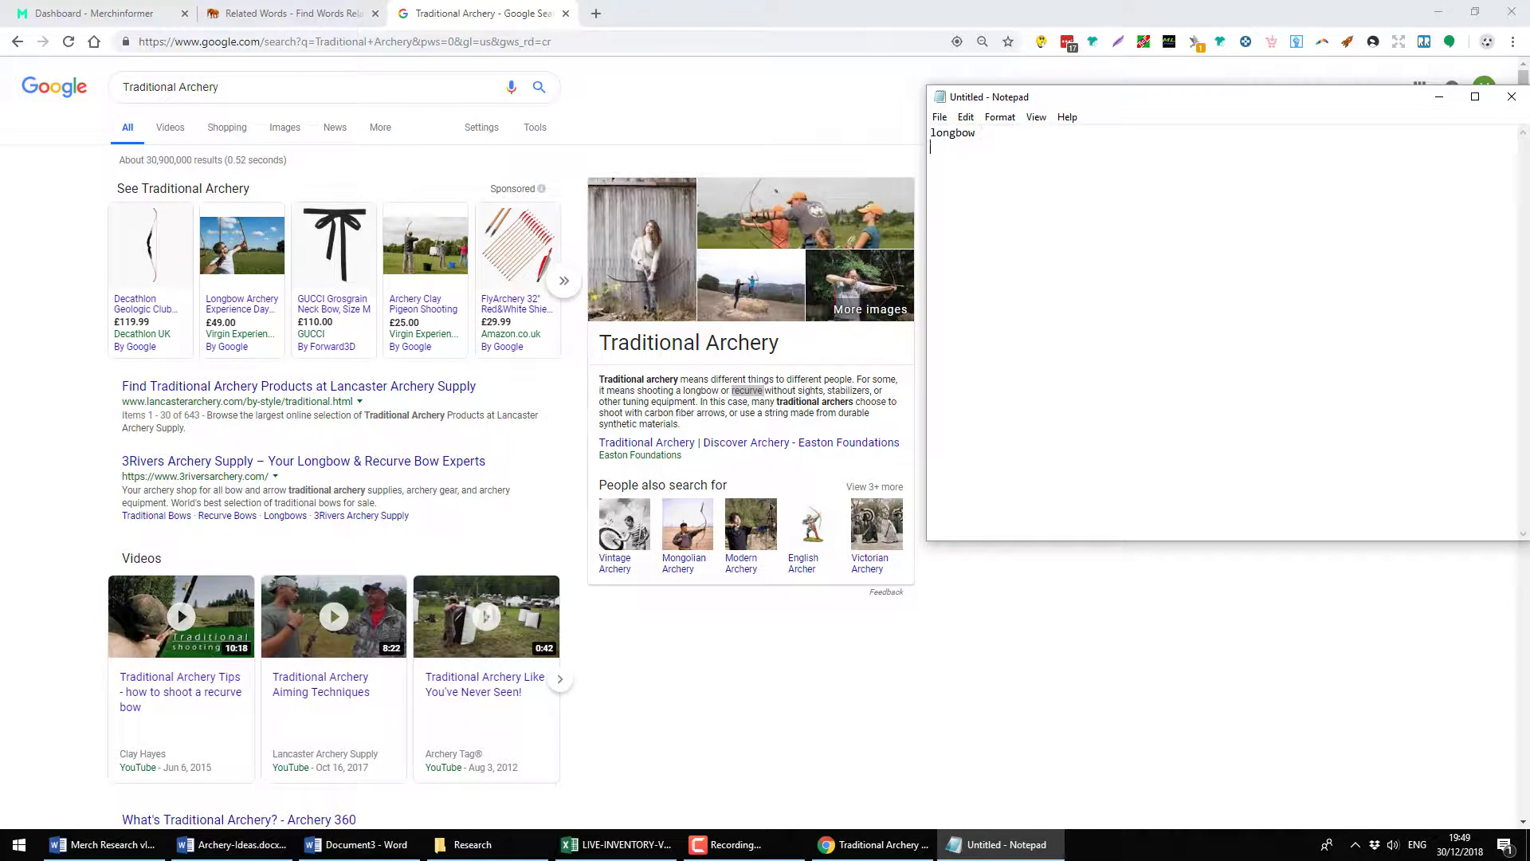
{"action": "key", "text": "ctrl+v"}
Copy "archers" from the description into the Notepad list and add "archery" below it
{"action": "left_click", "coordinate": [807, 401]}
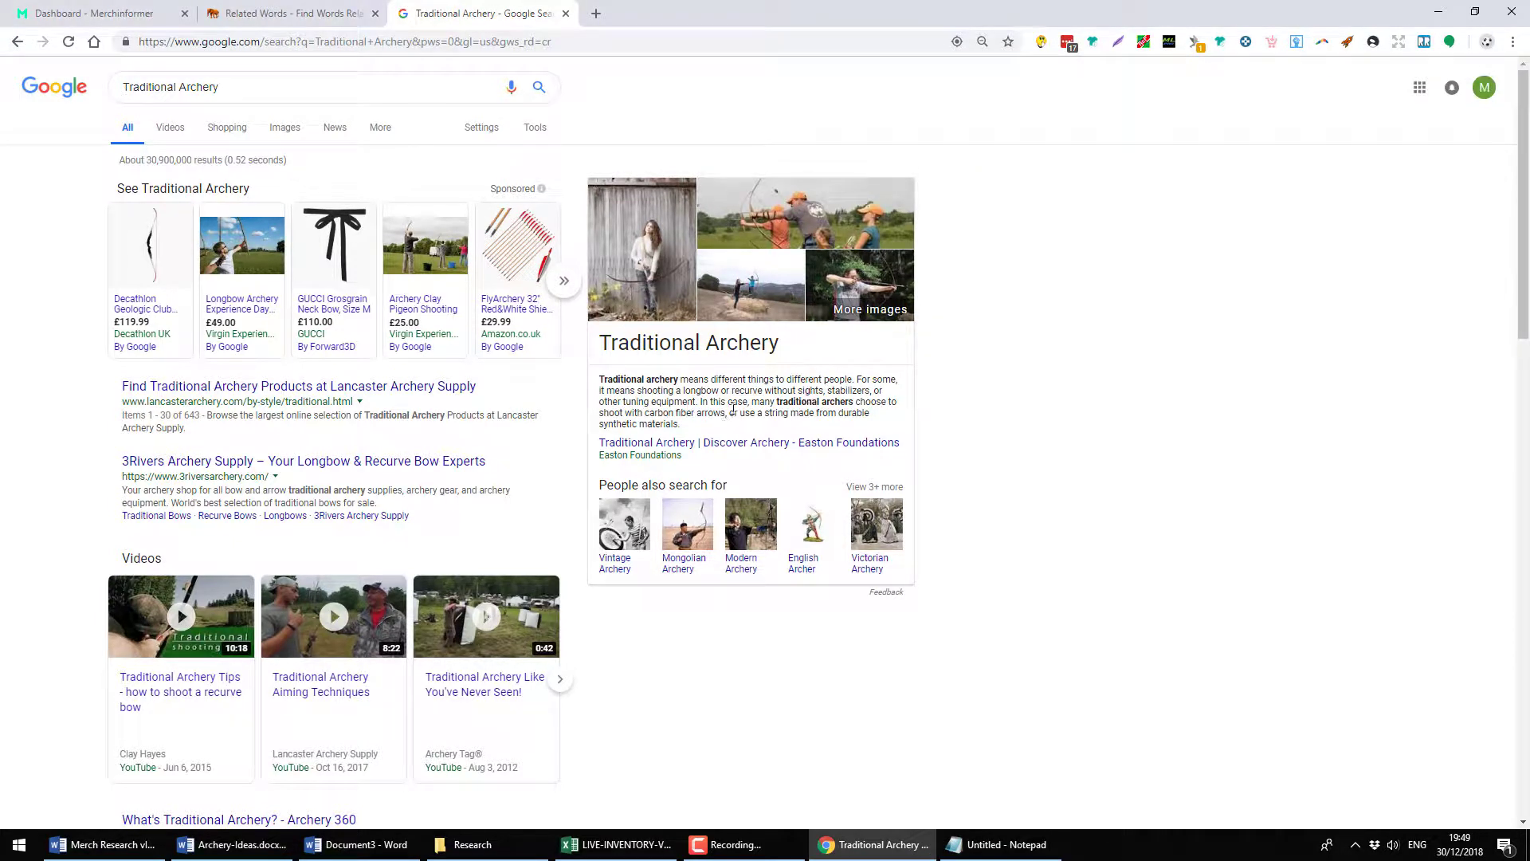
{"action": "double_click", "coordinate": [831, 402]}
{"action": "key", "text": "alt+Tab"}
{"action": "key", "text": "ctrl+v"}
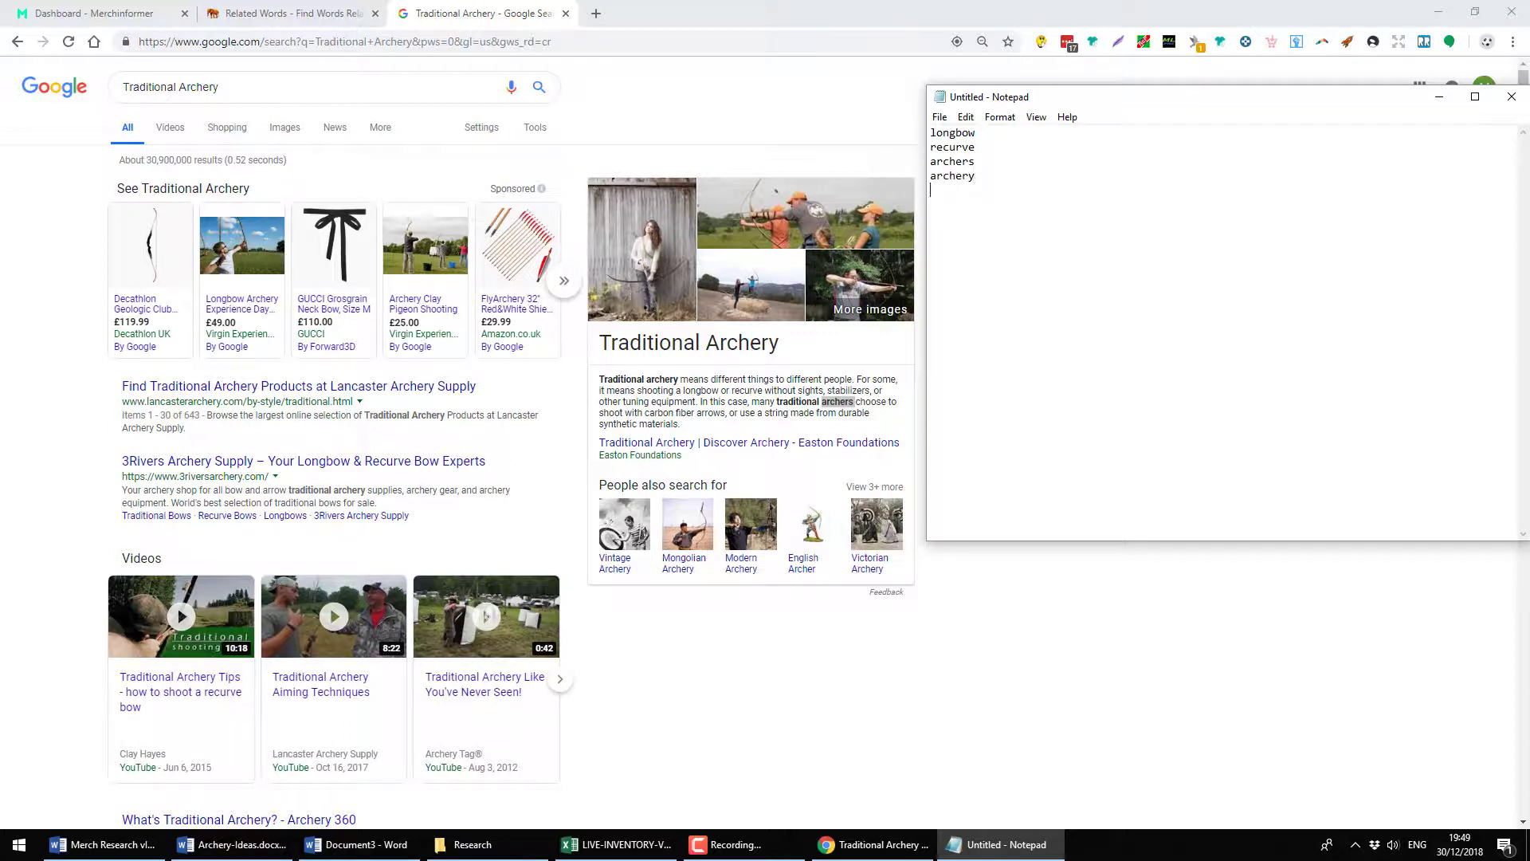
Copy "arrows" from the description onto a new line of the Notepad list and return to the search results
{"action": "key", "text": "alt+Tab"}
{"action": "left_click", "coordinate": [635, 415]}
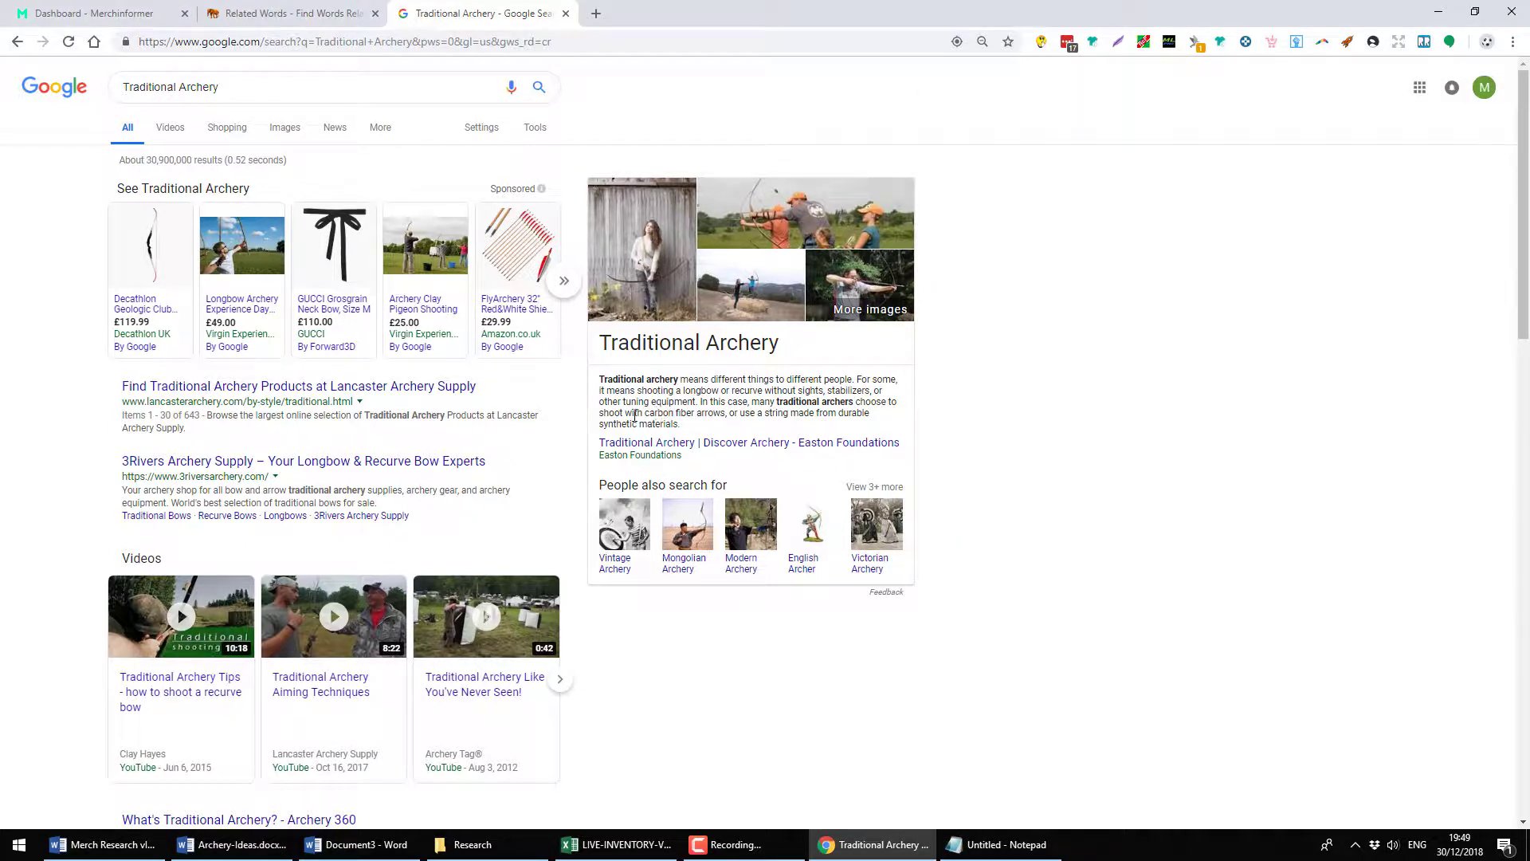
{"action": "double_click", "coordinate": [709, 415]}
{"action": "key", "text": "alt+Tab"}
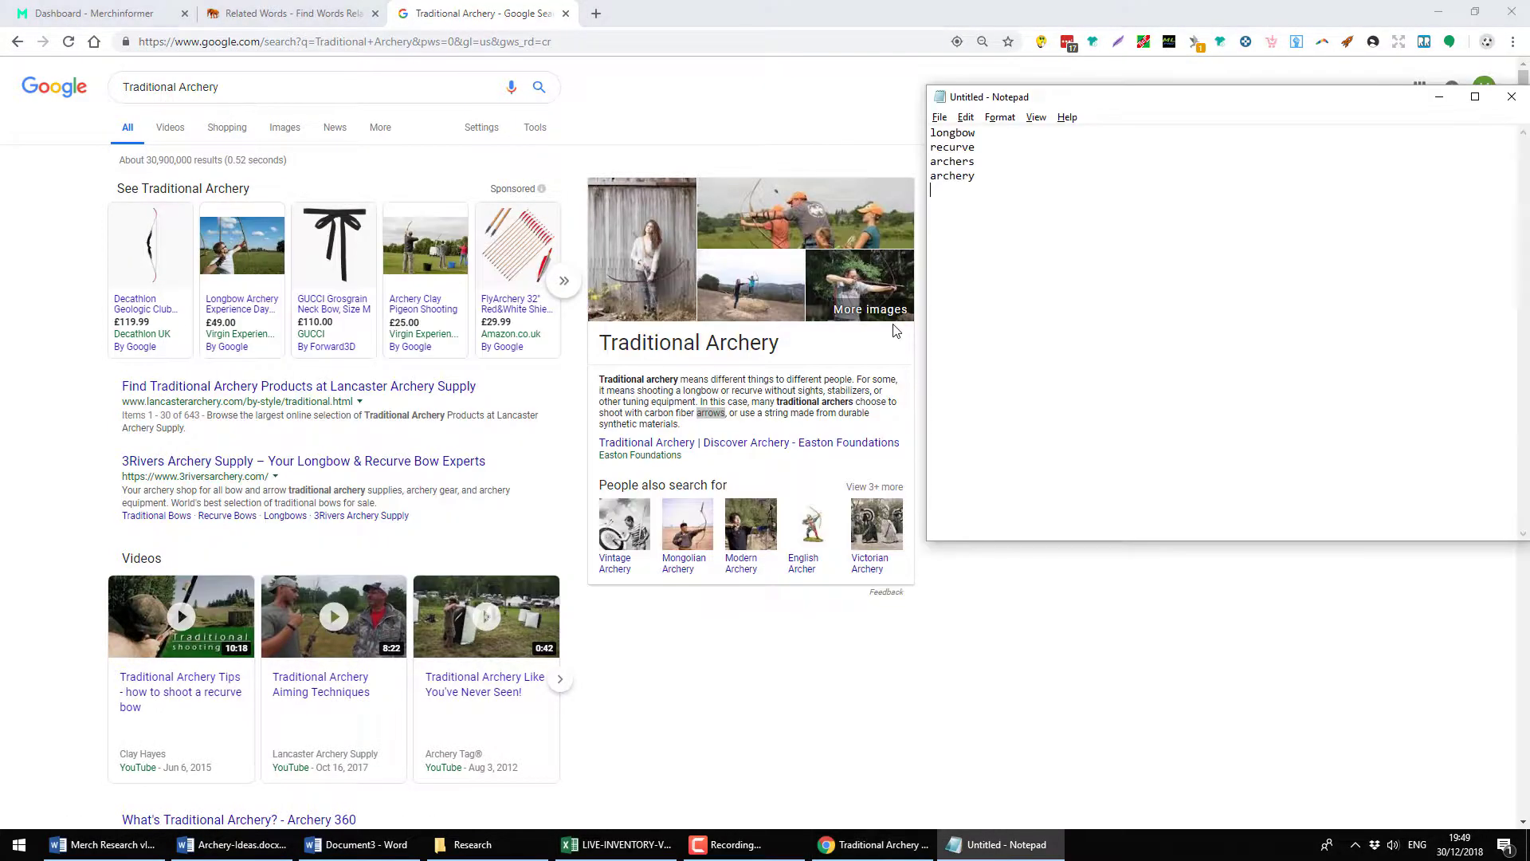
{"action": "key", "text": "ctrl+v"}
{"action": "key", "text": "Return"}
{"action": "key", "text": "alt+Tab"}
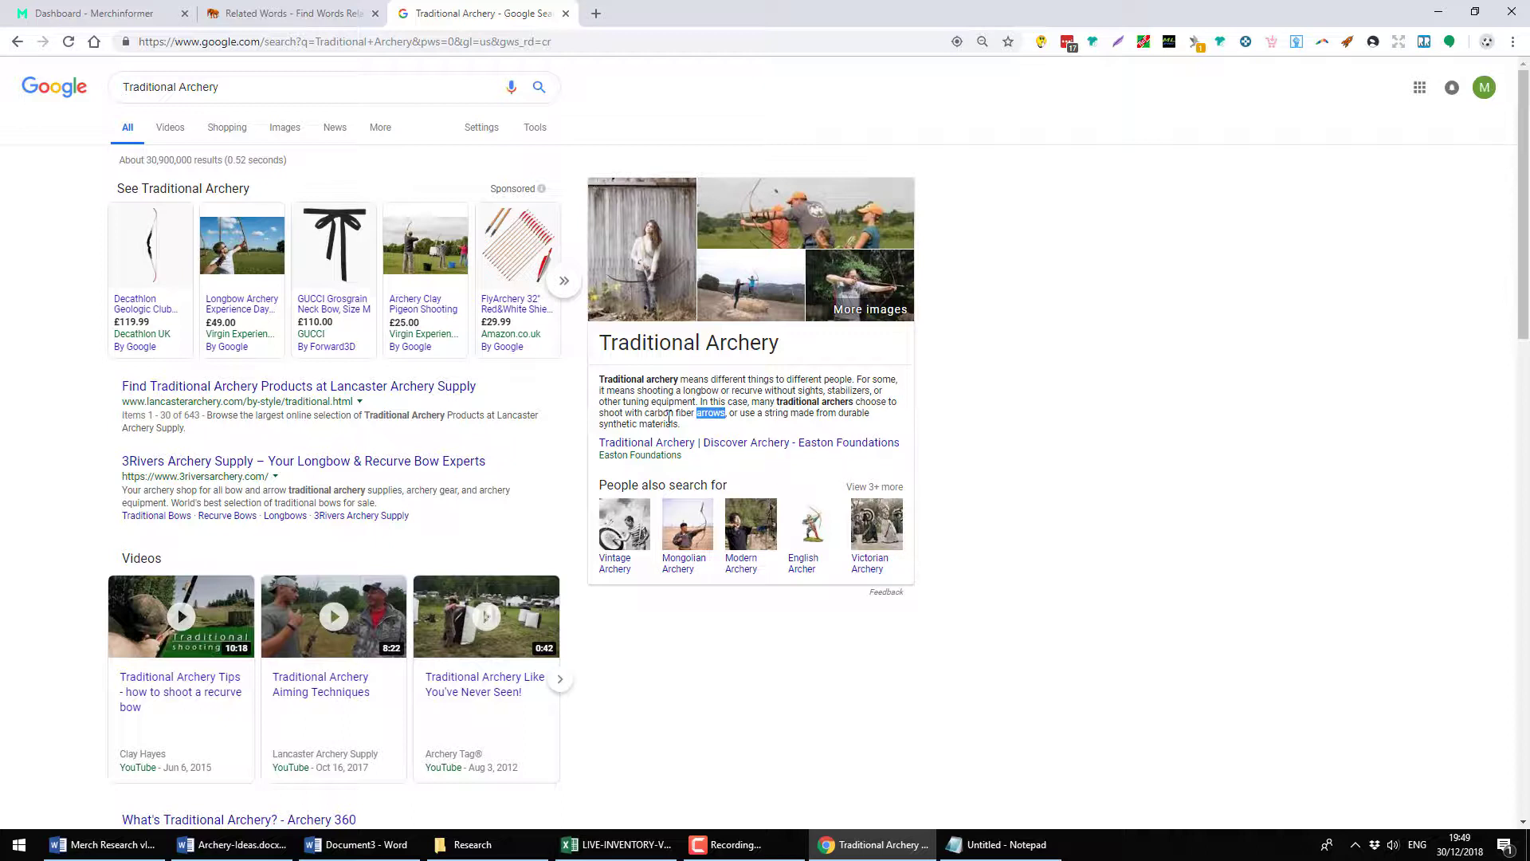
Add "simple" and "bow" from the Archery 360 result's snippet to the Notepad list
{"action": "left_click", "coordinate": [698, 424]}
{"action": "left_click_drag", "start_coordinate": [652, 381], "coordinate": [681, 424]}
{"action": "left_click", "coordinate": [692, 428]}
{"action": "scroll", "coordinate": [242, 437], "scroll_direction": "down", "scroll_amount": 5}
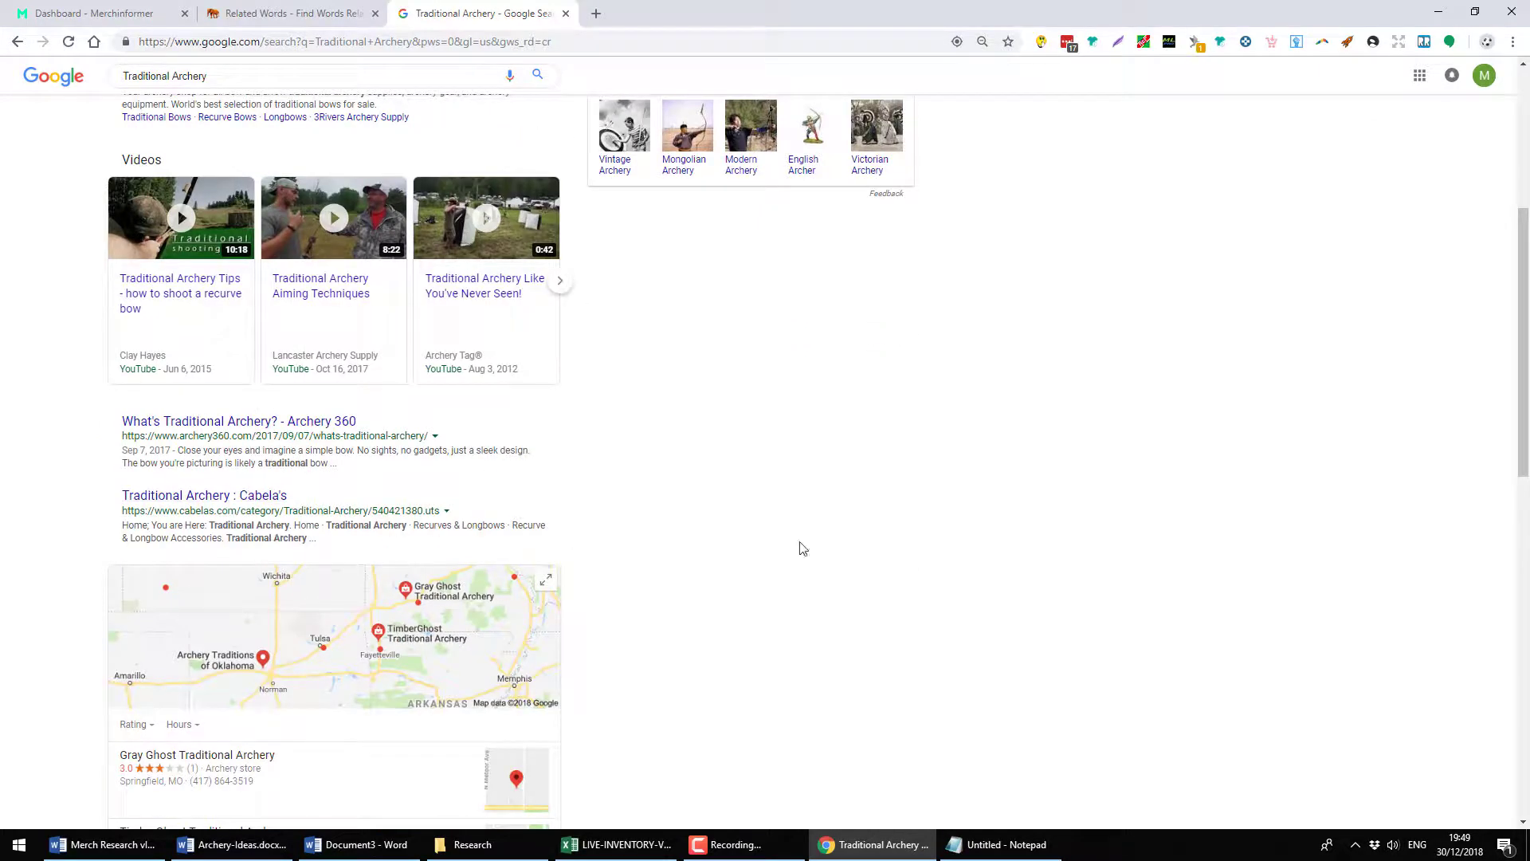
{"action": "double_click", "coordinate": [149, 463]}
{"action": "scroll", "coordinate": [532, 457], "scroll_direction": "down", "scroll_amount": 2}
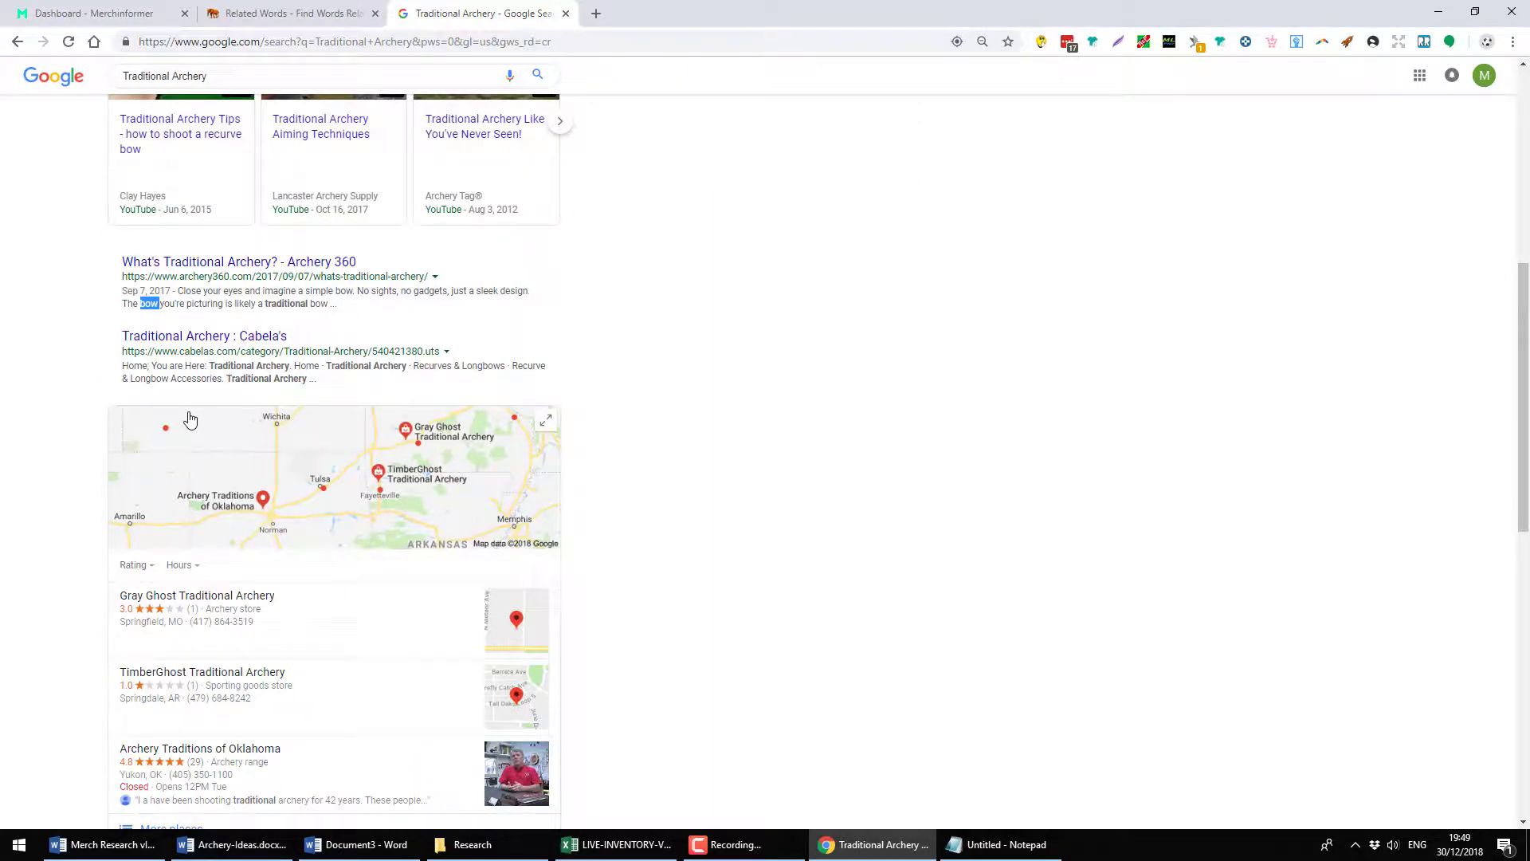
{"action": "key", "text": "alt+Tab"}
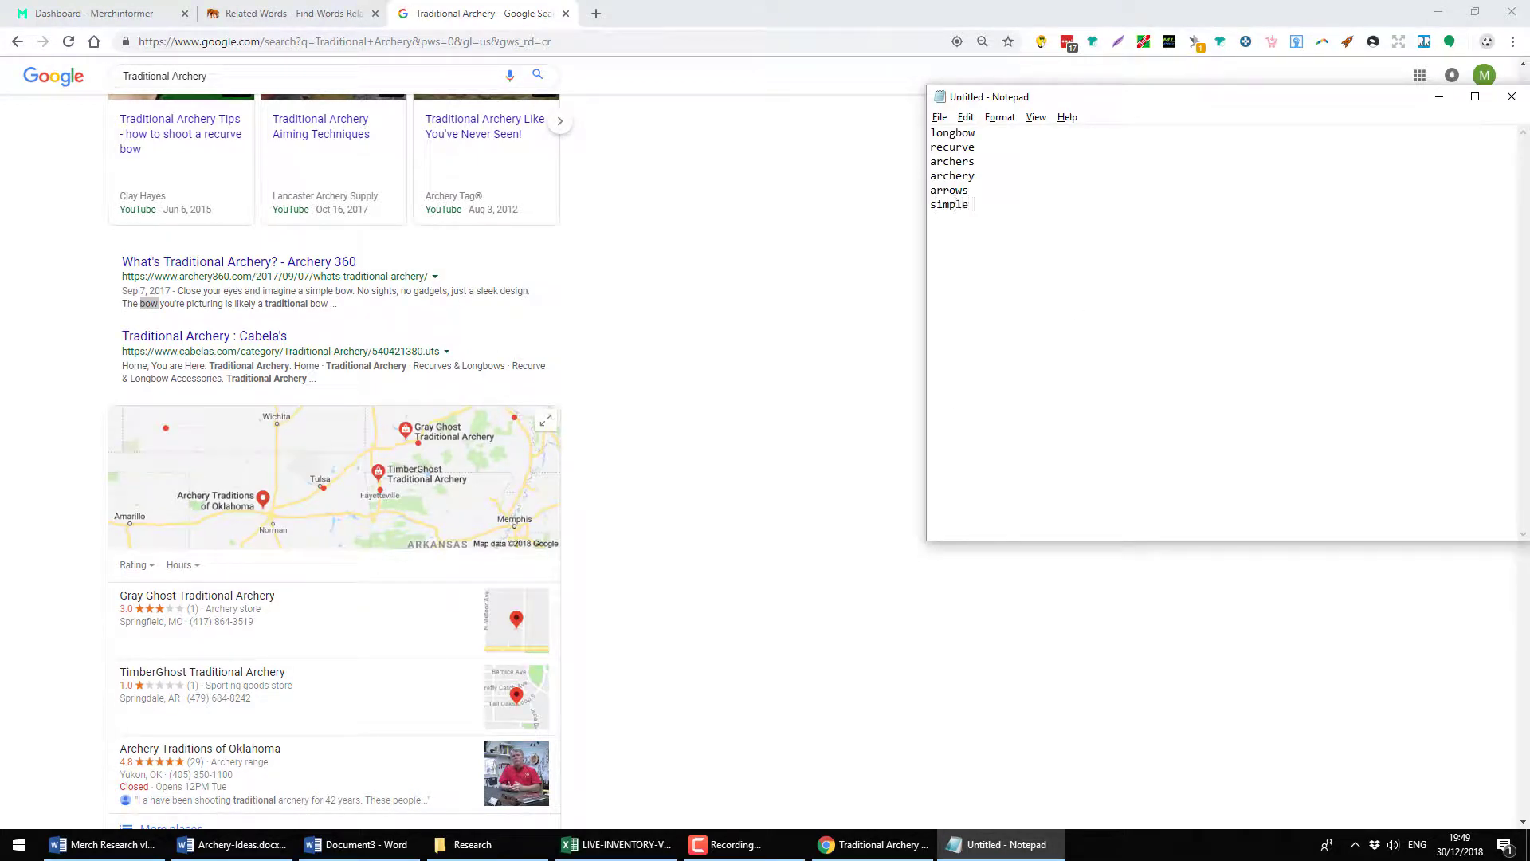
{"action": "key", "text": "ctrl+v"}
{"action": "key", "text": "alt+Tab"}
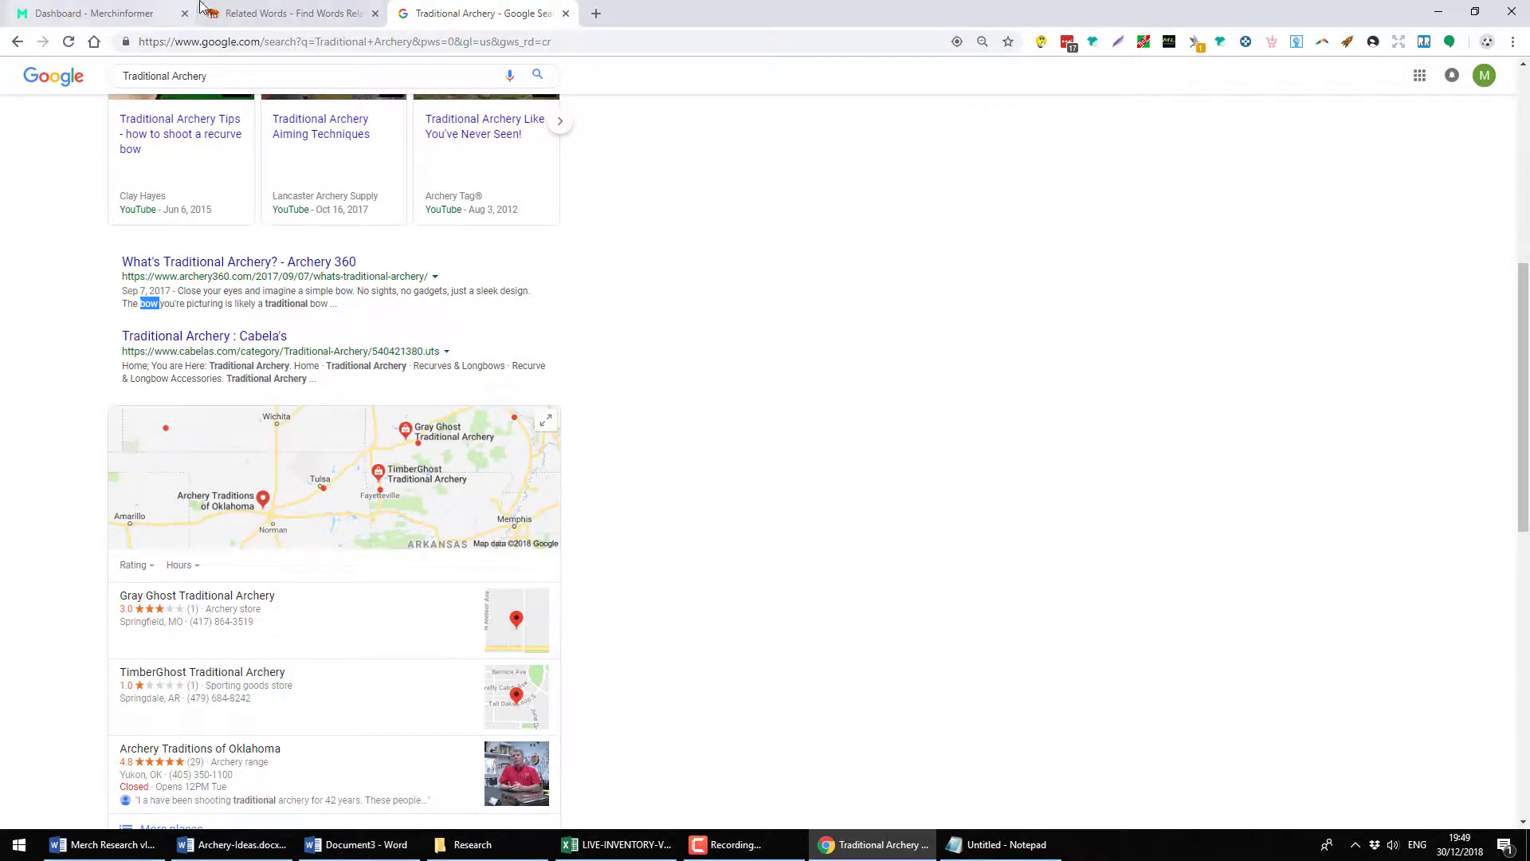
Run a Merch Informer product search for "Traditional Archery shirt", limited to titles only
{"action": "left_click", "coordinate": [102, 14]}
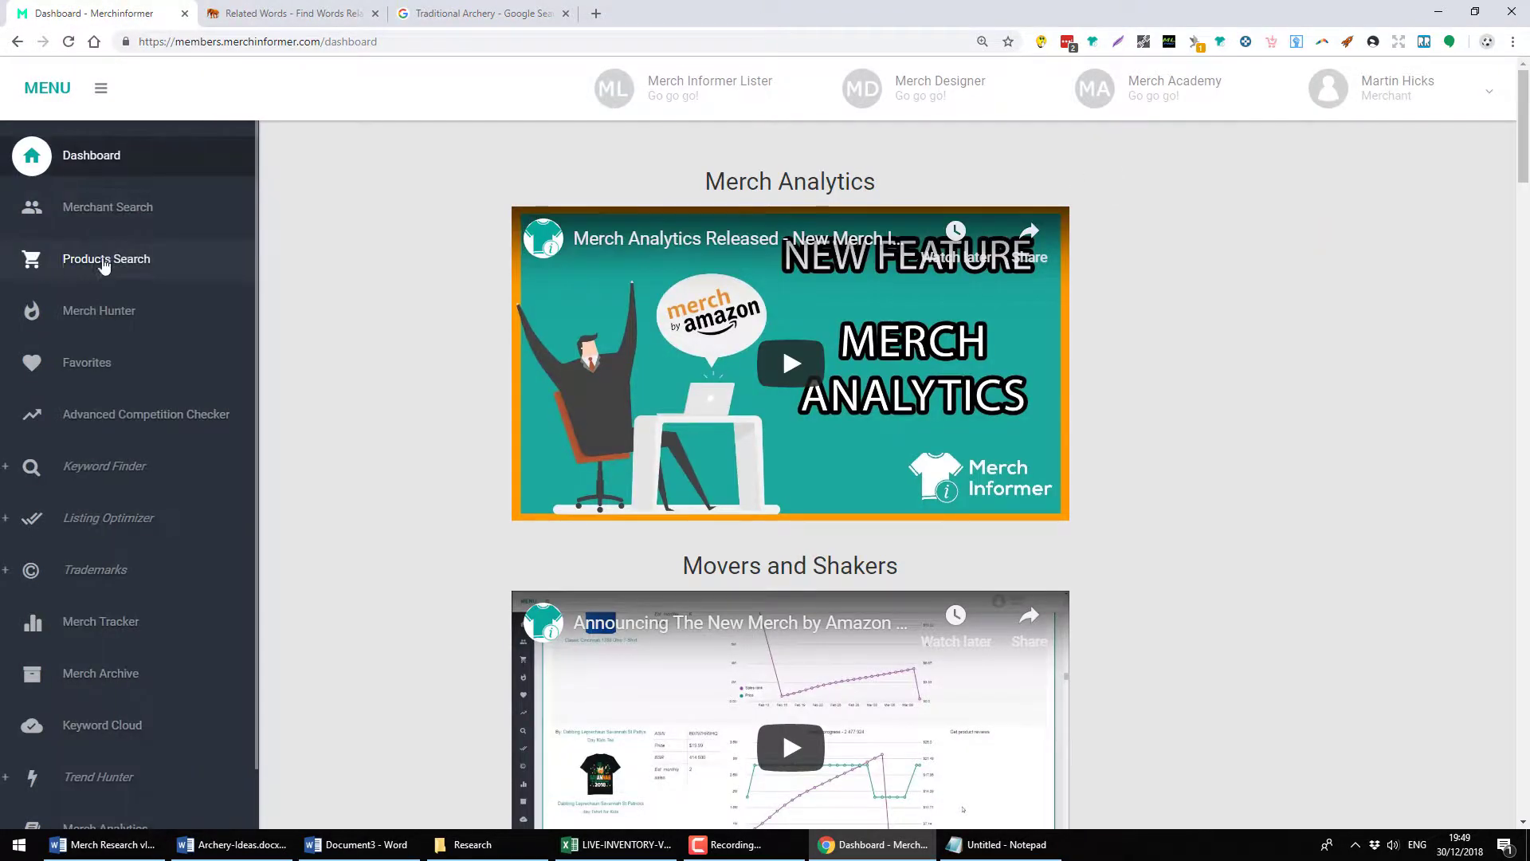
{"action": "left_click", "coordinate": [119, 259]}
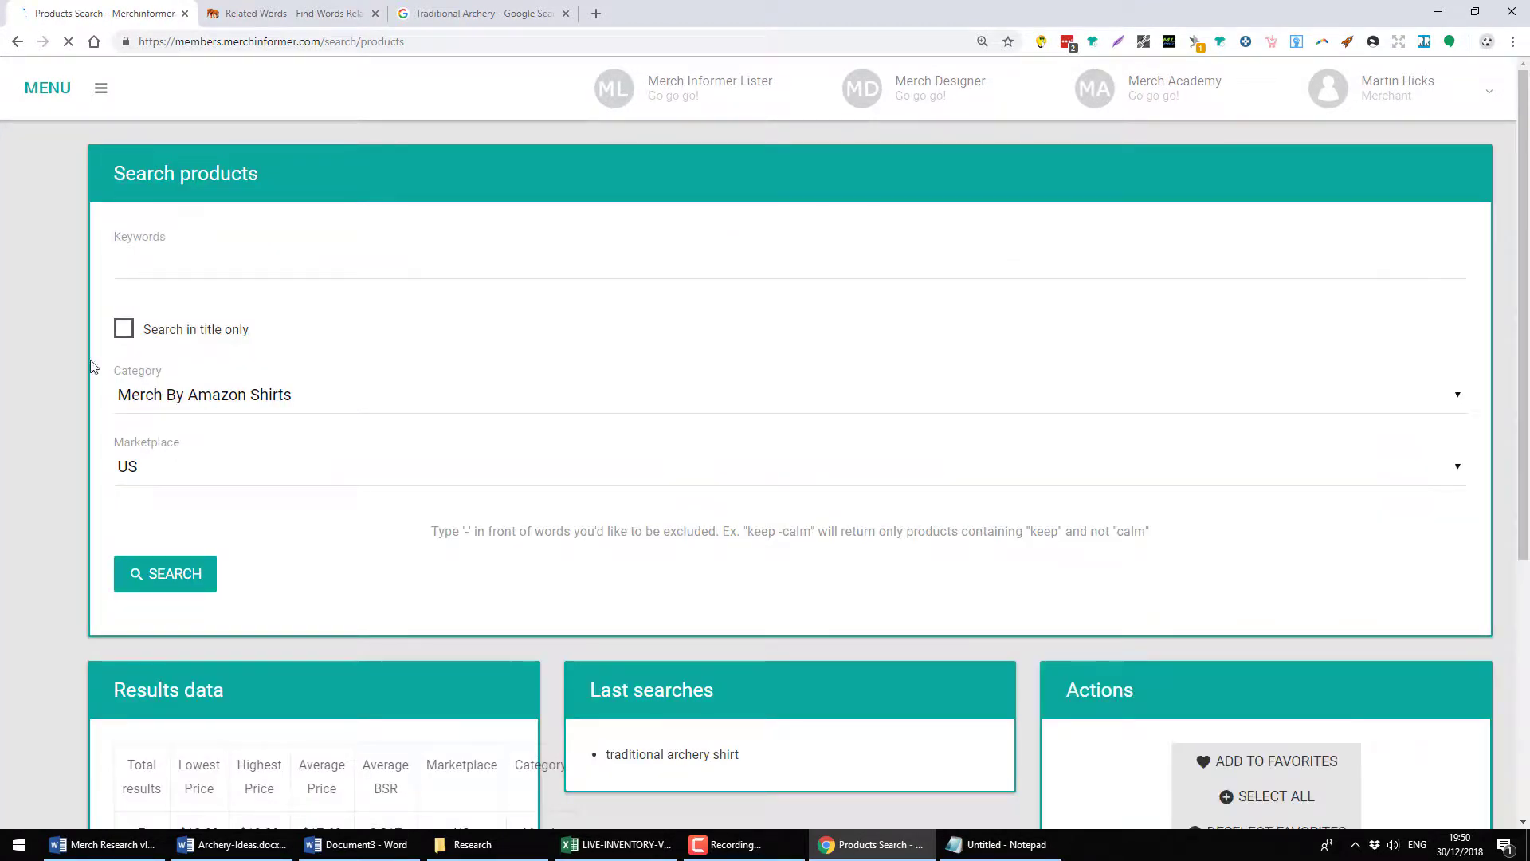
{"action": "left_click", "coordinate": [178, 263]}
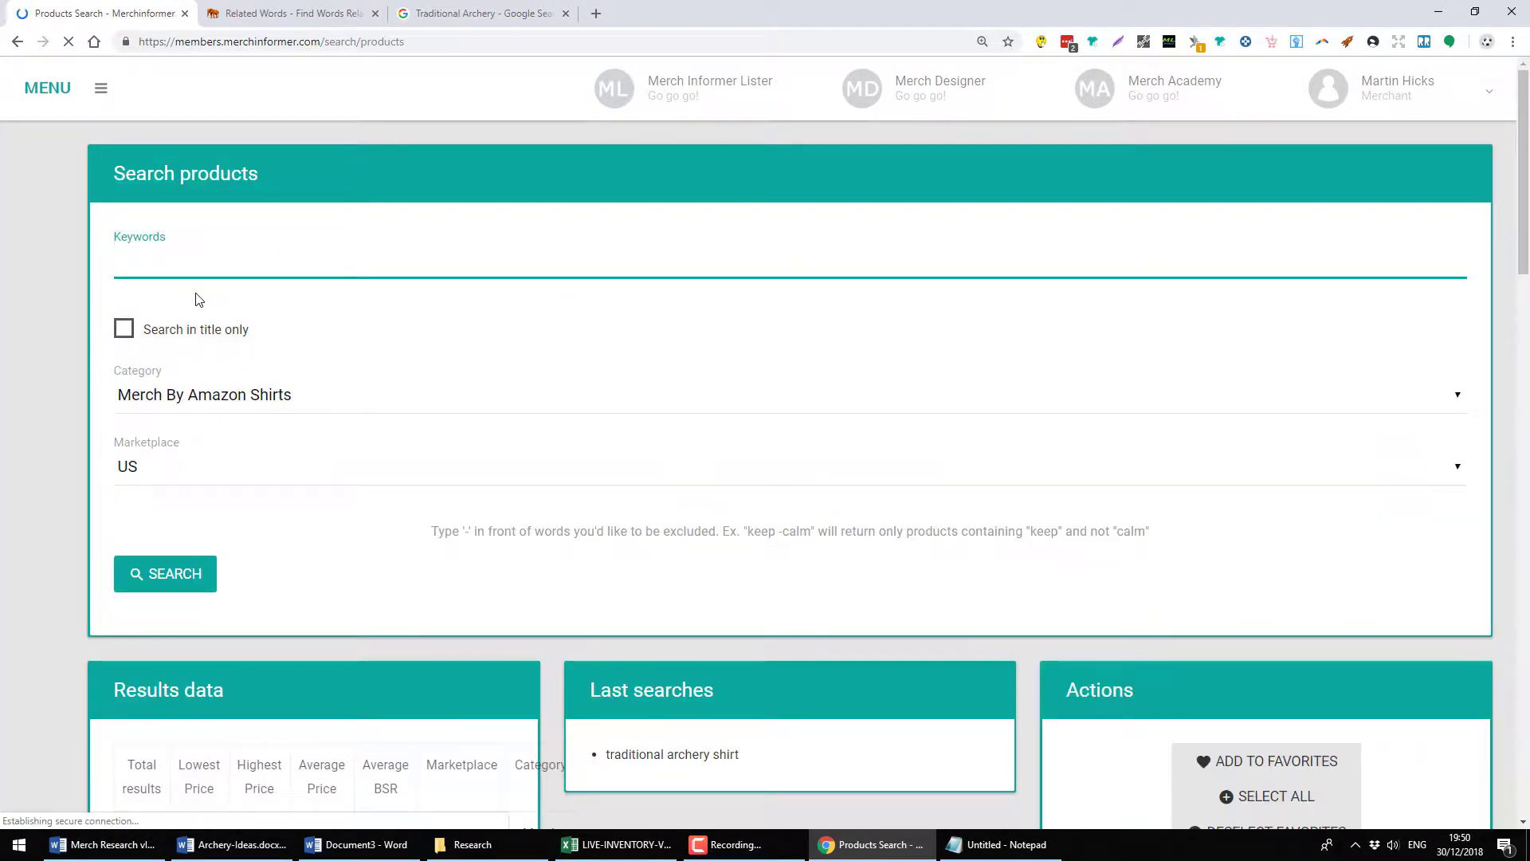
{"action": "type", "text": "Tra"}
{"action": "type", "text": "d"}
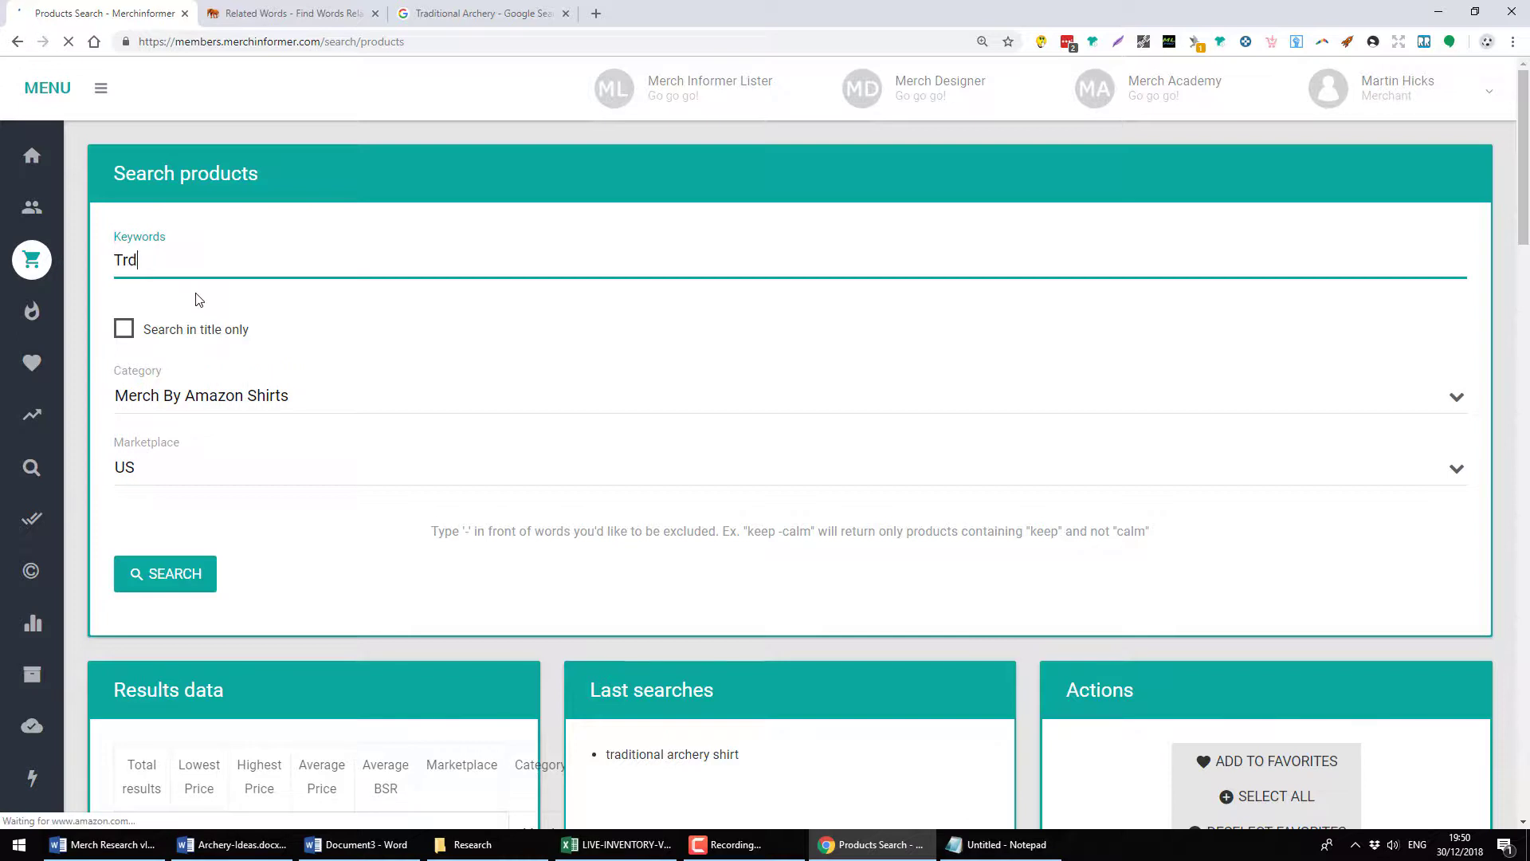
{"action": "key", "text": "BackSpace"}
{"action": "type", "text": "aditional "}
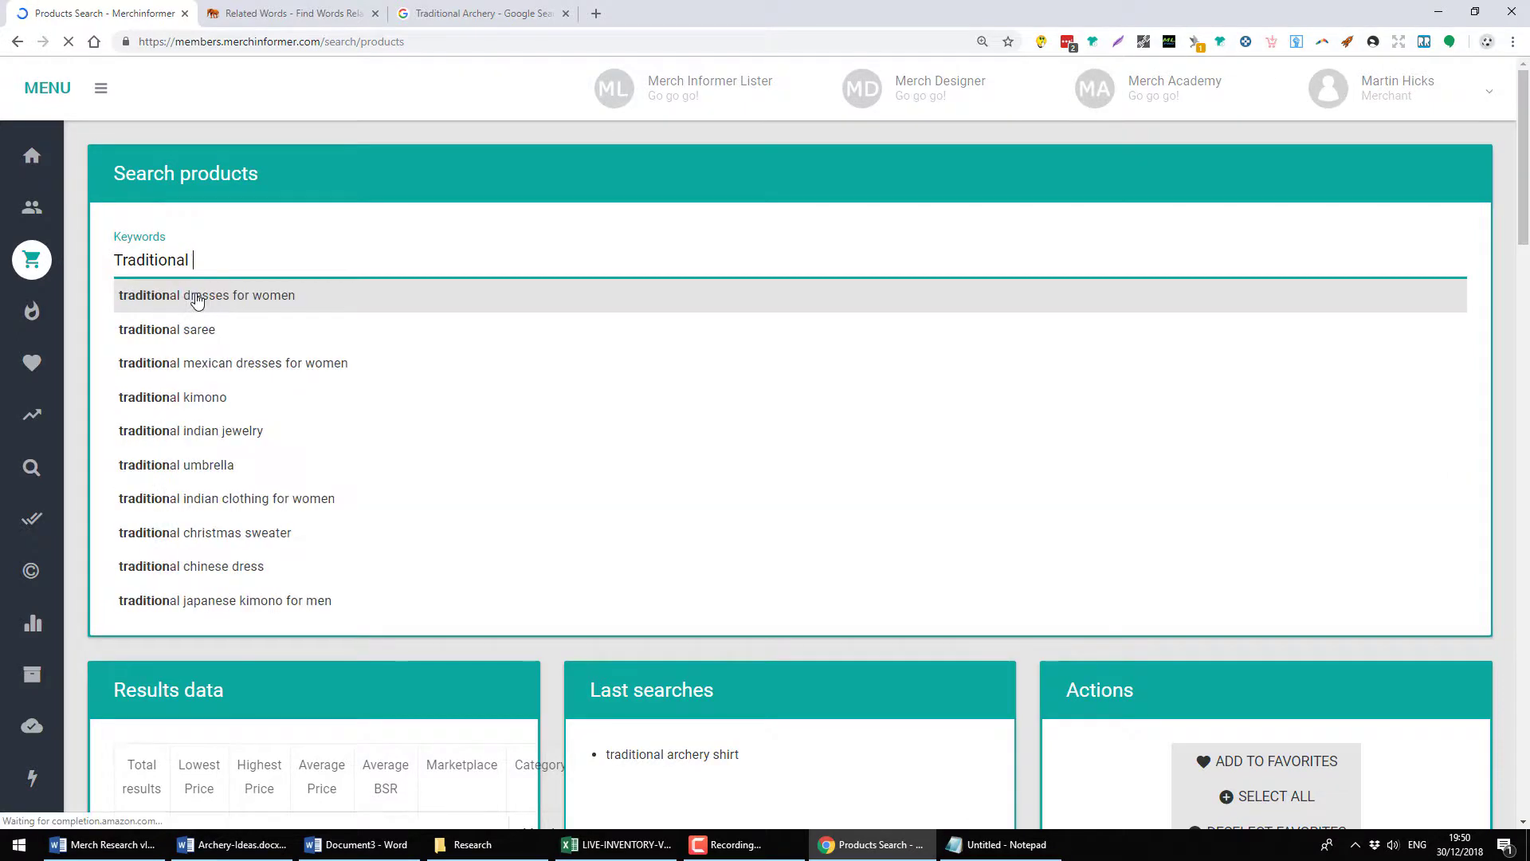
{"action": "type", "text": "Archery shirt"}
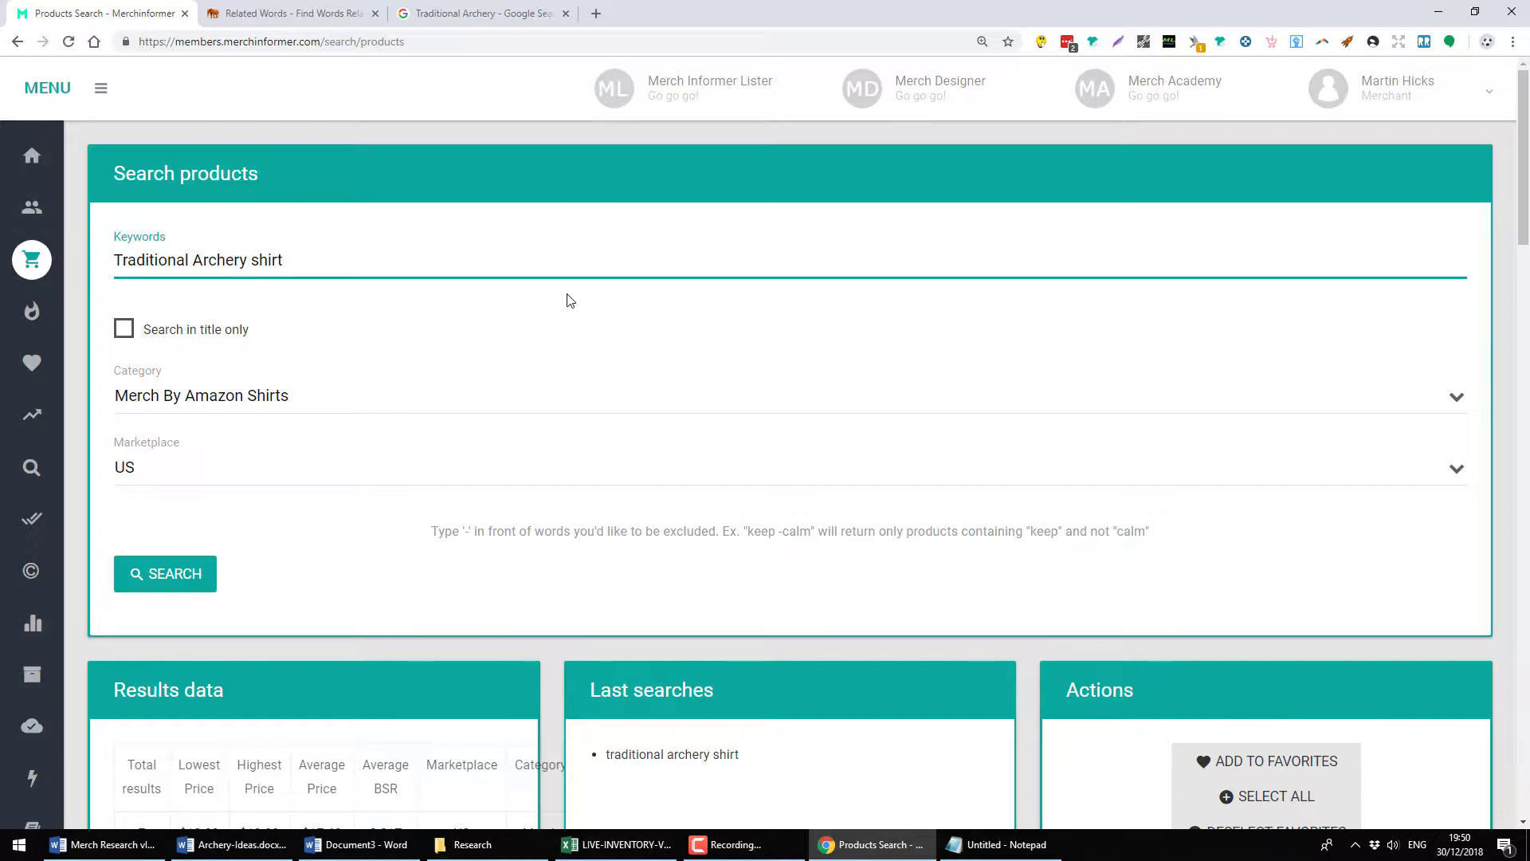
{"action": "left_click", "coordinate": [123, 335]}
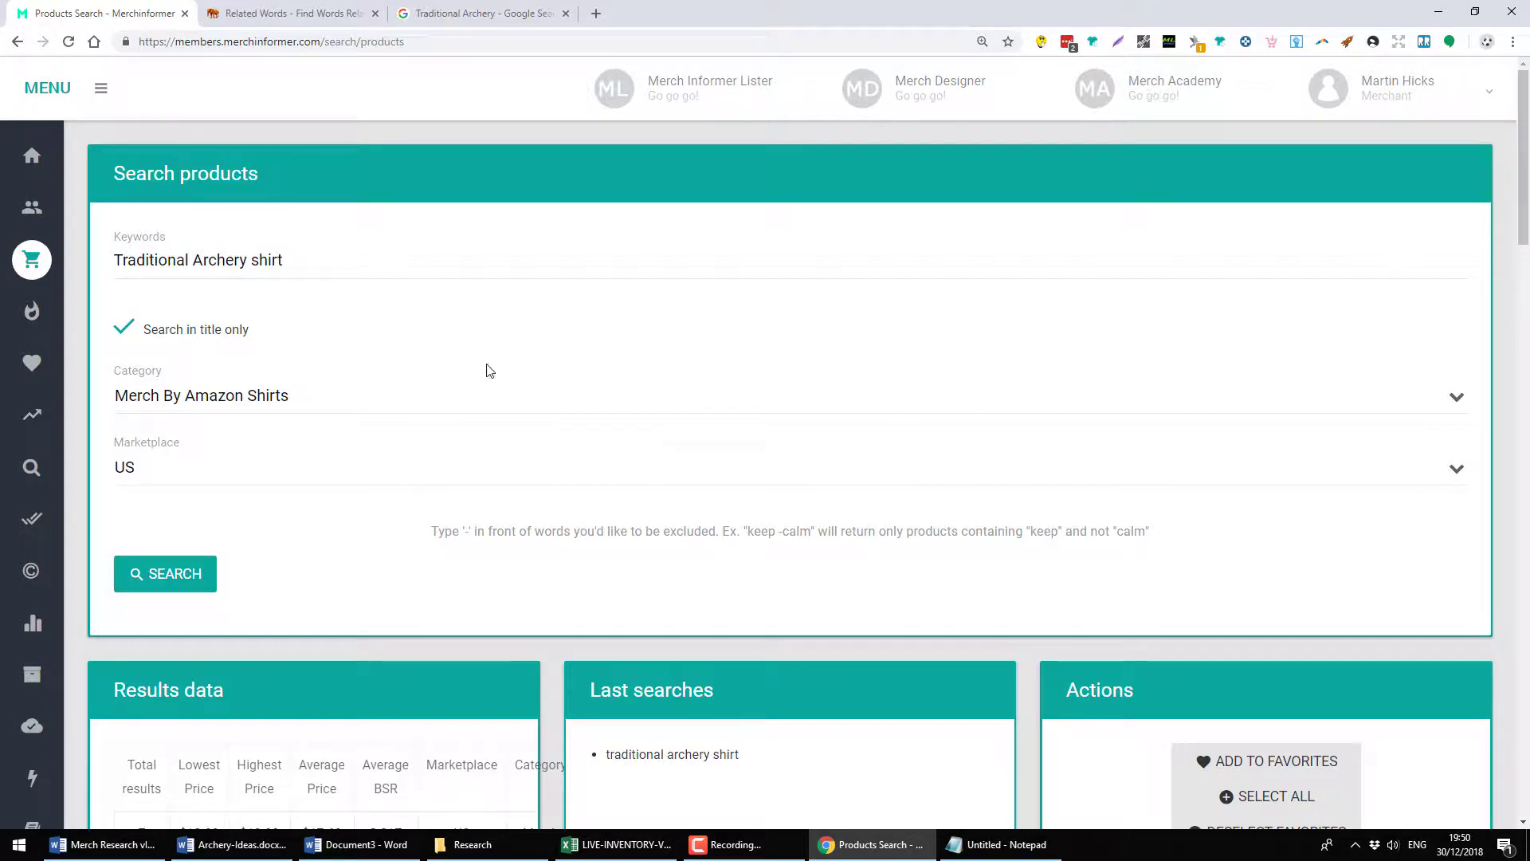
{"action": "left_click", "coordinate": [163, 574]}
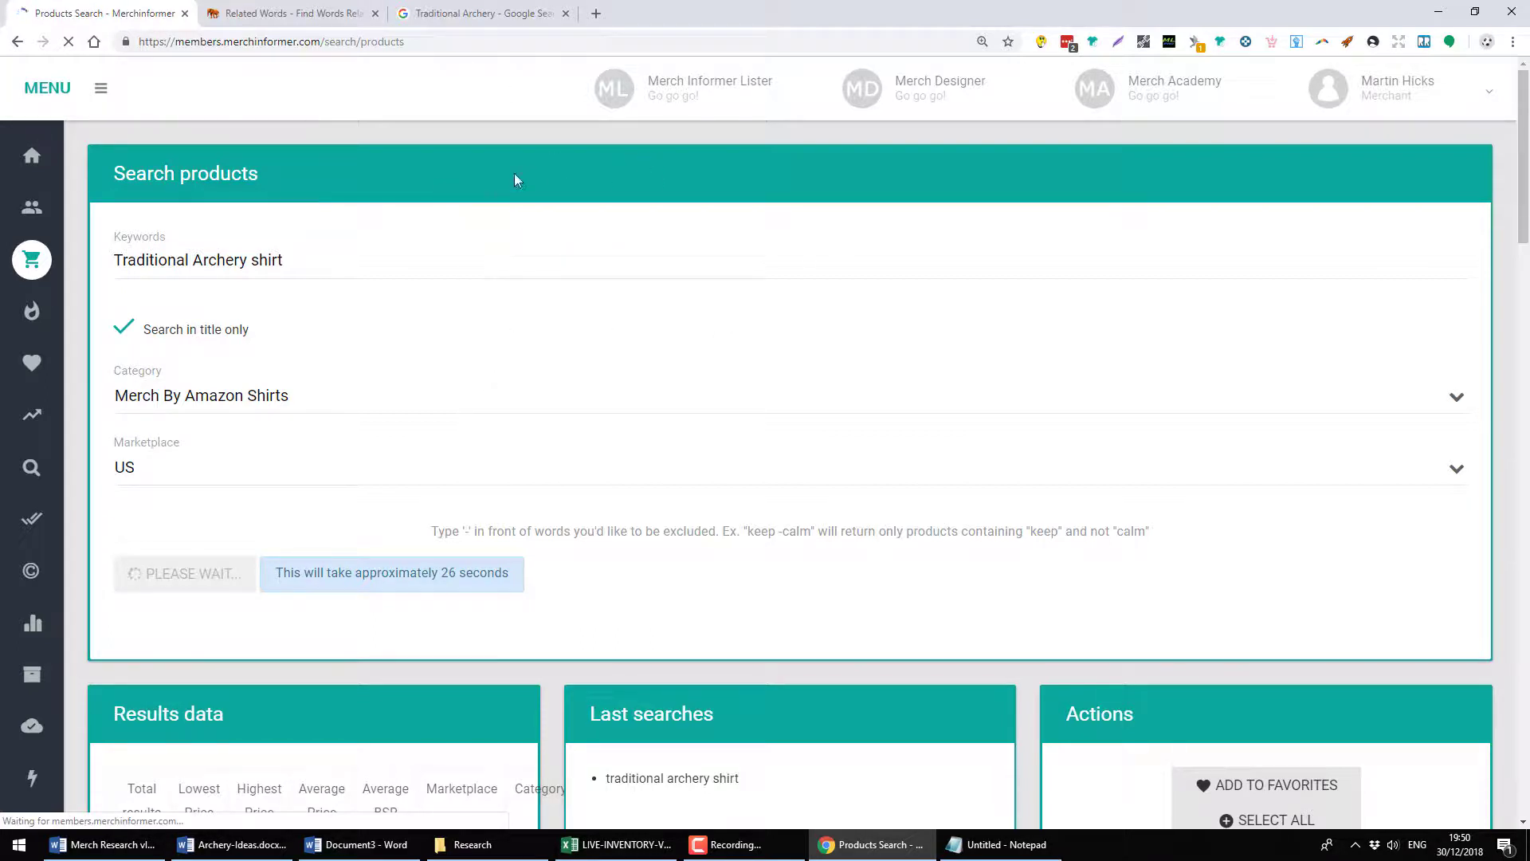
Look up words related to "archery" on the Related Words site
{"action": "left_click", "coordinate": [295, 14]}
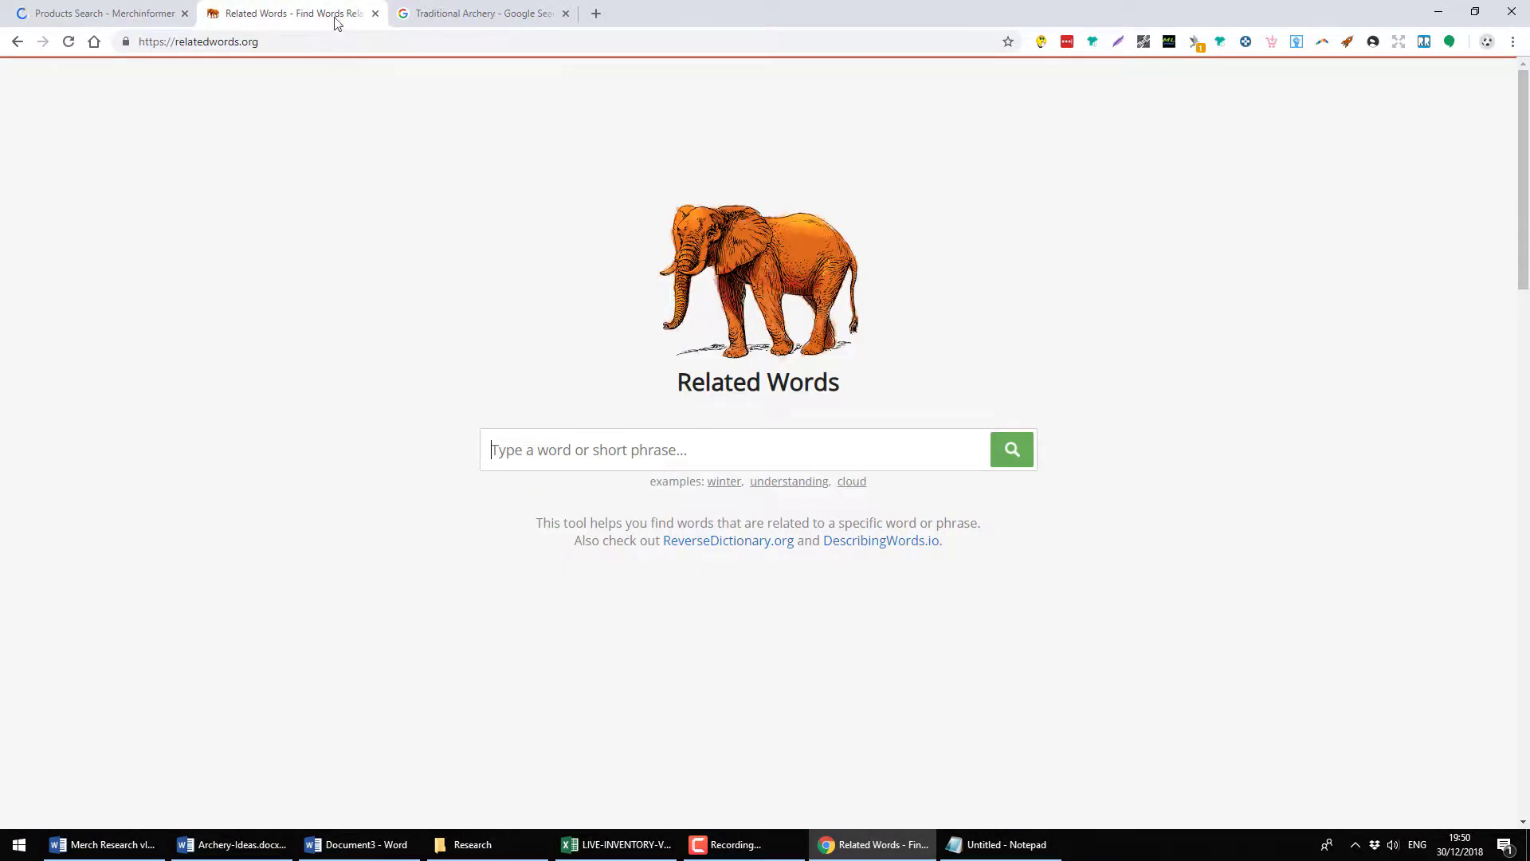
{"action": "left_click", "coordinate": [513, 447]}
{"action": "type", "text": "archery"}
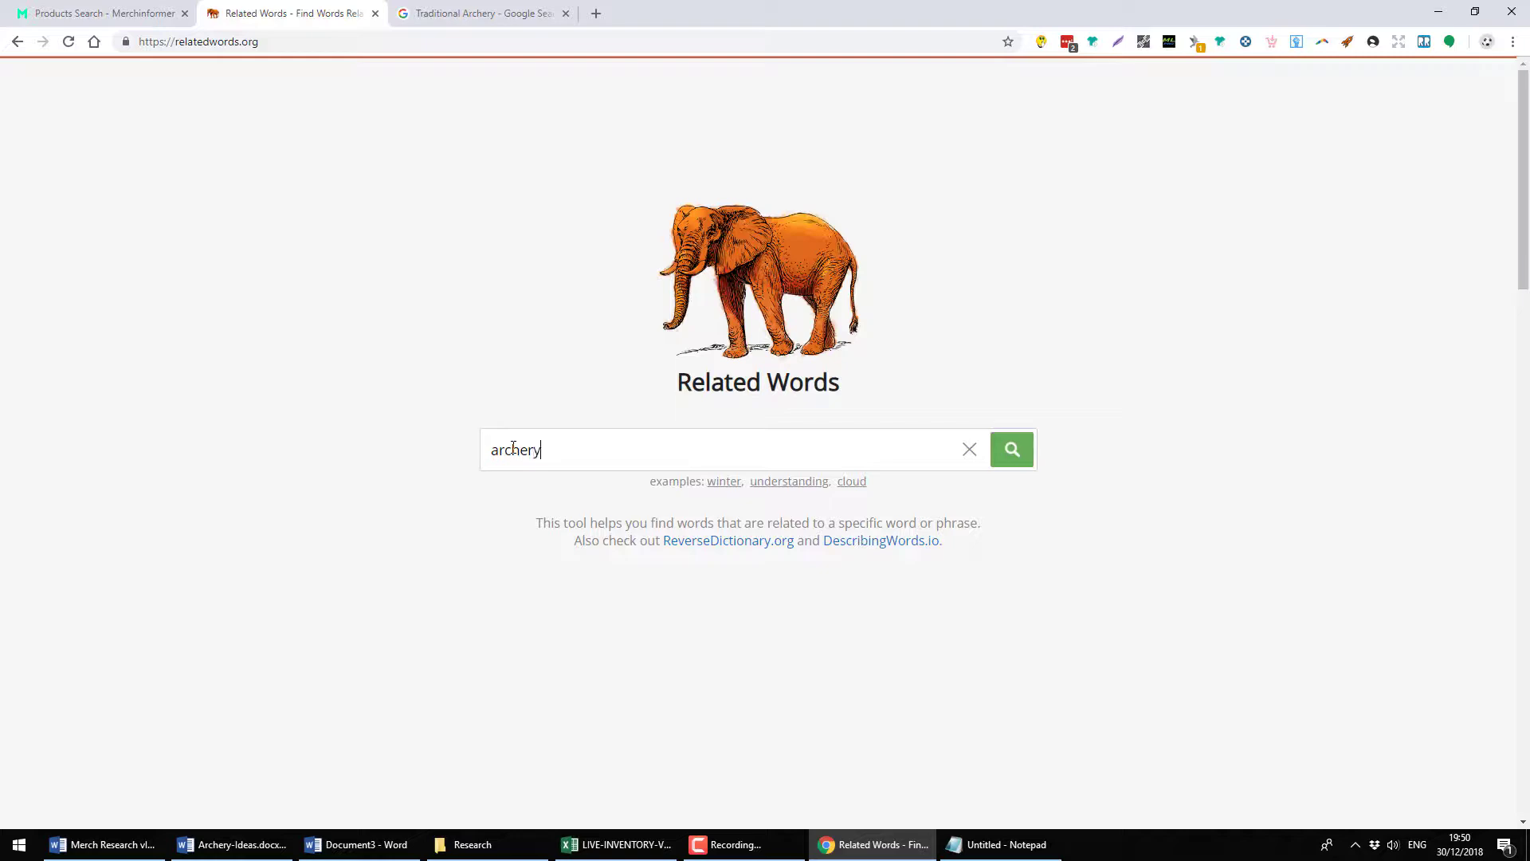
{"action": "key", "text": "Return"}
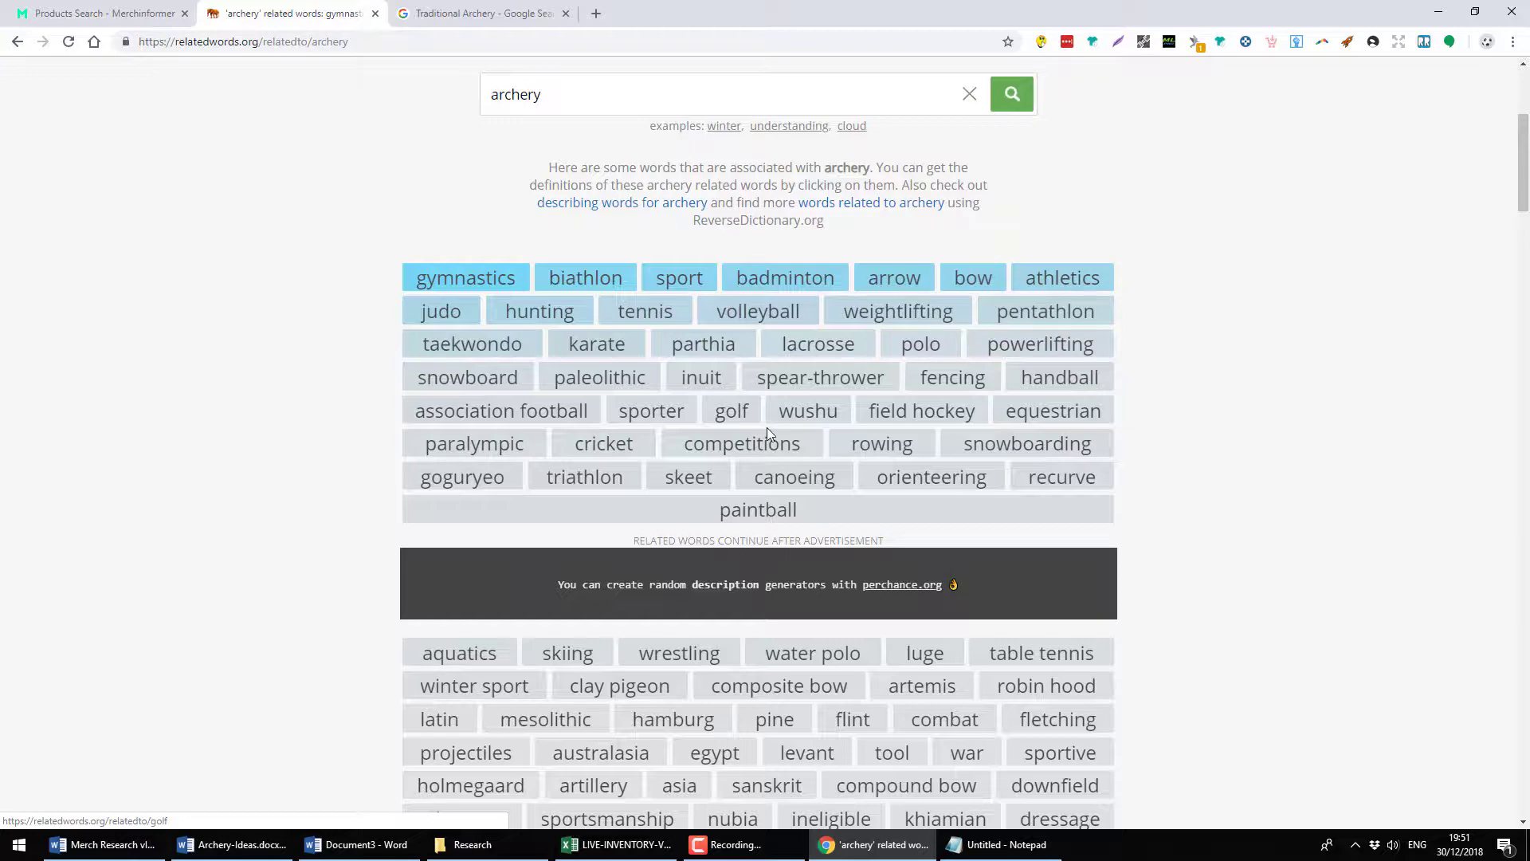
Review the words related to "archery" and add "hunting" and "sport" to the Notepad list
{"action": "scroll", "coordinate": [767, 427], "scroll_direction": "down", "scroll_amount": 4}
{"action": "key", "text": "alt+Tab"}
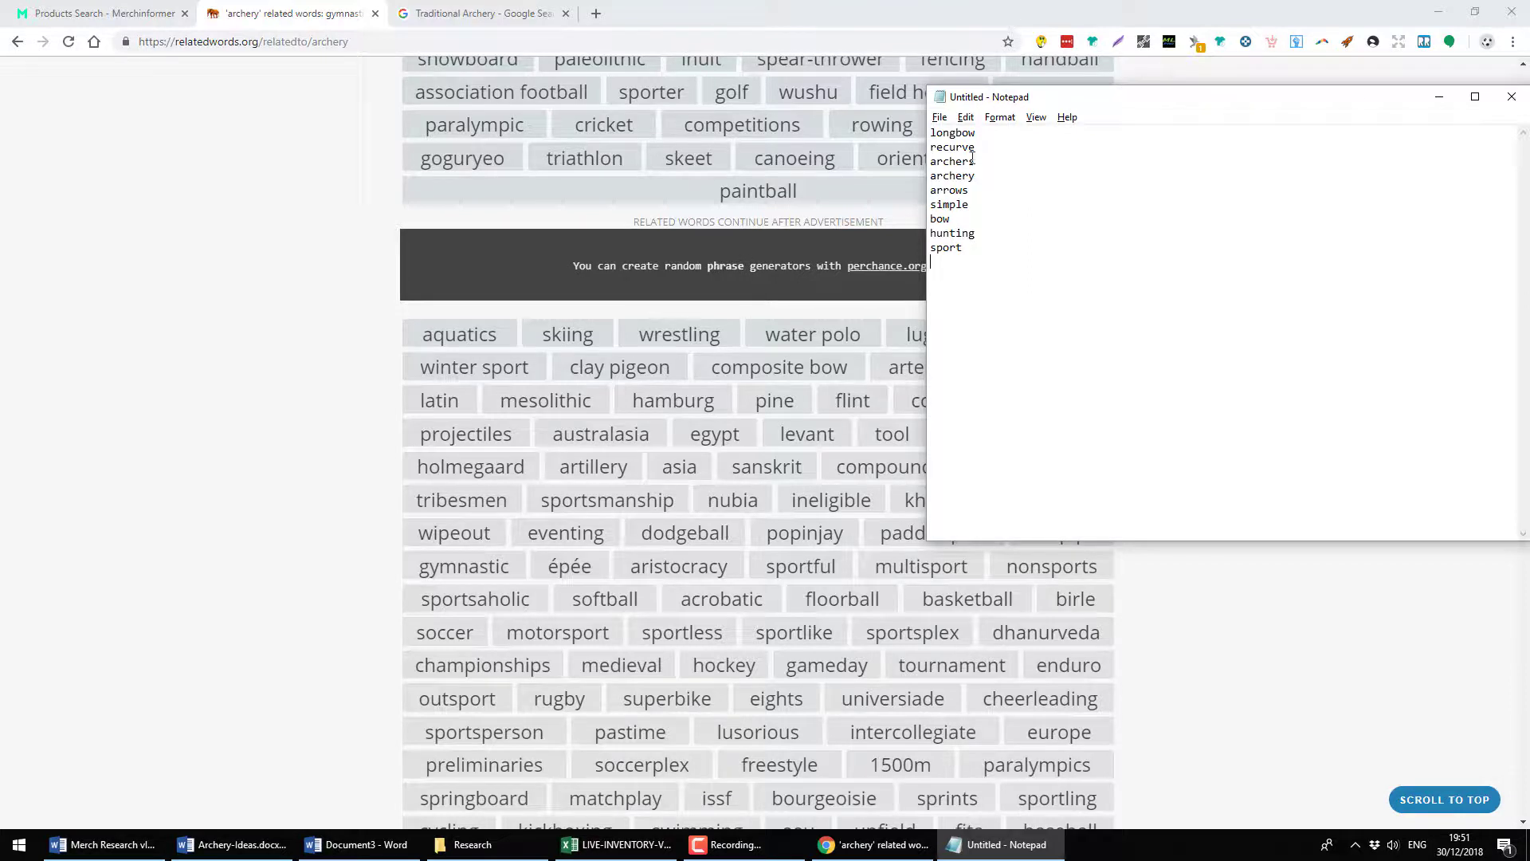
{"action": "left_click", "coordinate": [213, 345]}
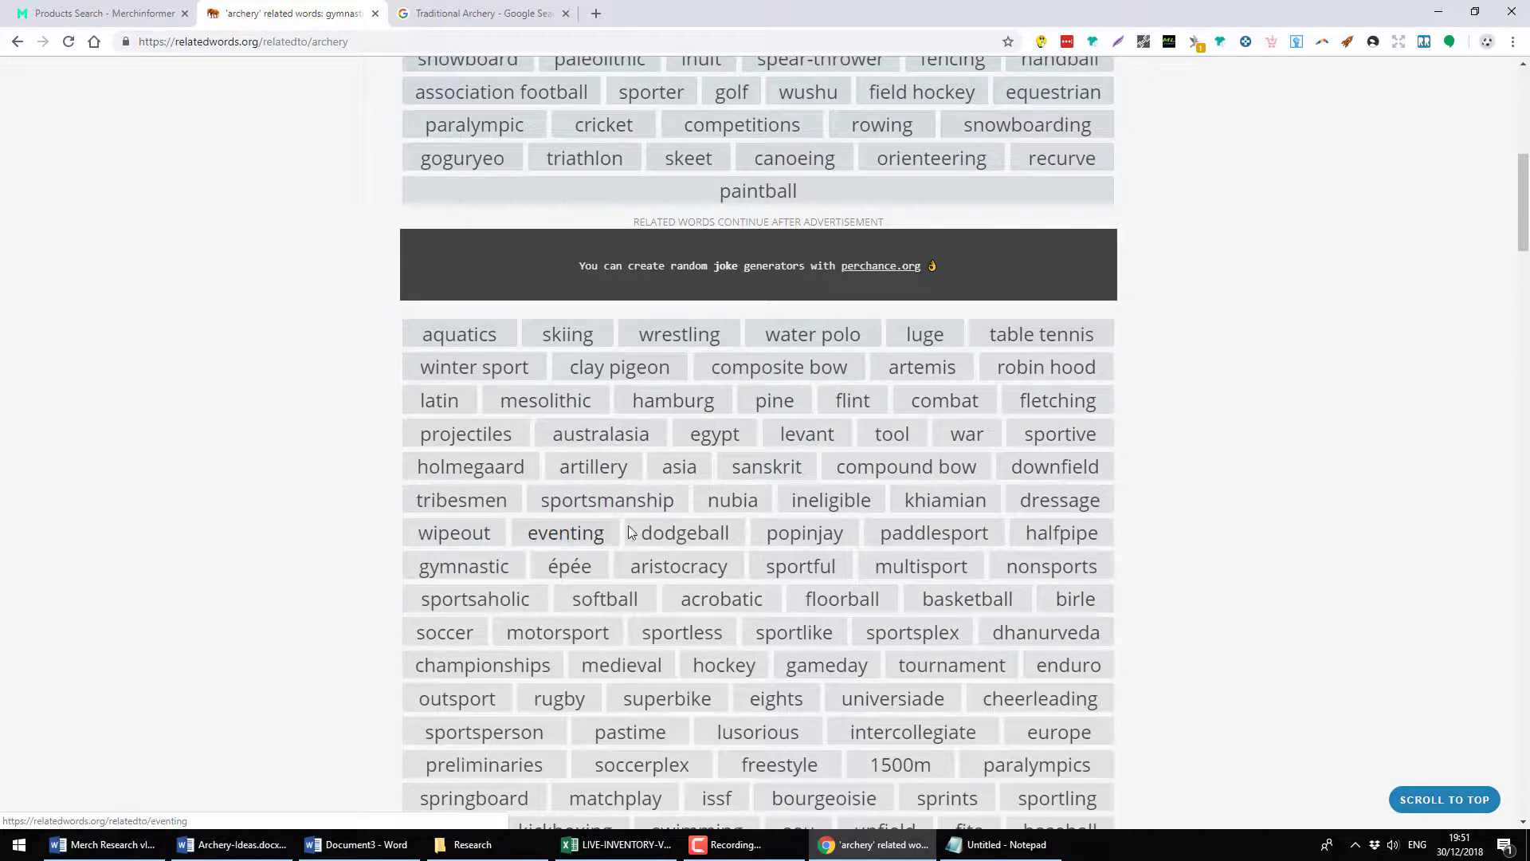
{"action": "scroll", "coordinate": [916, 532], "scroll_direction": "down", "scroll_amount": 1}
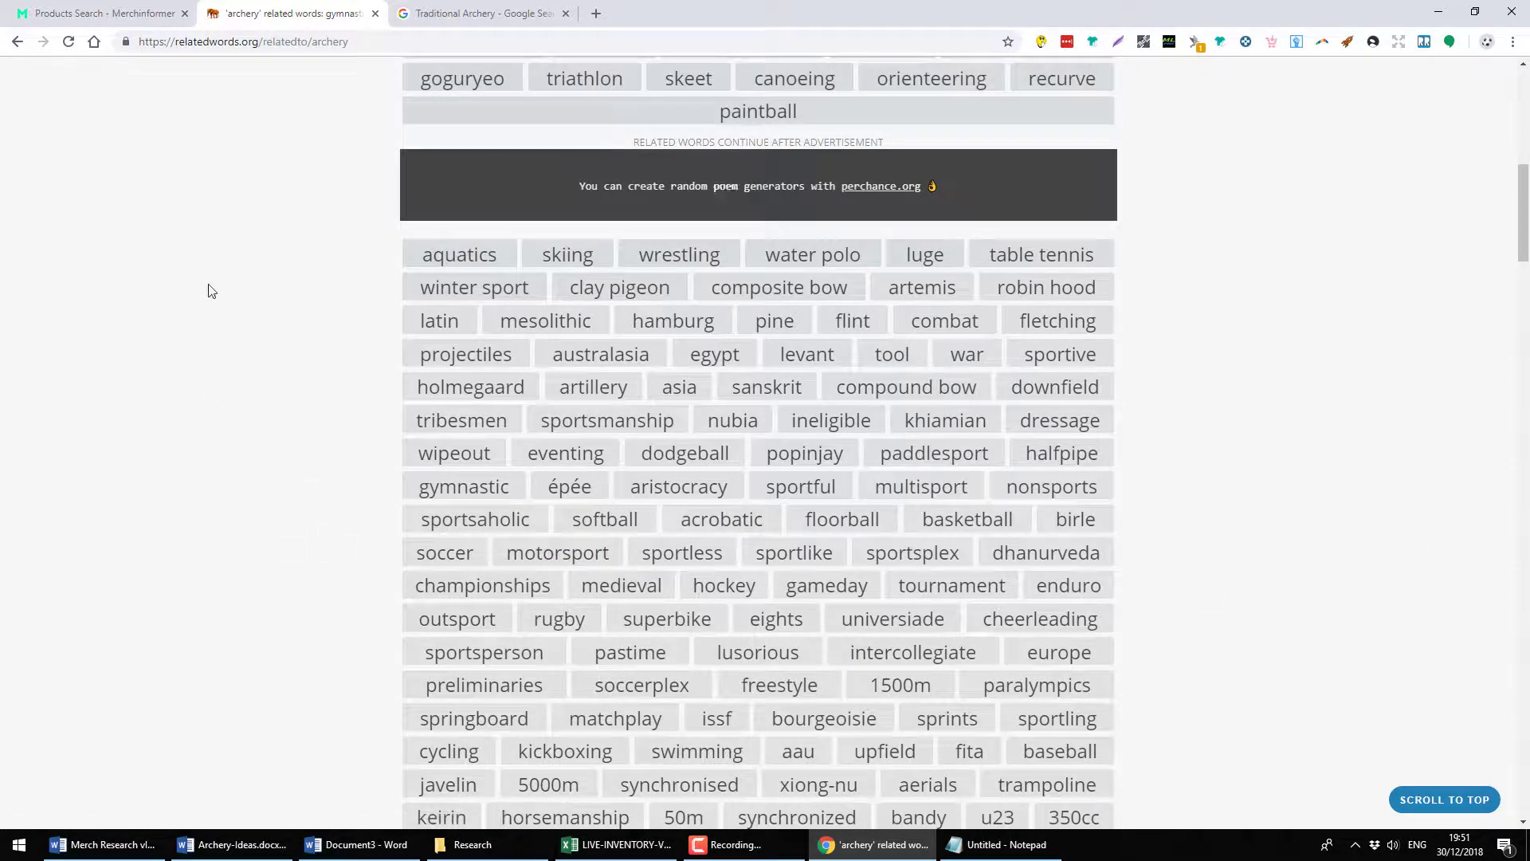
Examine the keyword count and the shirt listings in the Merch Informer search results for traditional archery
{"action": "left_click", "coordinate": [105, 19]}
{"action": "scroll", "coordinate": [1347, 541], "scroll_direction": "down", "scroll_amount": 9}
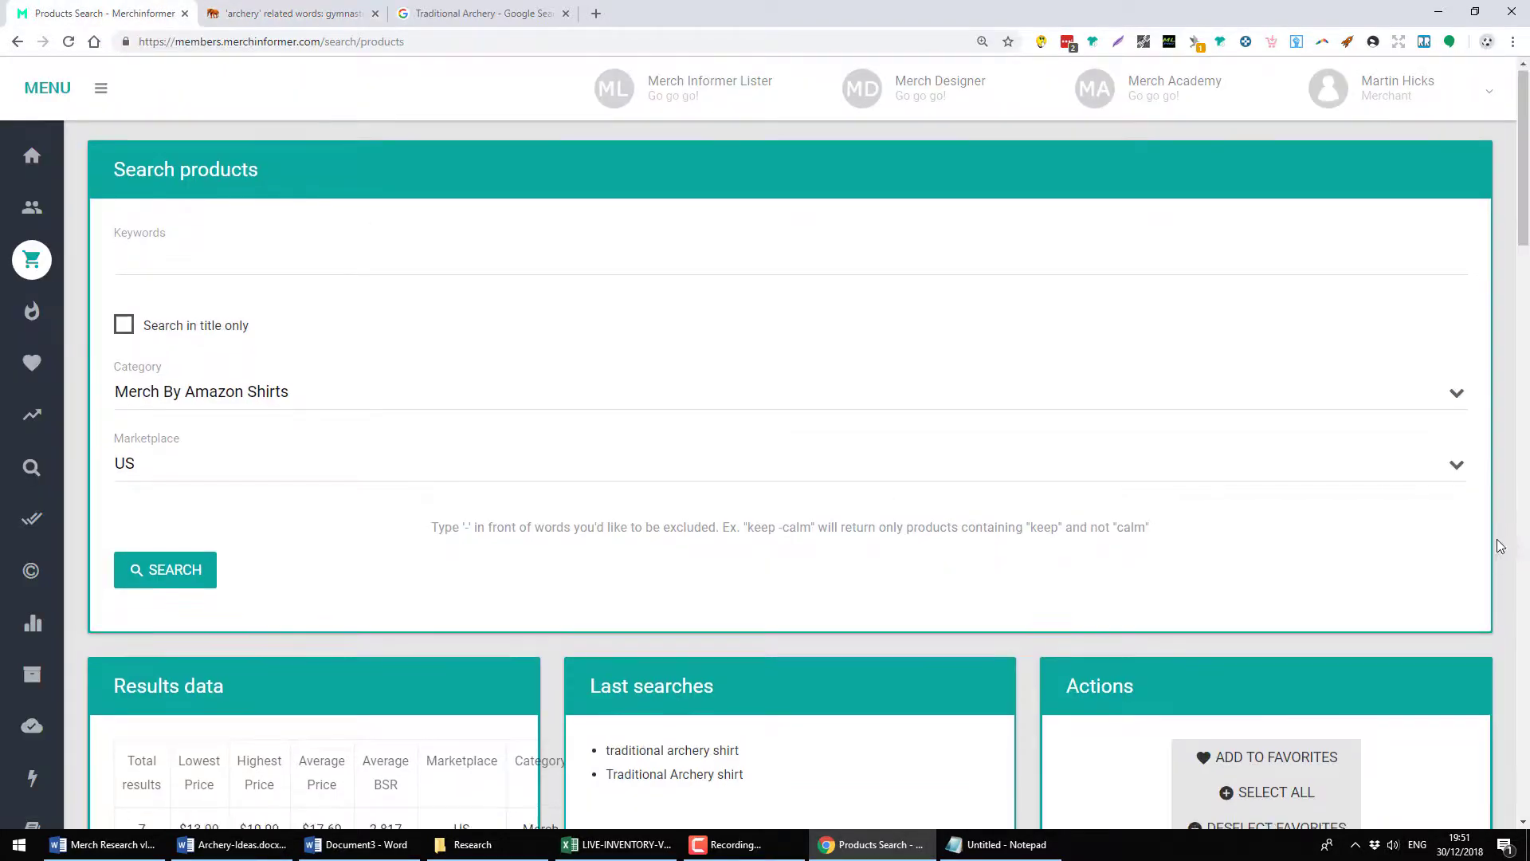
{"action": "scroll", "coordinate": [1255, 564], "scroll_direction": "up", "scroll_amount": 9}
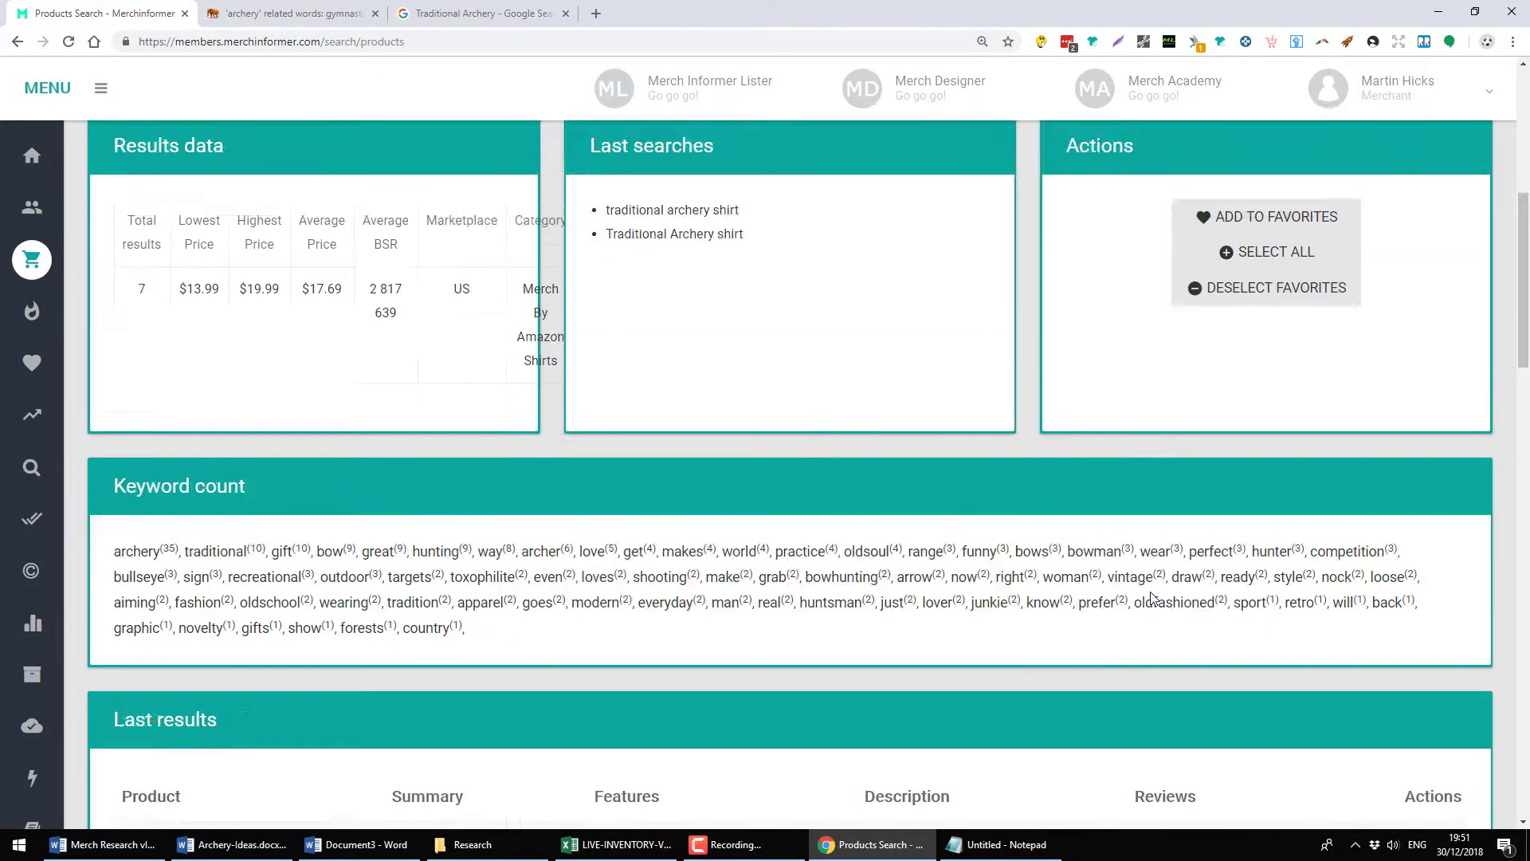
{"action": "scroll", "coordinate": [386, 519], "scroll_direction": "down", "scroll_amount": 7}
{"action": "scroll", "coordinate": [386, 500], "scroll_direction": "down", "scroll_amount": 5}
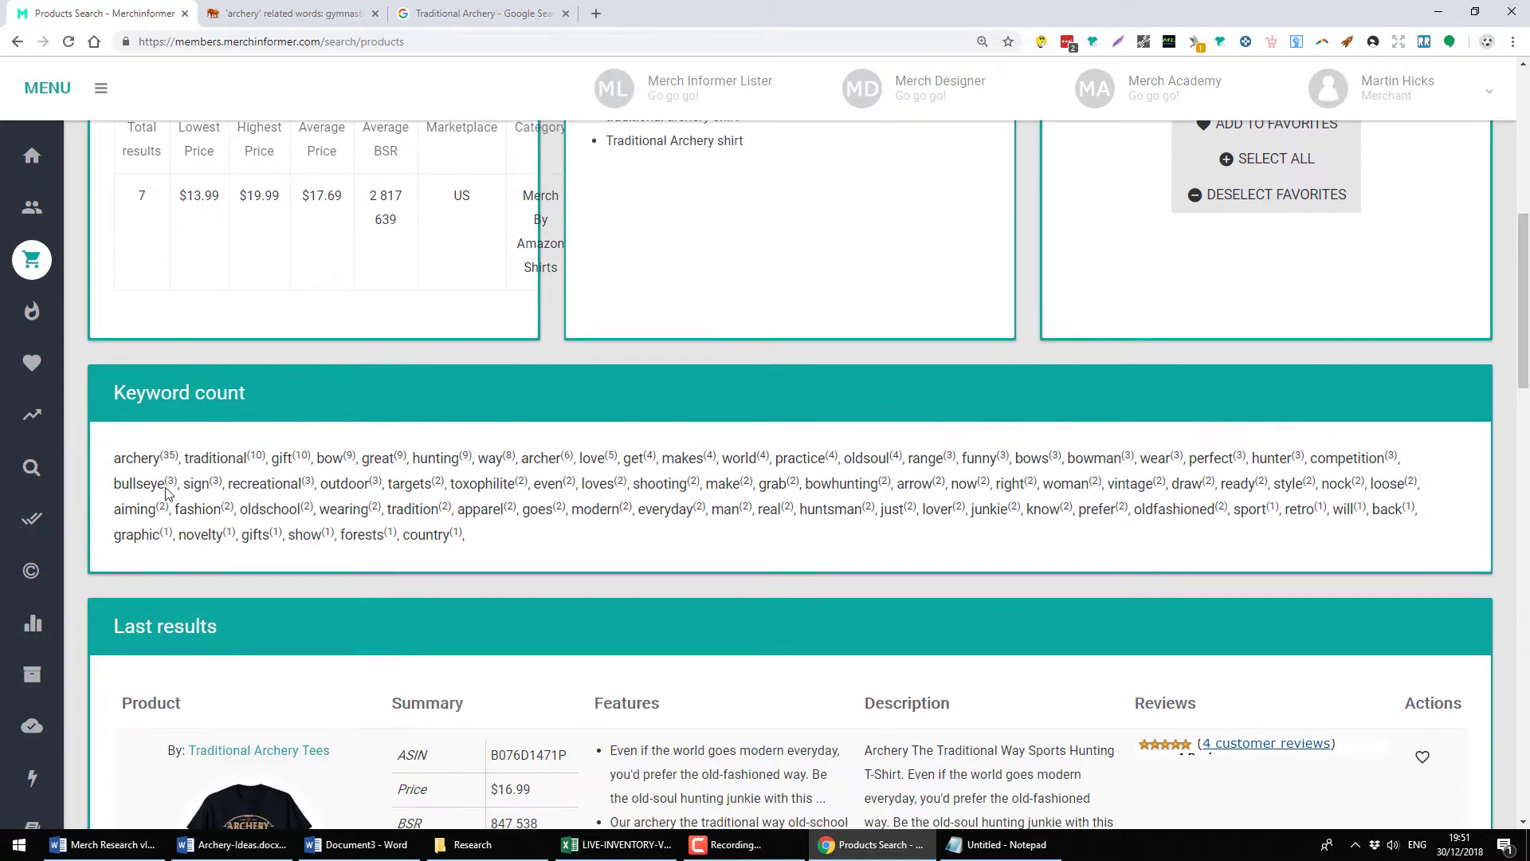
{"action": "scroll", "coordinate": [178, 342], "scroll_direction": "up", "scroll_amount": 2}
{"action": "scroll", "coordinate": [122, 206], "scroll_direction": "down", "scroll_amount": 2}
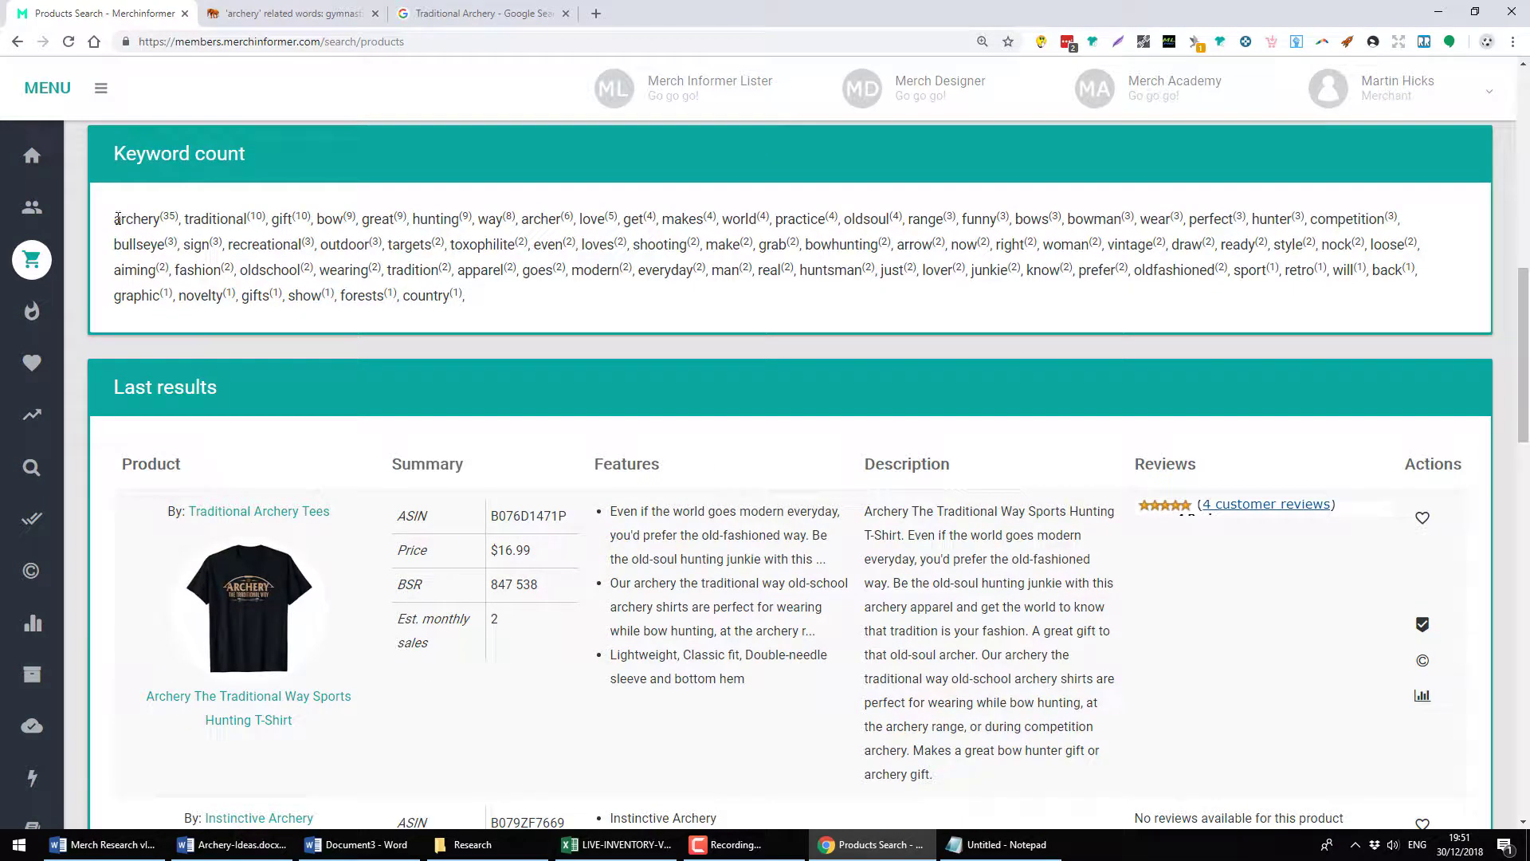
{"action": "left_click_drag", "start_coordinate": [116, 213], "coordinate": [500, 302]}
{"action": "left_click", "coordinate": [478, 311]}
{"action": "scroll", "coordinate": [558, 495], "scroll_direction": "down", "scroll_amount": 3}
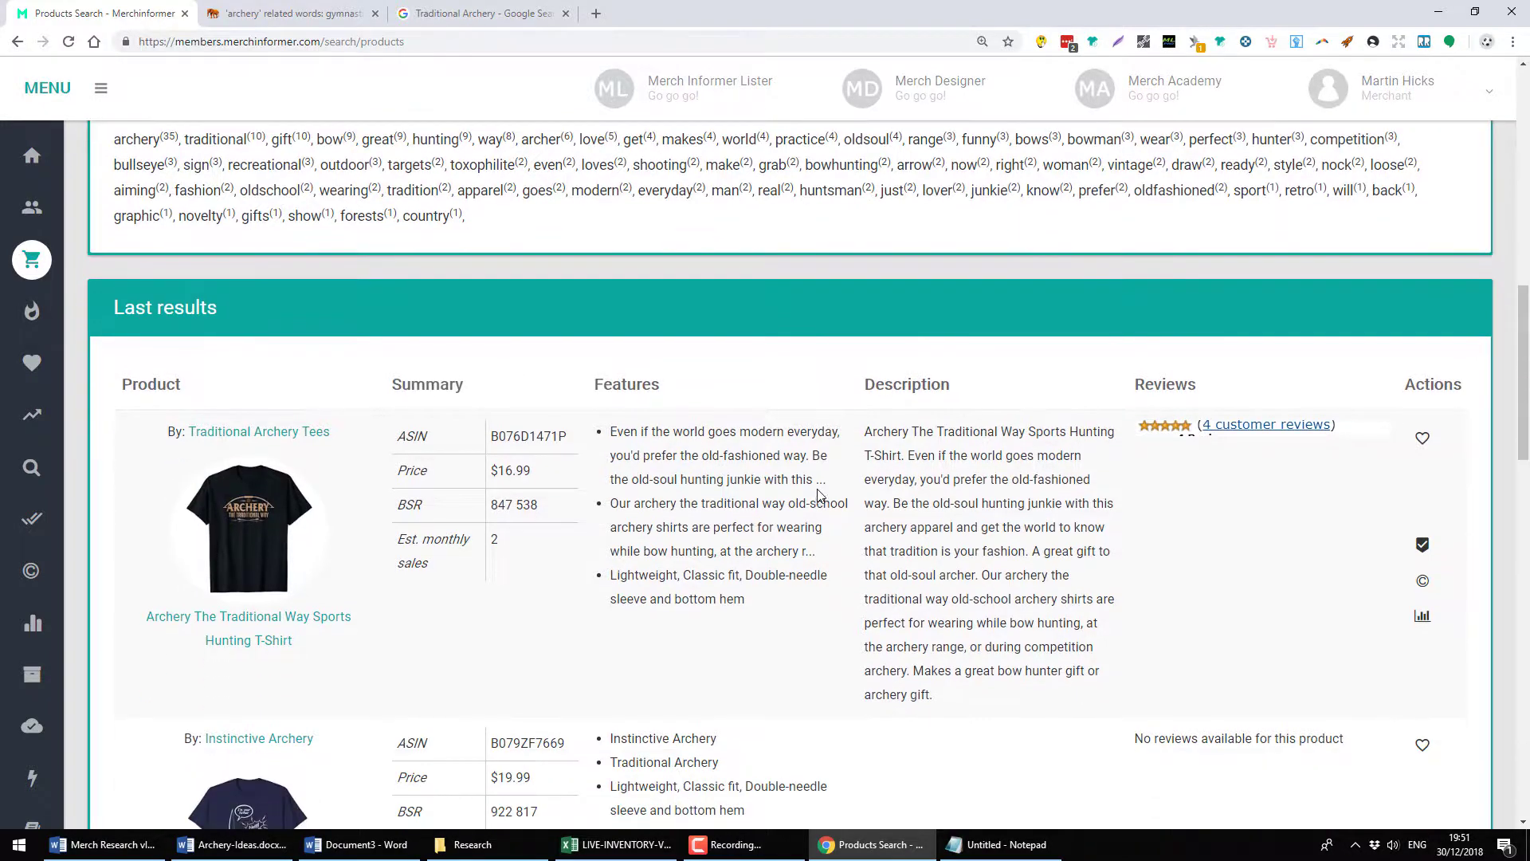
{"action": "scroll", "coordinate": [525, 489], "scroll_direction": "down", "scroll_amount": 14}
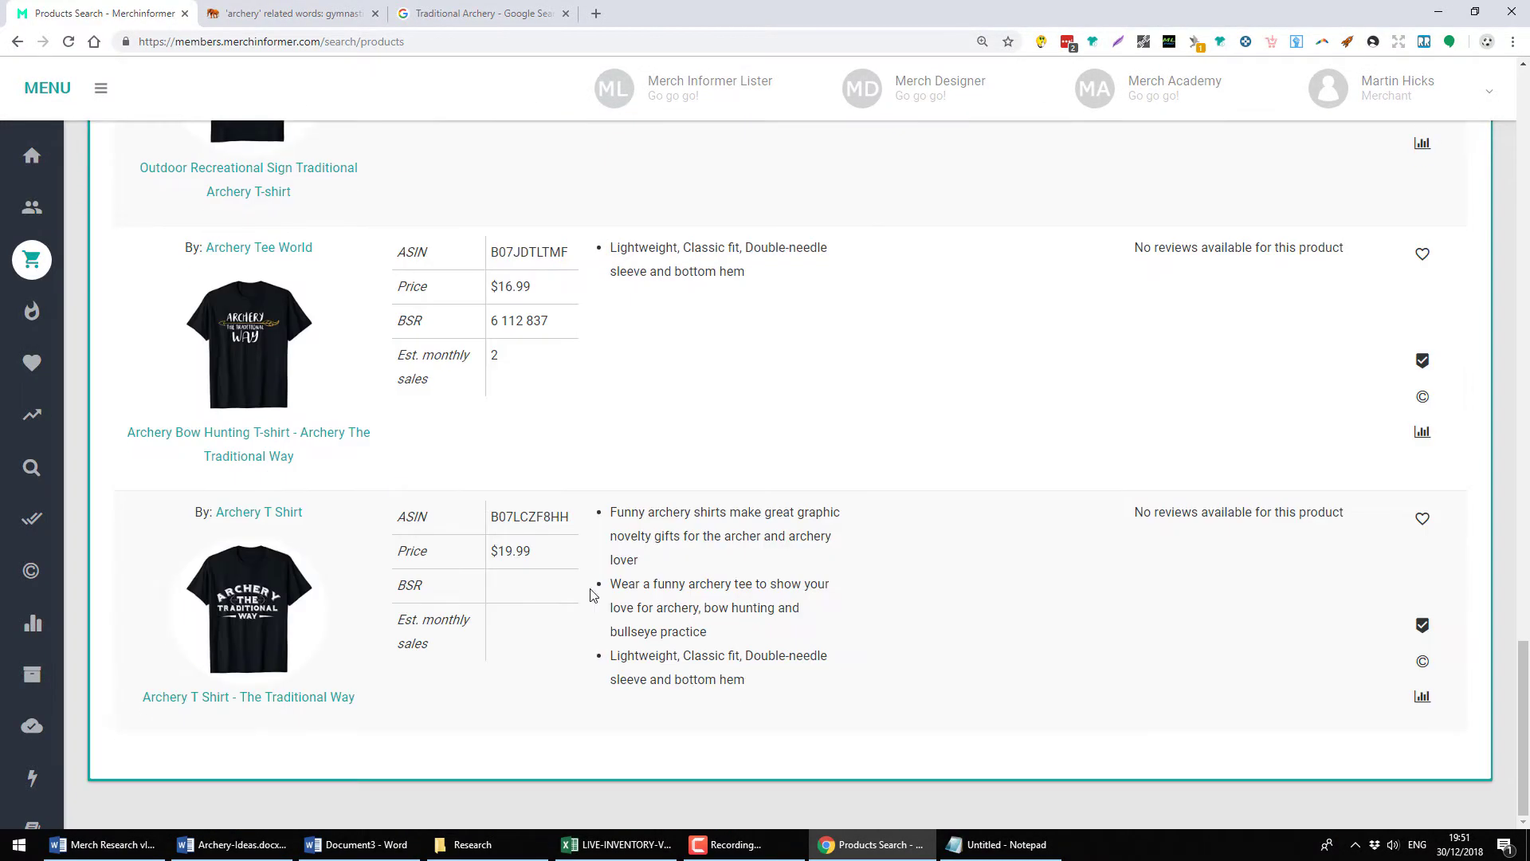
{"action": "scroll", "coordinate": [624, 542], "scroll_direction": "up", "scroll_amount": 8}
{"action": "scroll", "coordinate": [624, 542], "scroll_direction": "up", "scroll_amount": 10}
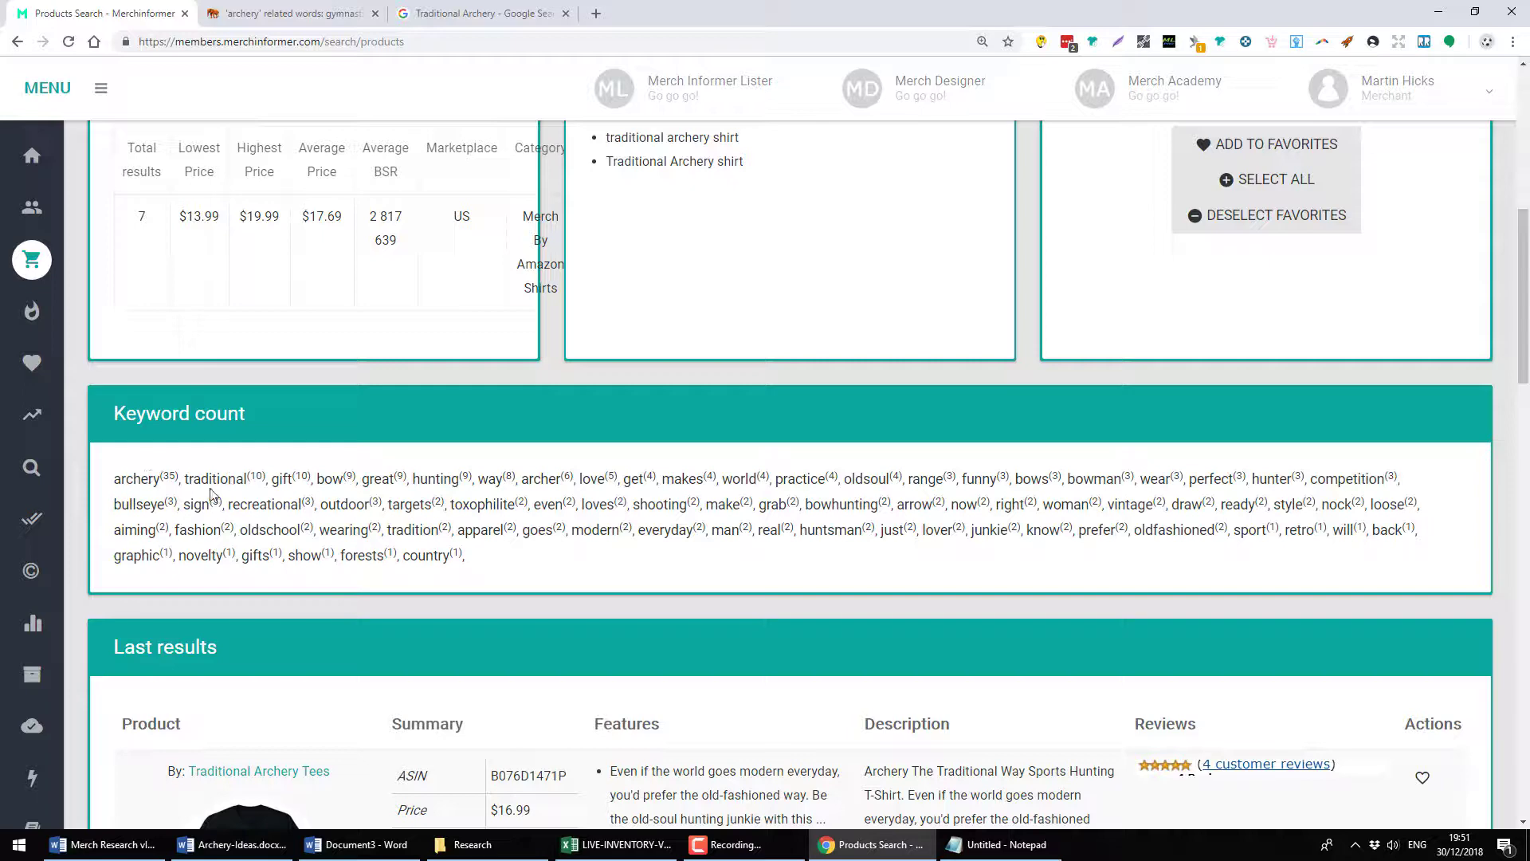
Copy "gift" from the Merch Informer keyword count to the end of the Notepad list
{"action": "double_click", "coordinate": [281, 479]}
{"action": "key", "text": "ctrl+c"}
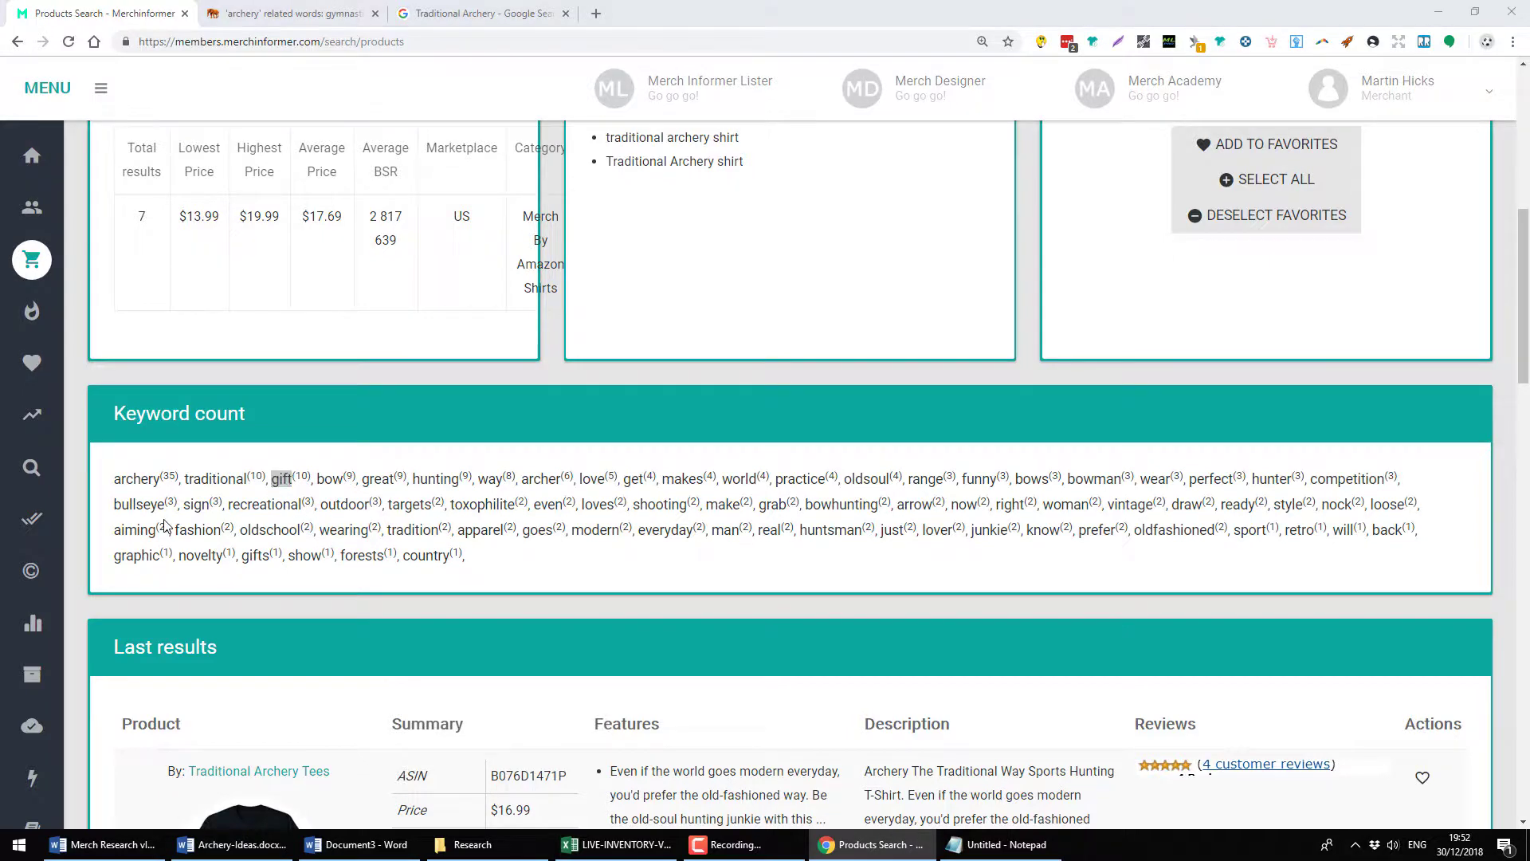
{"action": "key", "text": "alt+Tab"}
{"action": "key", "text": "ctrl+v"}
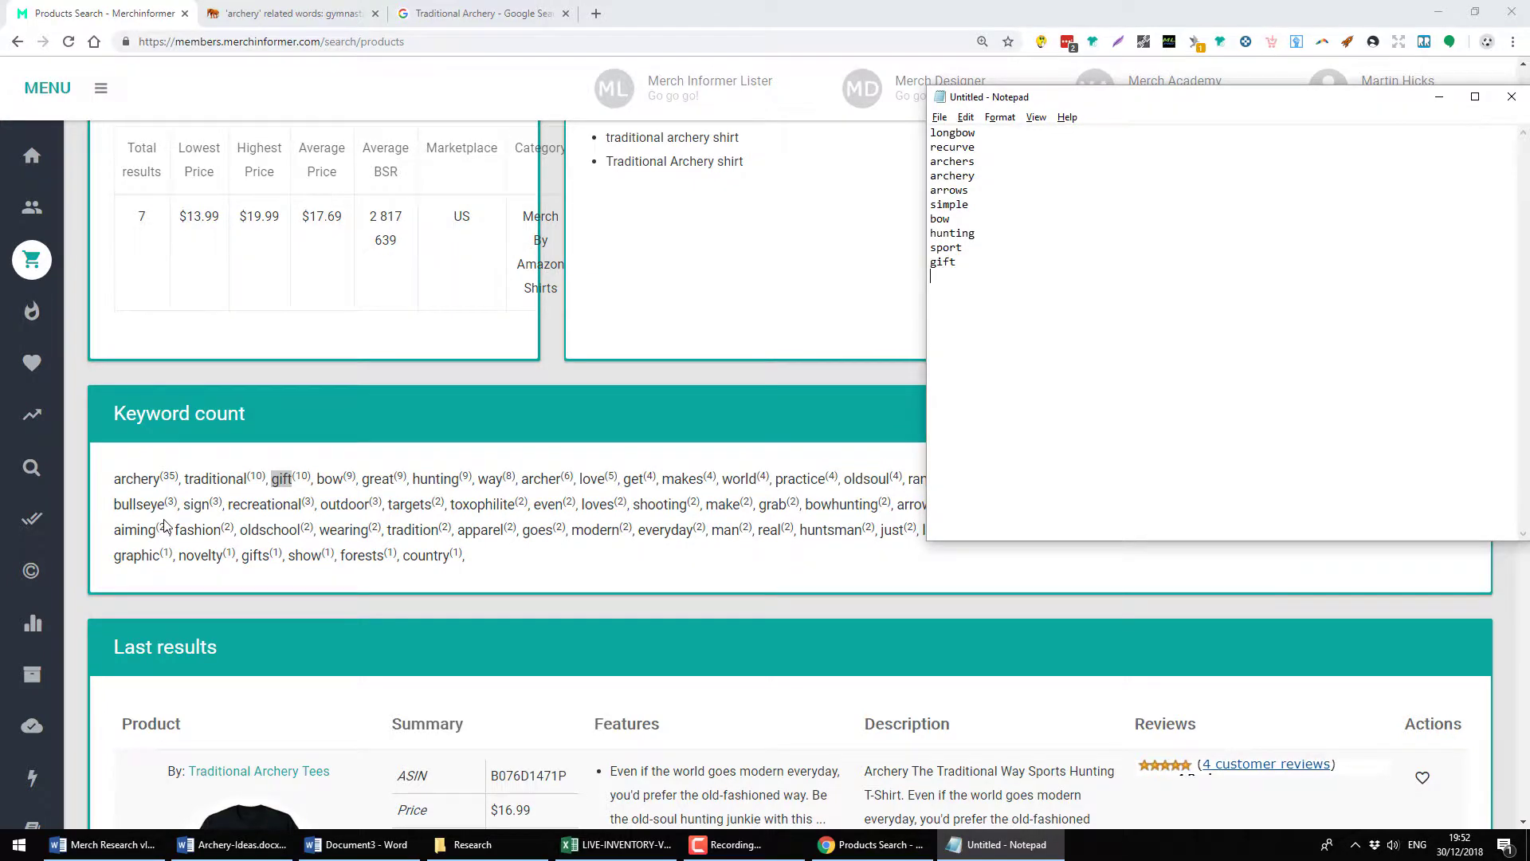
{"action": "key", "text": "alt+Tab"}
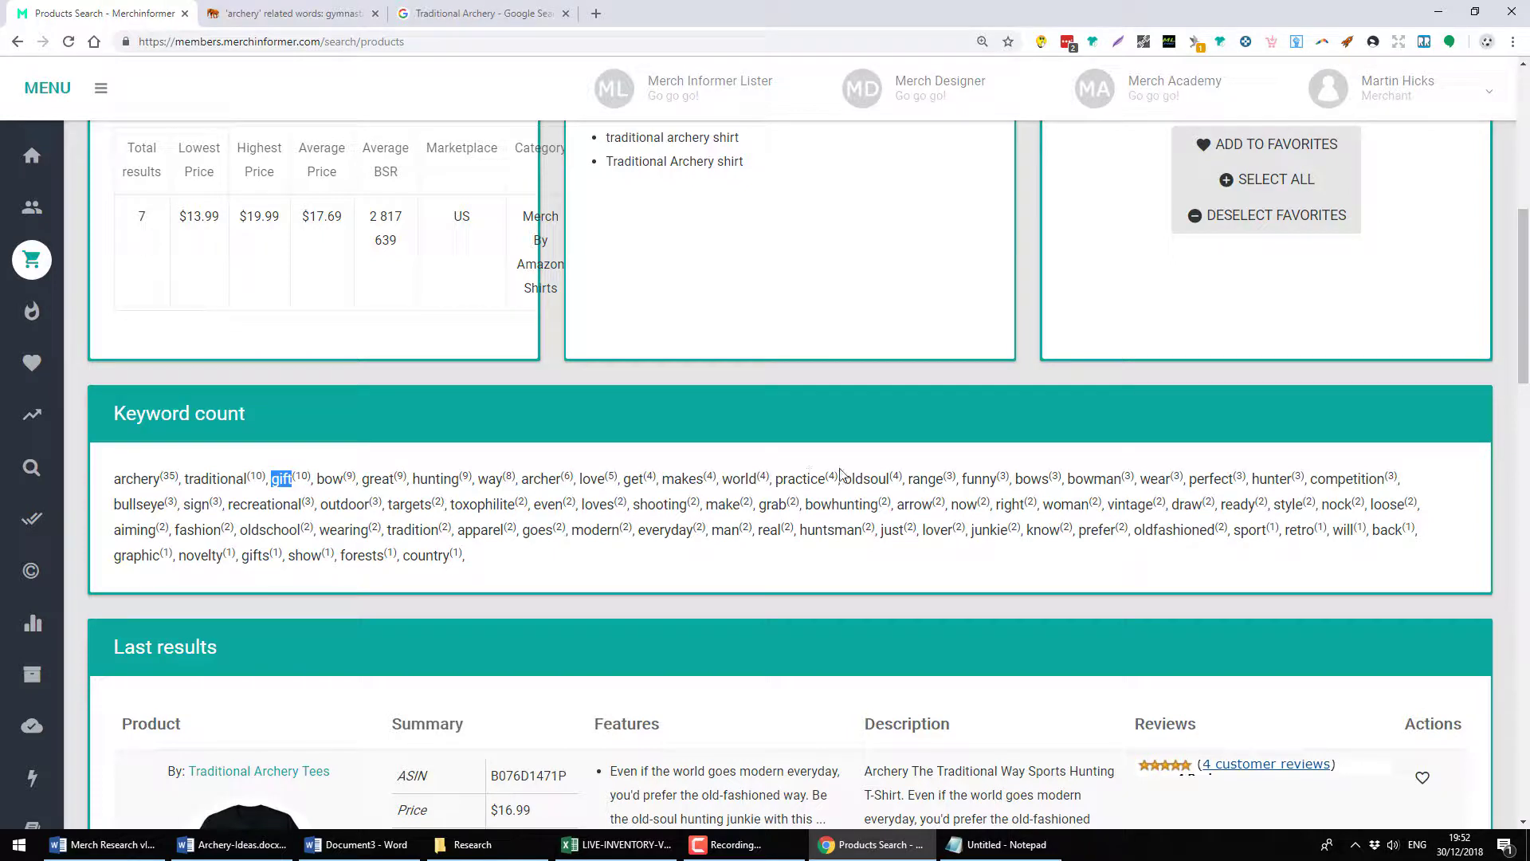
Copy "practice" from the keyword count to the end of the Notepad list and return to Merch Informer
{"action": "scroll", "coordinate": [841, 473], "scroll_direction": "down", "scroll_amount": 1}
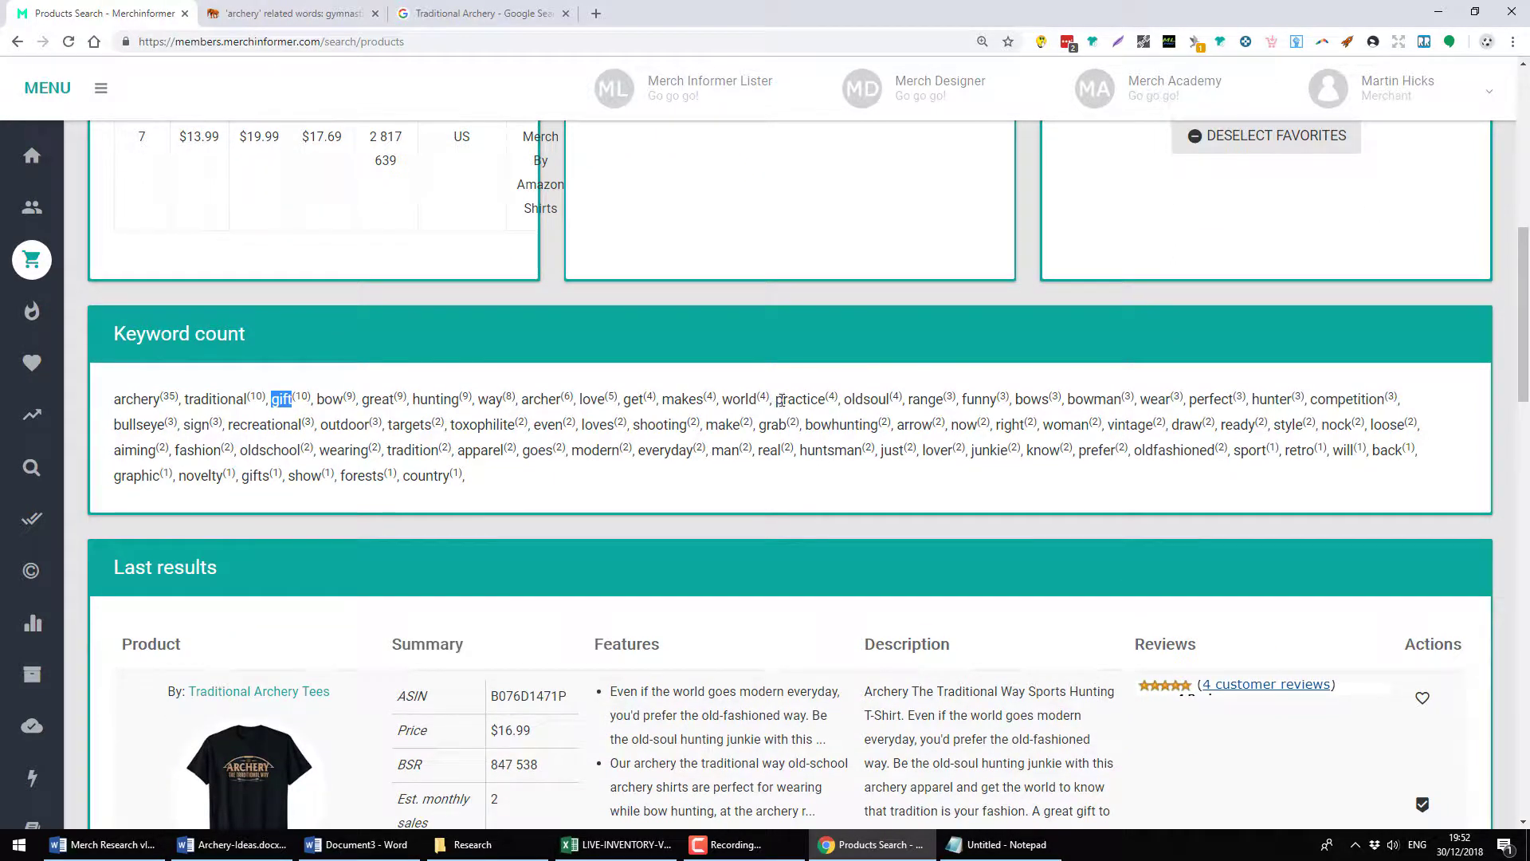
{"action": "left_click_drag", "start_coordinate": [775, 399], "coordinate": [825, 395]}
{"action": "key", "text": "ctrl+c"}
{"action": "key", "text": "alt+Tab"}
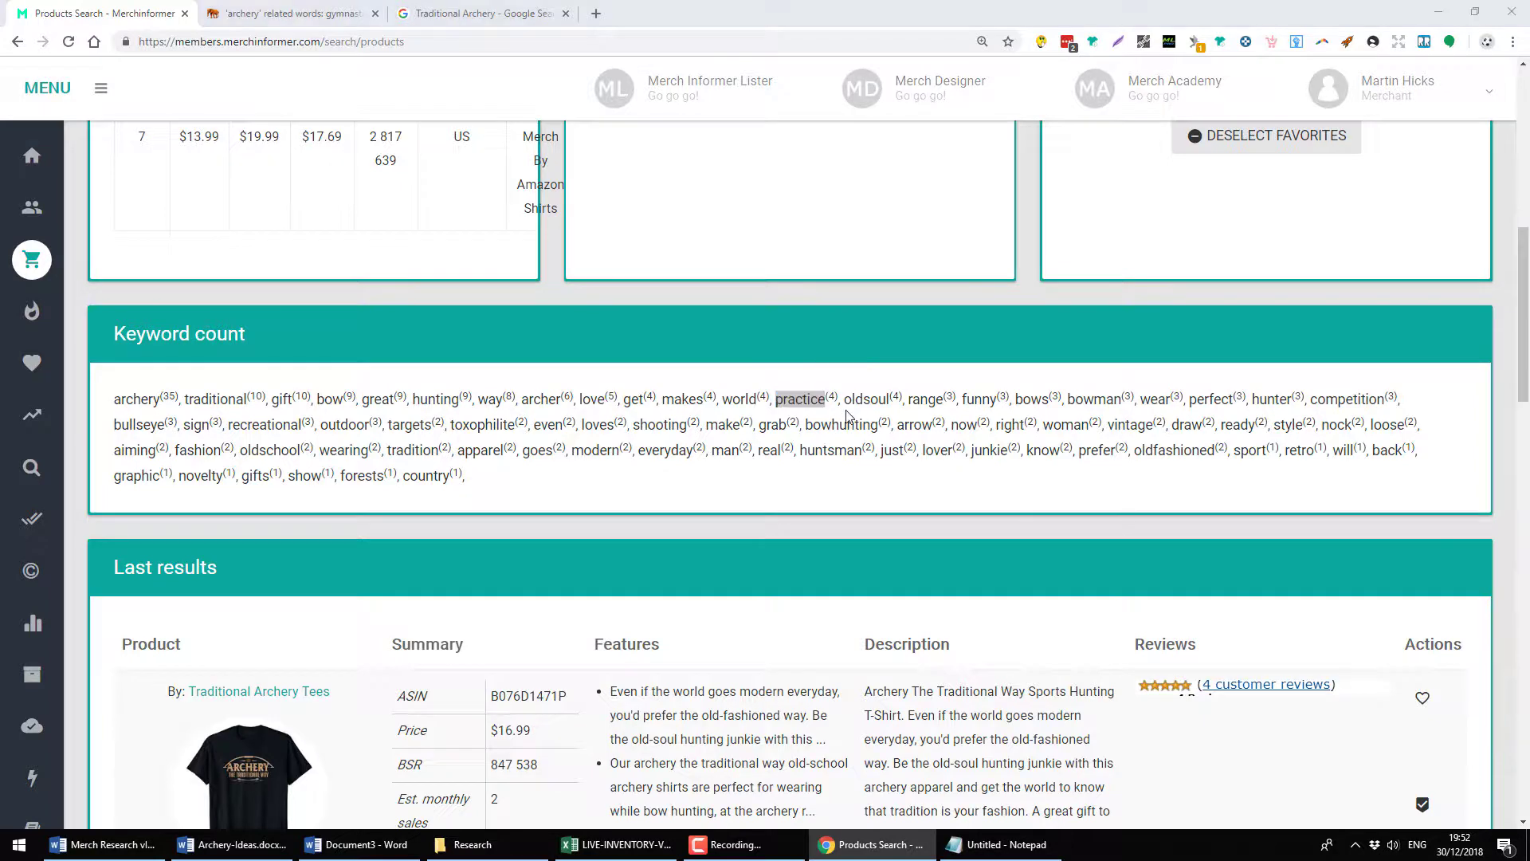
{"action": "key", "text": "ctrl+v"}
{"action": "key", "text": "alt+Tab"}
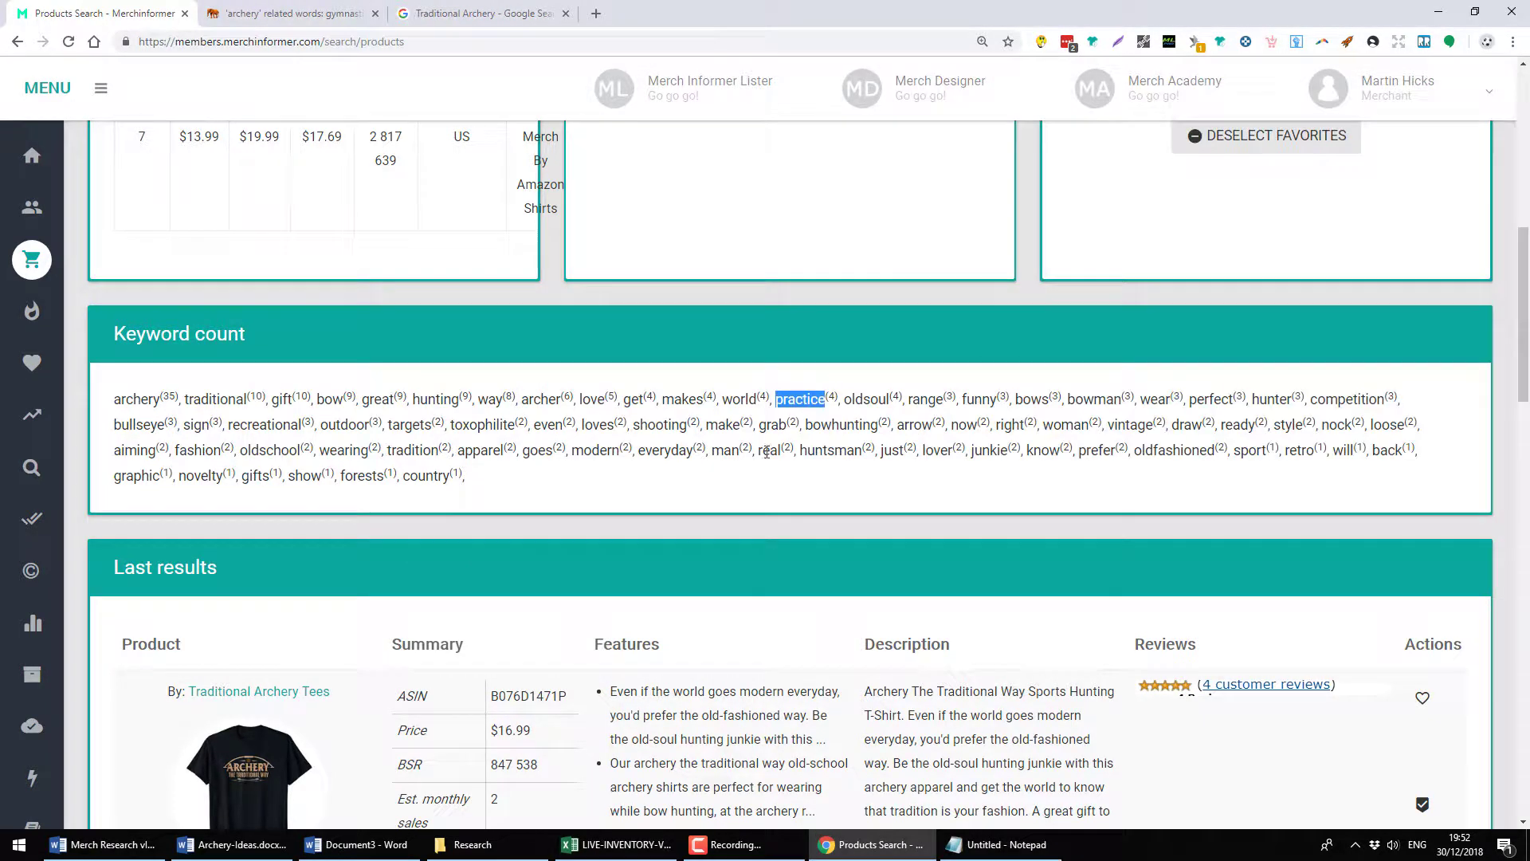
Copy "range" from the keyword count to the Notepad list, on its own line below "practice"
{"action": "double_click", "coordinate": [921, 396]}
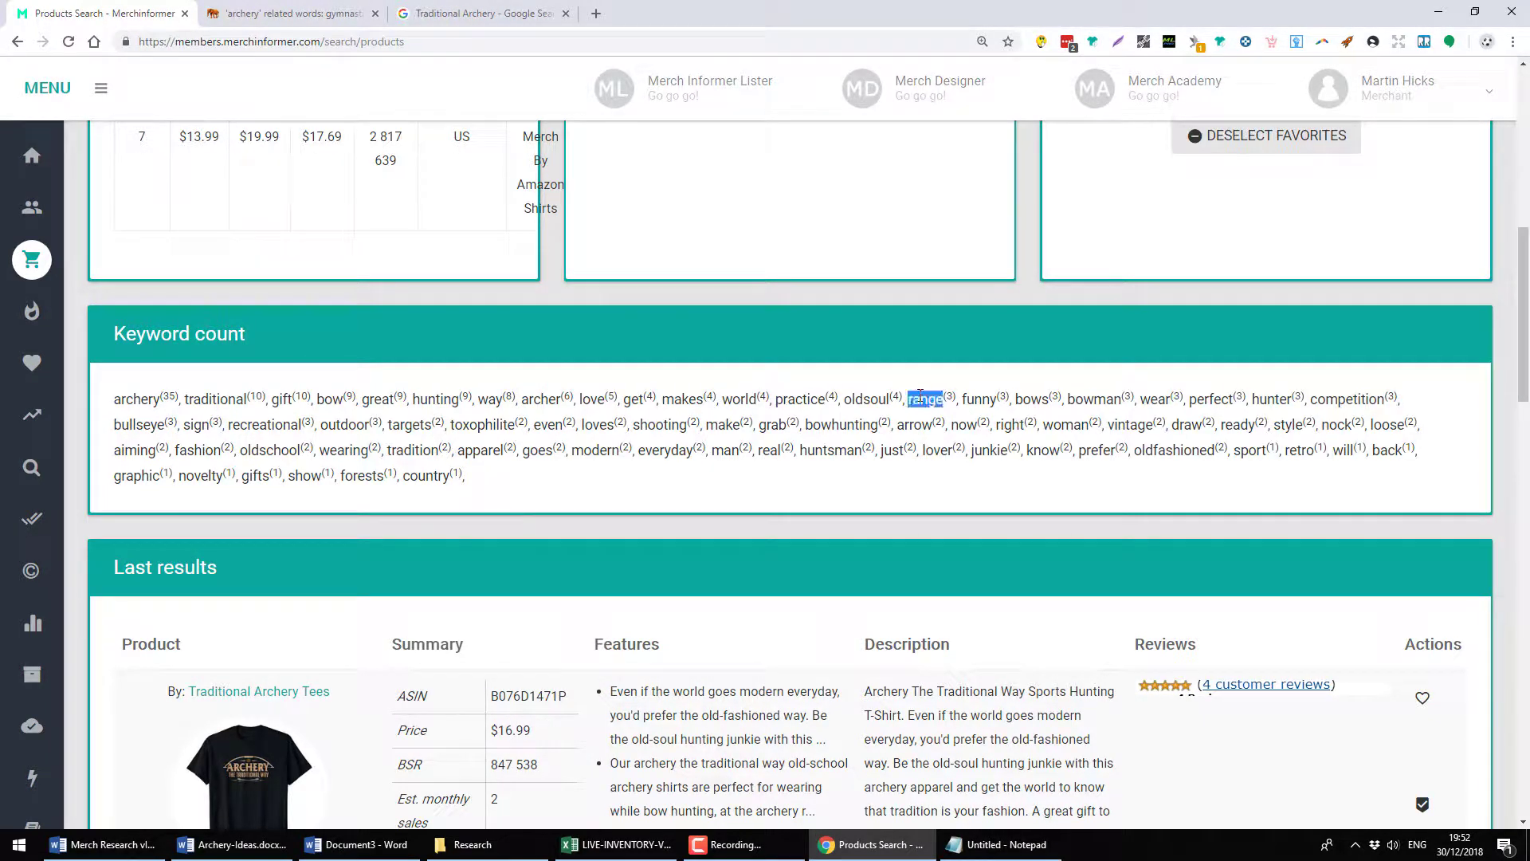
{"action": "key", "text": "ctrl+c"}
{"action": "key", "text": "alt+Tab"}
{"action": "key", "text": "ctrl+v"}
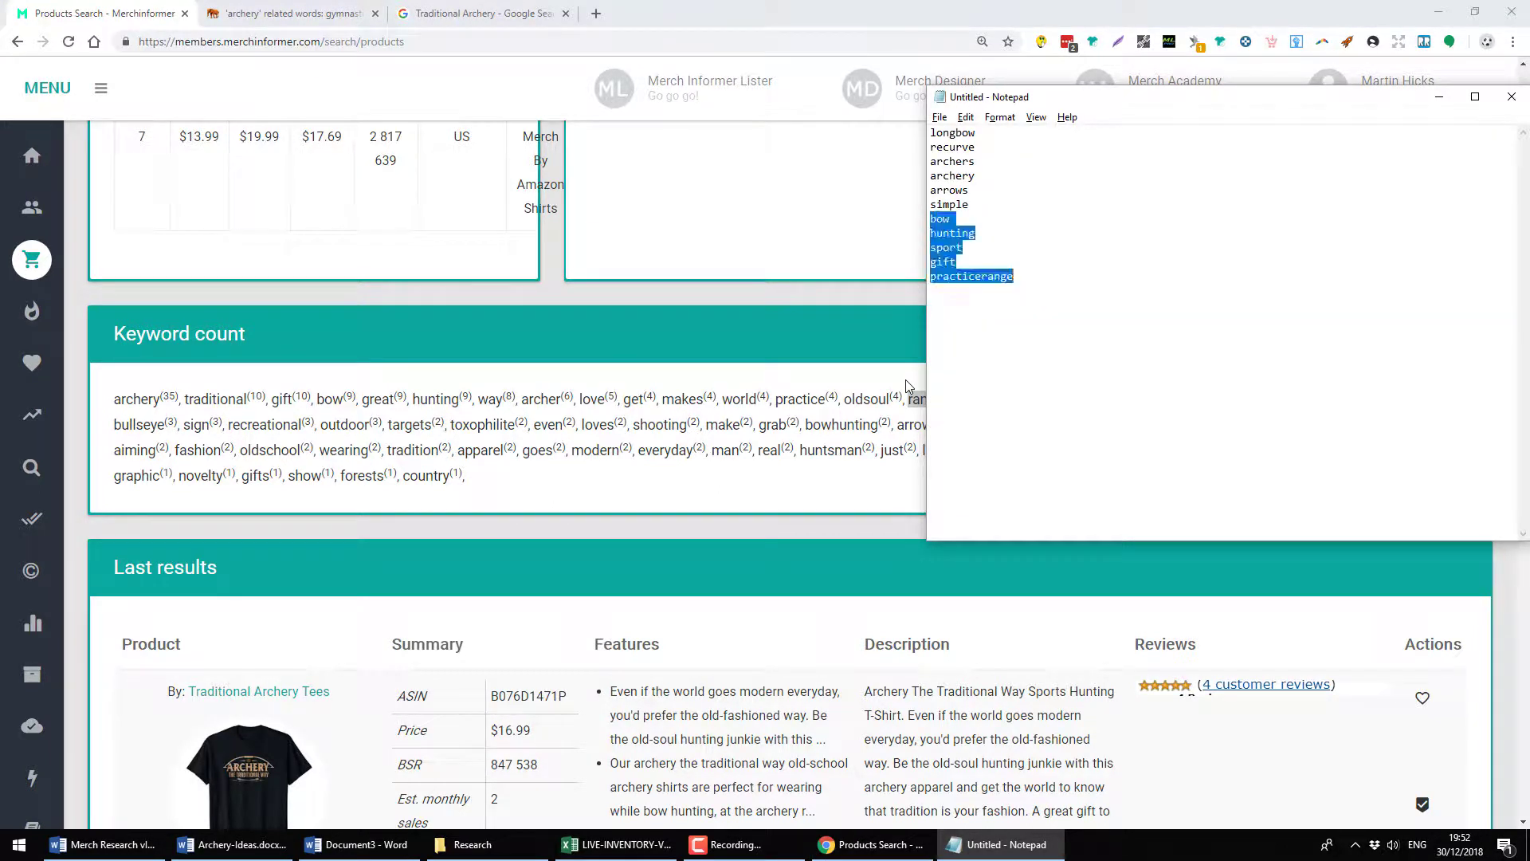
{"action": "key", "text": "Return"}
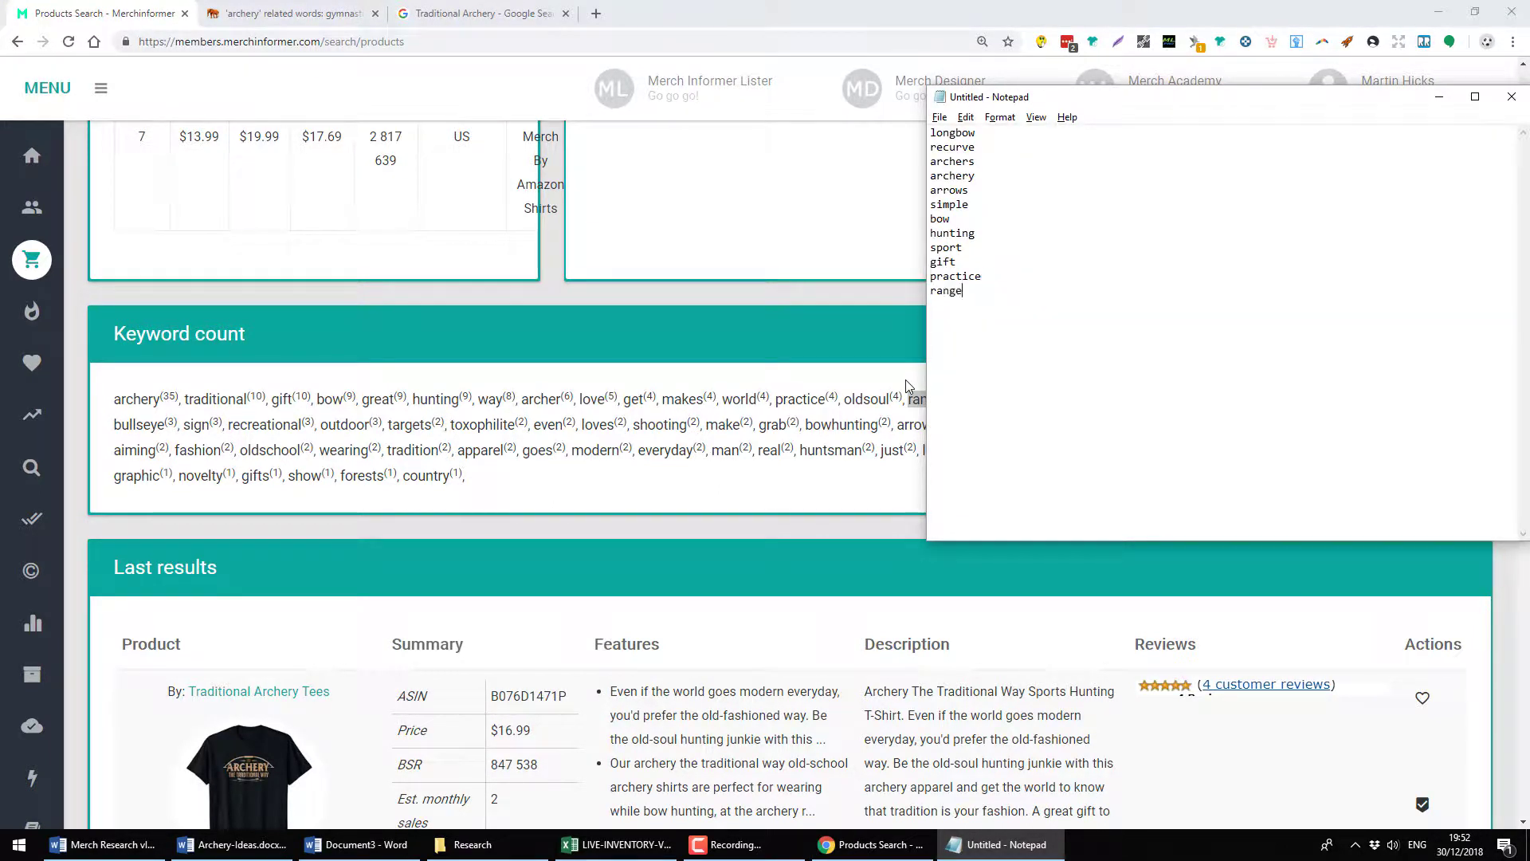
{"action": "key", "text": "alt+Tab"}
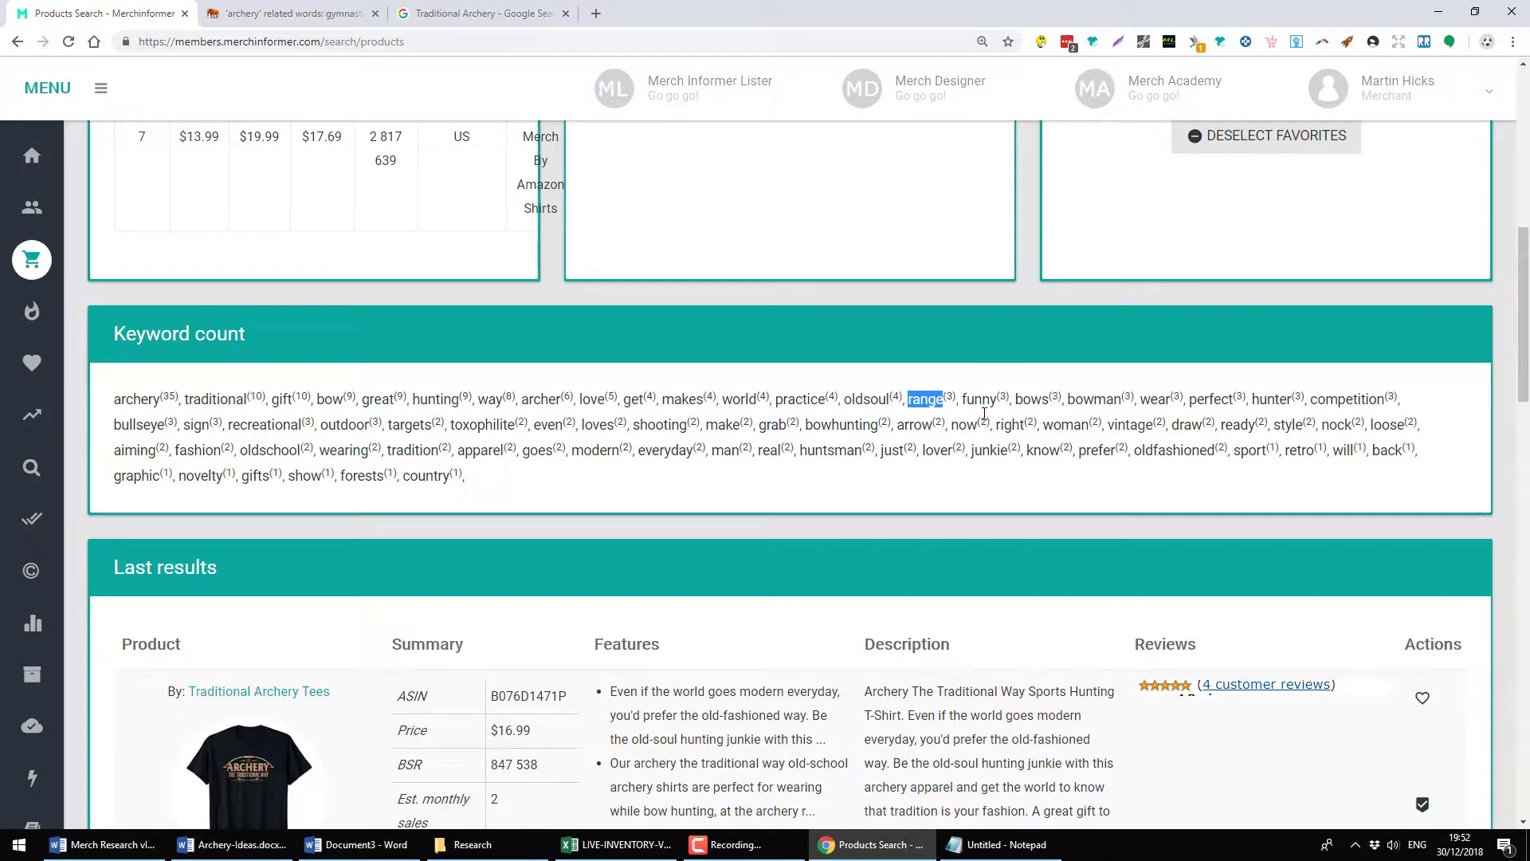
Add "bowman" and "hunter" from the keyword count to the Notepad list on separate lines
{"action": "double_click", "coordinate": [1087, 400]}
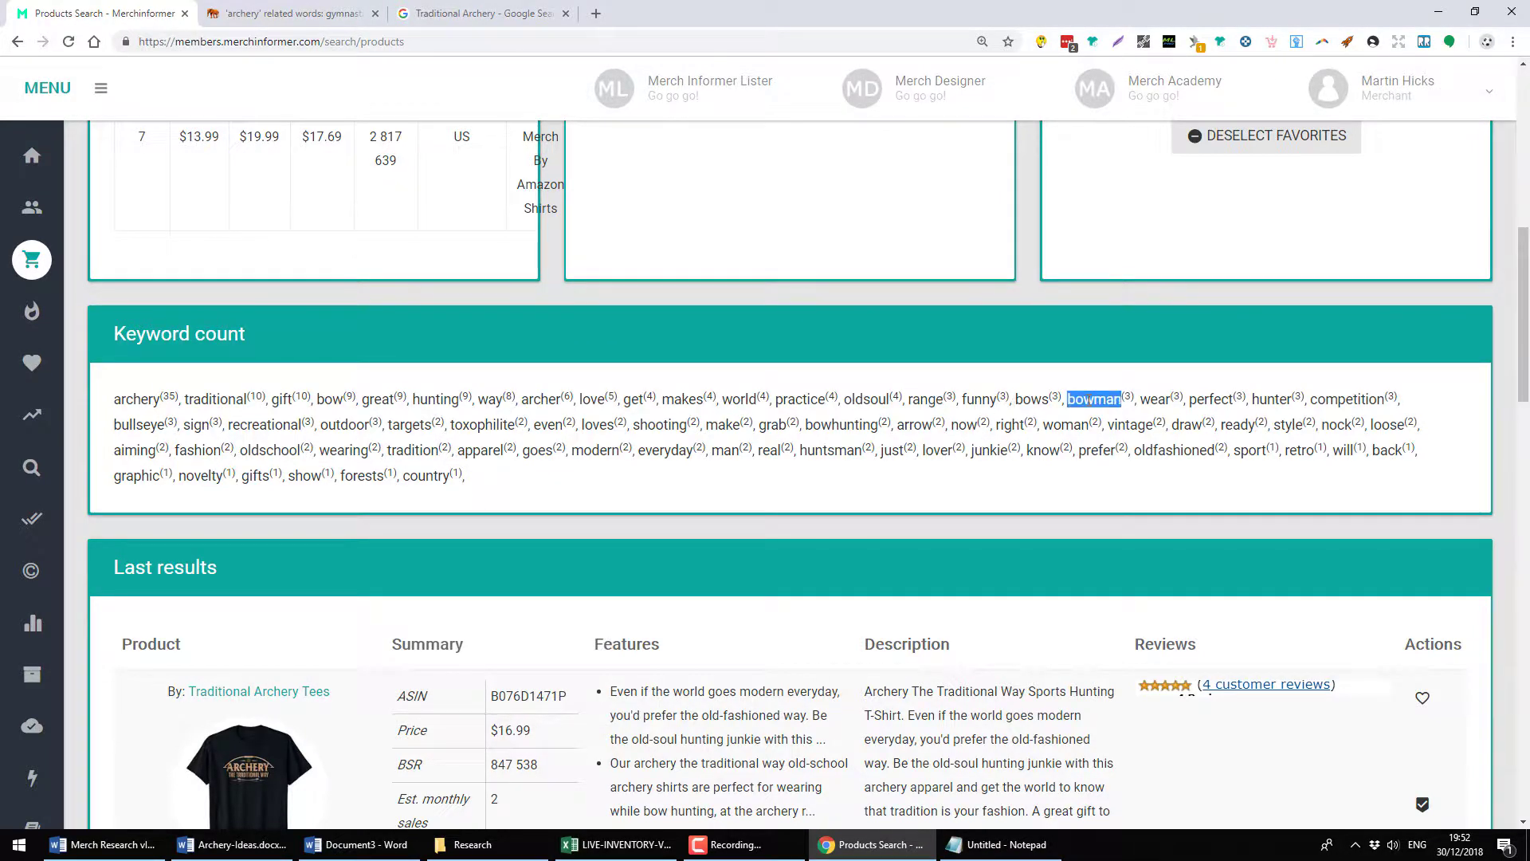
{"action": "key", "text": "alt+Tab"}
{"action": "key", "text": "ctrl+v"}
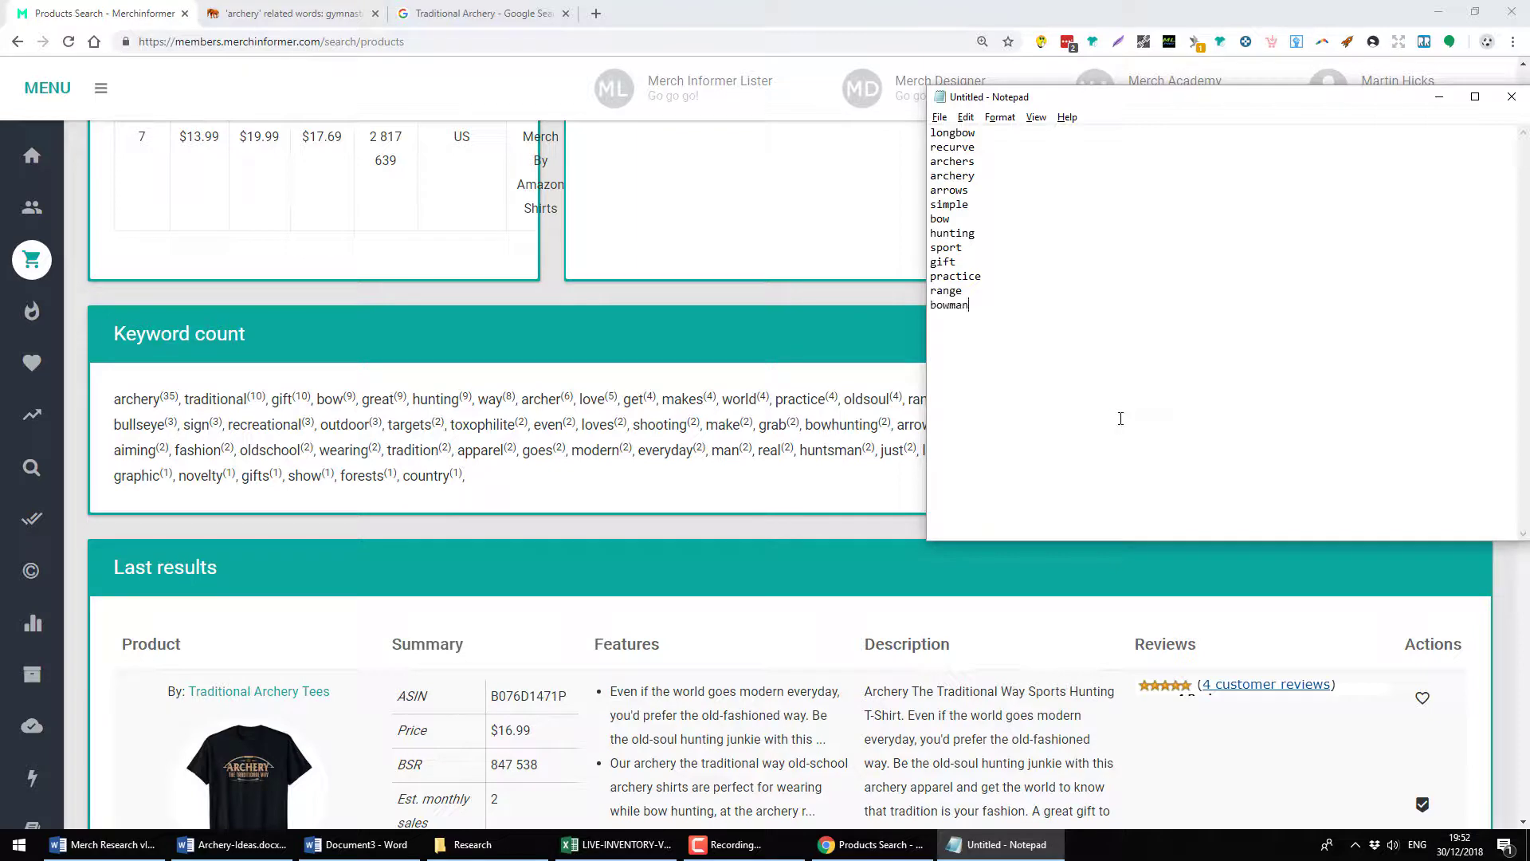
{"action": "type", "text": "hunter"}
{"action": "key", "text": "Return"}
{"action": "key", "text": "alt+Tab"}
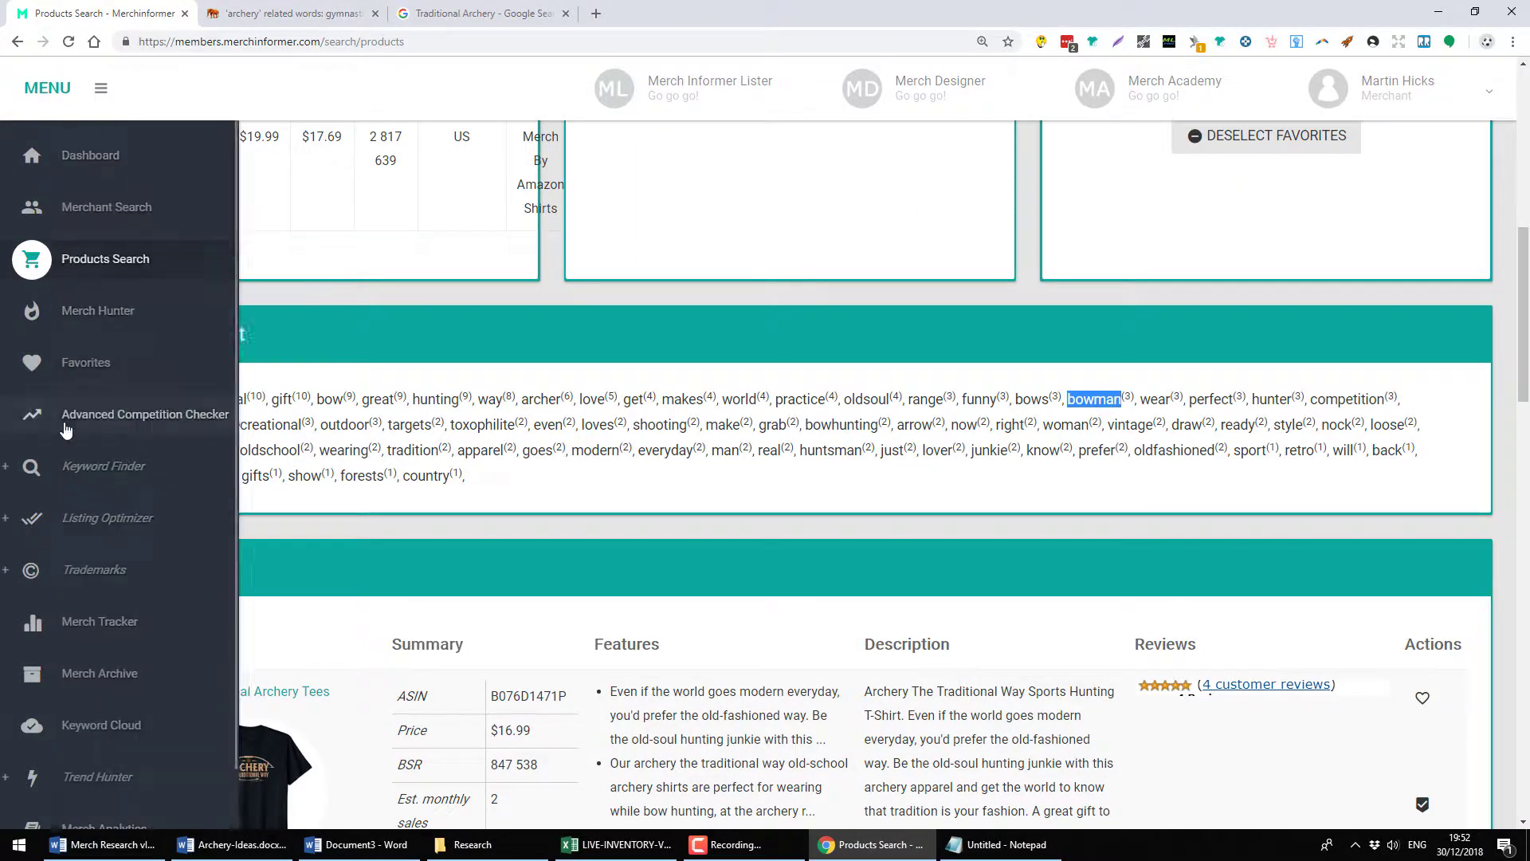
Copy "toxophilite" from the keyword count to the Notepad list below "hunter"
{"action": "left_click", "coordinate": [266, 423]}
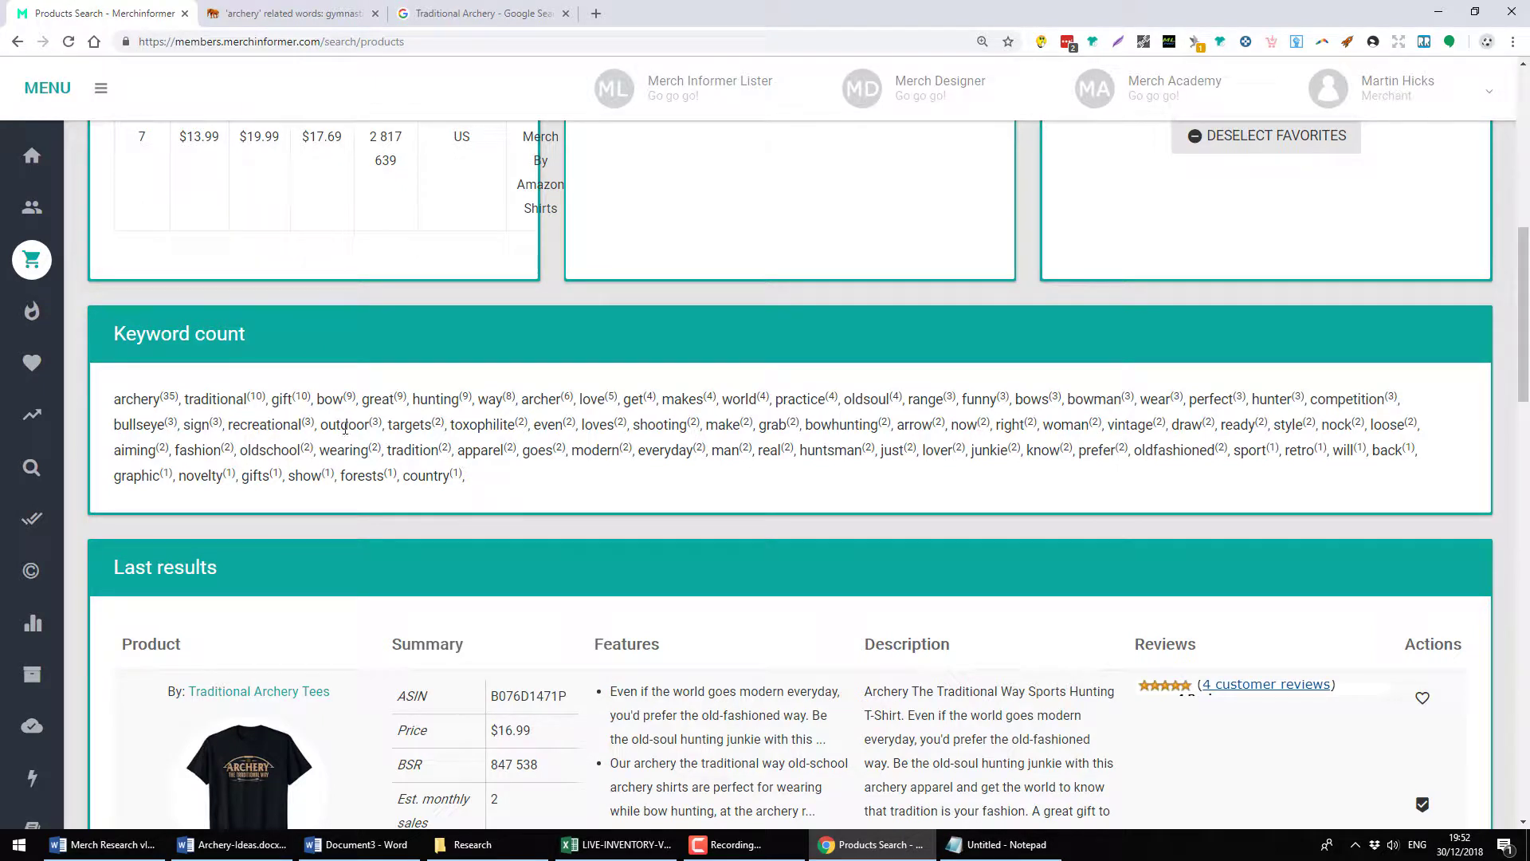
{"action": "double_click", "coordinate": [480, 427]}
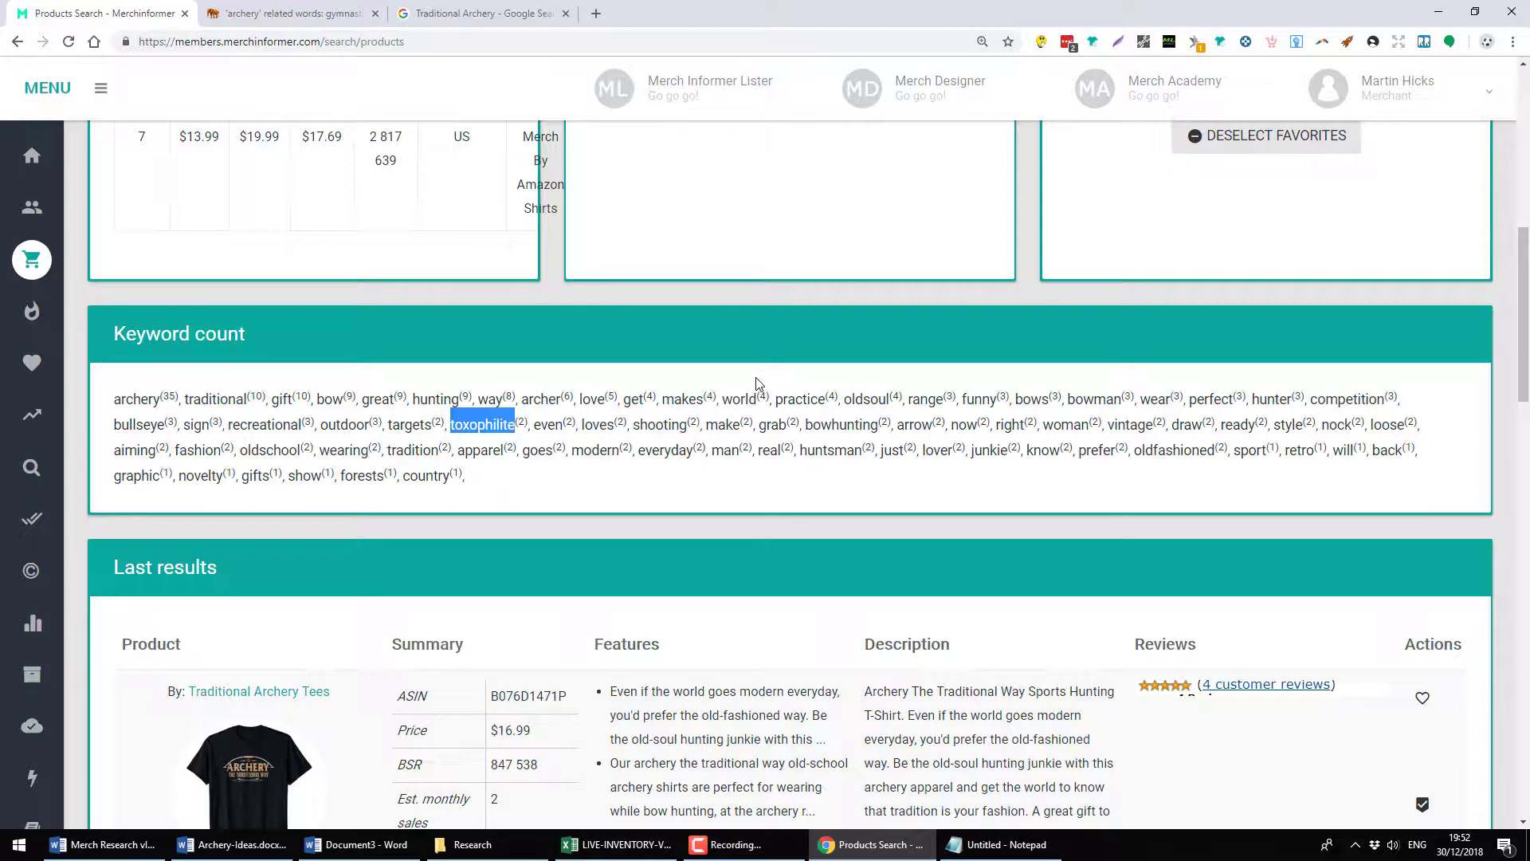
{"action": "key", "text": "alt+Tab"}
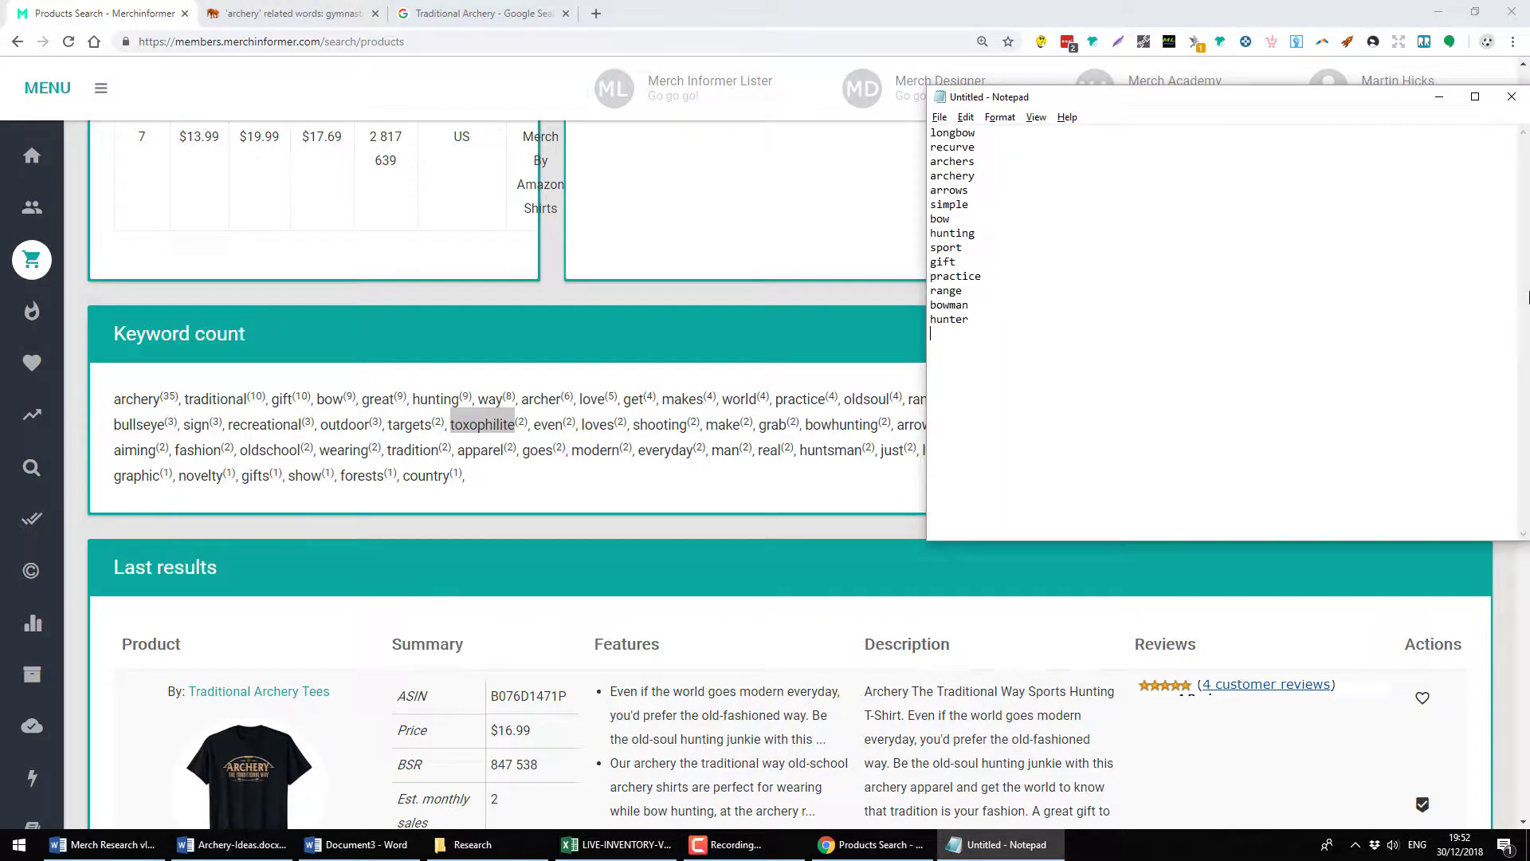
{"action": "key", "text": "ctrl+v"}
{"action": "key", "text": "alt+Tab"}
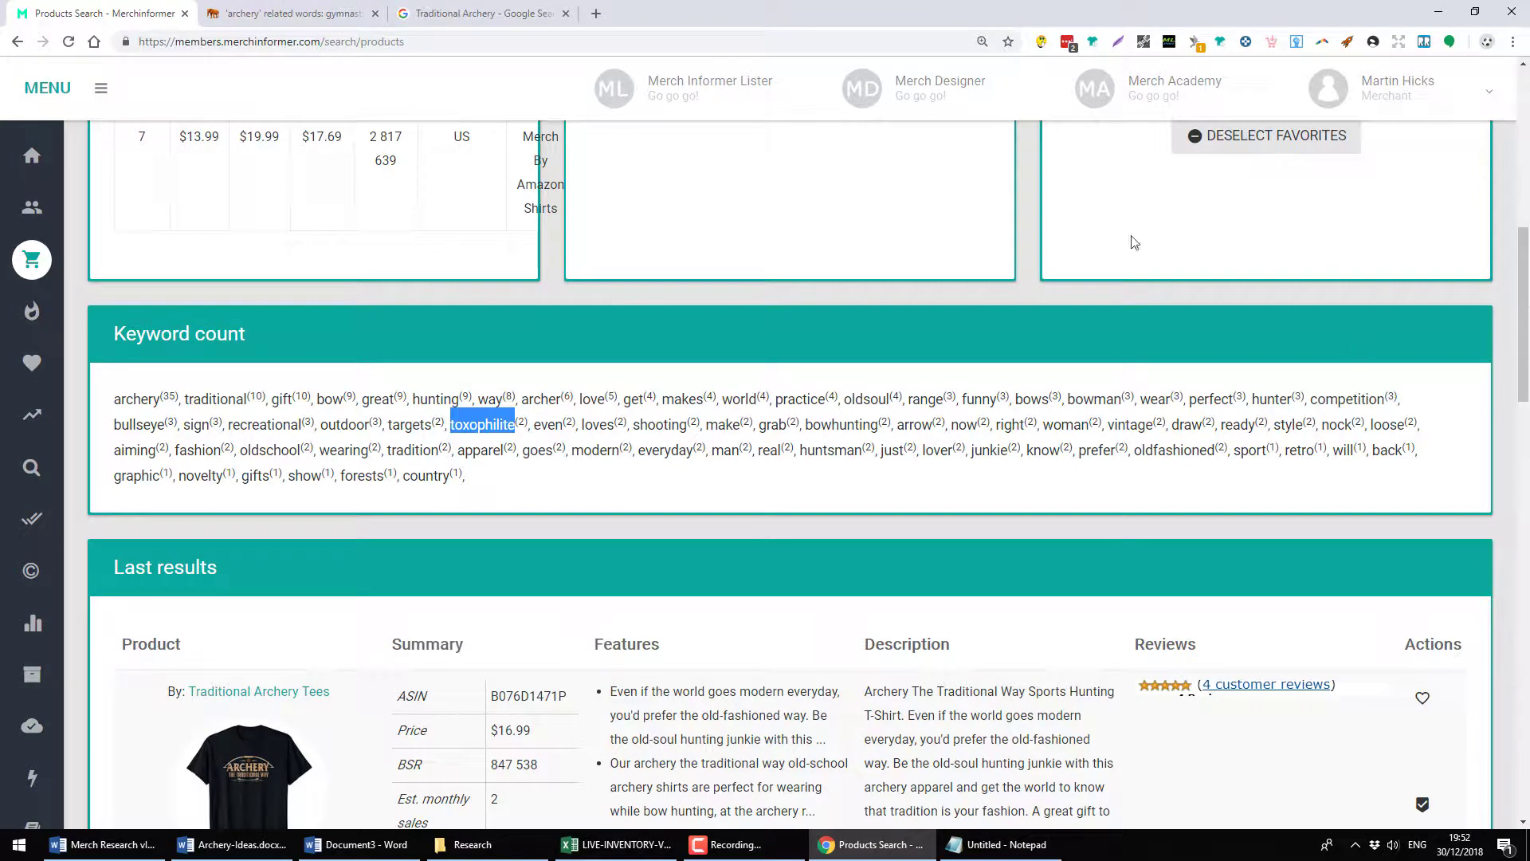
Copy "bowhunting" from the keyword count to the Notepad list below "toxophilite"
{"action": "left_click", "coordinate": [821, 424]}
{"action": "double_click", "coordinate": [821, 424]}
{"action": "key", "text": "ctrl+c"}
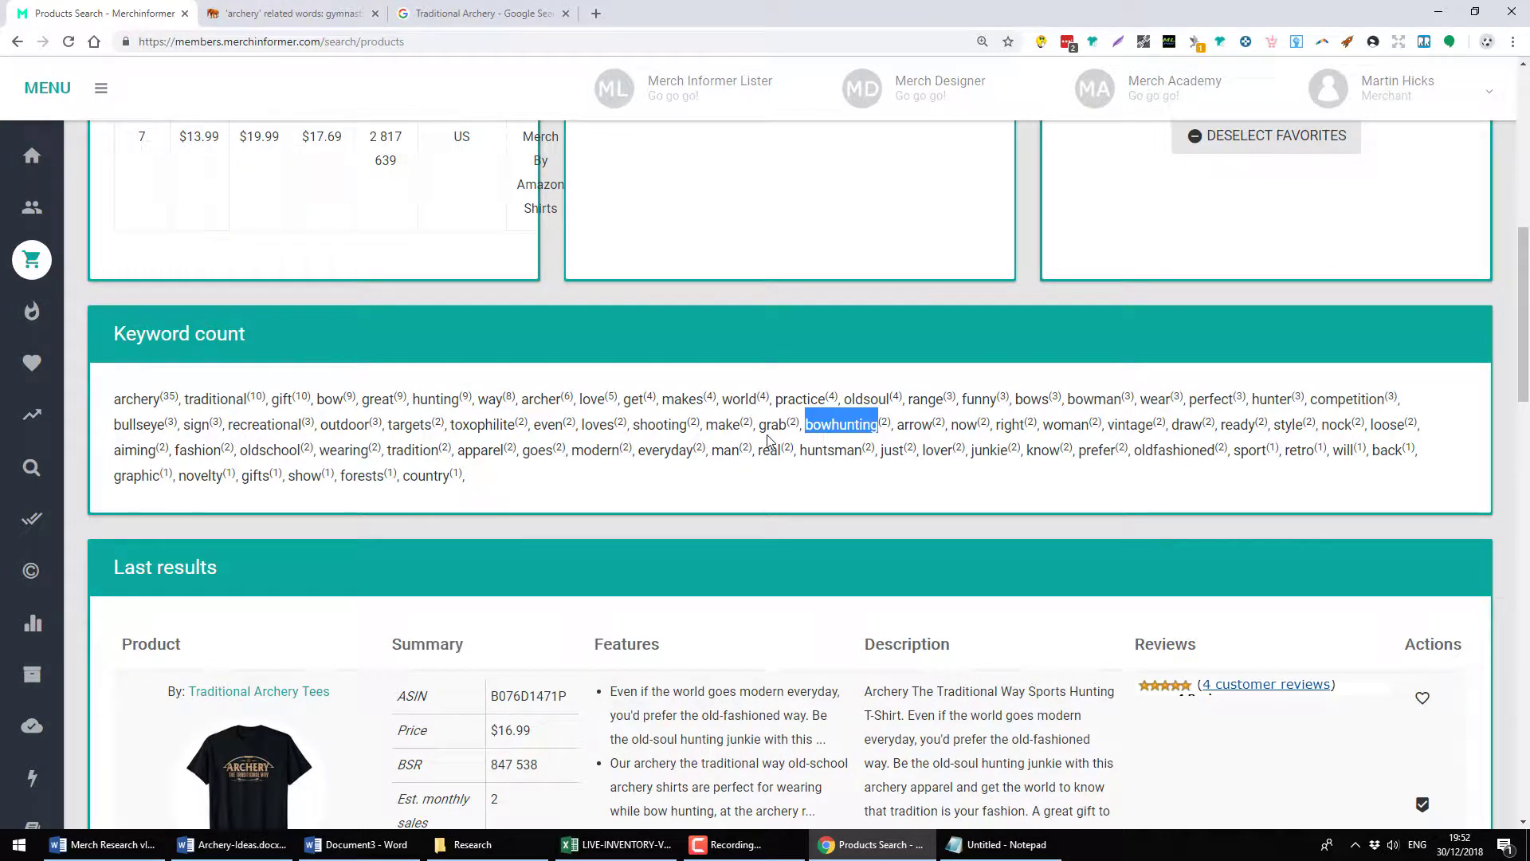
{"action": "key", "text": "alt+Tab"}
{"action": "key", "text": "ctrl+v"}
{"action": "key", "text": "alt+Tab"}
Copy "oldschool" from the keyword count to the Notepad list, directly below "bowhunting"
{"action": "double_click", "coordinate": [814, 451]}
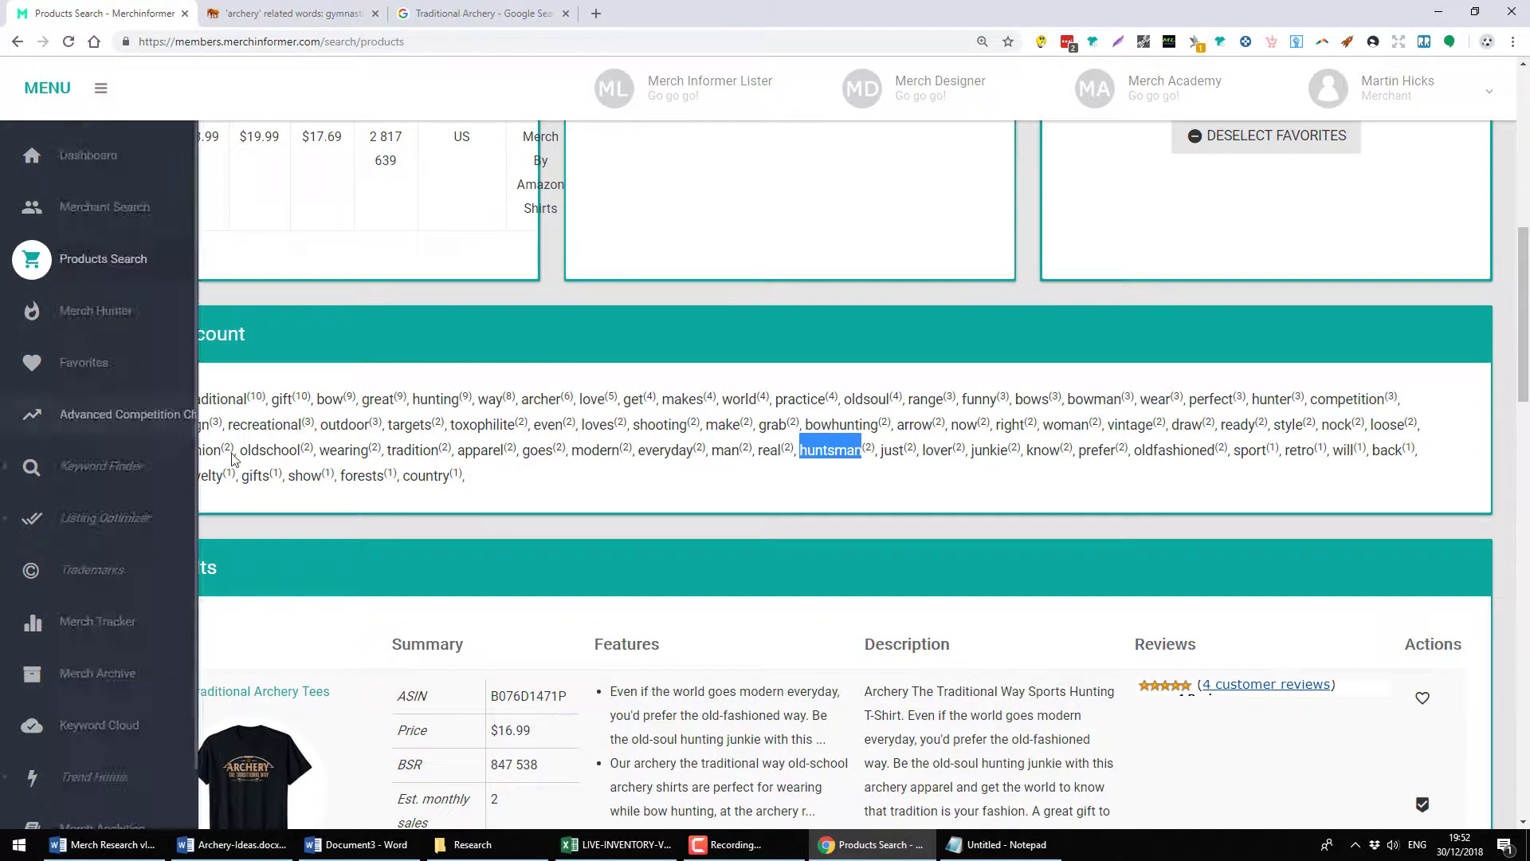
{"action": "left_click", "coordinate": [434, 471]}
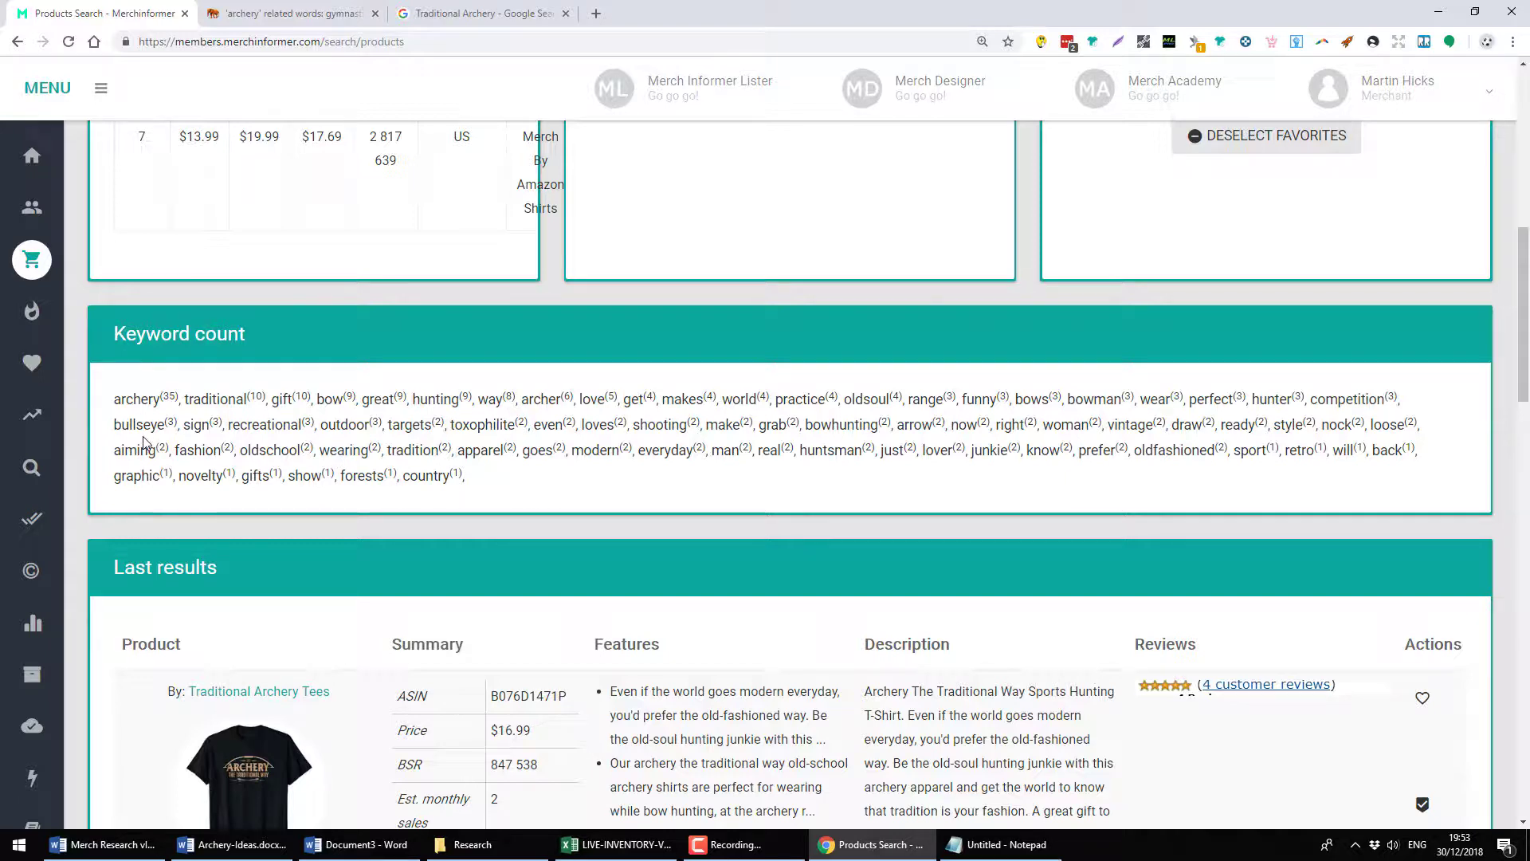
{"action": "double_click", "coordinate": [271, 452]}
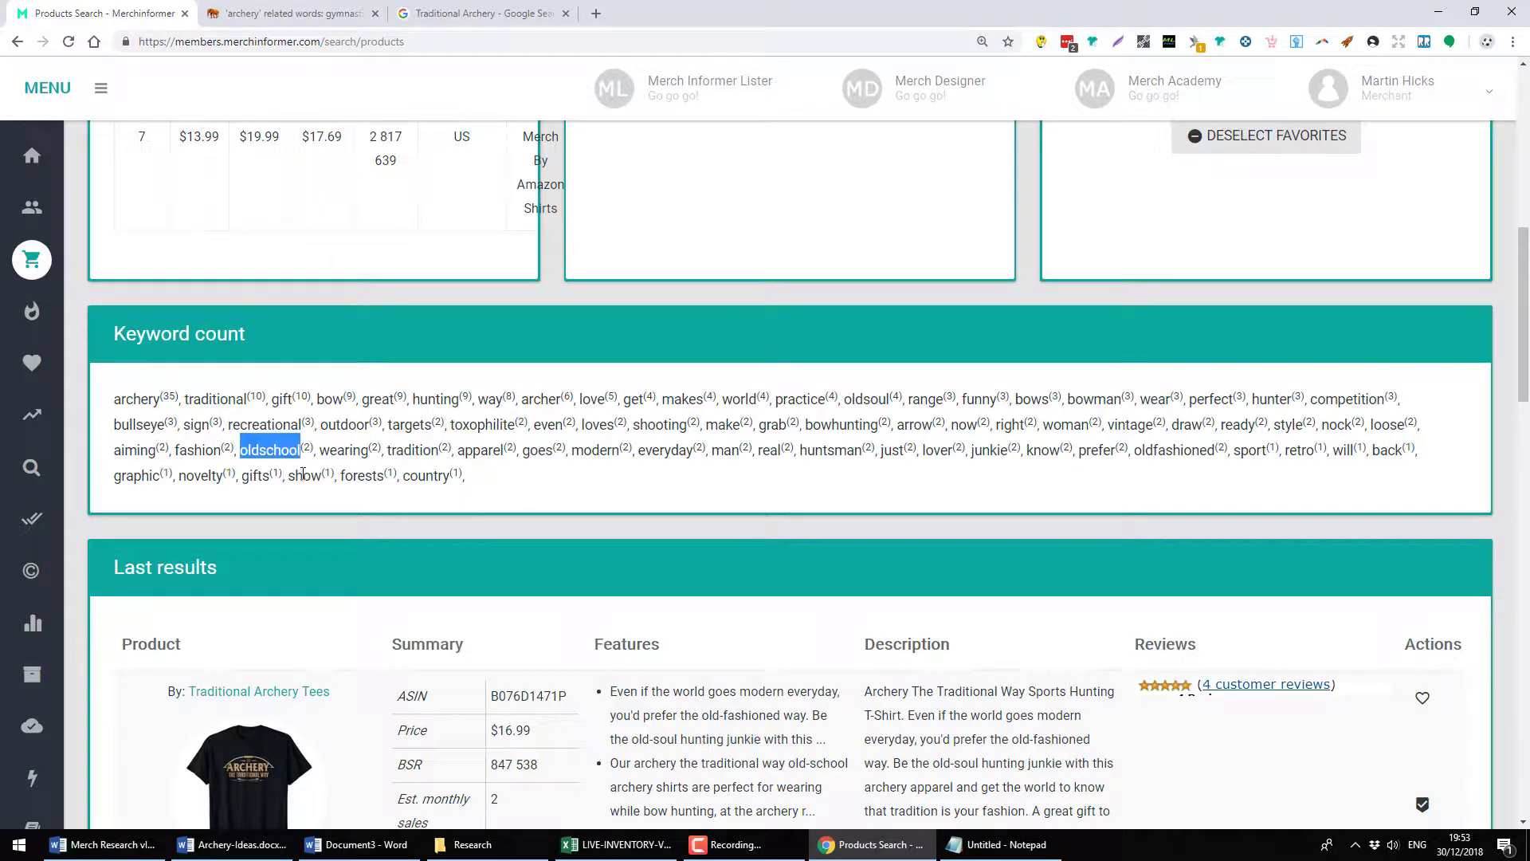
{"action": "key", "text": "alt+Tab"}
{"action": "key", "text": "Return"}
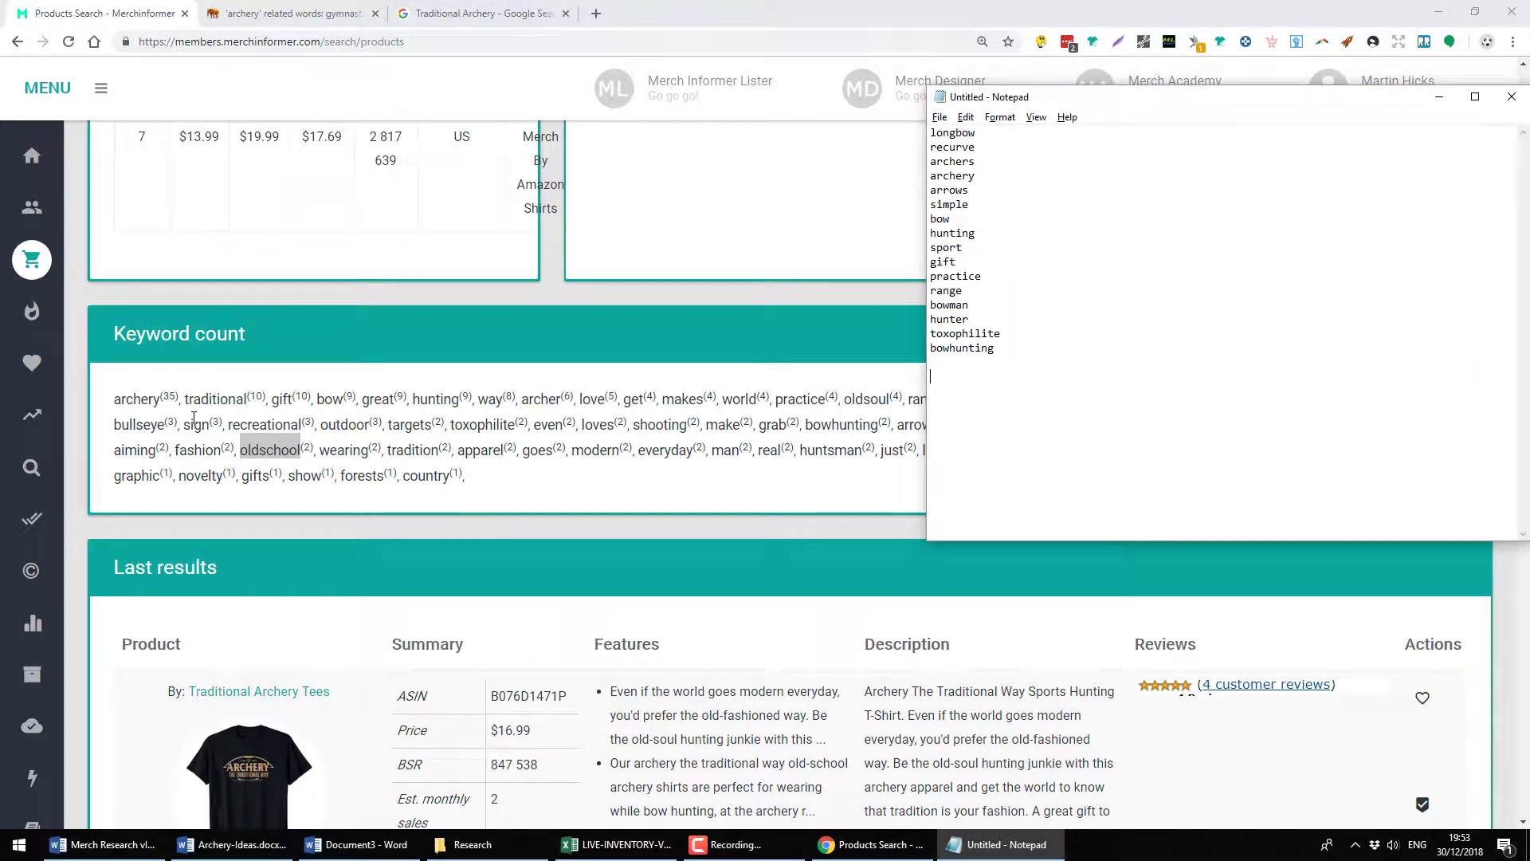
{"action": "key", "text": "ctrl+v"}
{"action": "key", "text": "alt+Tab"}
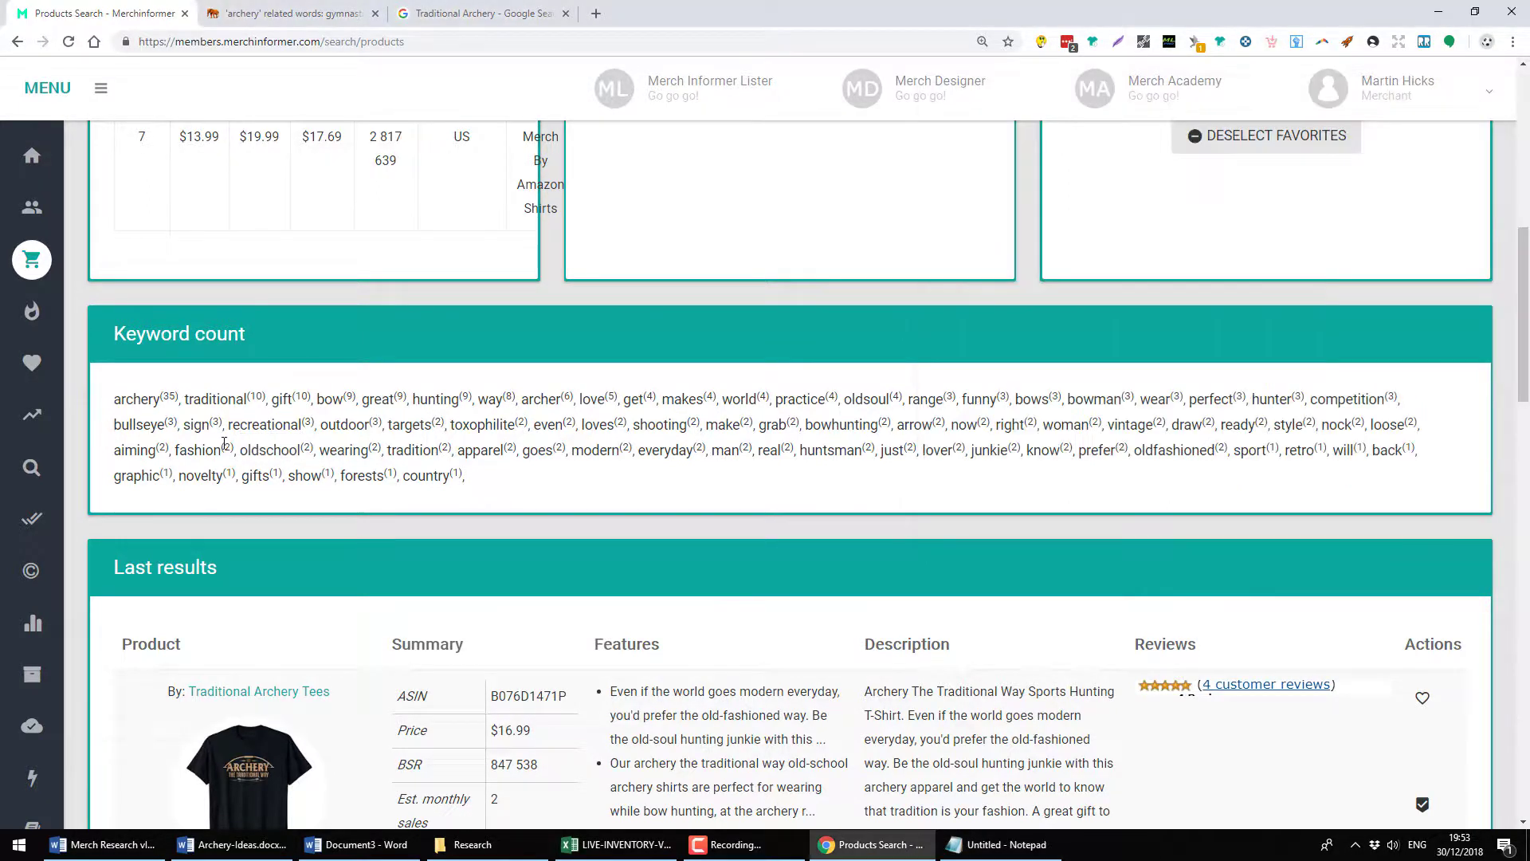
Add "bullseye" from the keyword count on a new line of the Notepad list, followed by "tar"
{"action": "double_click", "coordinate": [140, 424]}
{"action": "key", "text": "alt+Tab"}
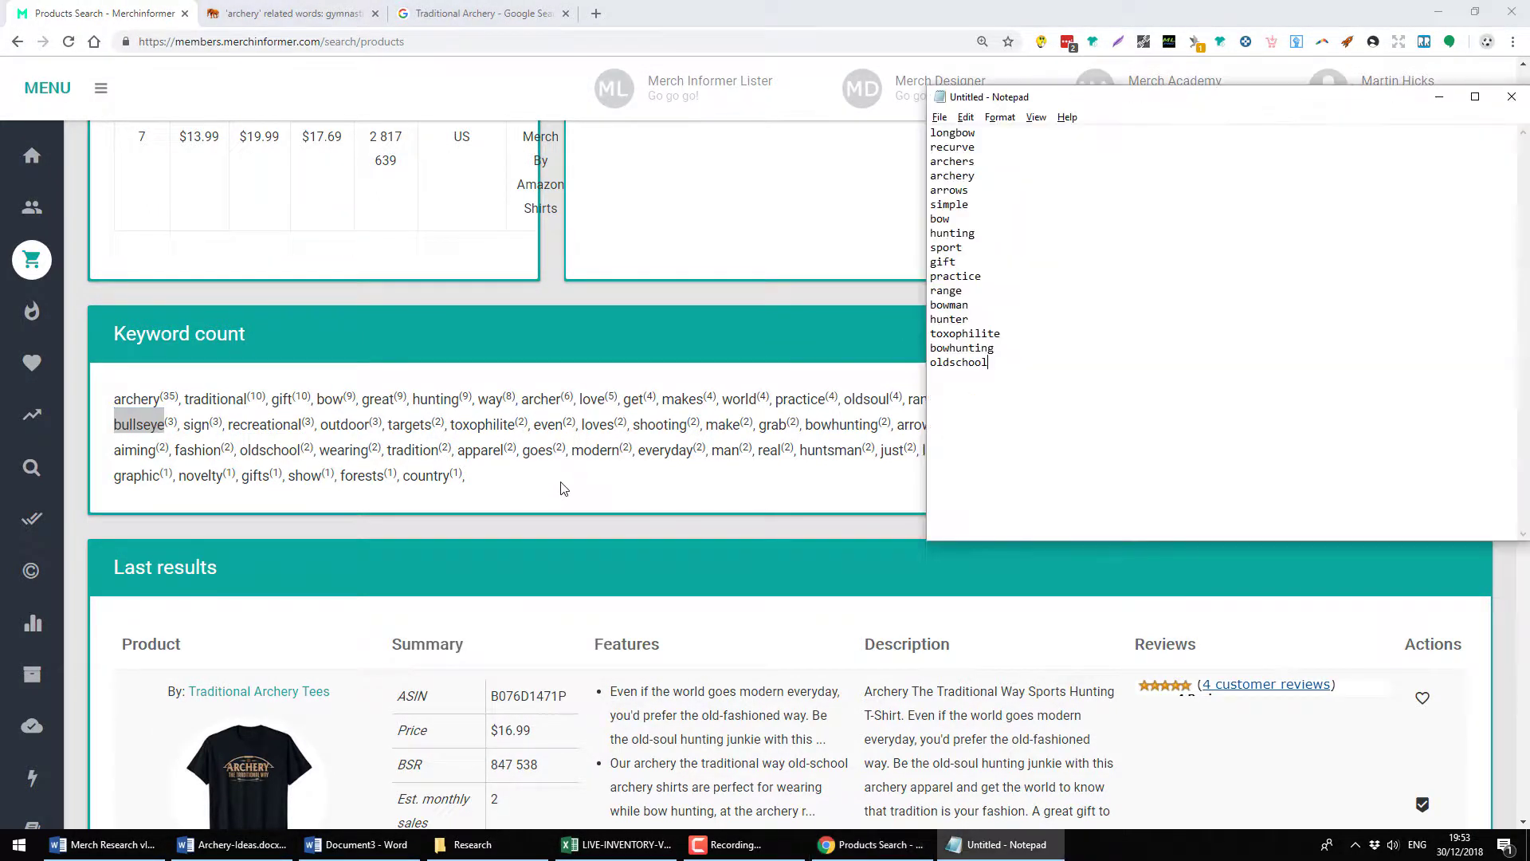
{"action": "key", "text": "Return"}
{"action": "key", "text": "ctrl+v"}
{"action": "type", "text": "tar"}
{"action": "key", "text": "alt+Tab"}
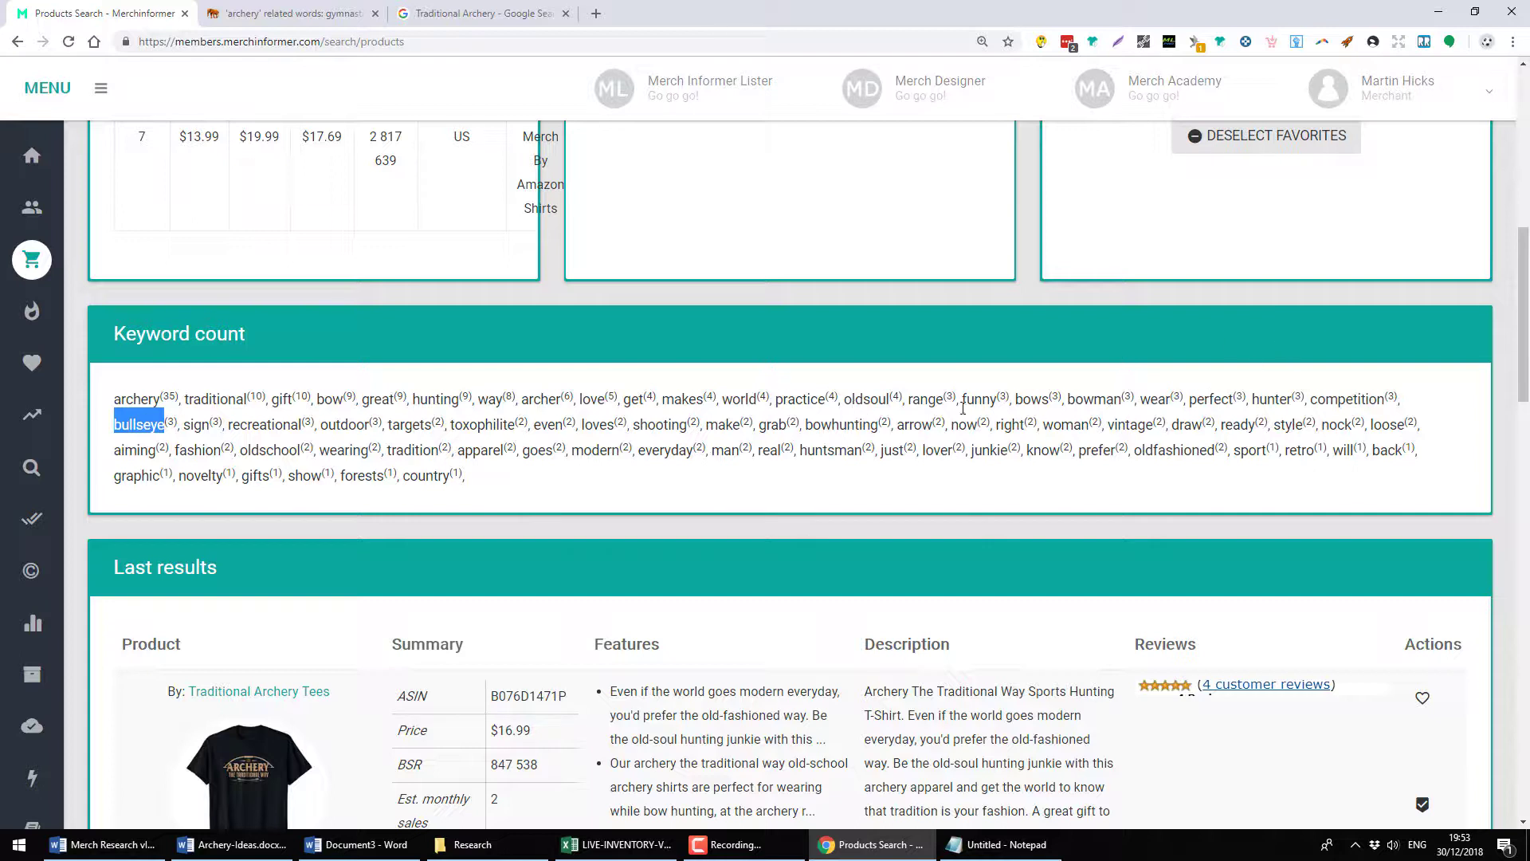
Copy "oldfashioned" from the keyword count to the Notepad list below "target"
{"action": "left_click", "coordinate": [1205, 437]}
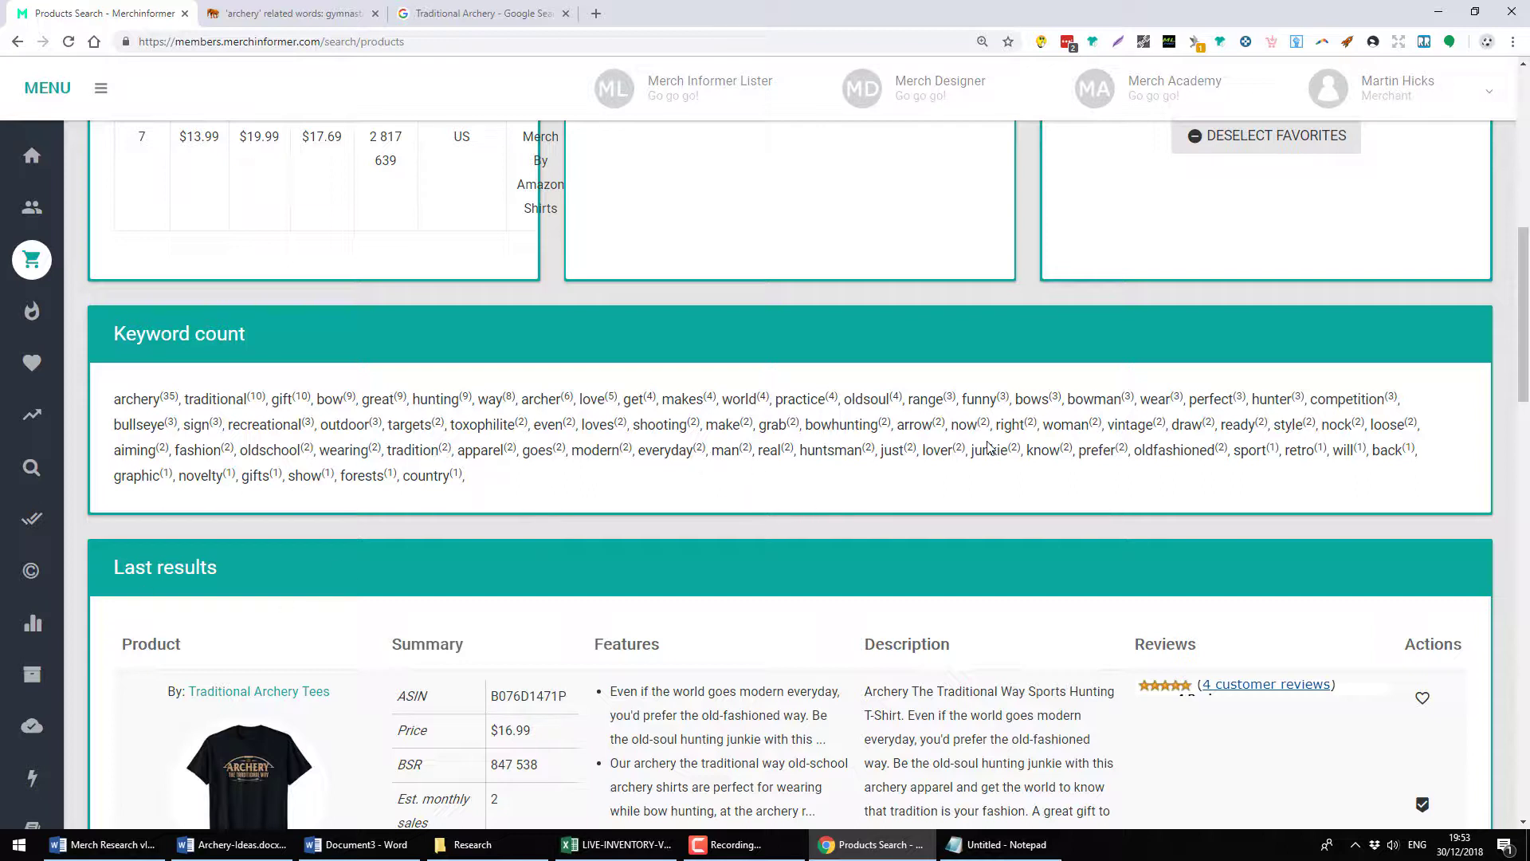
{"action": "left_click_drag", "start_coordinate": [1195, 450], "coordinate": [1184, 450]}
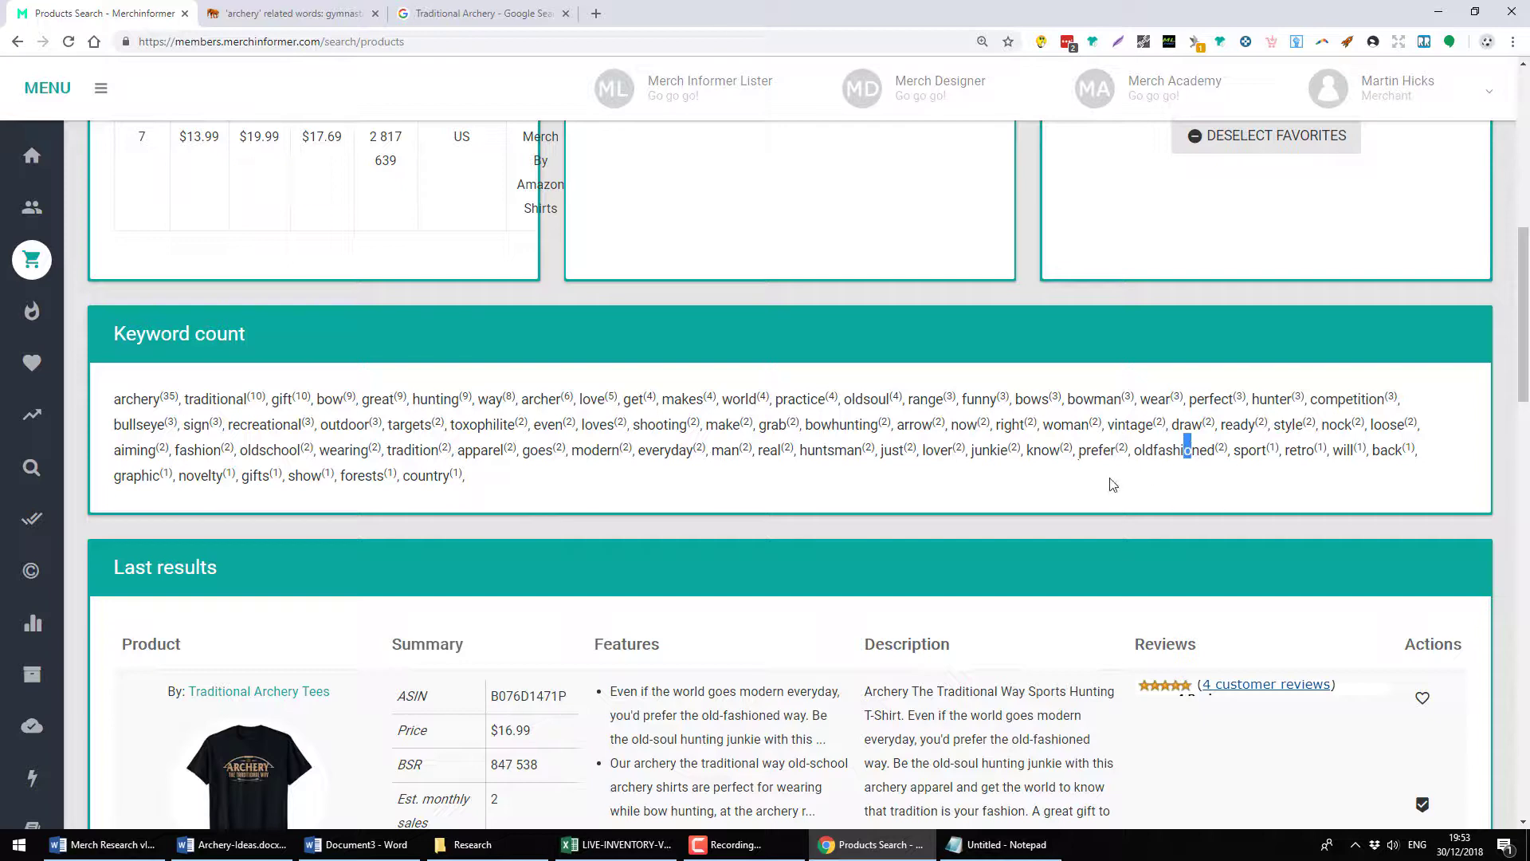
{"action": "double_click", "coordinate": [1176, 448]}
{"action": "key", "text": "alt+Tab"}
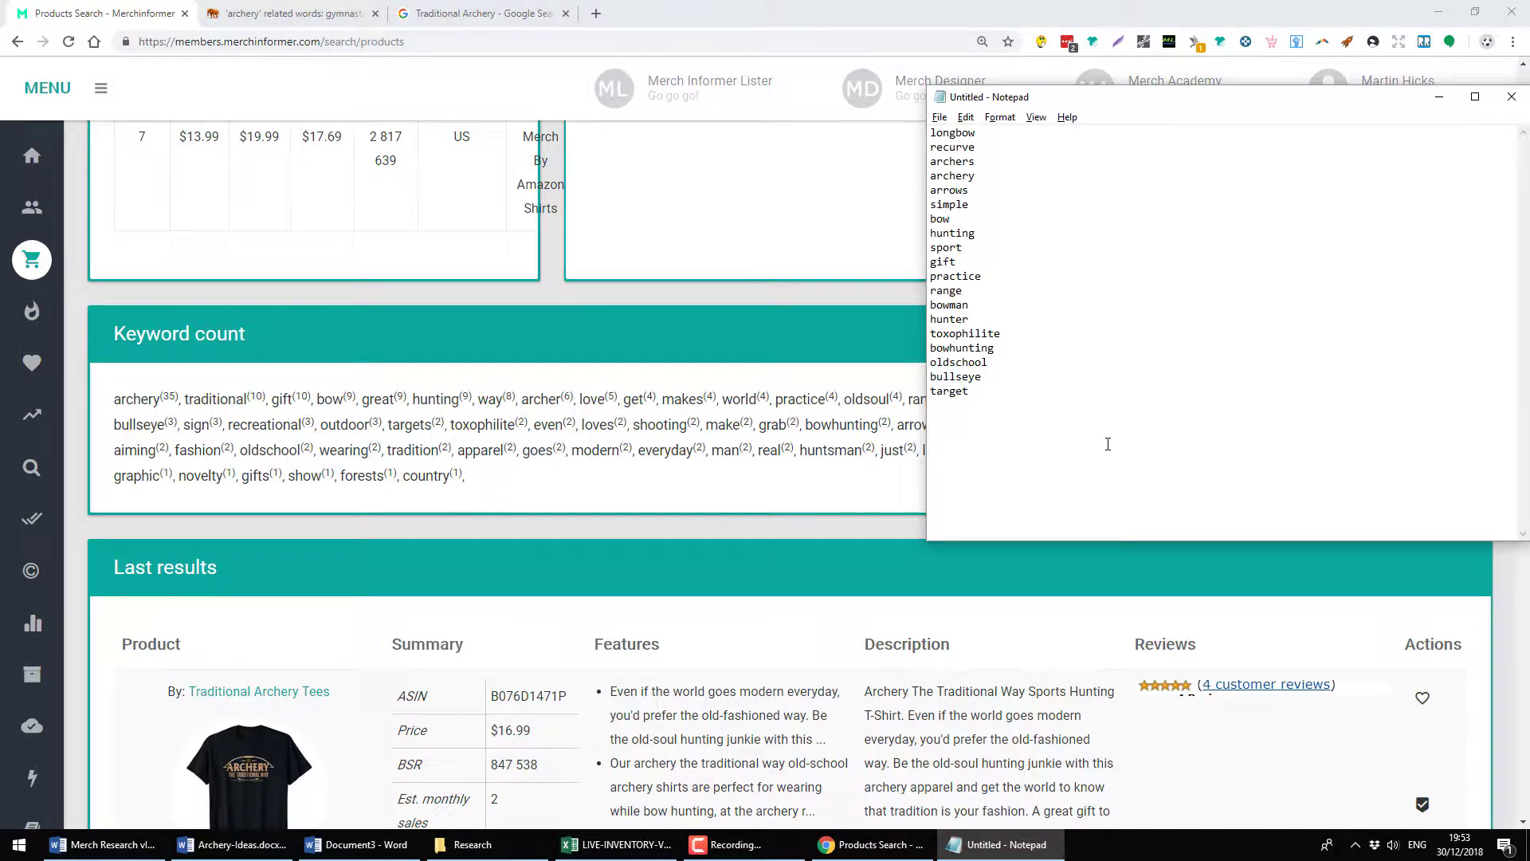
{"action": "key", "text": "ctrl+v"}
{"action": "left_click_drag", "start_coordinate": [1248, 492], "coordinate": [859, 127]}
{"action": "left_click", "coordinate": [1116, 236]}
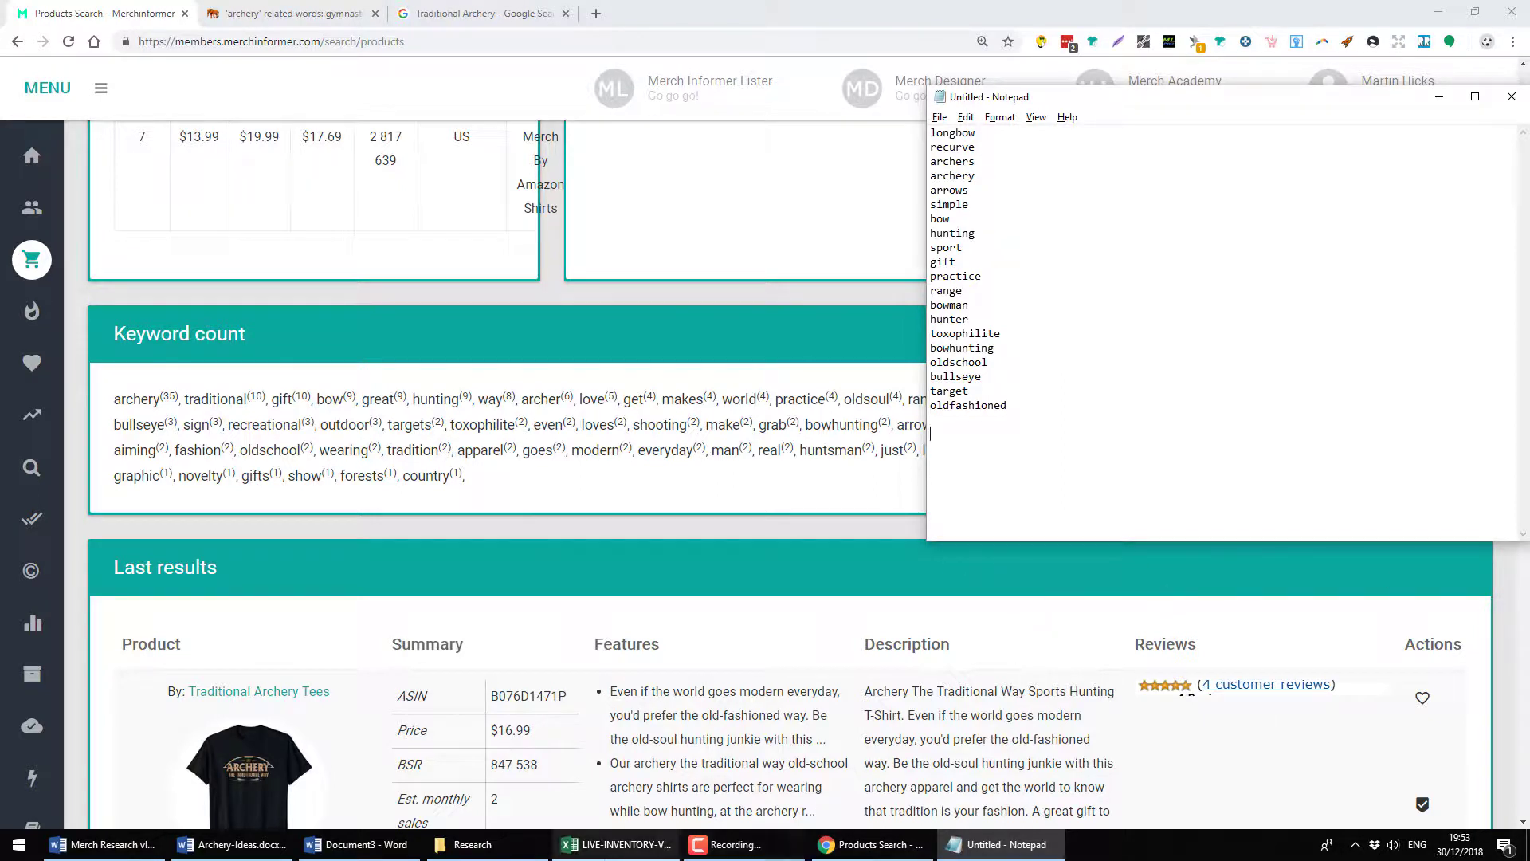
Switch to the LIVE-INVENTORY-VIDEO workbook in Excel, go through the row 2 cells and slightly widen the Where column
{"action": "left_click", "coordinate": [613, 848]}
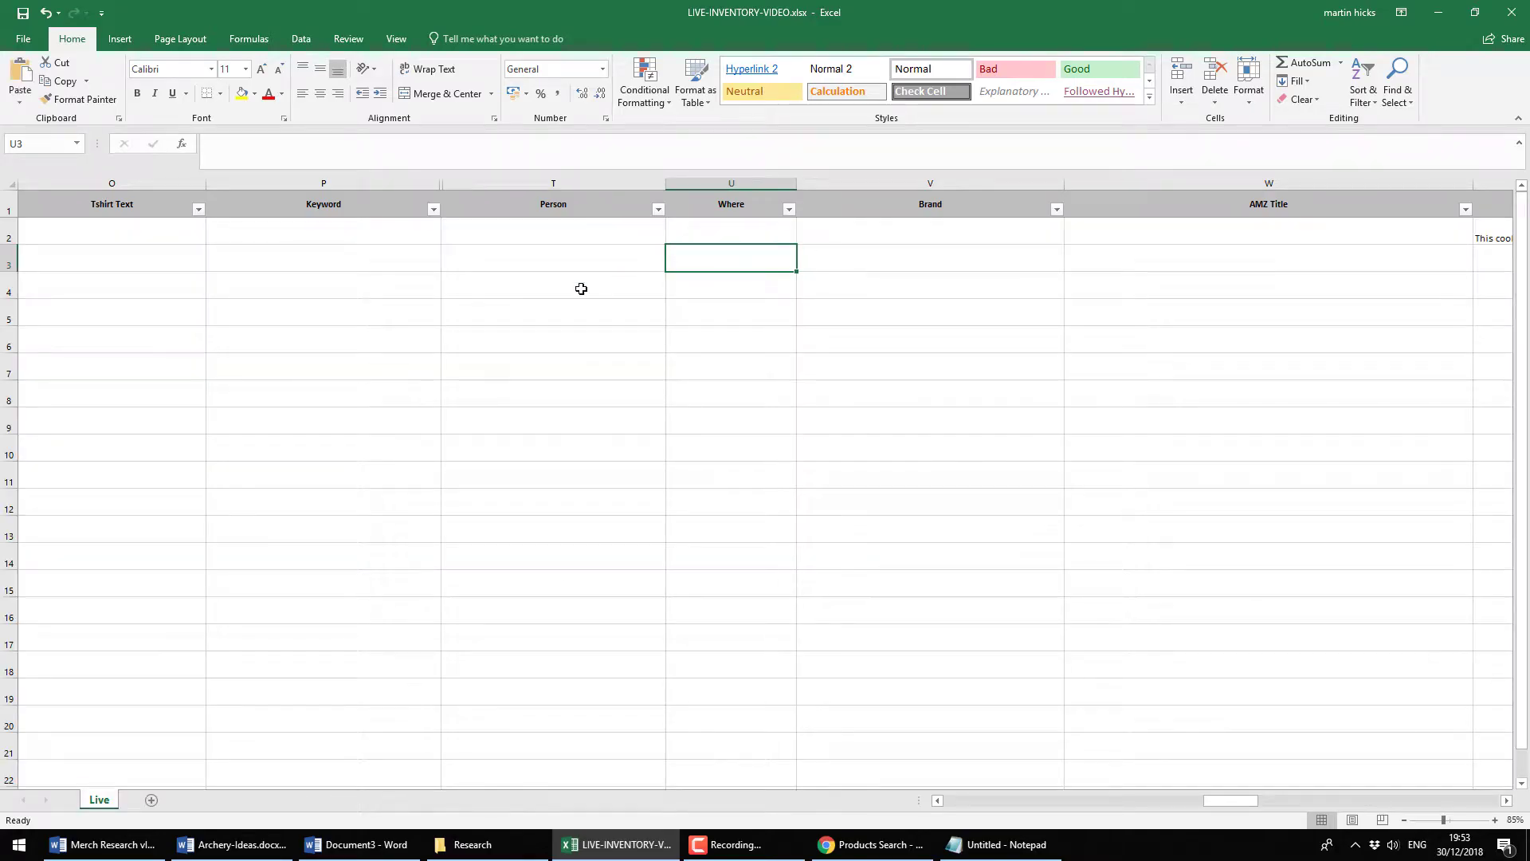
{"action": "left_click", "coordinate": [99, 233]}
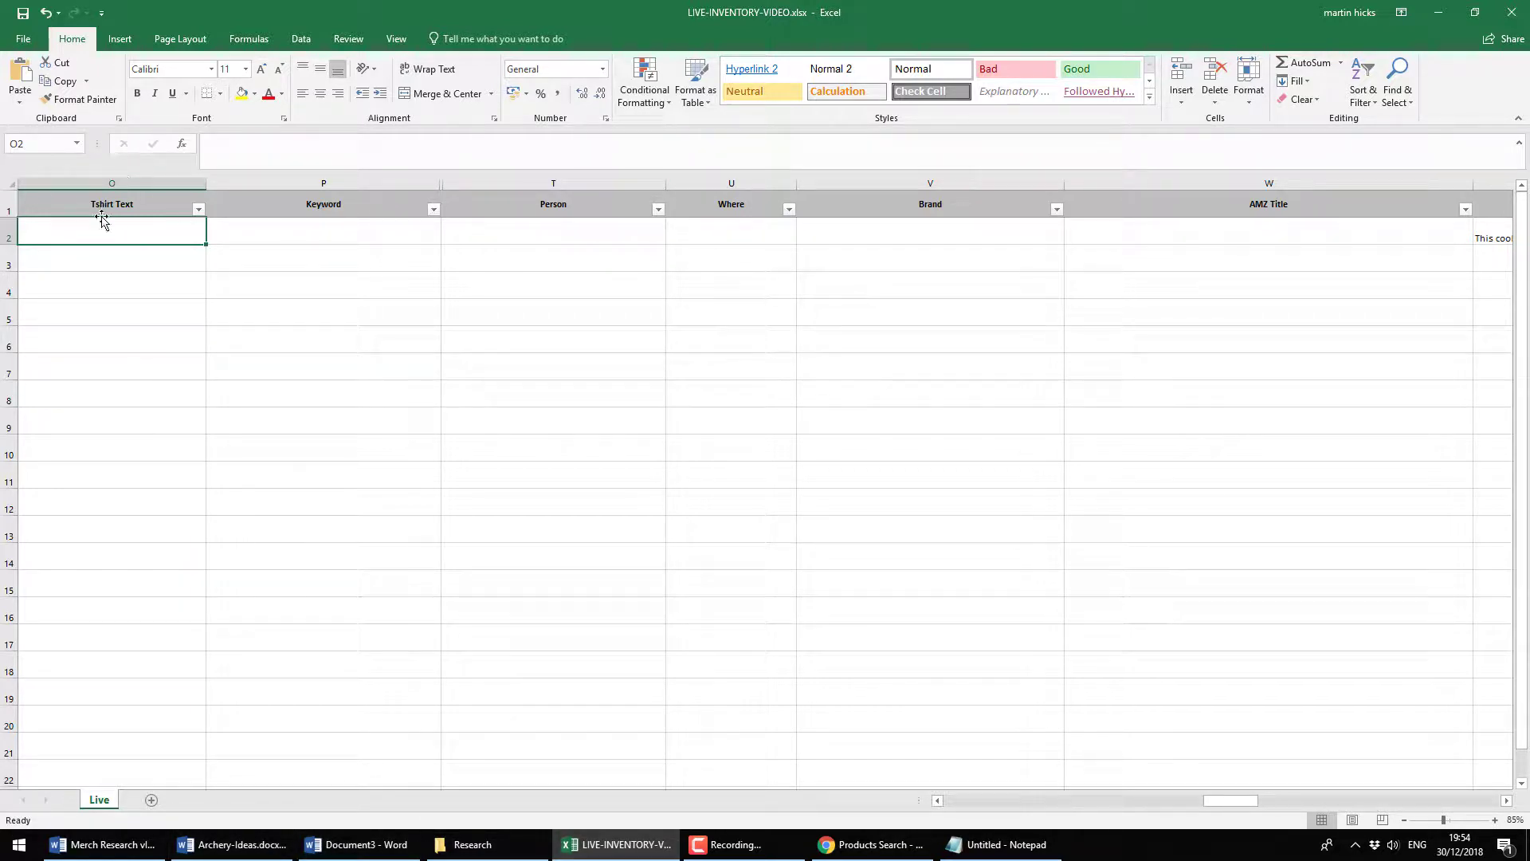
{"action": "left_click", "coordinate": [314, 237]}
{"action": "left_click", "coordinate": [544, 234]}
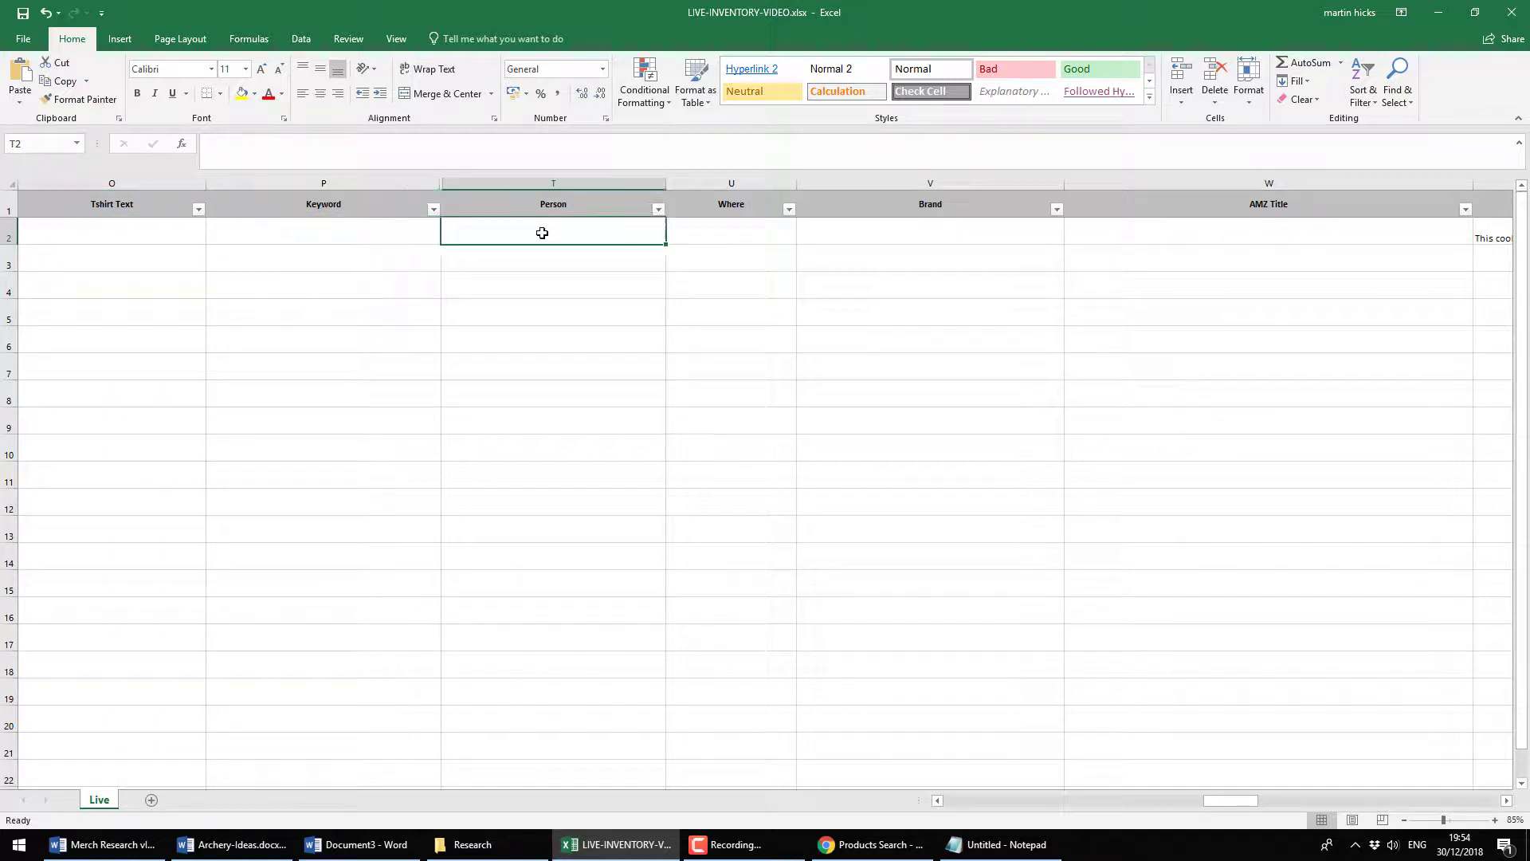
{"action": "left_click", "coordinate": [741, 227]}
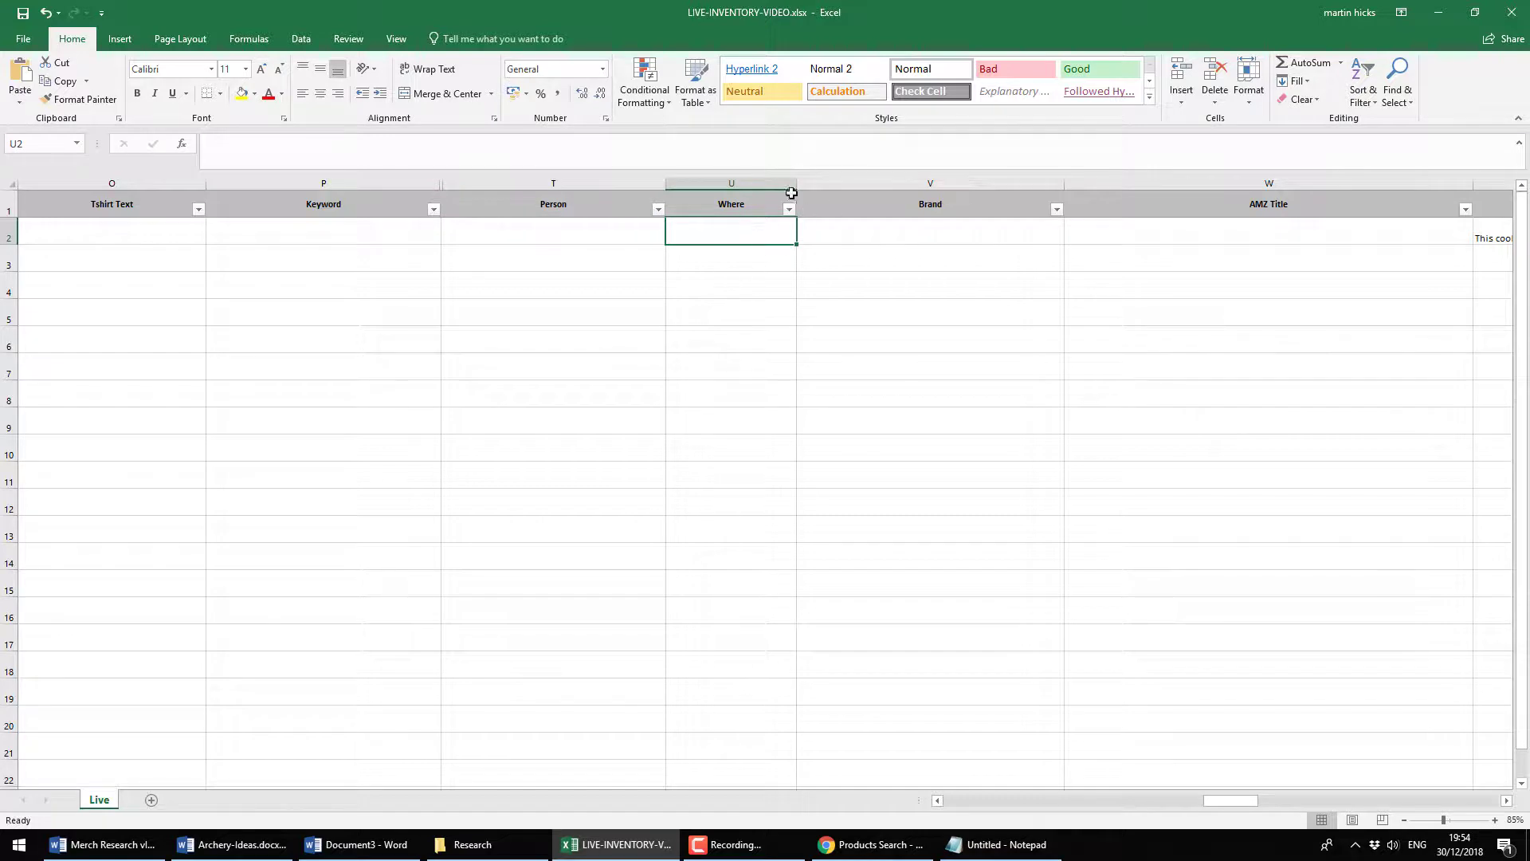
{"action": "left_click_drag", "start_coordinate": [798, 183], "coordinate": [809, 184]}
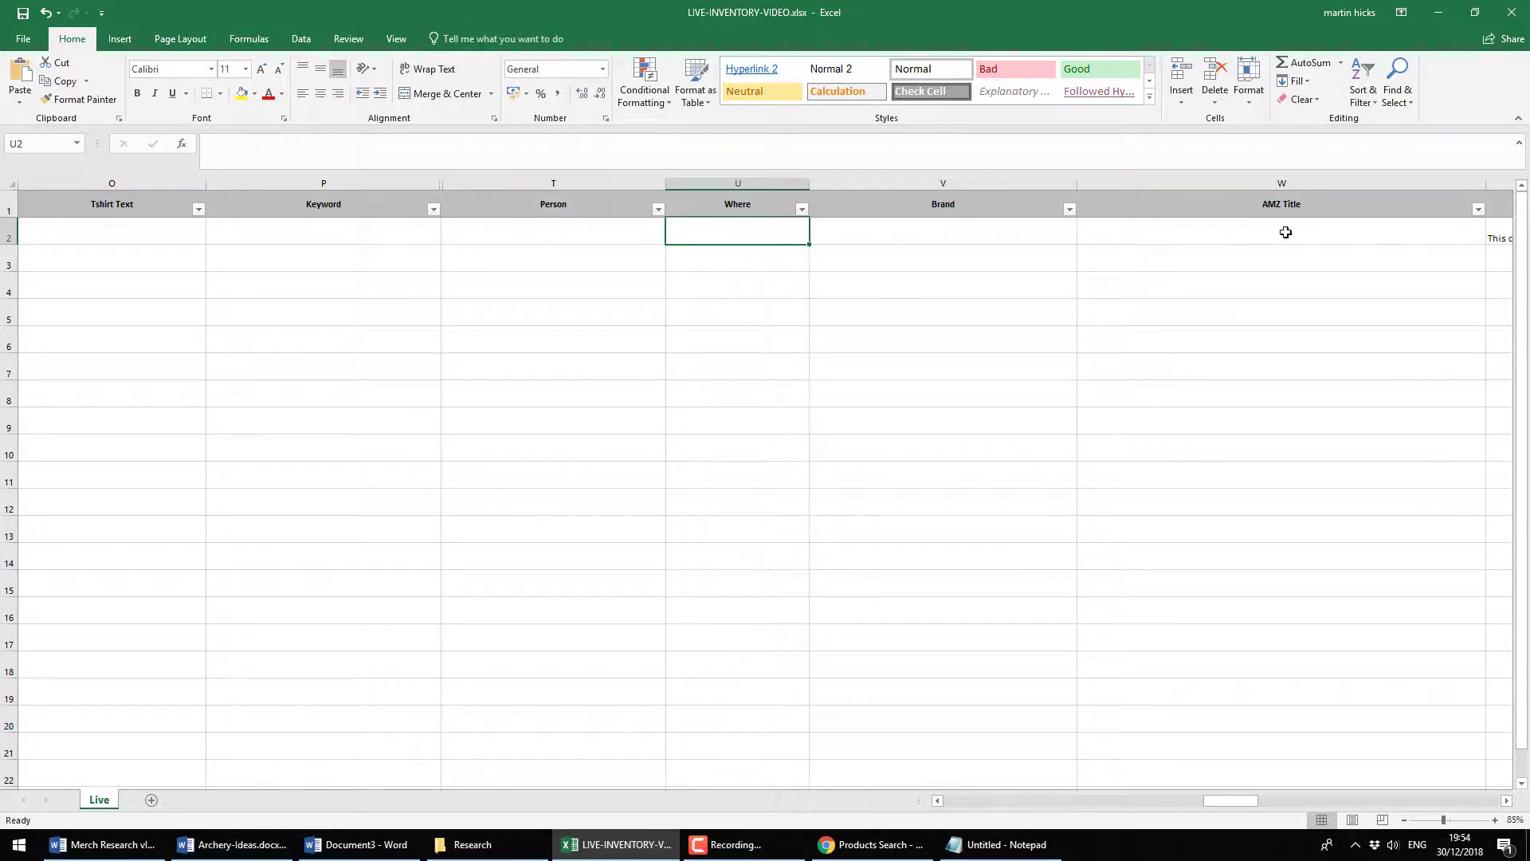
Take the slogan "It's just a fletch wound" from the Archery-Ideas document and enter it as row 2's Tshirt Text
{"action": "left_click", "coordinate": [79, 224]}
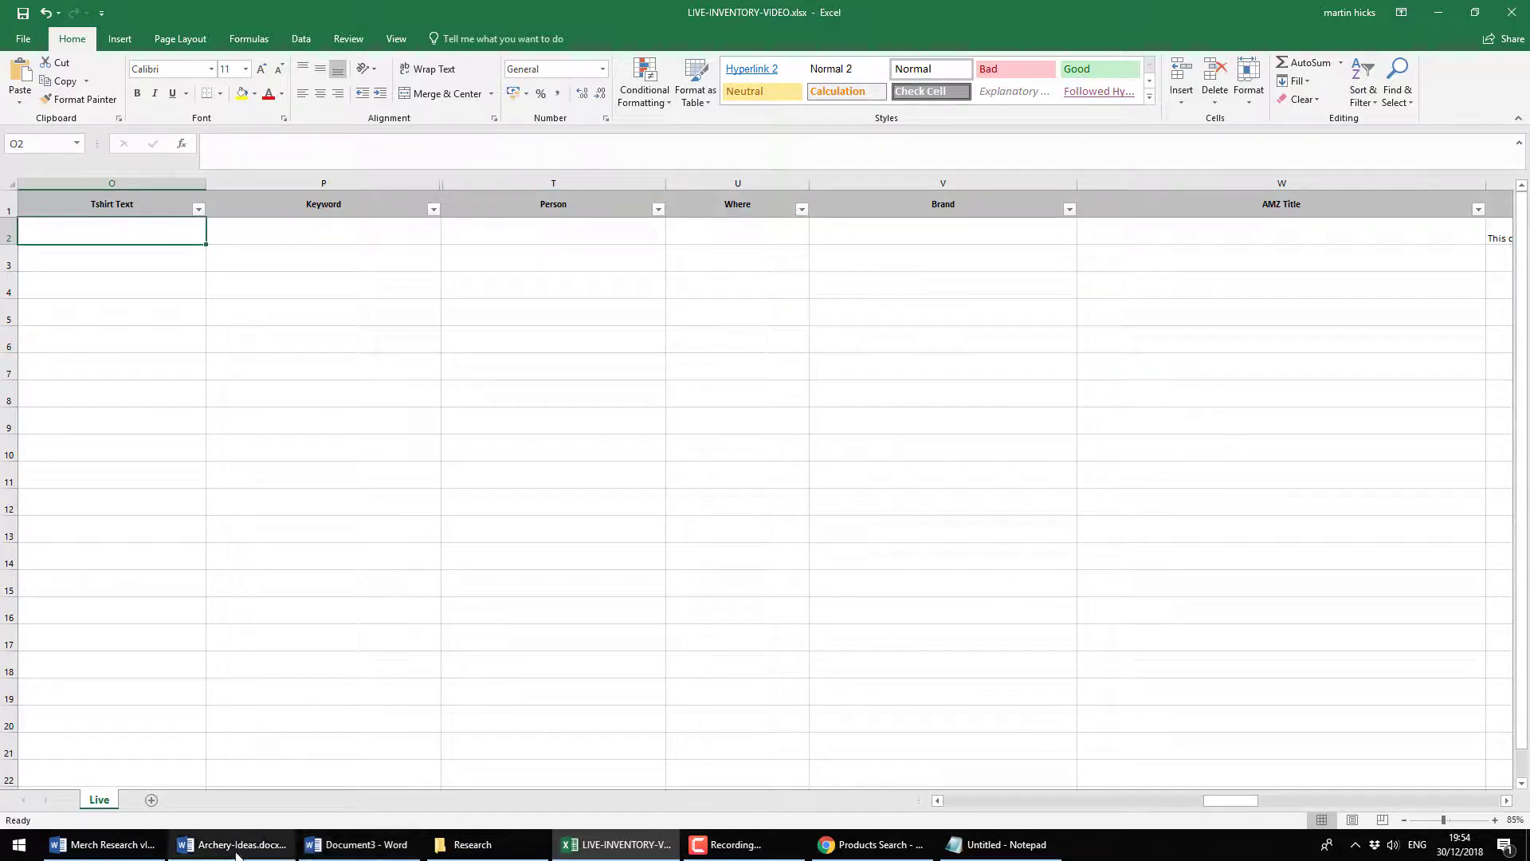
{"action": "left_click", "coordinate": [201, 851]}
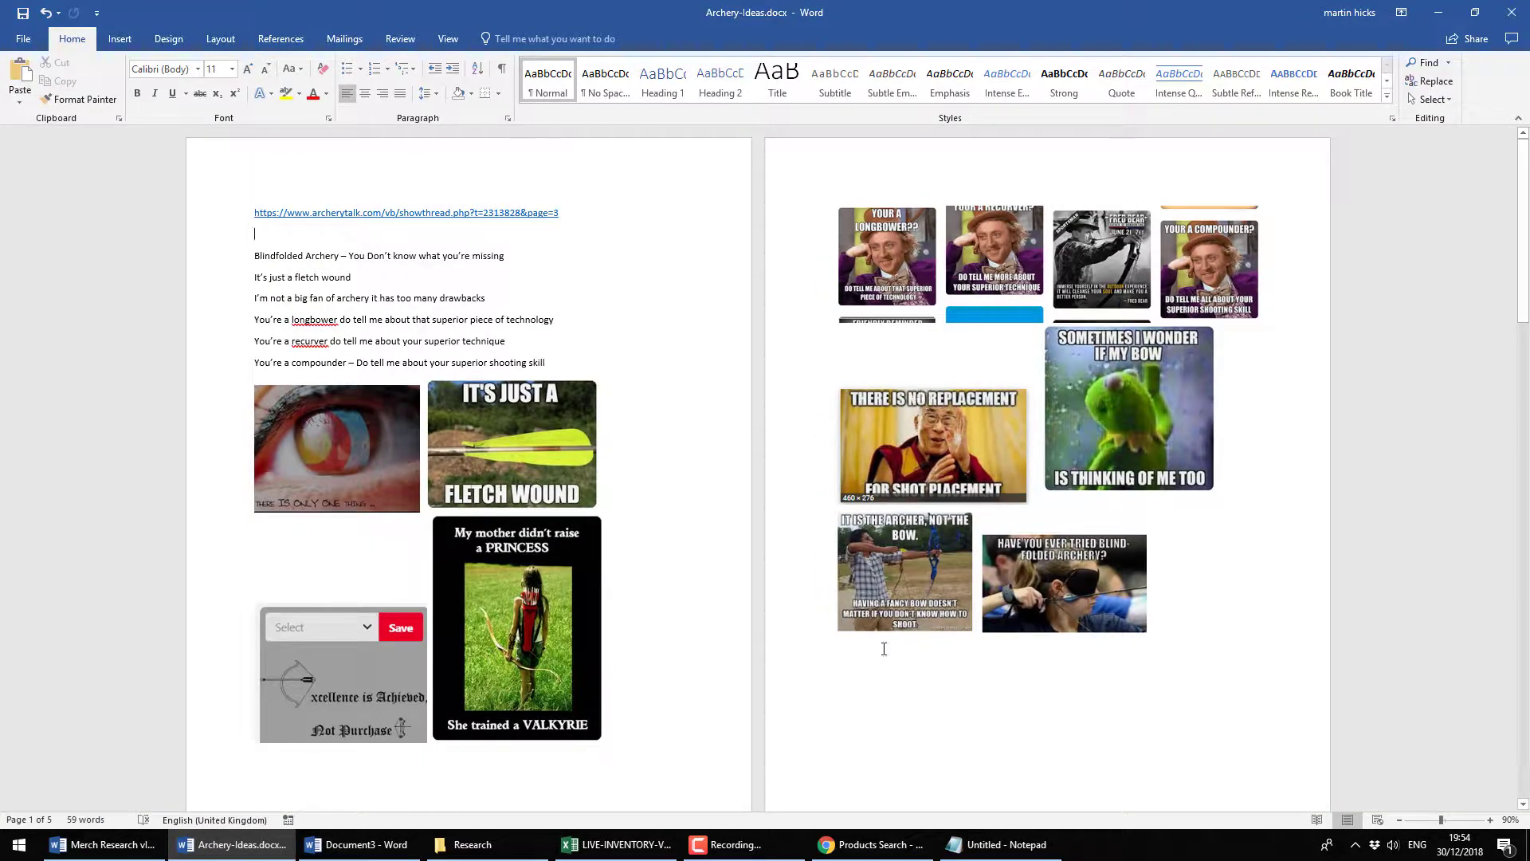
{"action": "key", "text": "alt+Tab"}
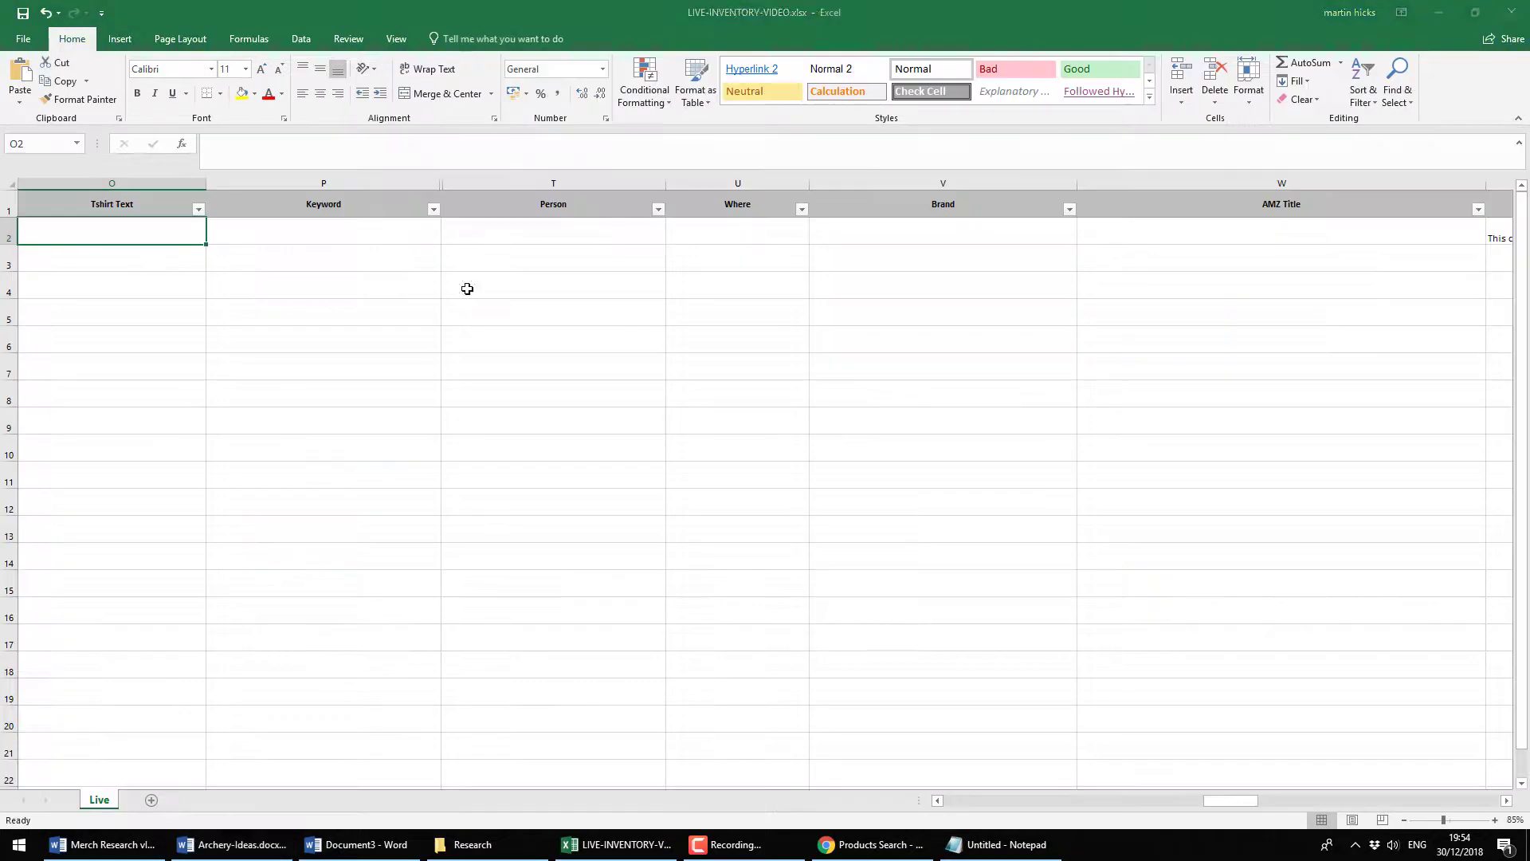
{"action": "type", "text": "It's"}
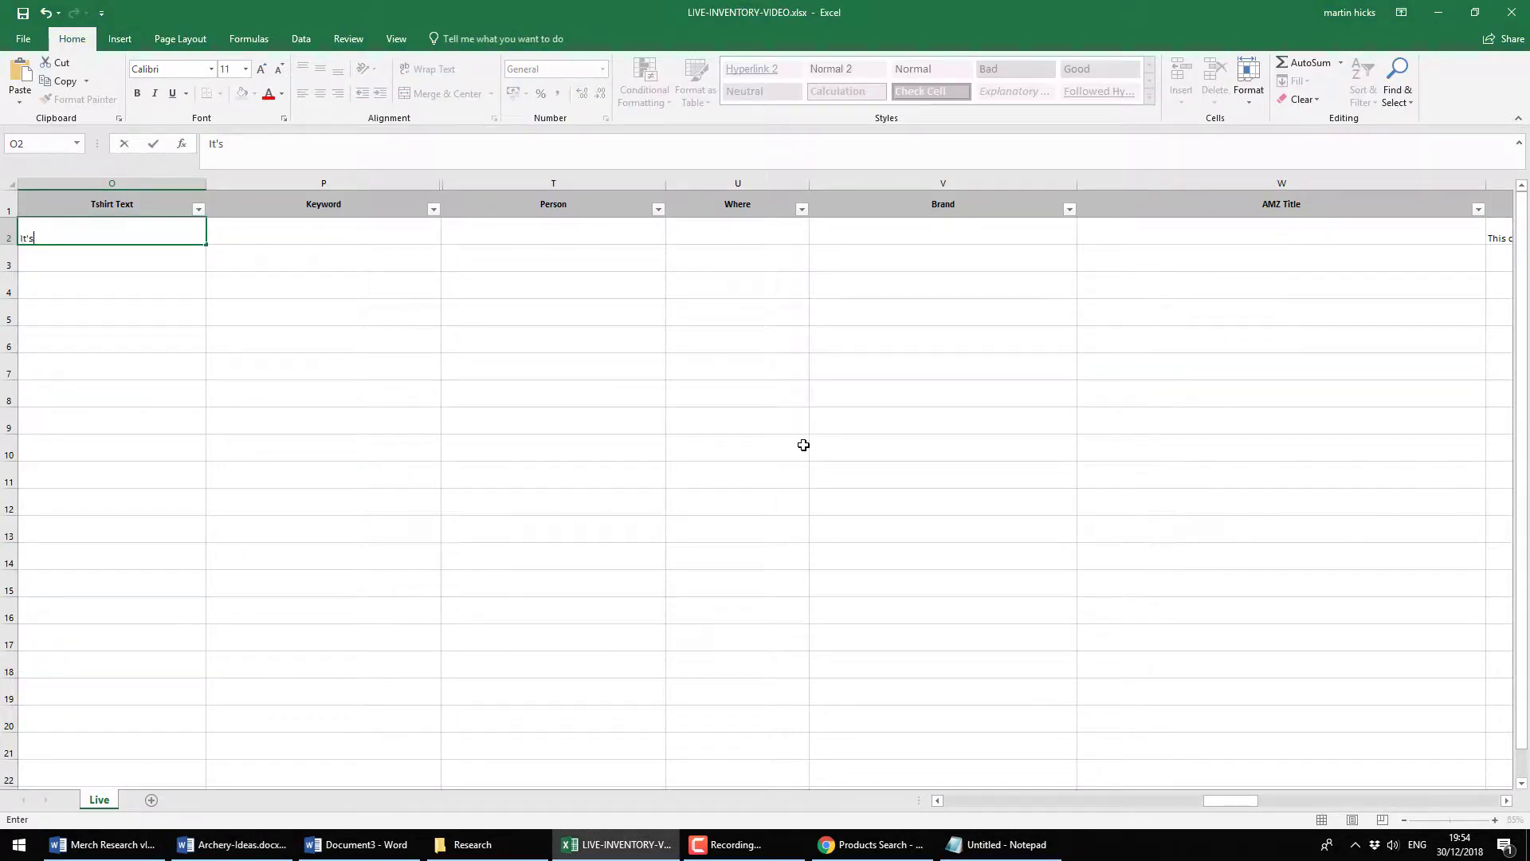
{"action": "type", "text": " just a fletch wound"}
{"action": "key", "text": "Tab"}
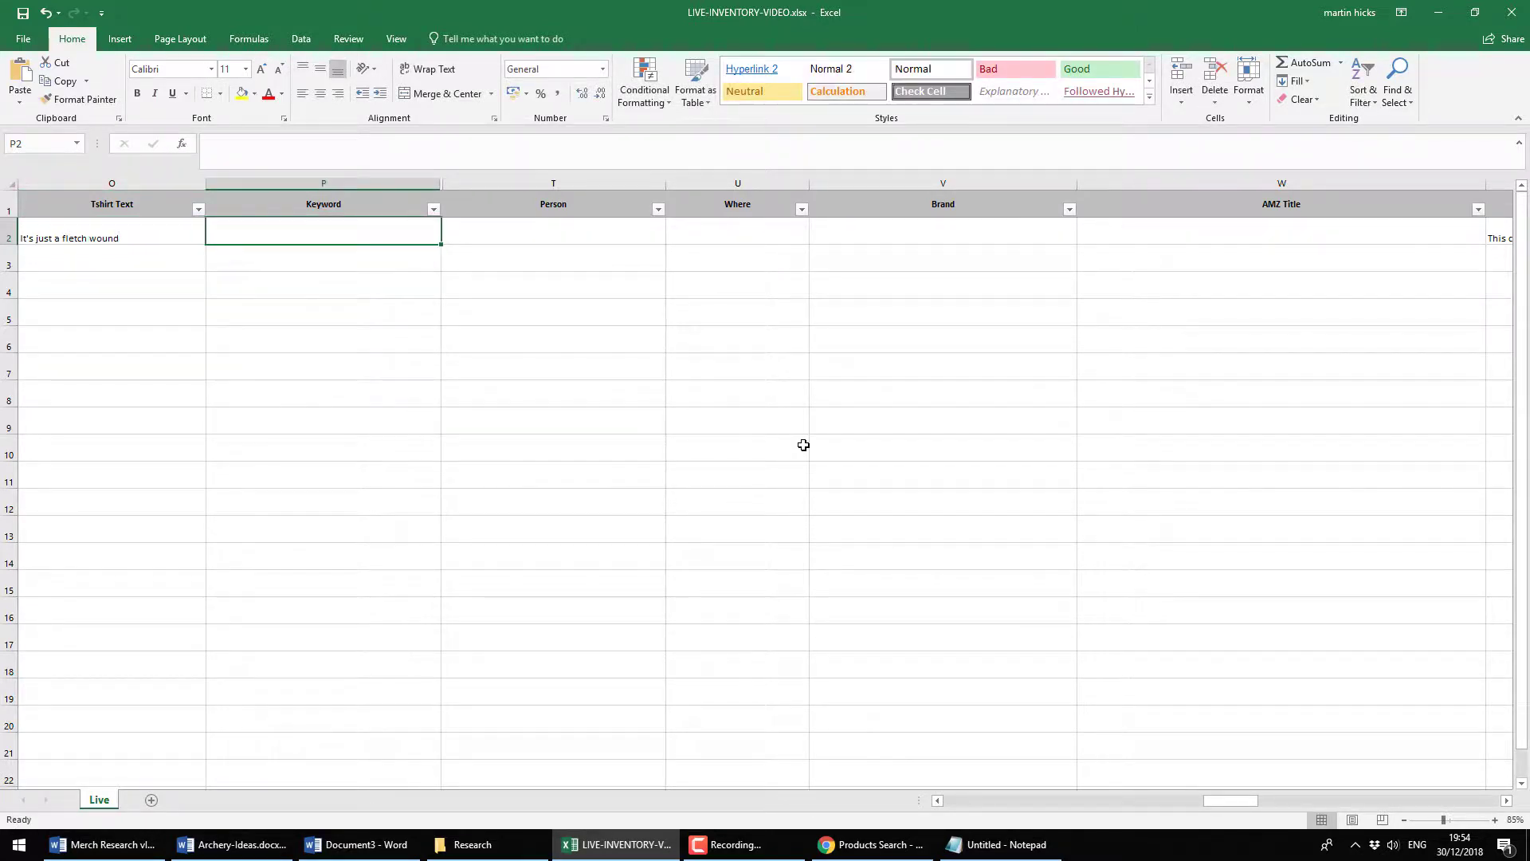
Enter "Traditional Archery" as the Keyword in row 2
{"action": "type", "text": "Traditi"}
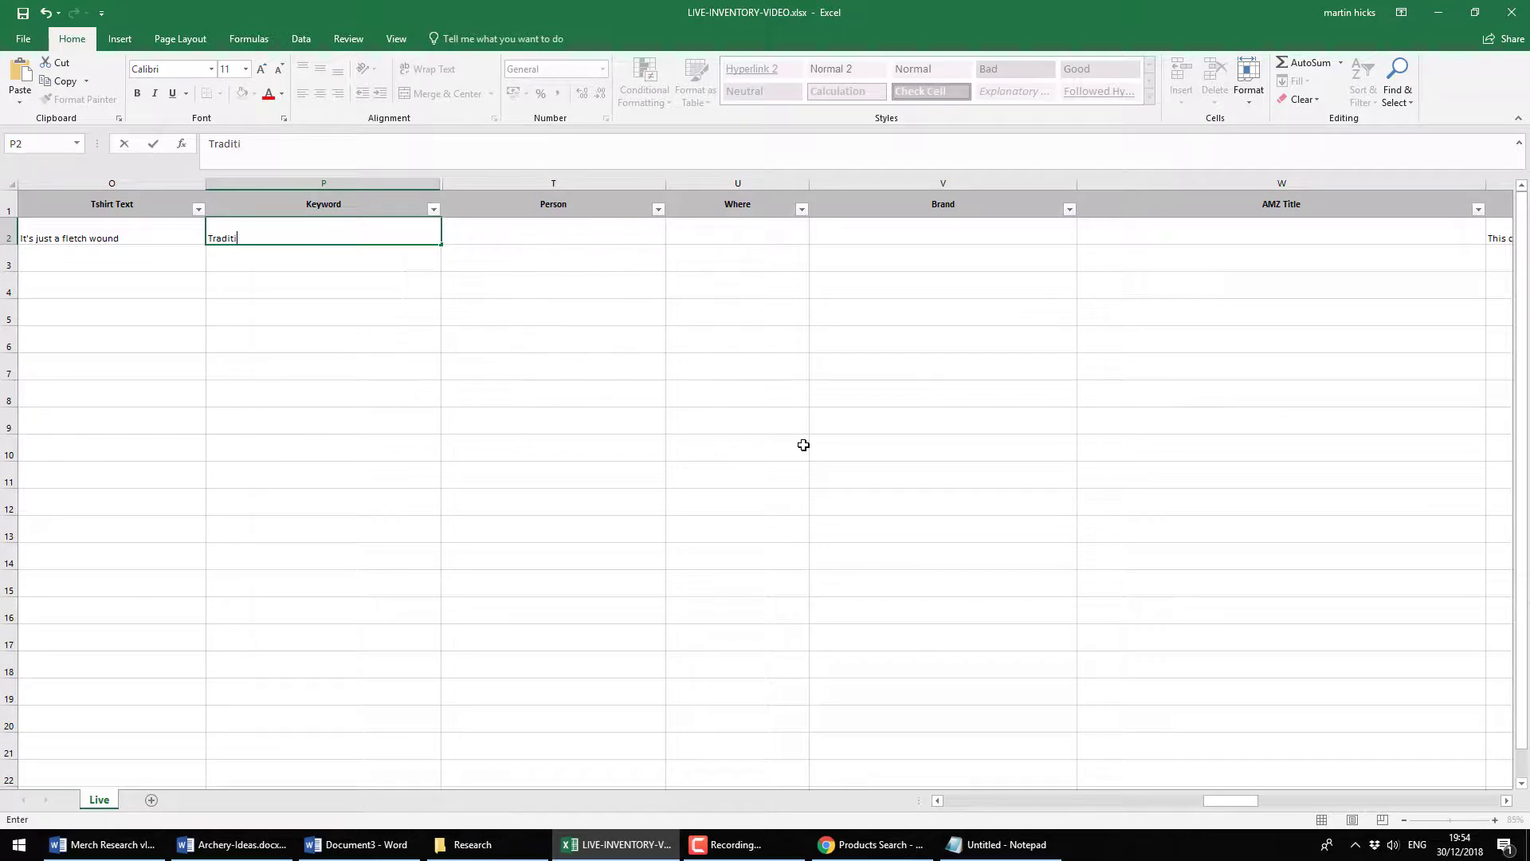
{"action": "type", "text": "onal Archery"}
{"action": "key", "text": "Tab"}
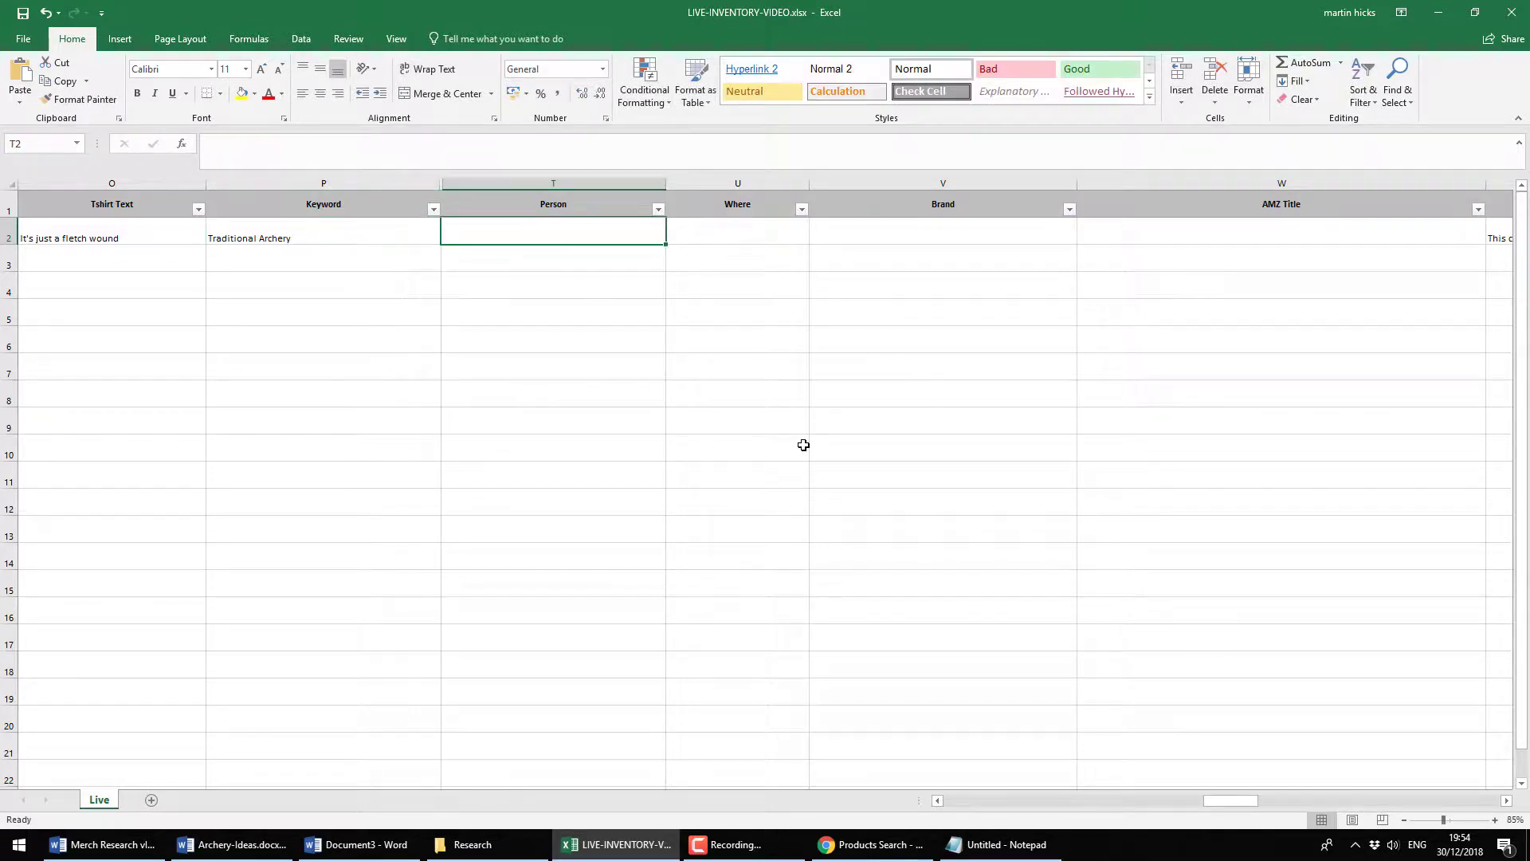
Enter "Archer or Bowman" as the Person in row 2
{"action": "type", "text": "Archer or"}
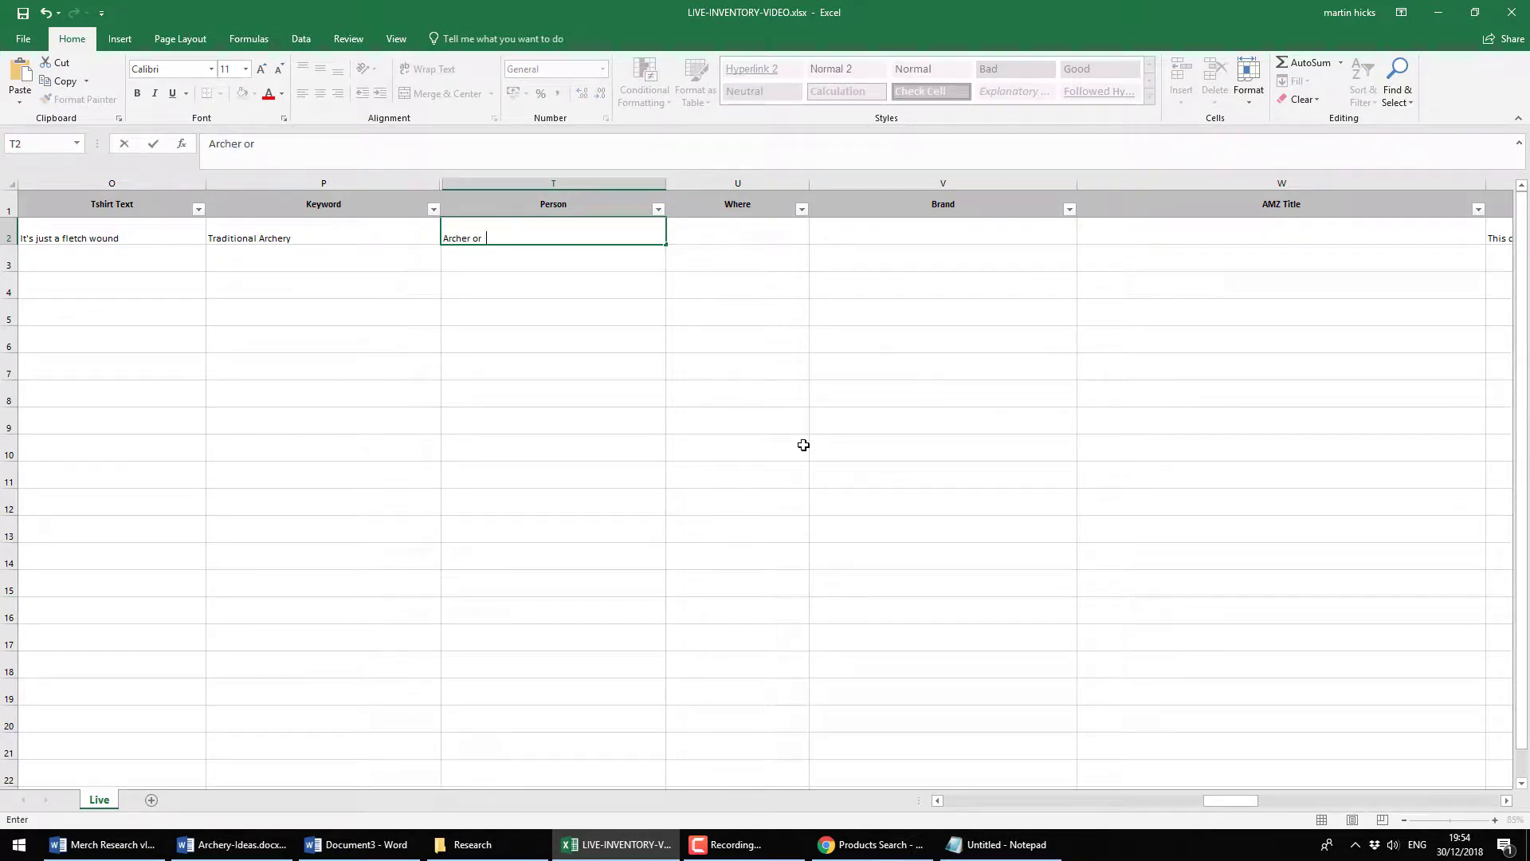
{"action": "type", "text": " Bowmna"}
{"action": "key", "text": "BackSpace"}
{"action": "key", "text": "BackSpace"}
{"action": "type", "text": "a"}
Review the Notepad keyword list and the Archery-Ideas document for terms to use in the inventory row
{"action": "key", "text": "alt+Tab"}
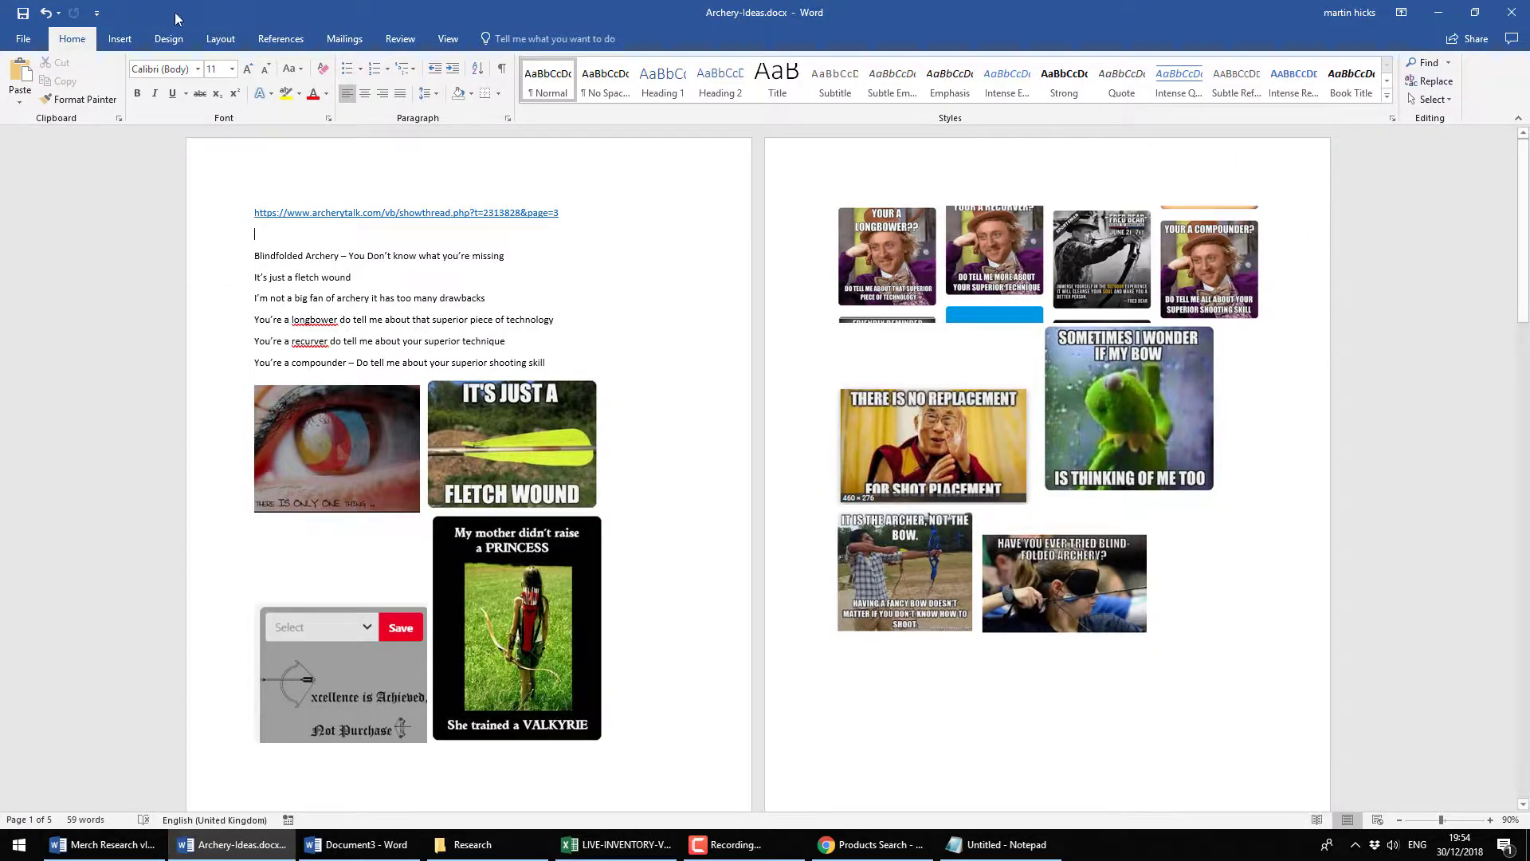
{"action": "key", "text": "alt+Tab"}
{"action": "key", "text": "alt+Tab"}
{"action": "left_click_drag", "start_coordinate": [1023, 413], "coordinate": [877, 129]}
{"action": "left_click", "coordinate": [1042, 229]}
{"action": "key", "text": "alt+Tab"}
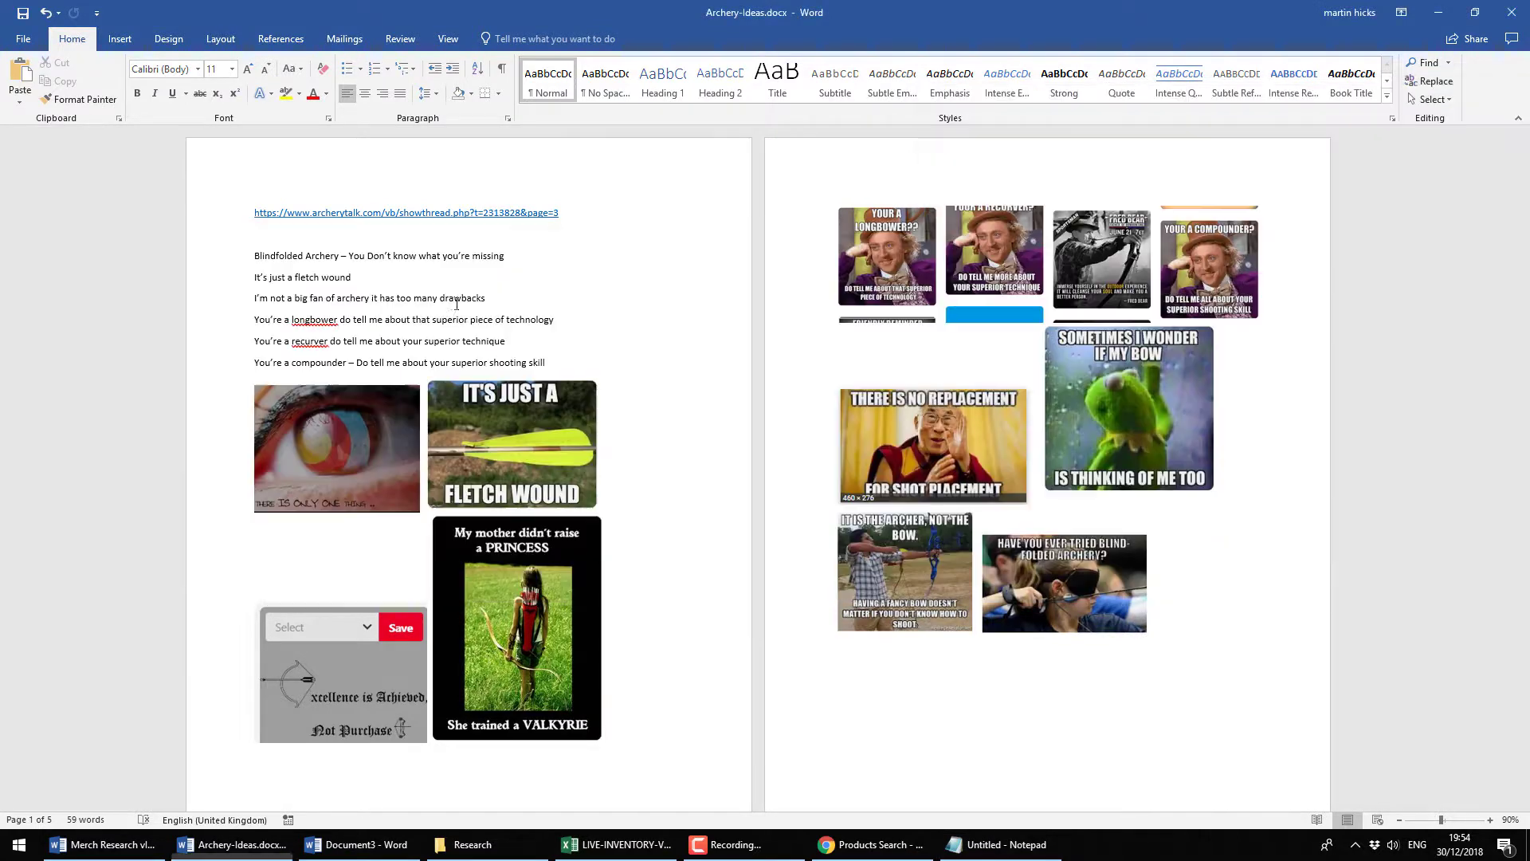
{"action": "key", "text": "alt+Tab"}
{"action": "key", "text": "alt+Tab"}
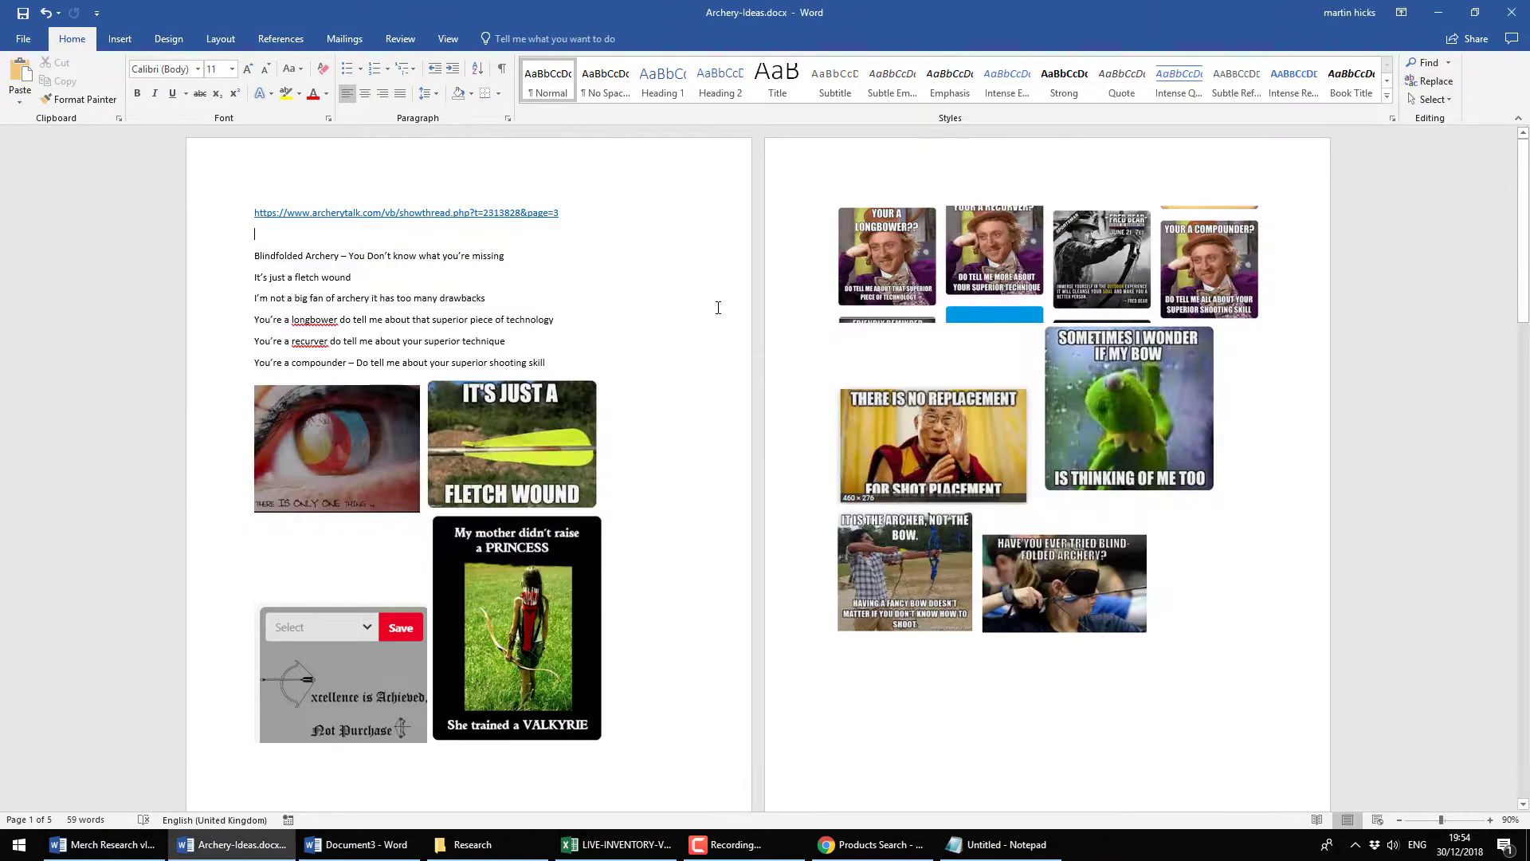
{"action": "key", "text": "alt+Tab"}
{"action": "key", "text": "alt+Tab"}
Widen the Where column and enter "the Range" in its row 2 cell, consulting the Notepad keyword list for the place
{"action": "left_click", "coordinate": [732, 229]}
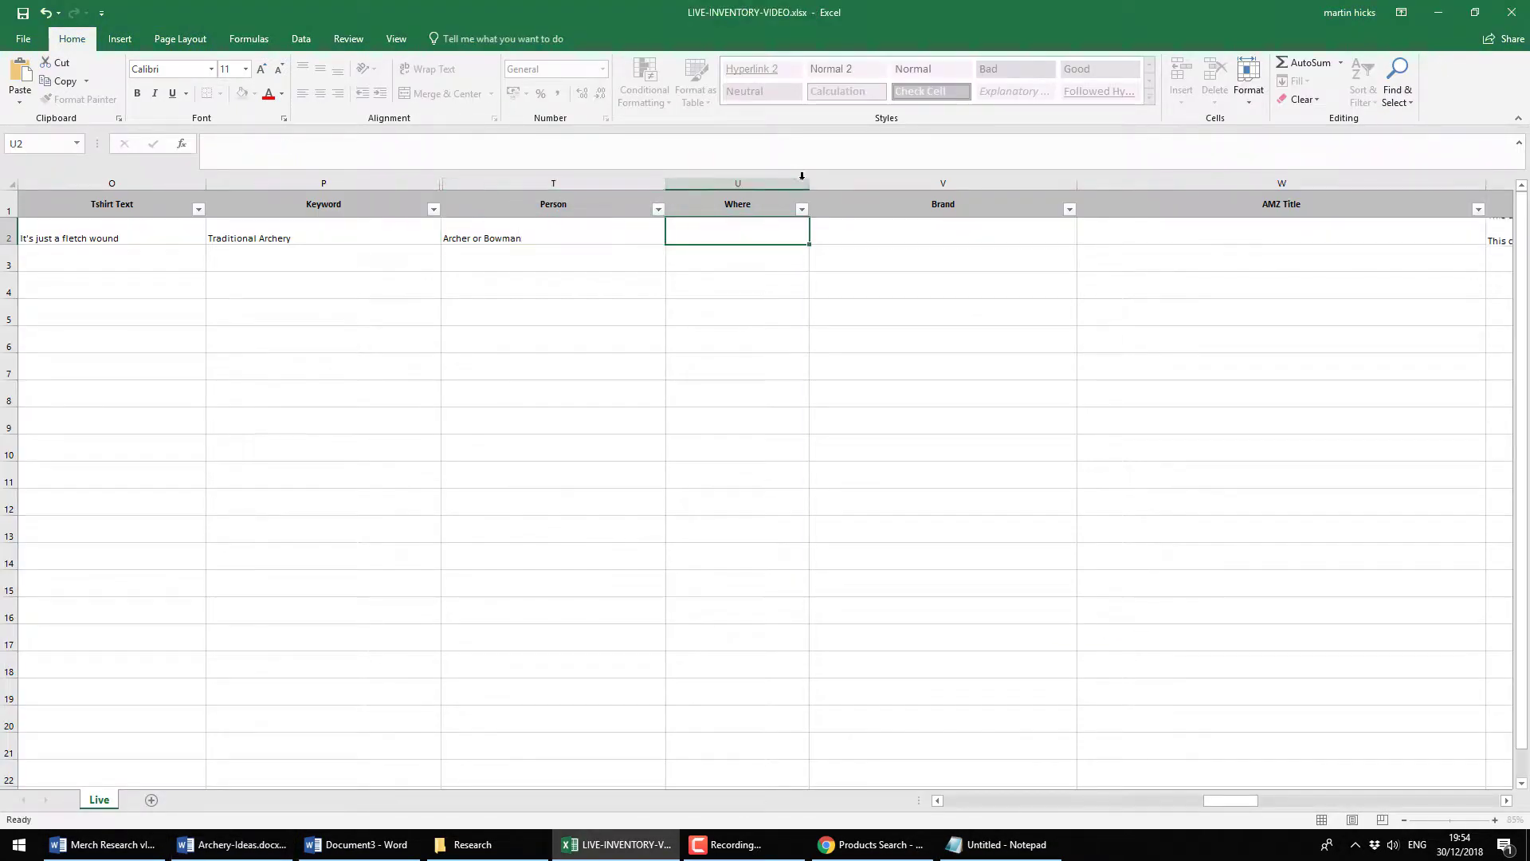
{"action": "left_click_drag", "start_coordinate": [809, 183], "coordinate": [844, 182]}
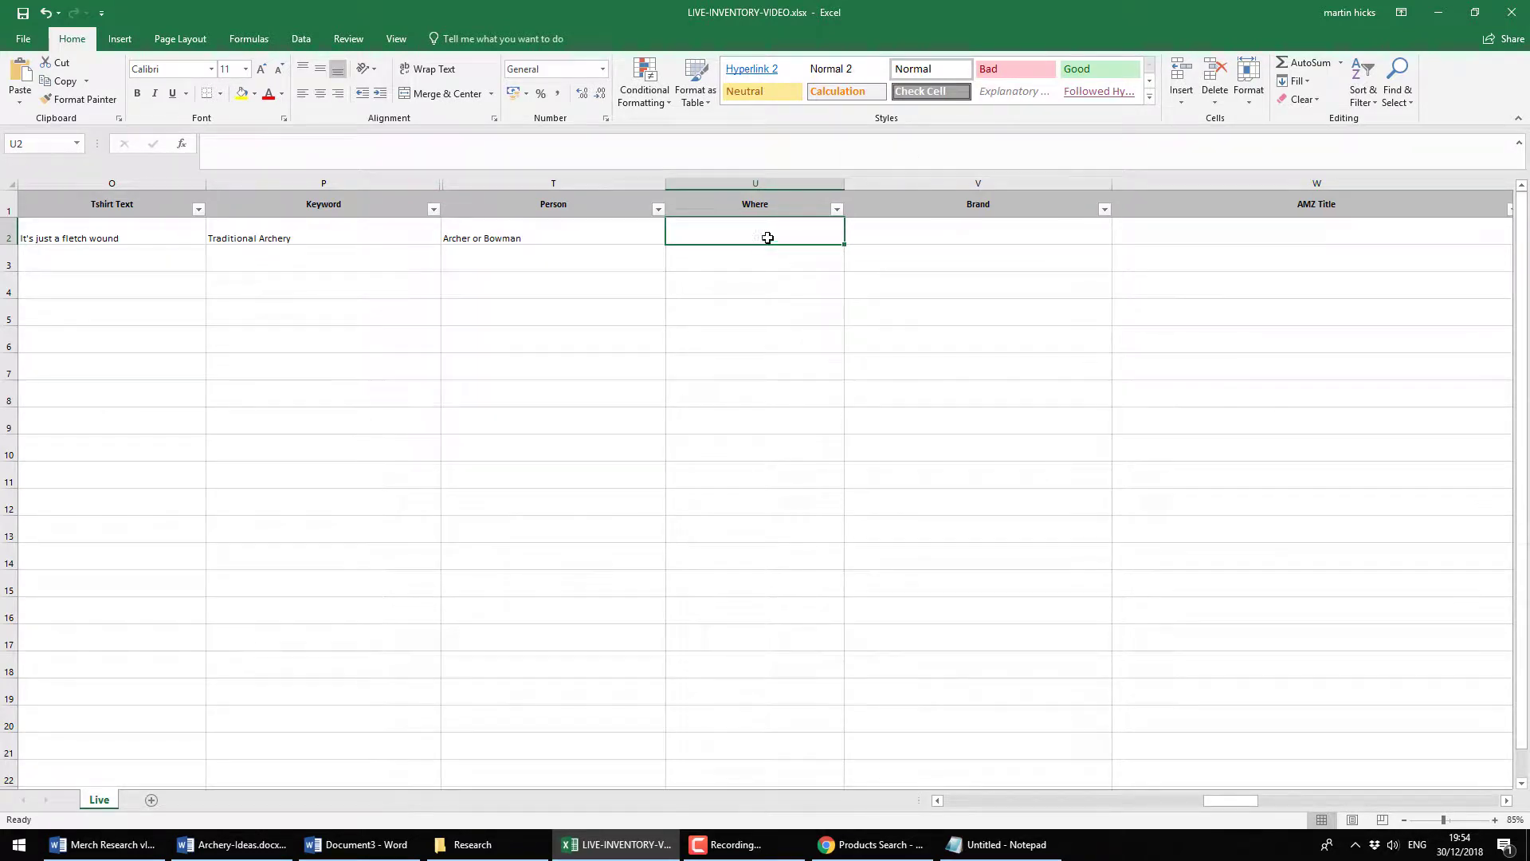
{"action": "key", "text": "alt+Tab"}
{"action": "key", "text": "alt+Tab"}
{"action": "key", "text": "alt+Tab"}
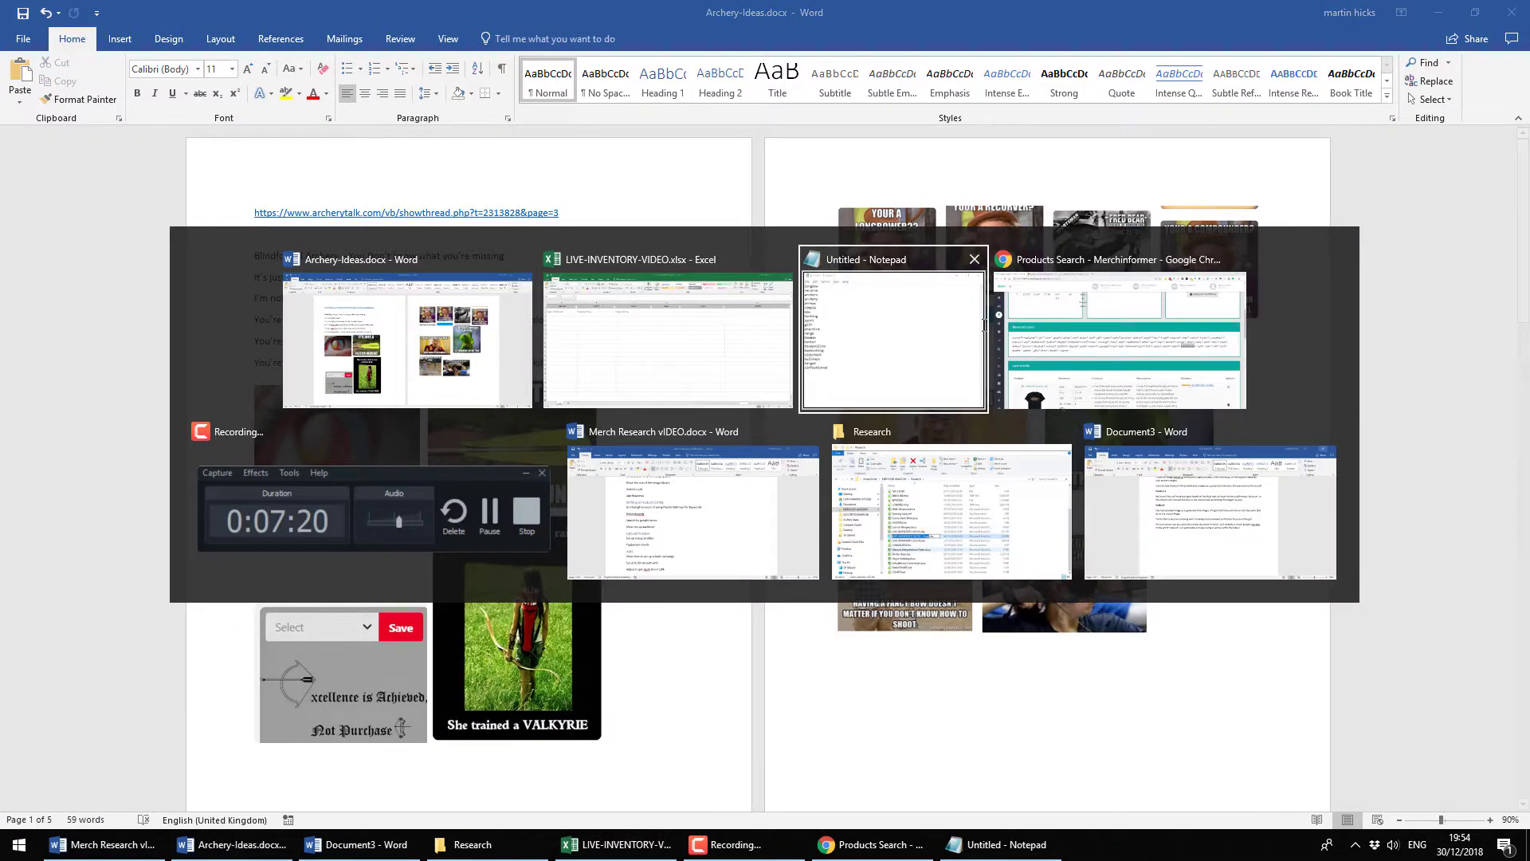
{"action": "left_click_drag", "start_coordinate": [1036, 401], "coordinate": [988, 405]}
{"action": "left_click", "coordinate": [1031, 172]}
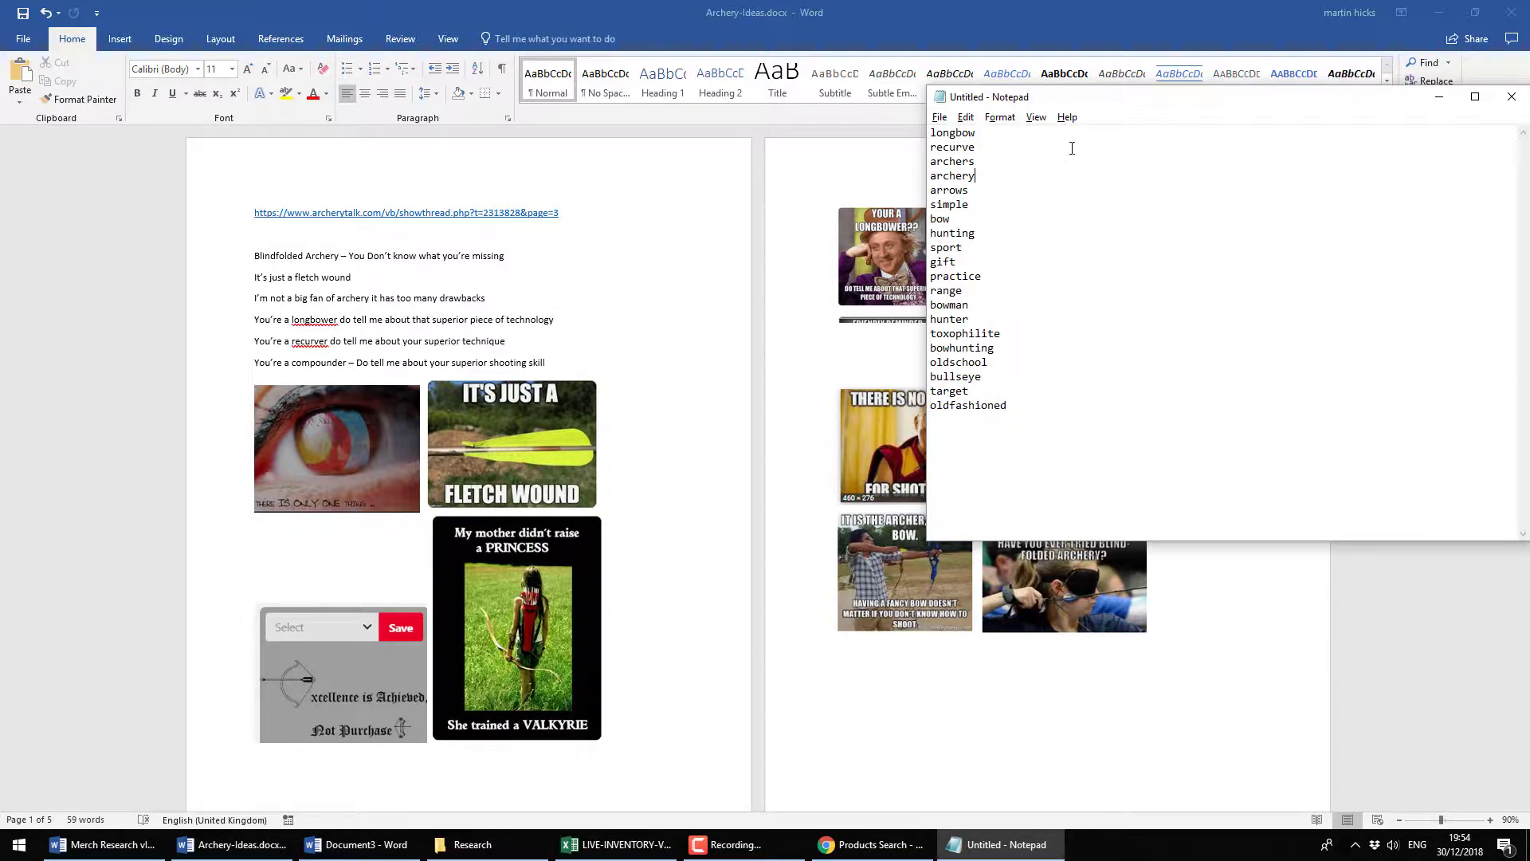
{"action": "left_click", "coordinate": [1074, 148]}
{"action": "left_click", "coordinate": [1061, 192]}
{"action": "left_click", "coordinate": [1024, 305]}
{"action": "key", "text": "alt+Tab"}
{"action": "key", "text": "alt+Tab"}
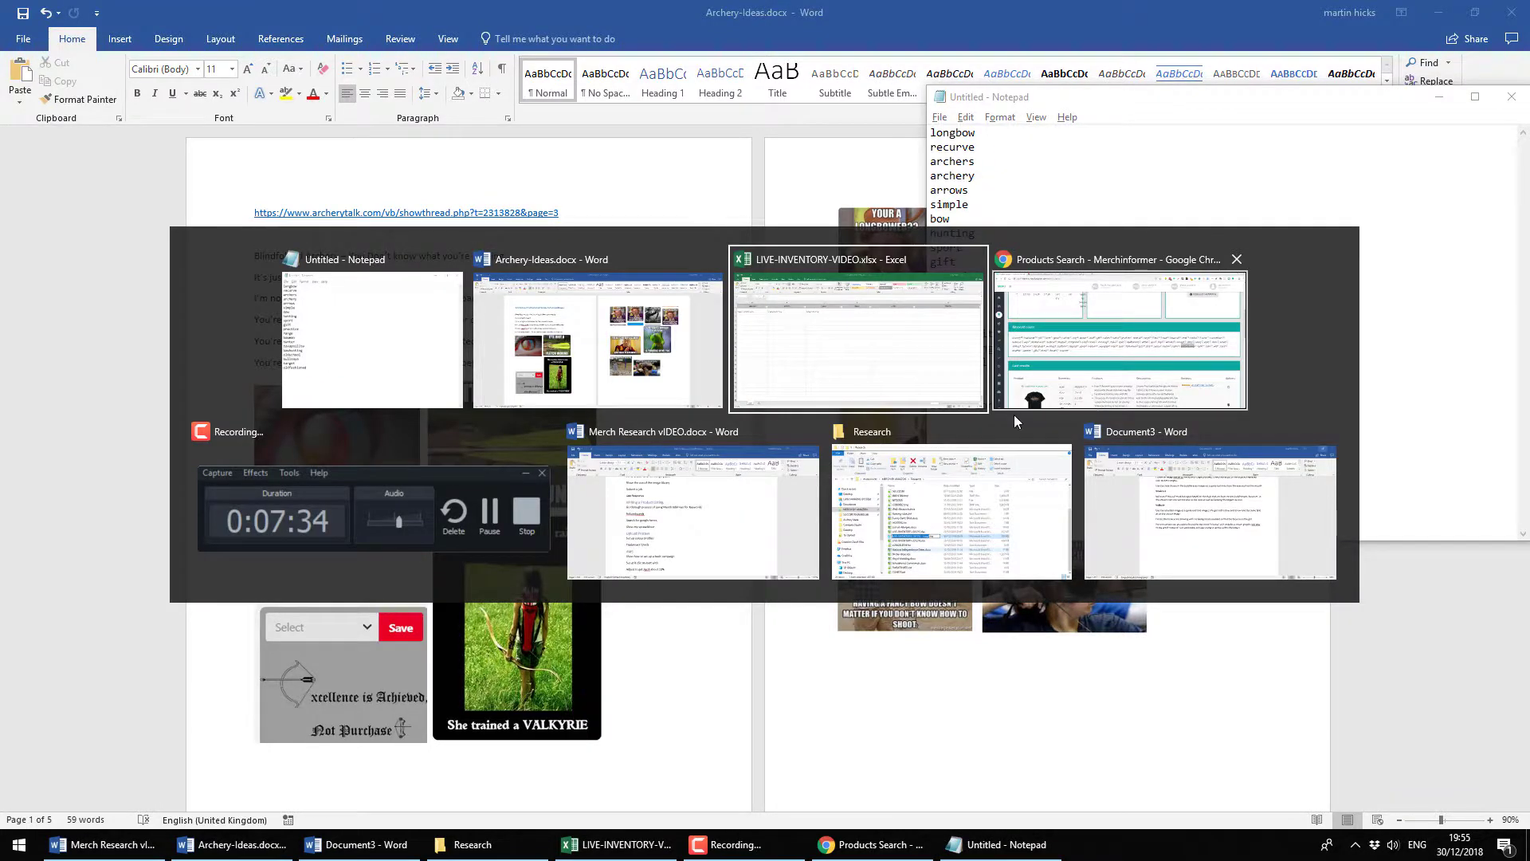
{"action": "type", "text": "the Range"}
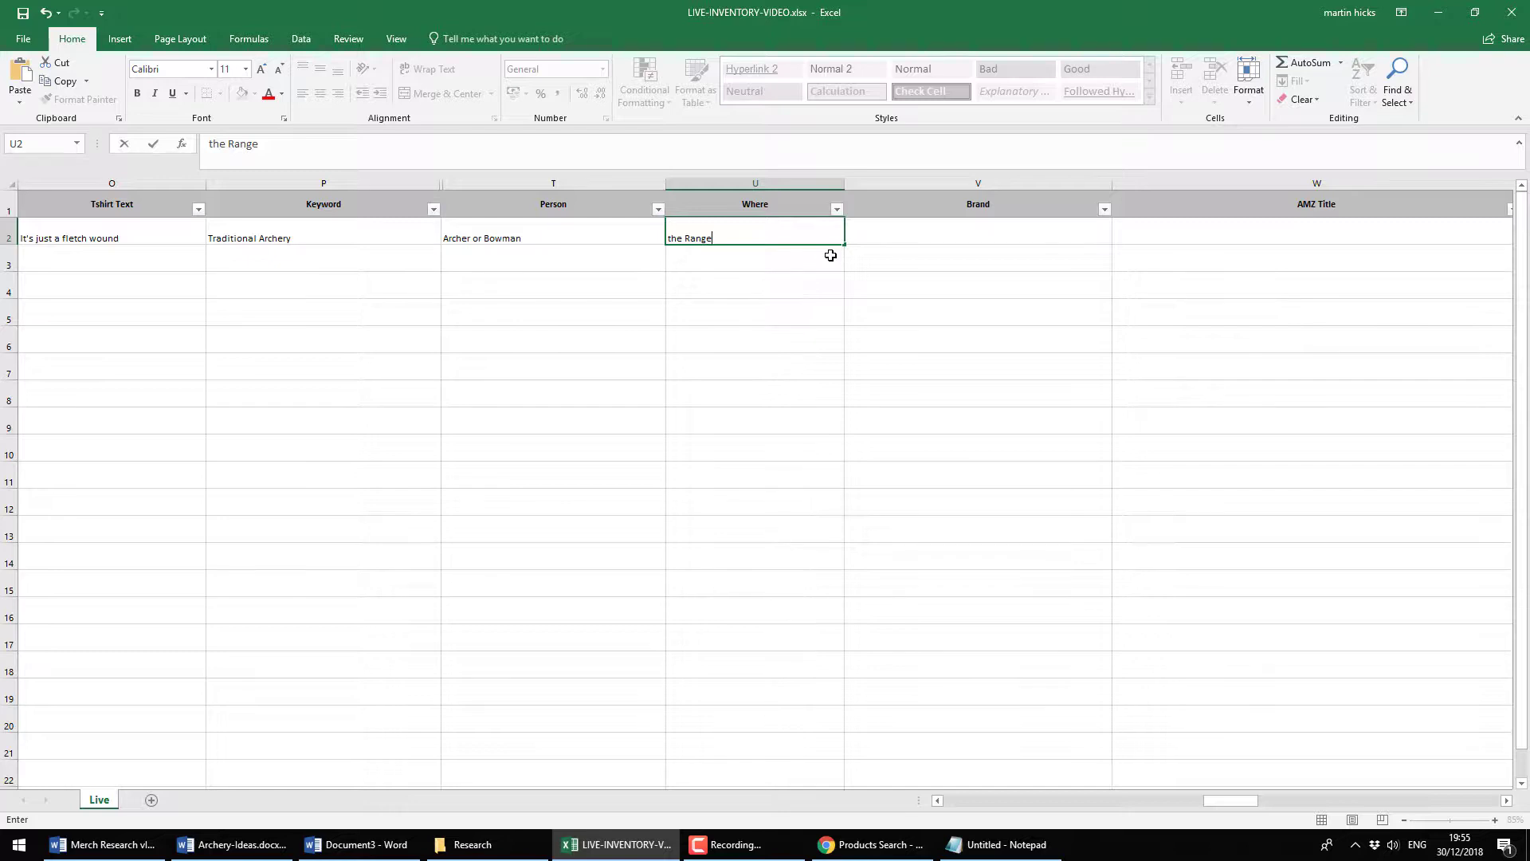
{"action": "key", "text": "Tab"}
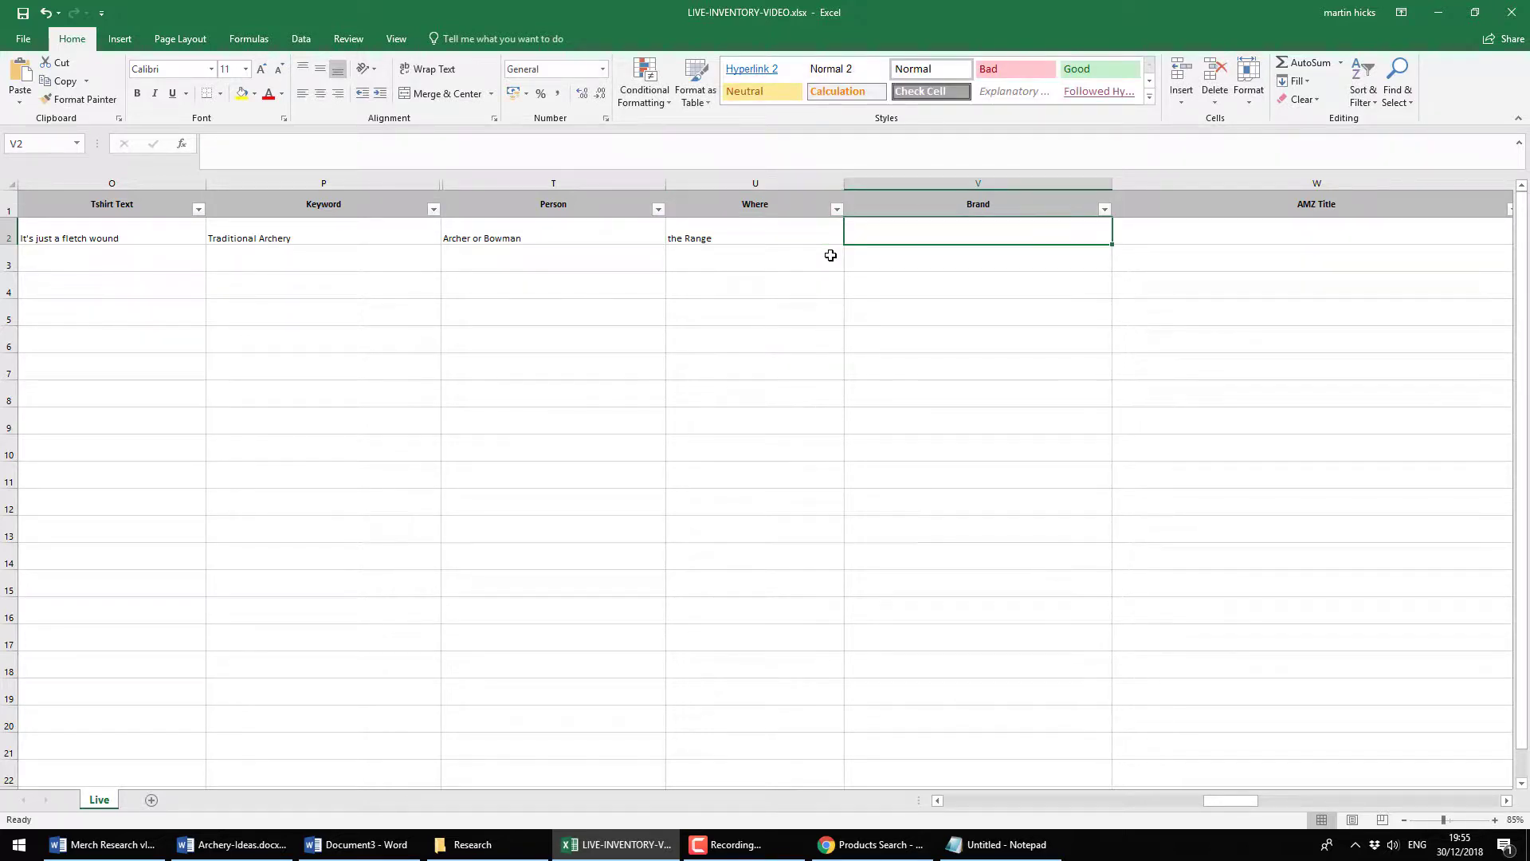
Enter "Traditional Archers" in row 2's Brand cell and move the Notepad window clear of that row
{"action": "type", "text": "Trad"}
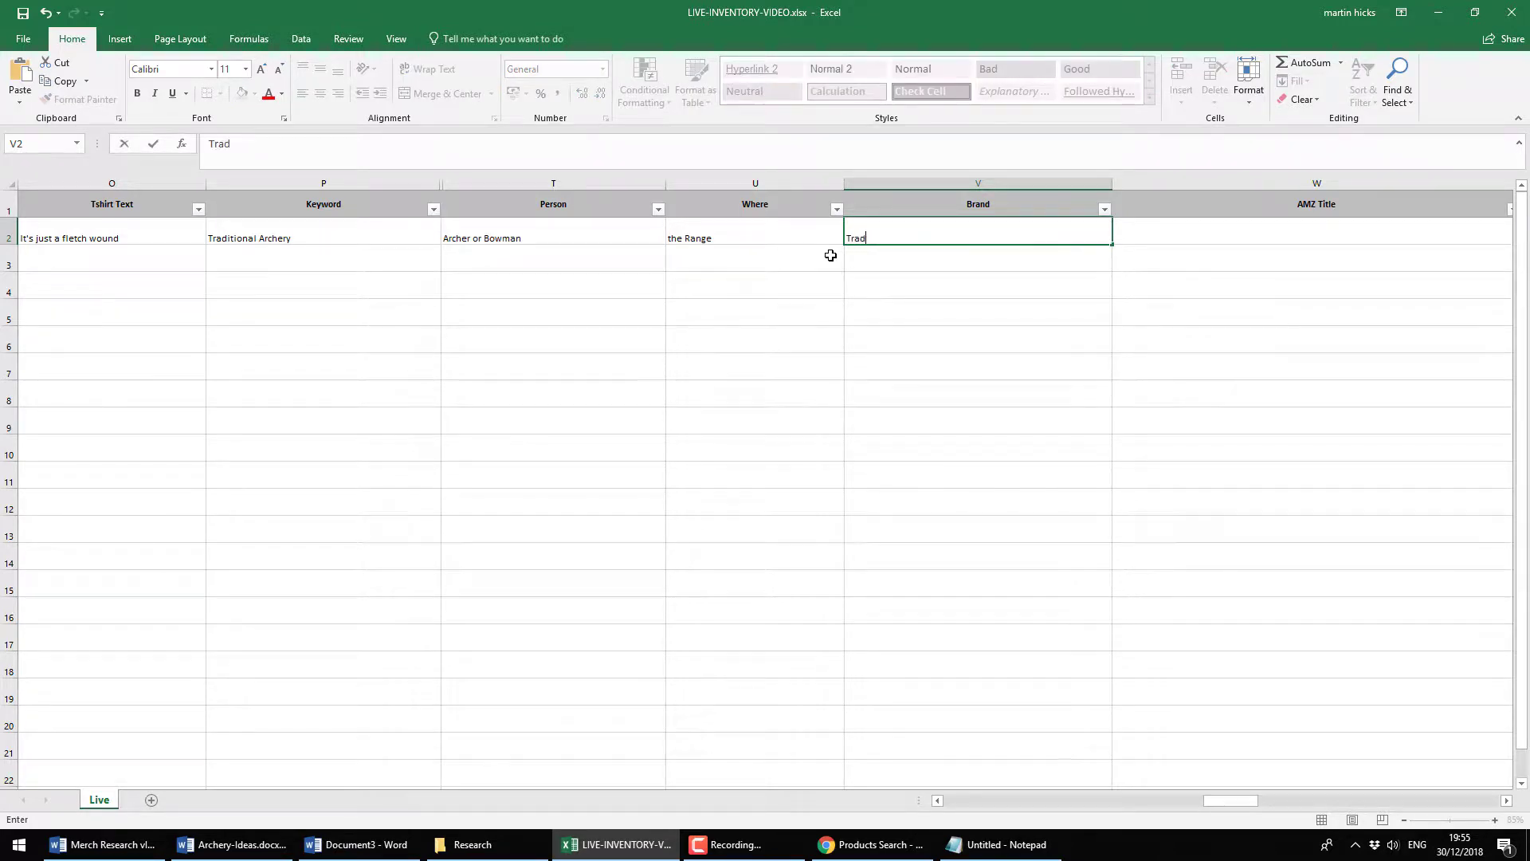
{"action": "type", "text": "itional Archers"}
{"action": "key", "text": "alt+Tab"}
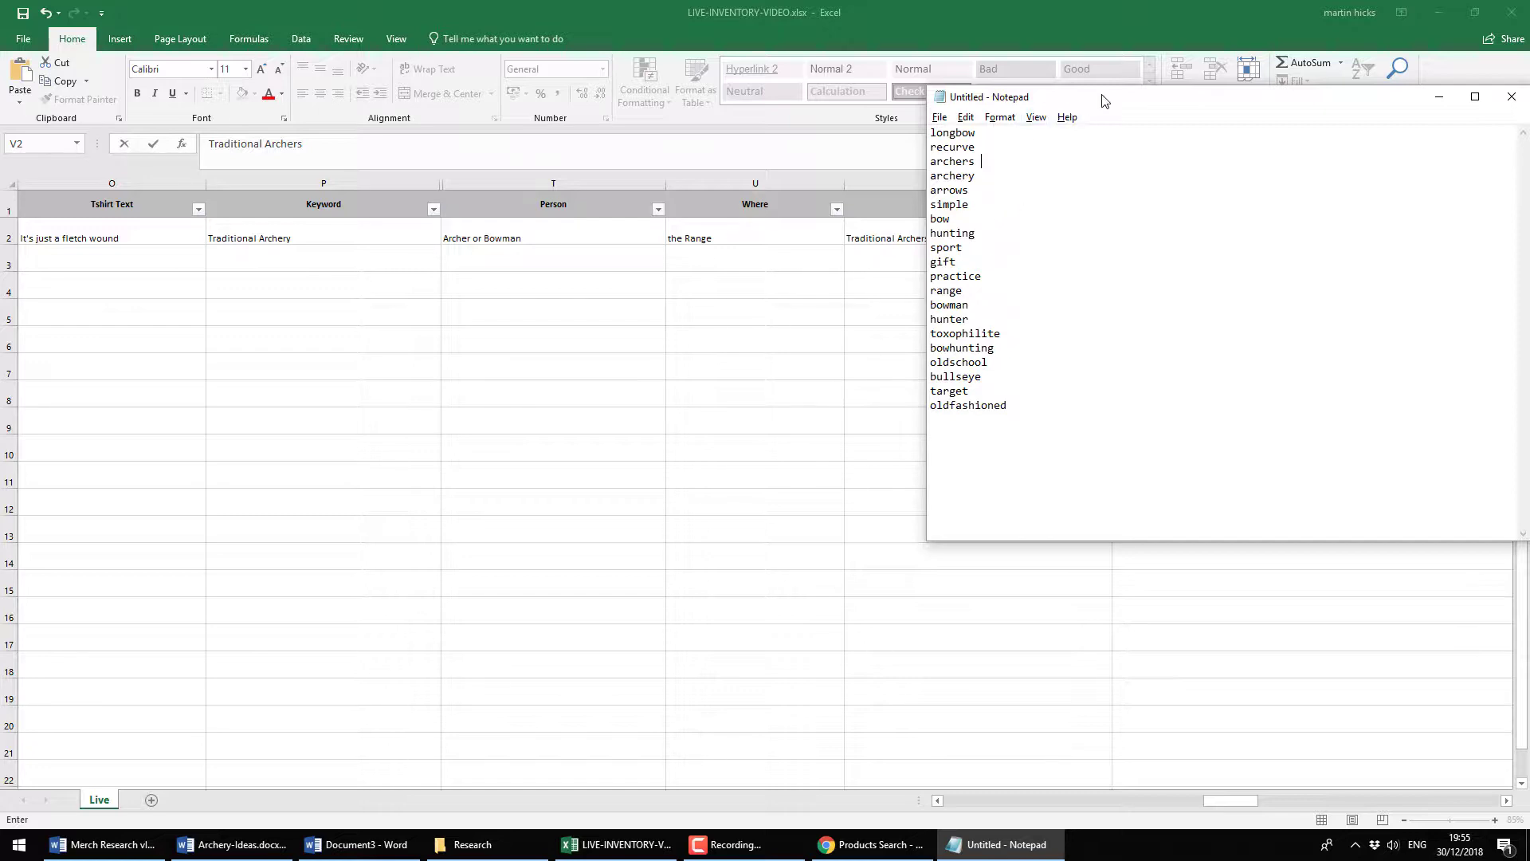
{"action": "left_click_drag", "start_coordinate": [1104, 99], "coordinate": [1222, 278]}
{"action": "left_click", "coordinate": [982, 244]}
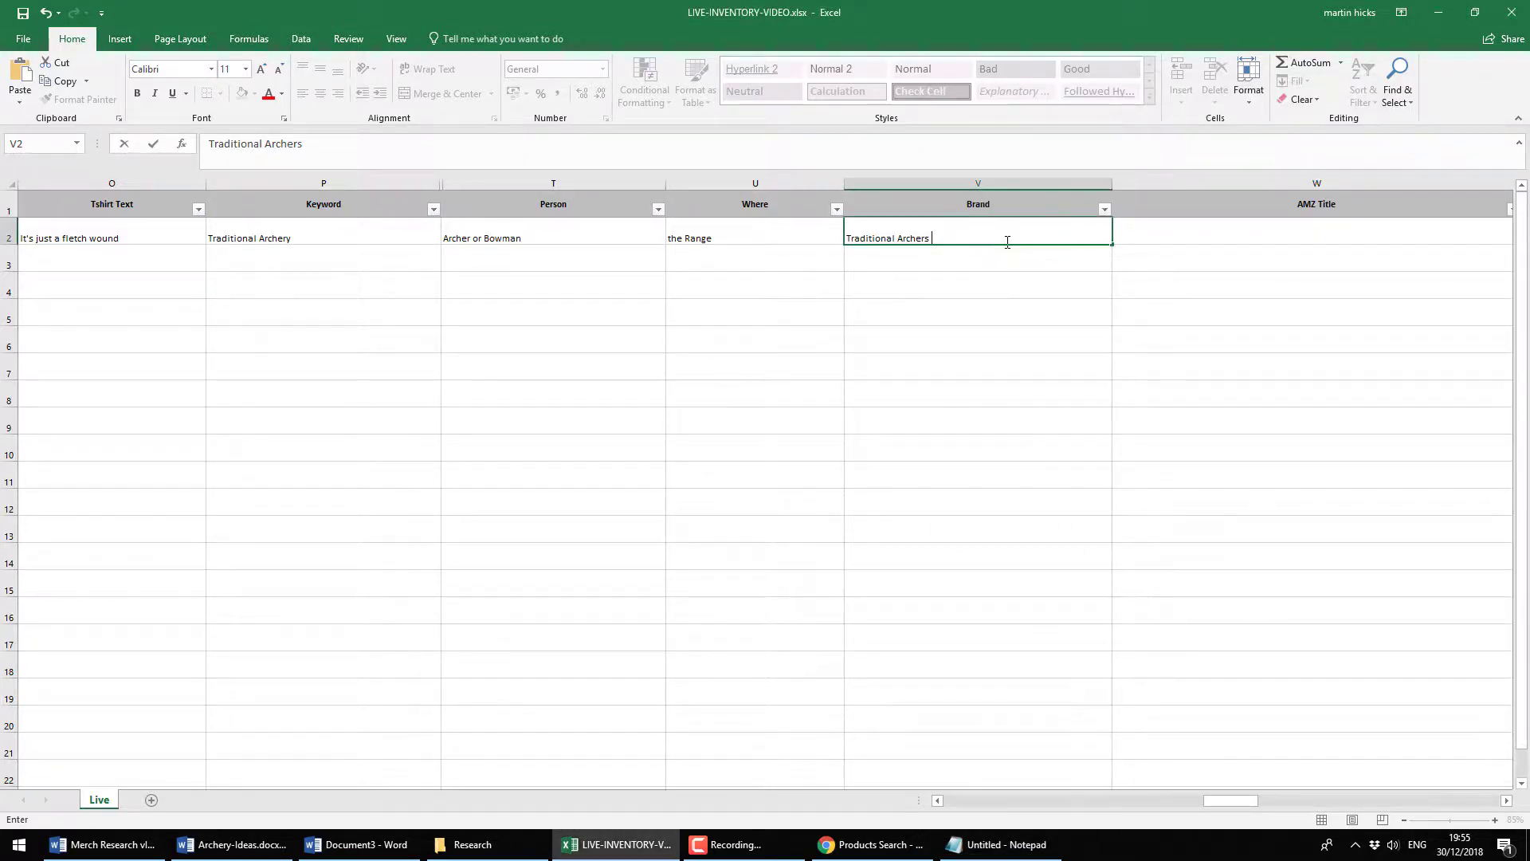
Check the Notepad keywords and change row 2's Brand to "Traditional Archery Bows and Arrows Tees"
{"action": "key", "text": "alt+Tab"}
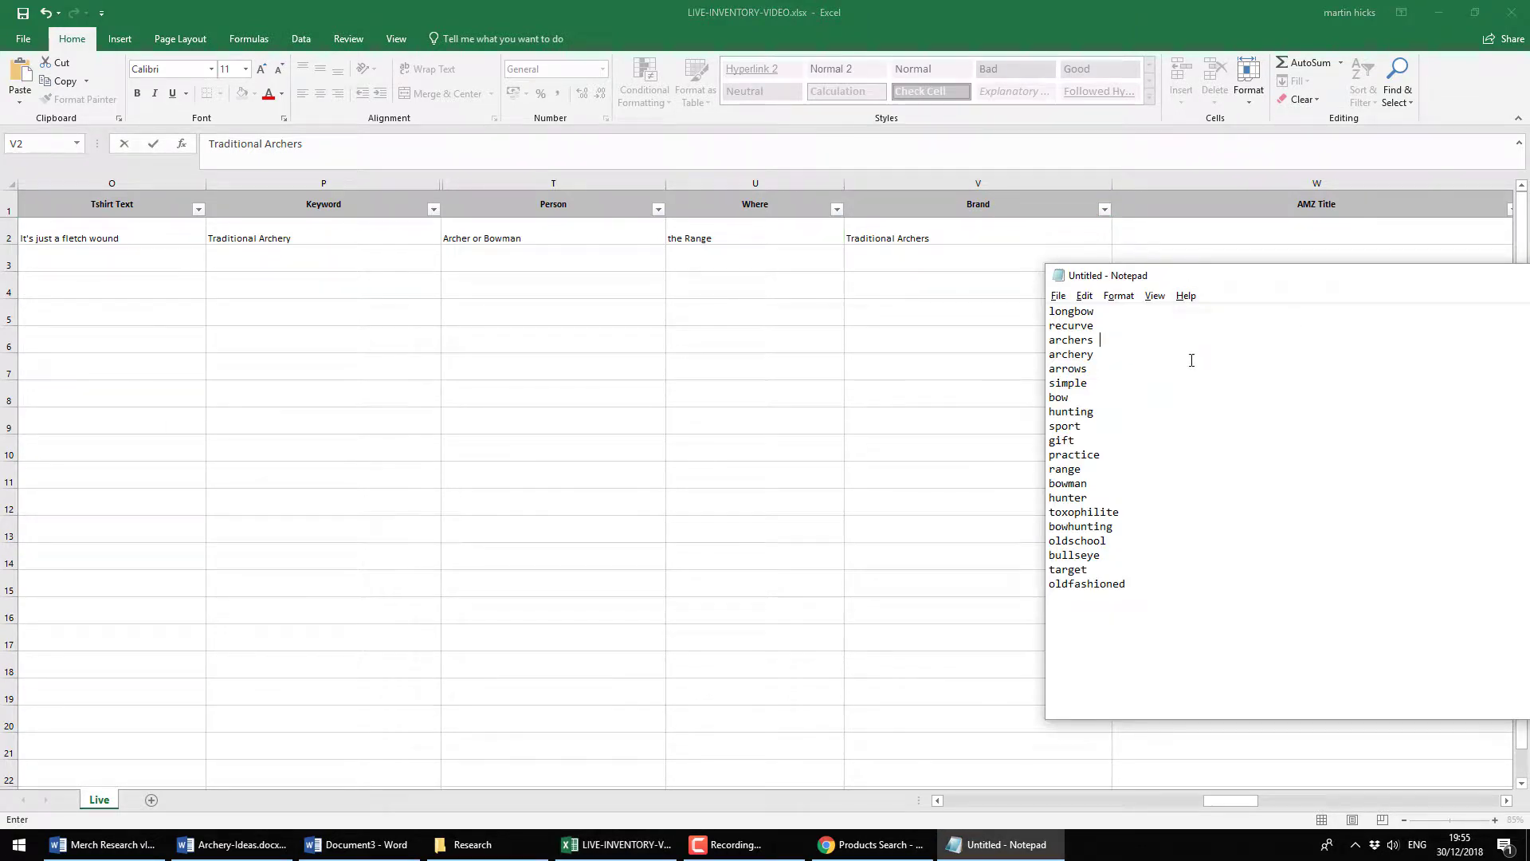
{"action": "left_click", "coordinate": [1139, 333]}
{"action": "left_click", "coordinate": [951, 235]}
{"action": "type", "text": "y"}
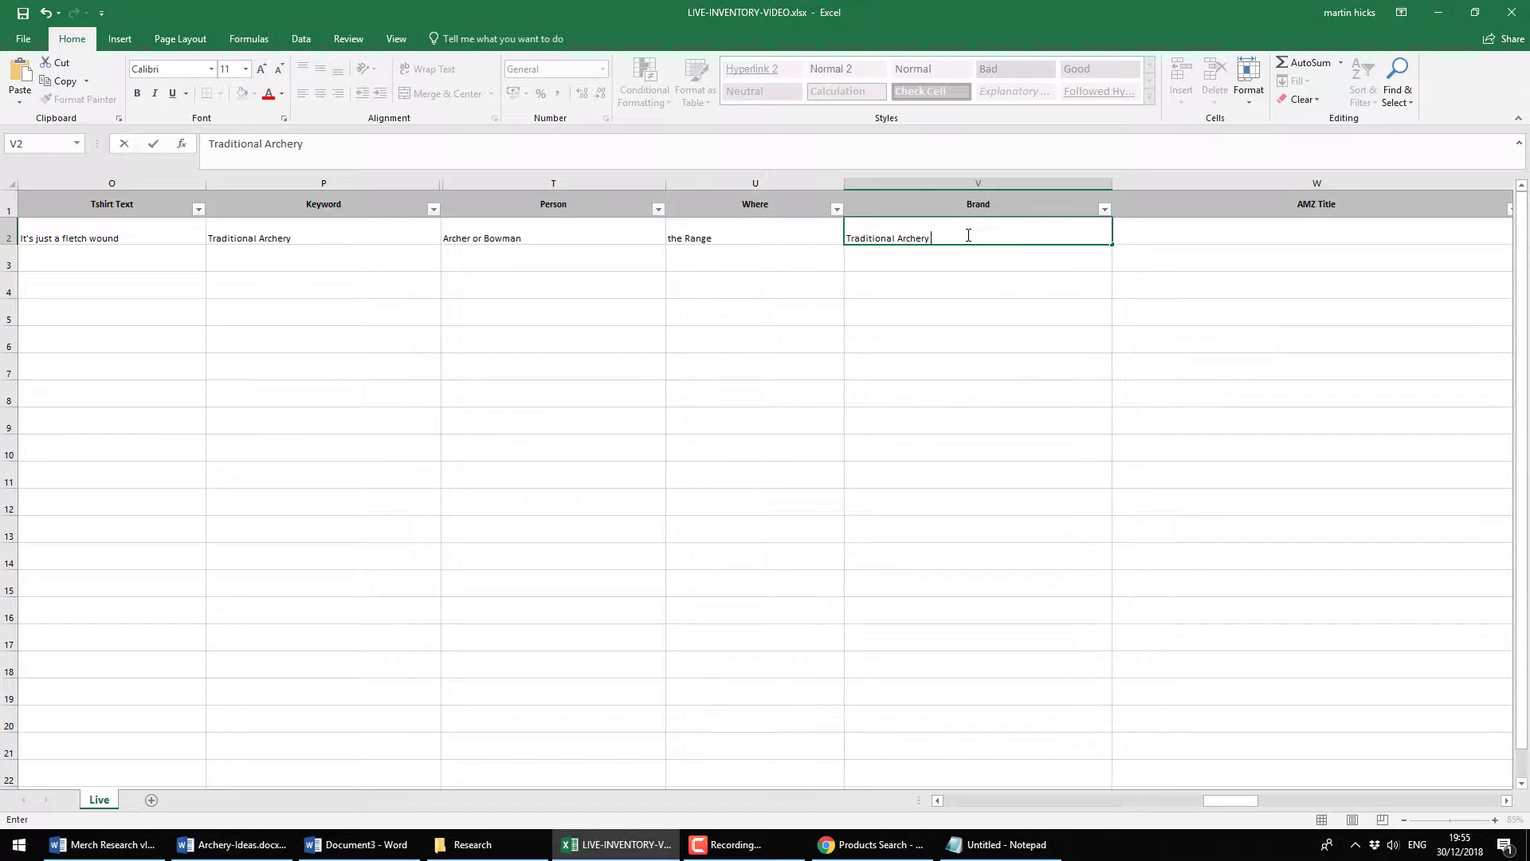
{"action": "type", "text": " Bows and Arrows Tees"}
{"action": "key", "text": "Tab"}
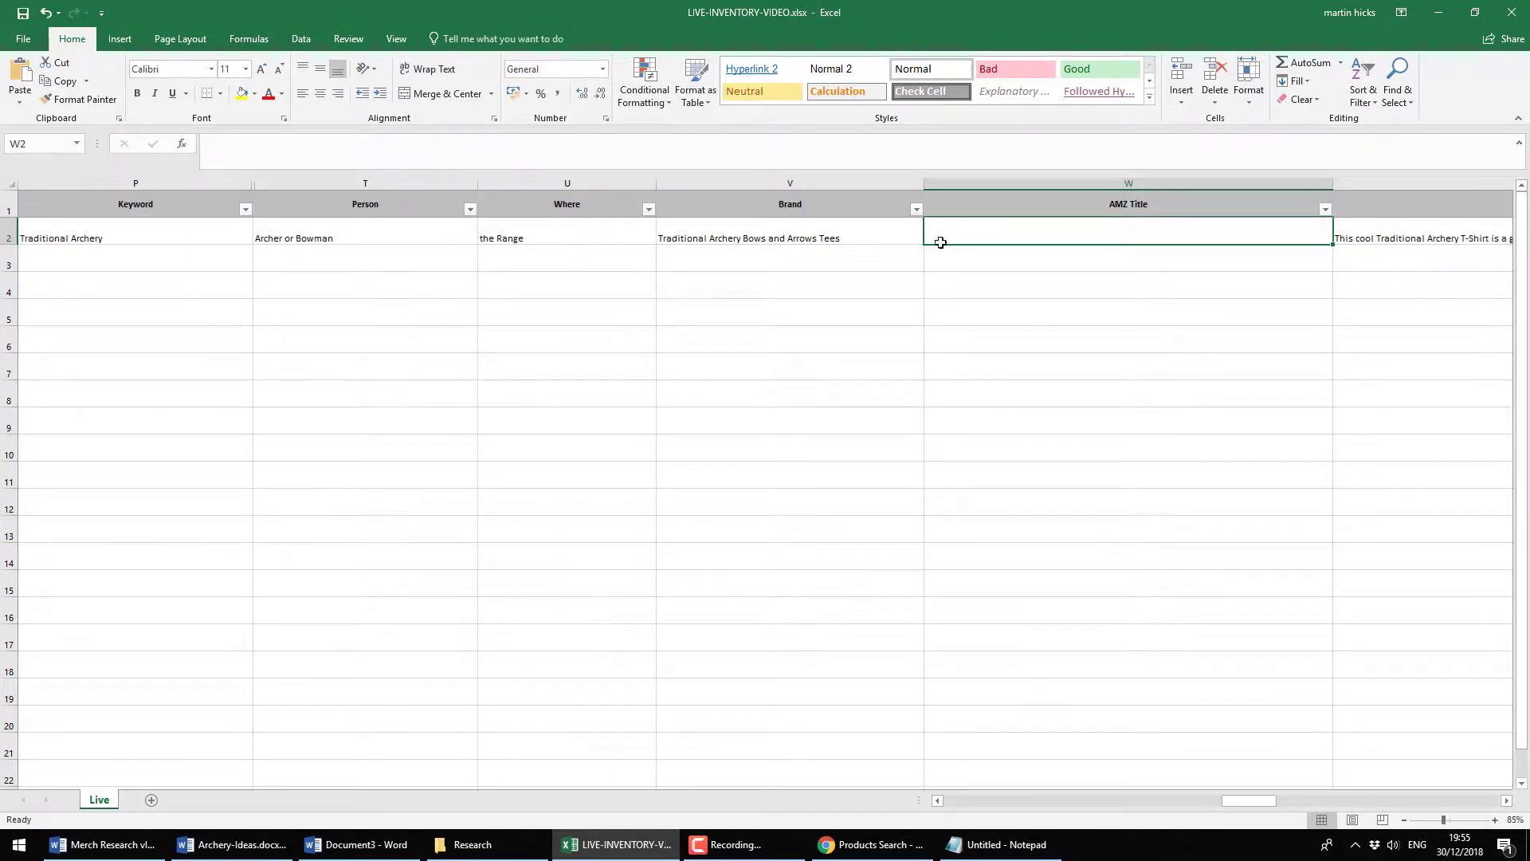
Begin row 2's AMZ Title with the text "Traditional Archery T-Shirt"
{"action": "type", "text": "Trad"}
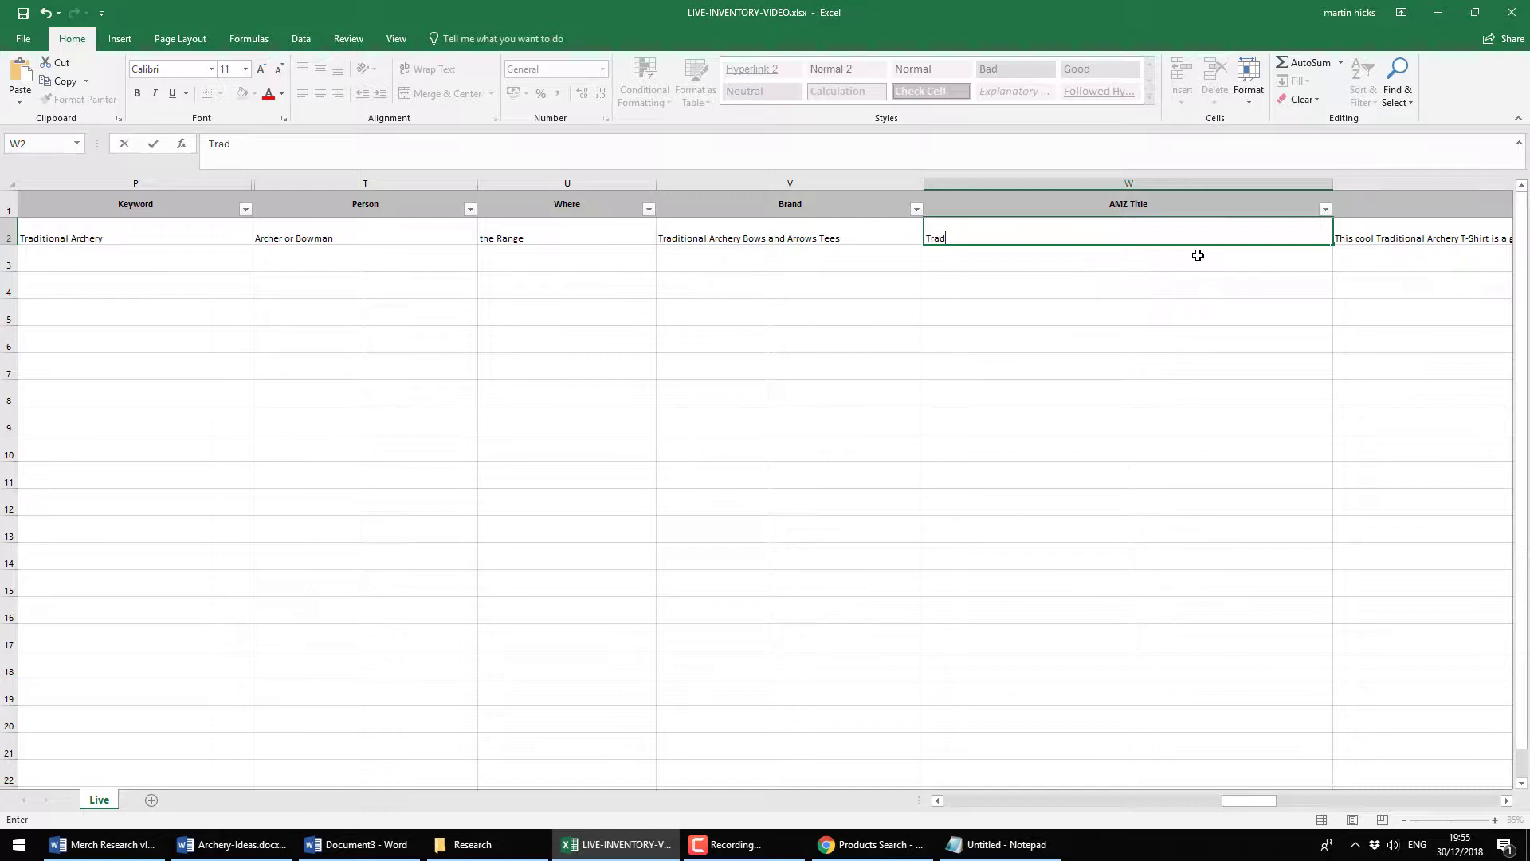
{"action": "type", "text": "otioanl"}
{"action": "key", "text": "BackSpace"}
{"action": "key", "text": "BackSpace"}
{"action": "key", "text": "BackSpace"}
{"action": "type", "text": "nal Archery Ts"}
{"action": "key", "text": "BackSpace"}
{"action": "type", "text": "-Shirt "}
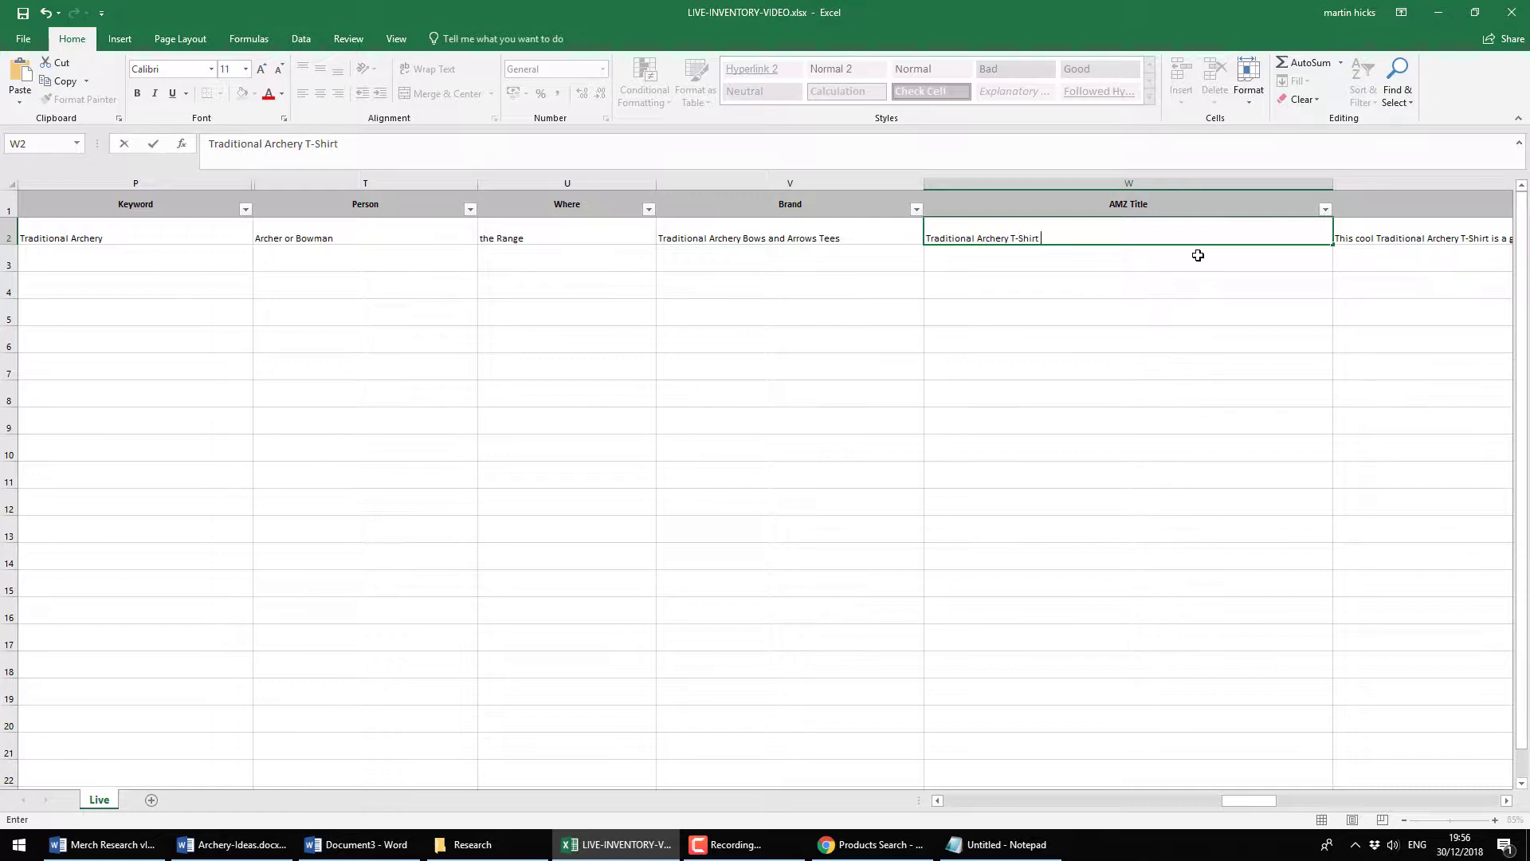
Complete the AMZ Title with ": Gift for Archers, Hunters and Bowman", checking the Notepad keyword list for more terms
{"action": "type", "text": ": Gift for Archers, Hunte"}
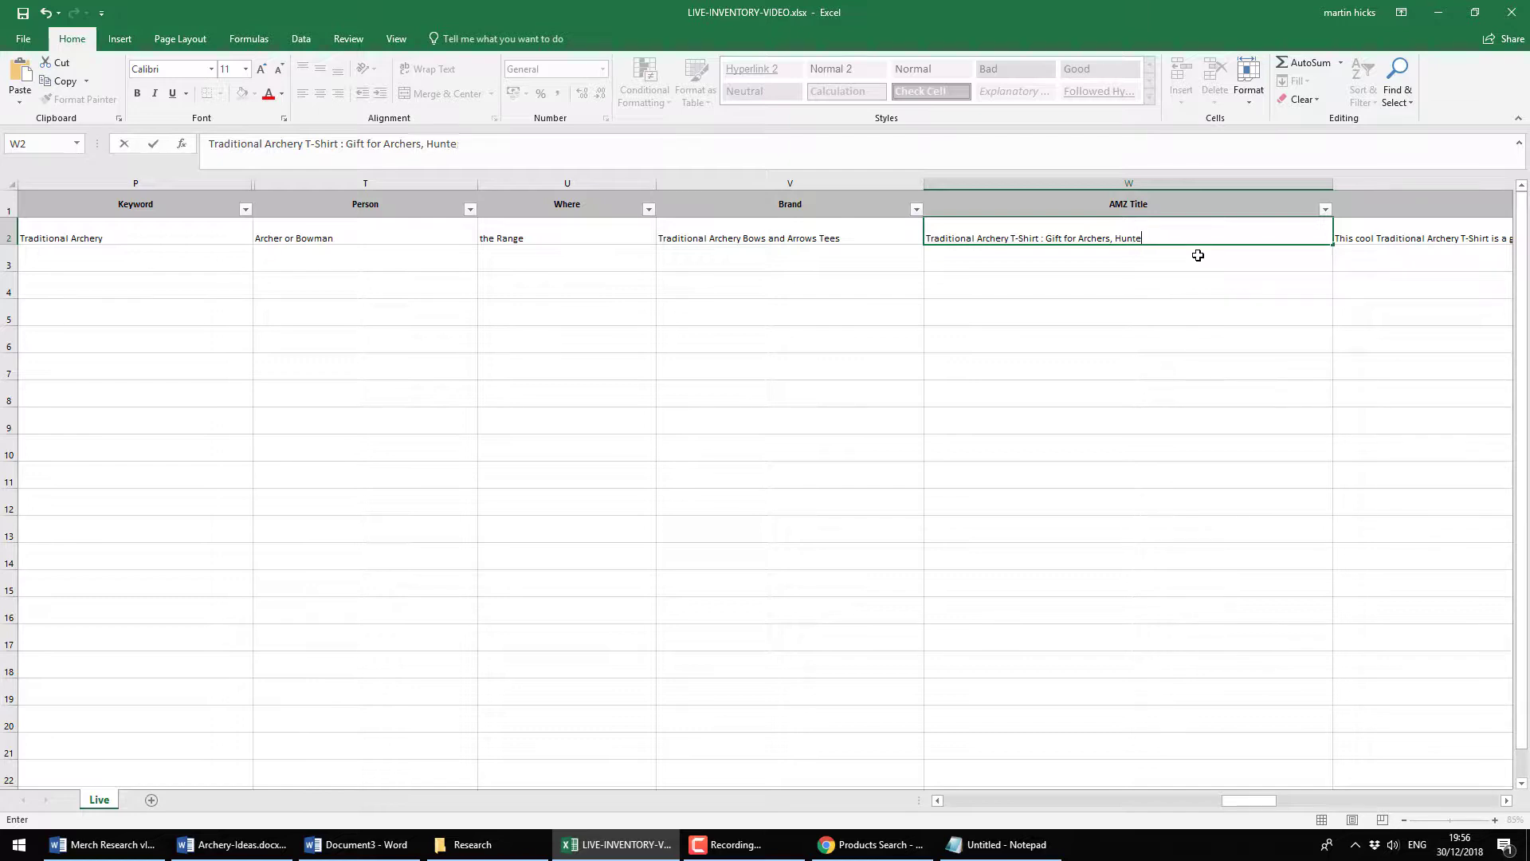
{"action": "type", "text": "rs and Bowman"}
{"action": "key", "text": "alt+Tab"}
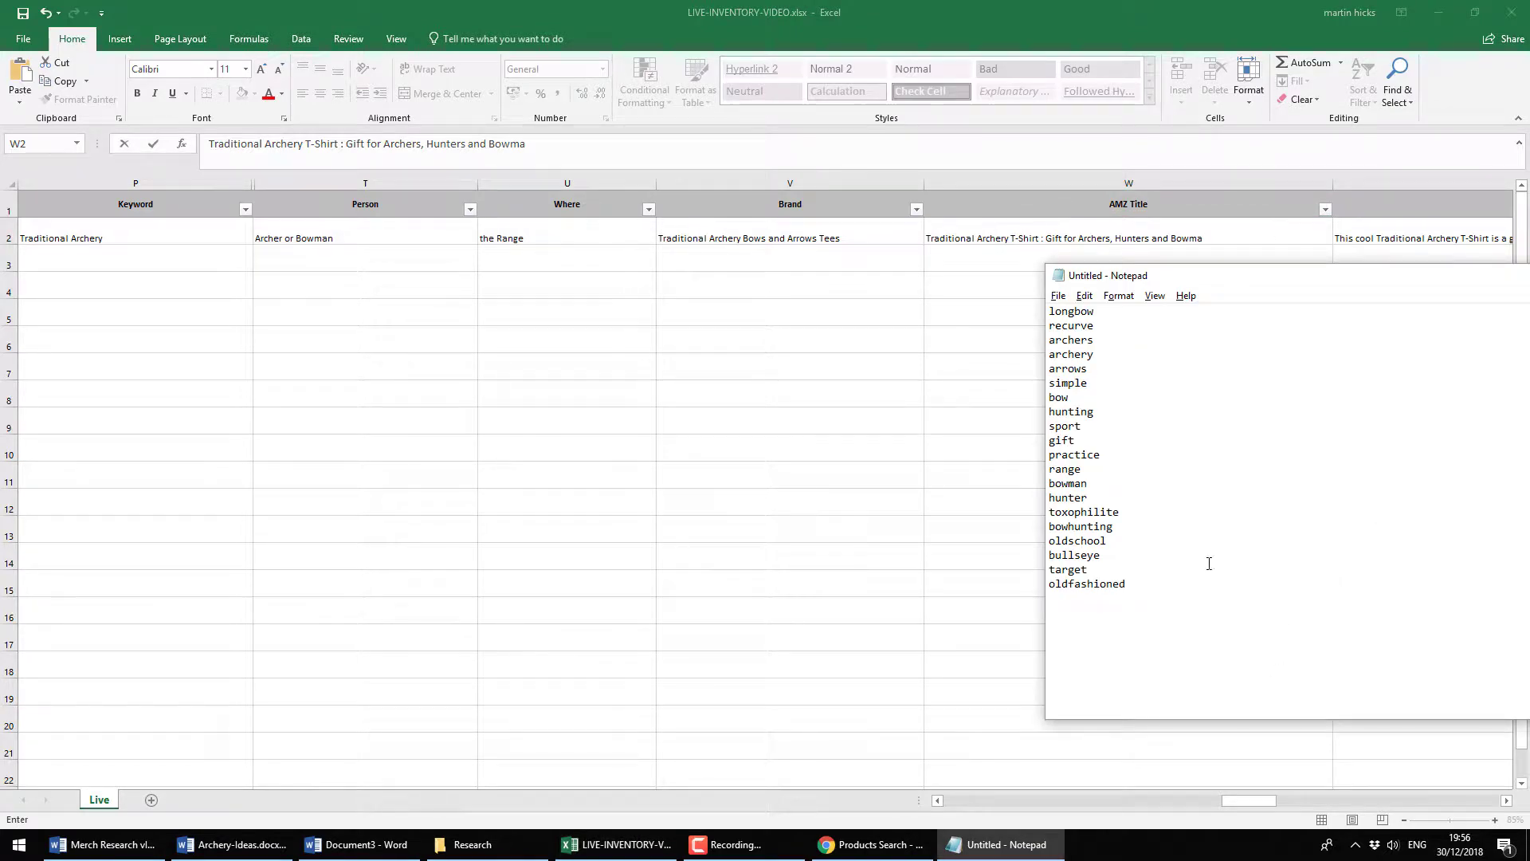
{"action": "key", "text": "alt+Tab"}
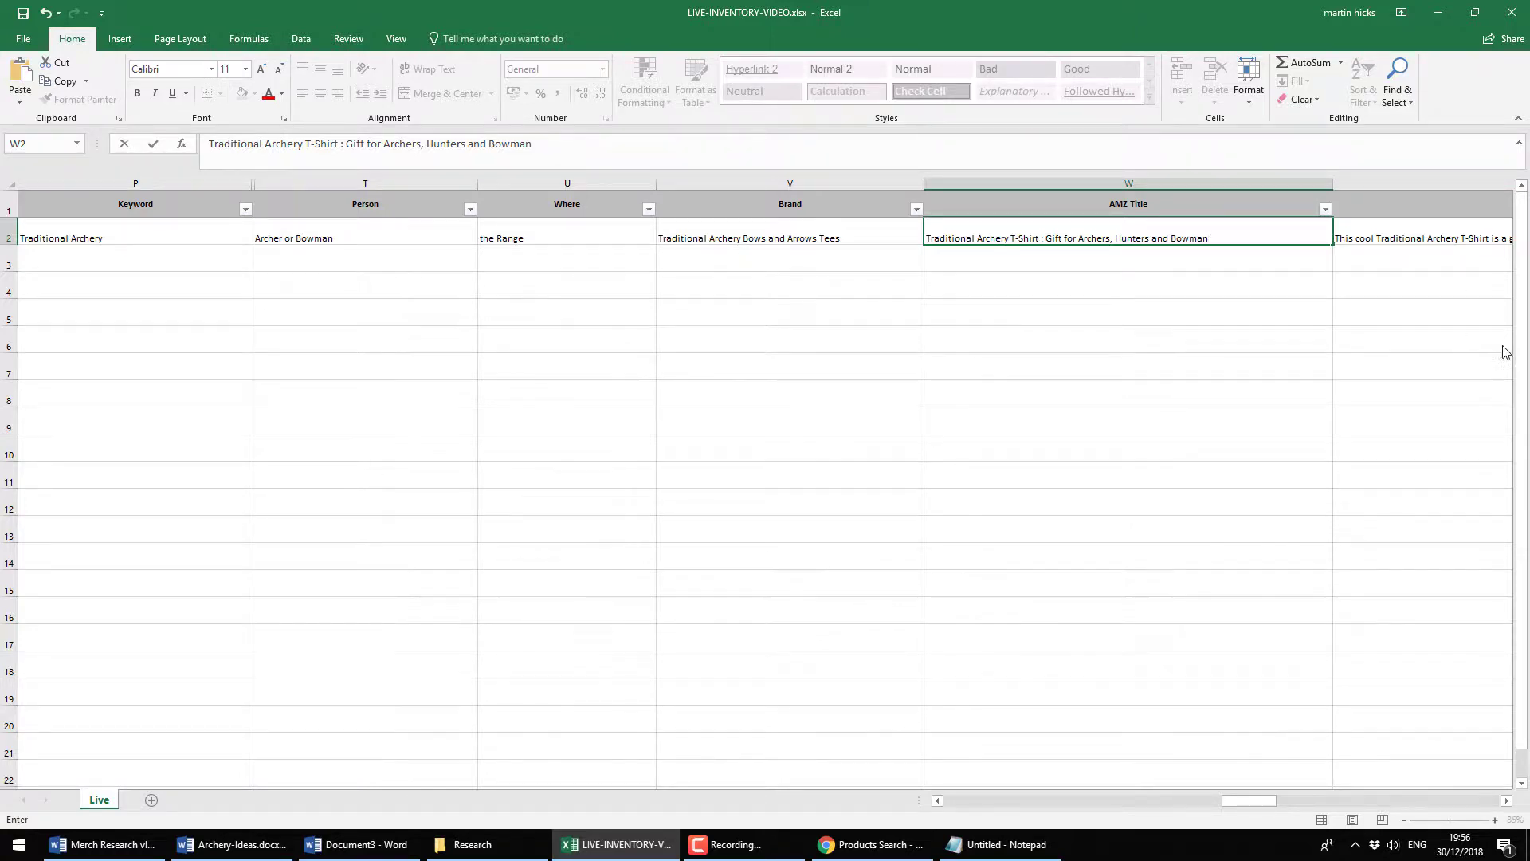
{"action": "key", "text": "alt+Tab"}
{"action": "left_click", "coordinate": [1210, 620]}
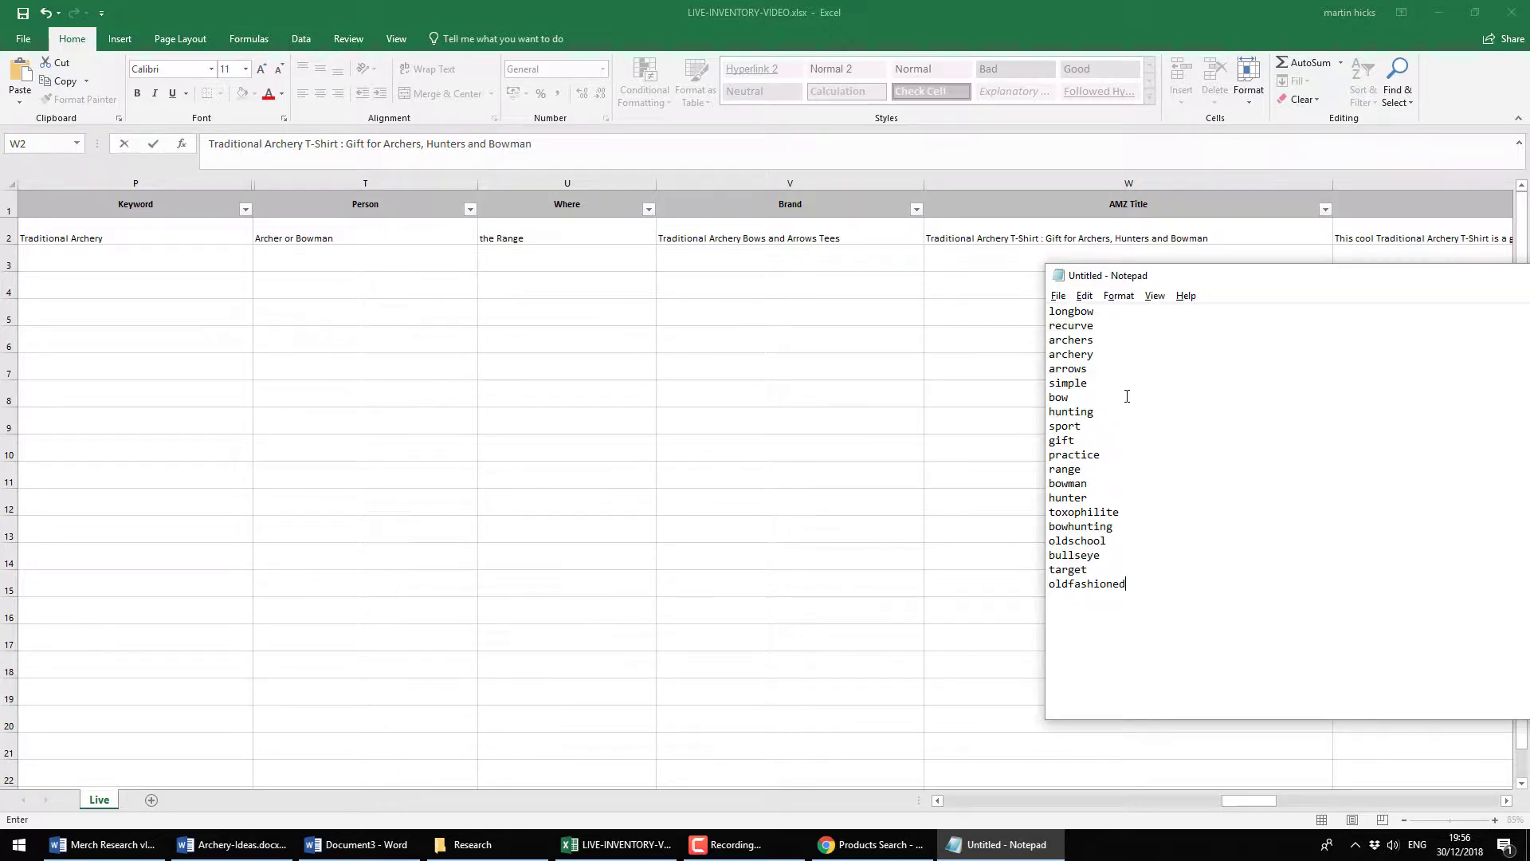
{"action": "left_click", "coordinate": [1142, 334]}
{"action": "left_click", "coordinate": [1171, 229]}
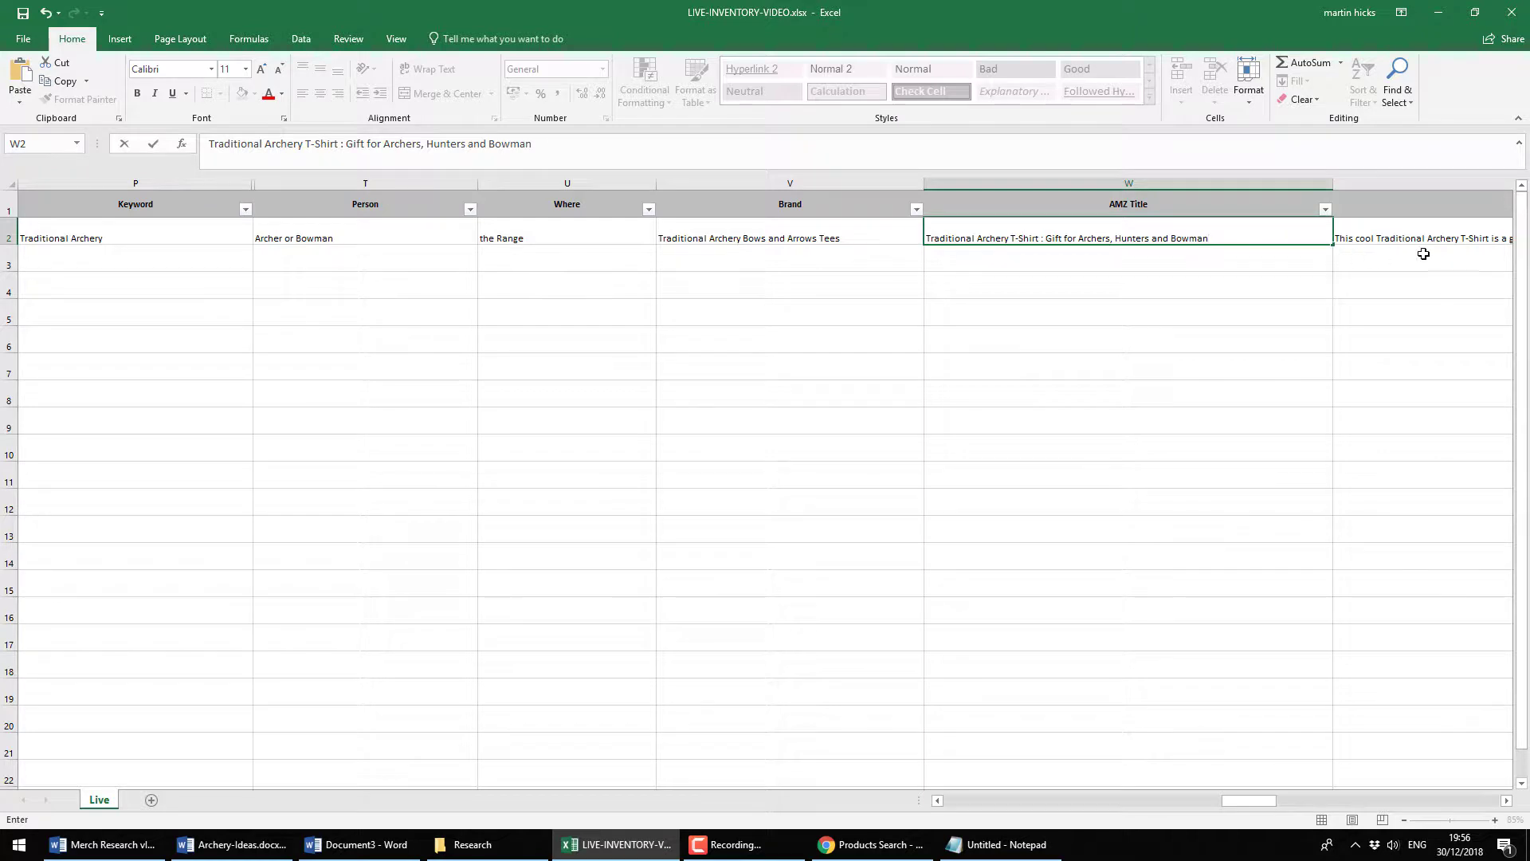
{"action": "key", "text": "Tab"}
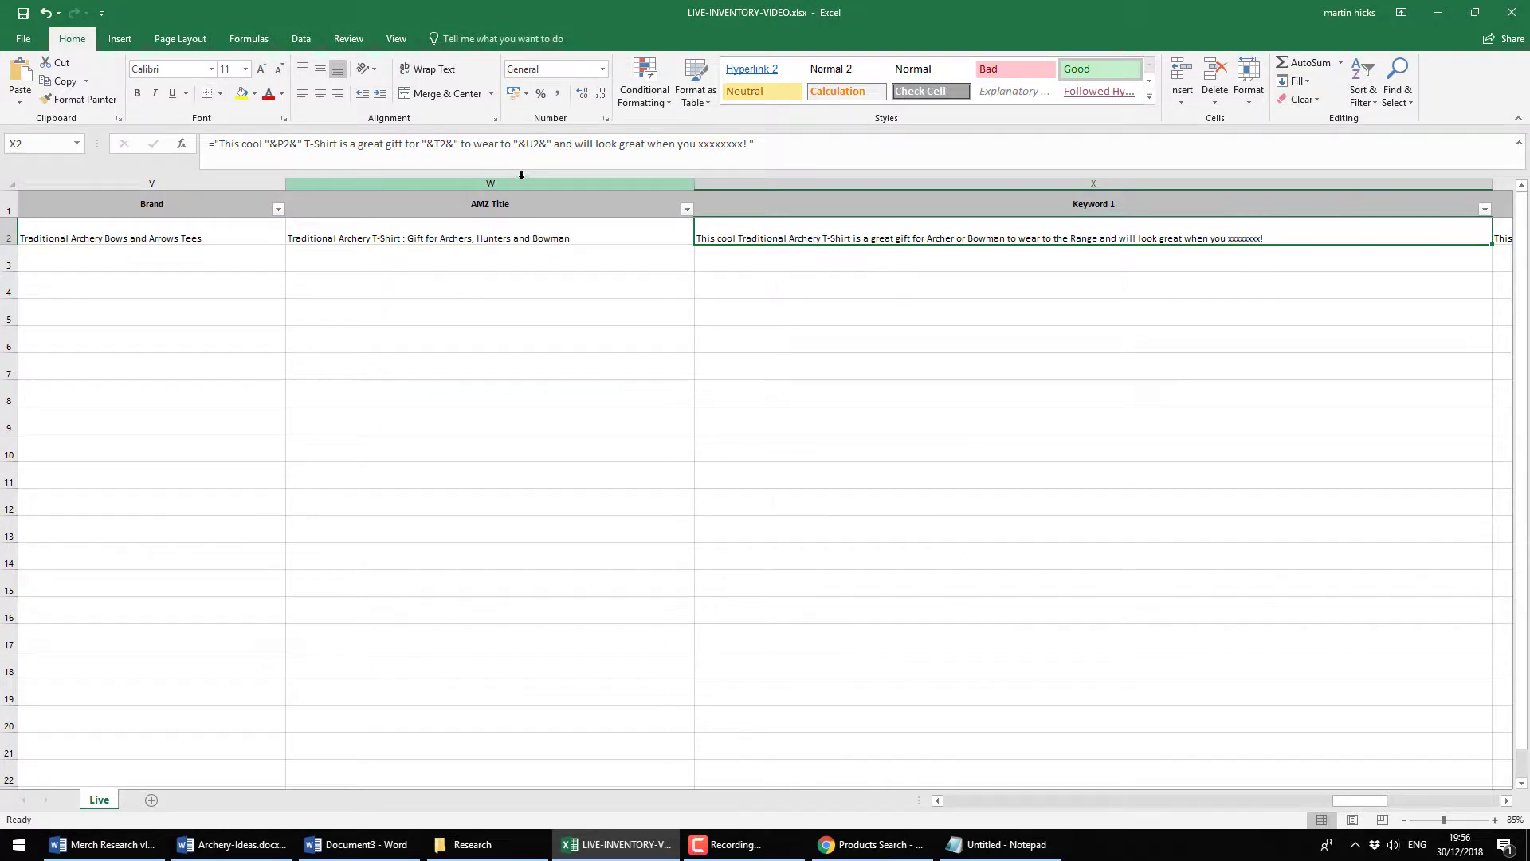
Review the row 2 Keyword 1 sentence and change the Person entry to "an Archer or Bowman" so the sentence reads correctly
{"action": "key", "text": "Tab"}
{"action": "key", "text": "Left"}
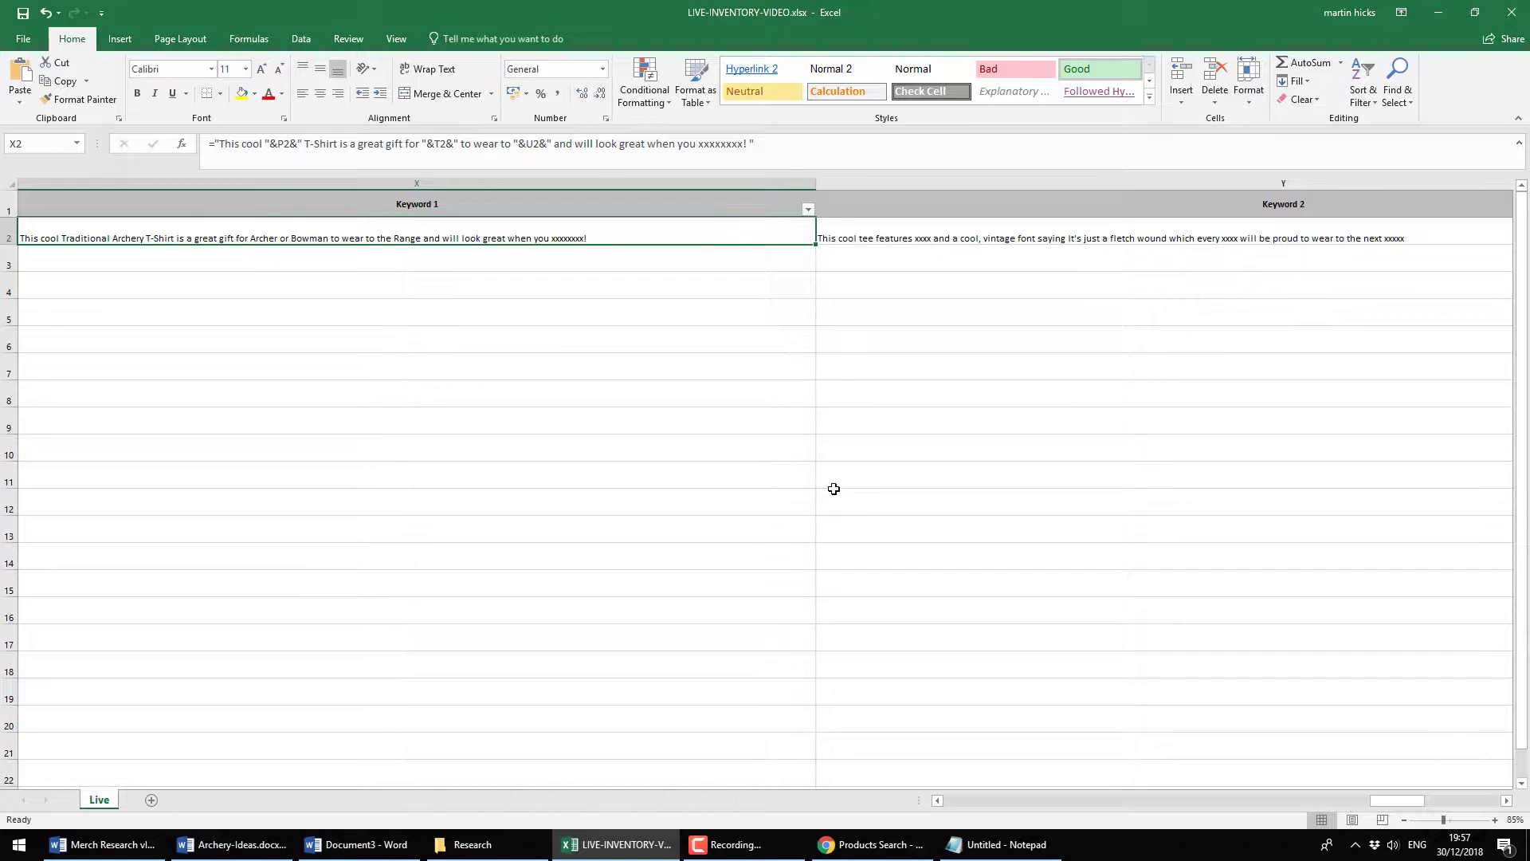
{"action": "key", "text": "Left"}
{"action": "key", "text": "Left"}
{"action": "key", "text": "Left"}
{"action": "key", "text": "Left"}
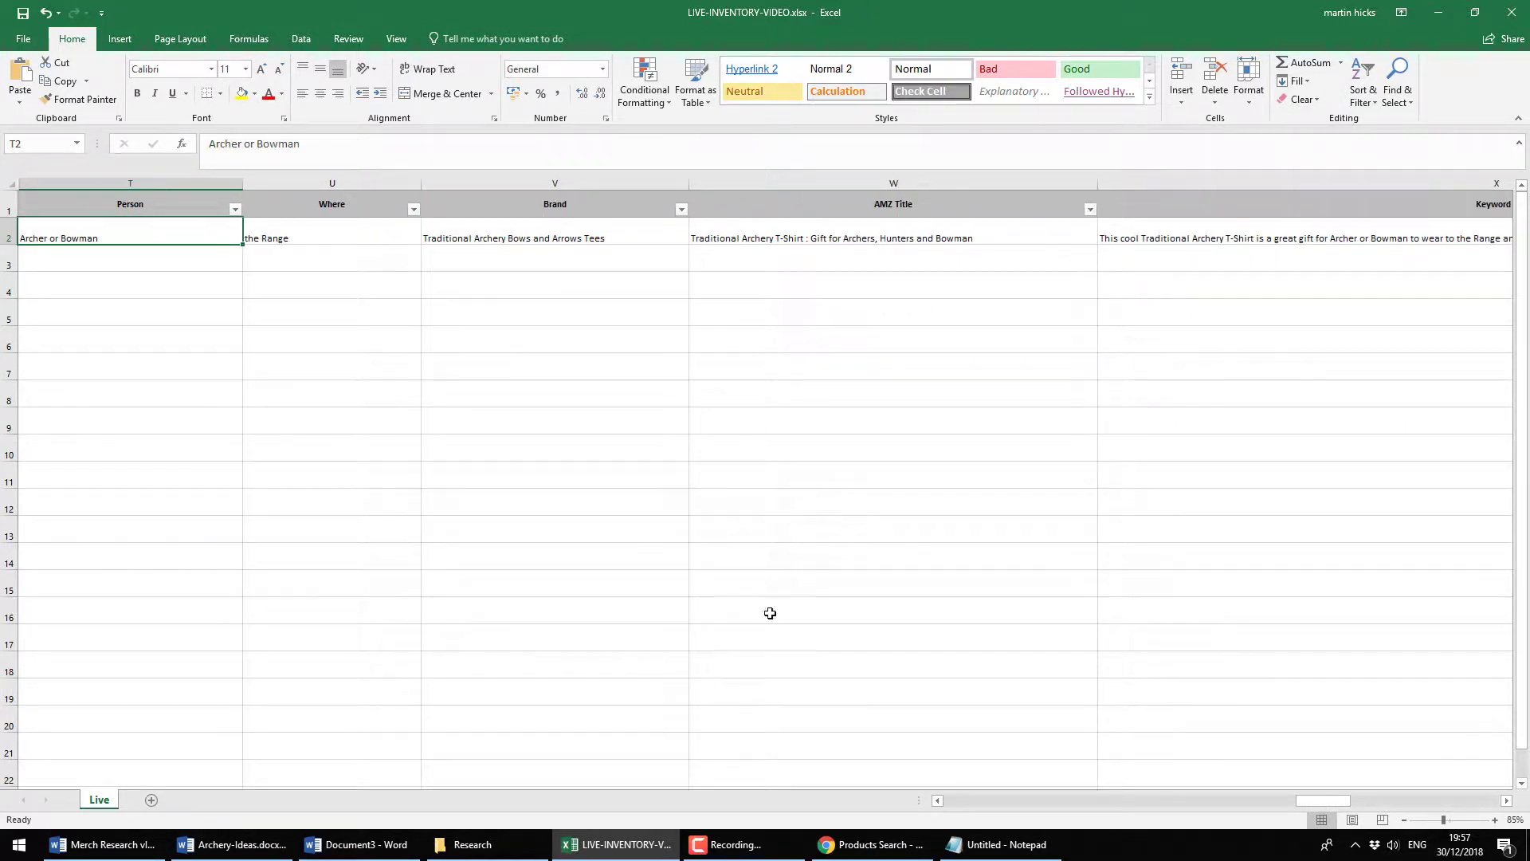
{"action": "left_click", "coordinate": [210, 145]}
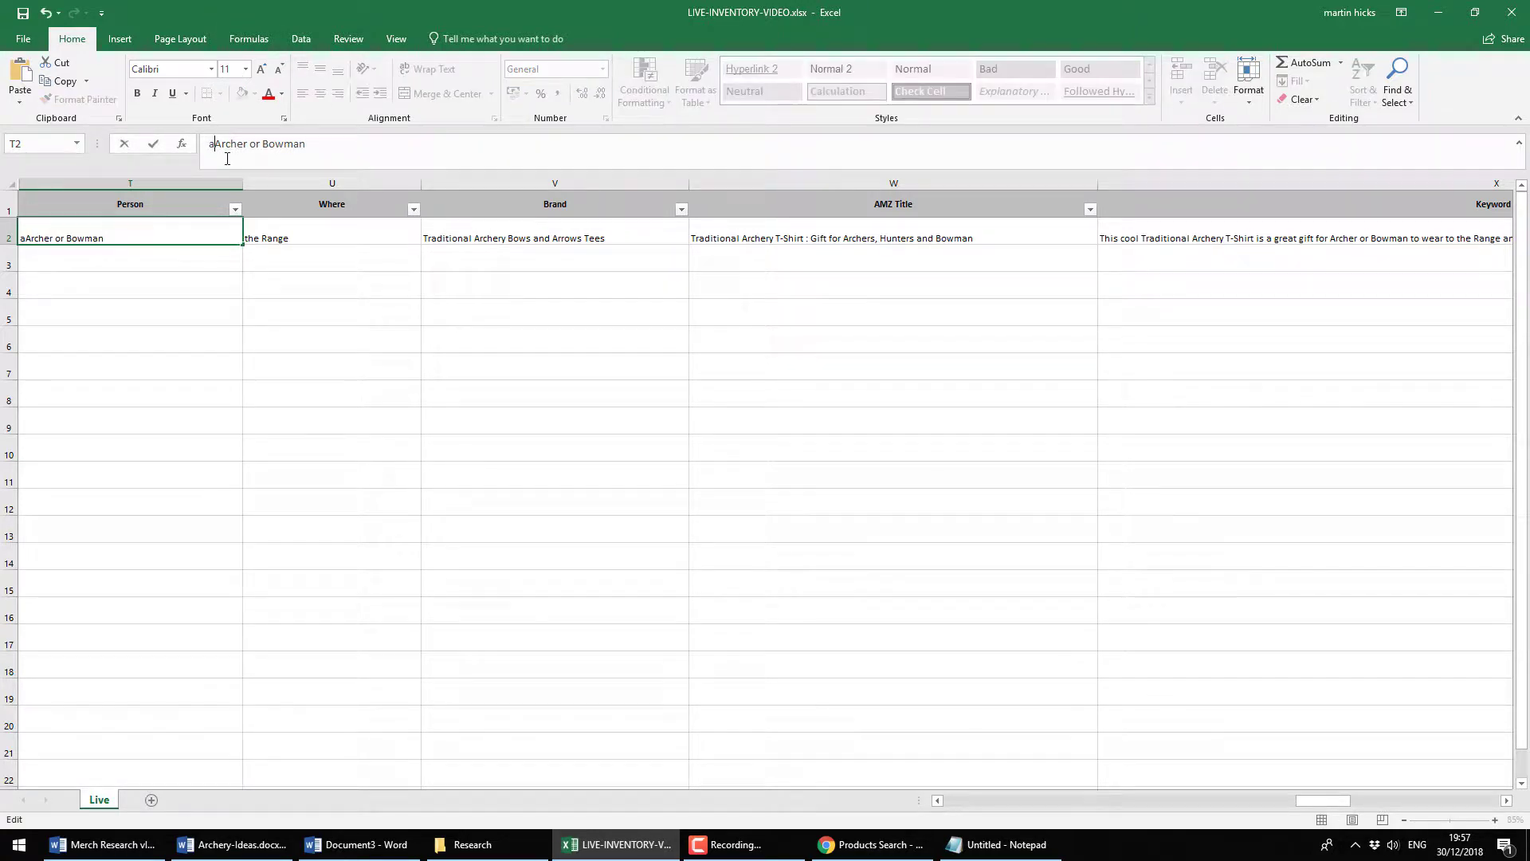
{"action": "key", "text": "Escape"}
{"action": "key", "text": "Right"}
{"action": "key", "text": "Right"}
{"action": "key", "text": "Right"}
{"action": "key", "text": "Right"}
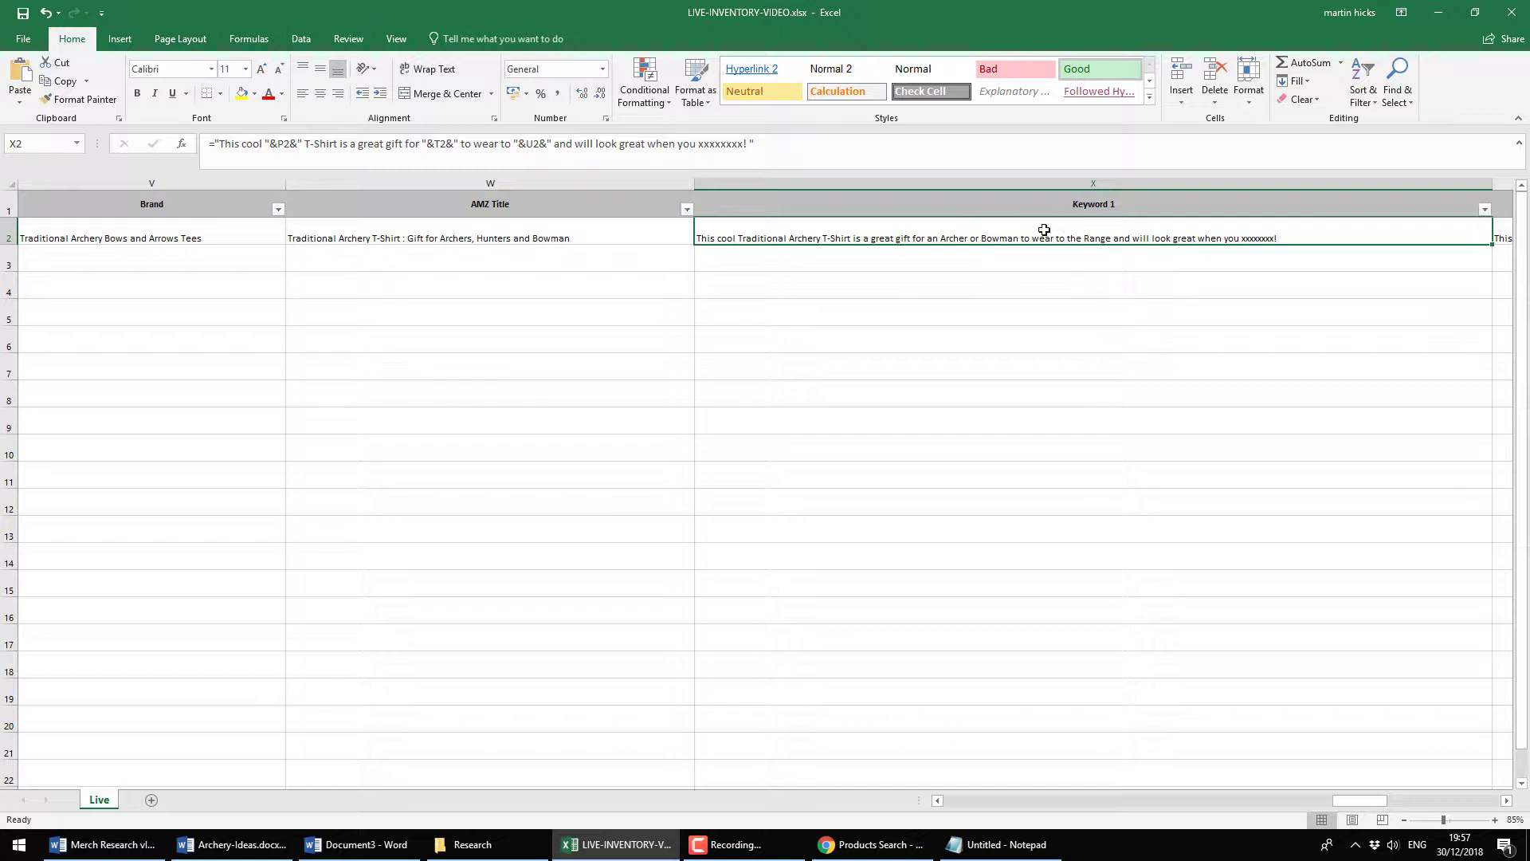
Move the keywords "bullseye" and "target" to a separate group at the end of the Notepad list
{"action": "key", "text": "alt+Tab"}
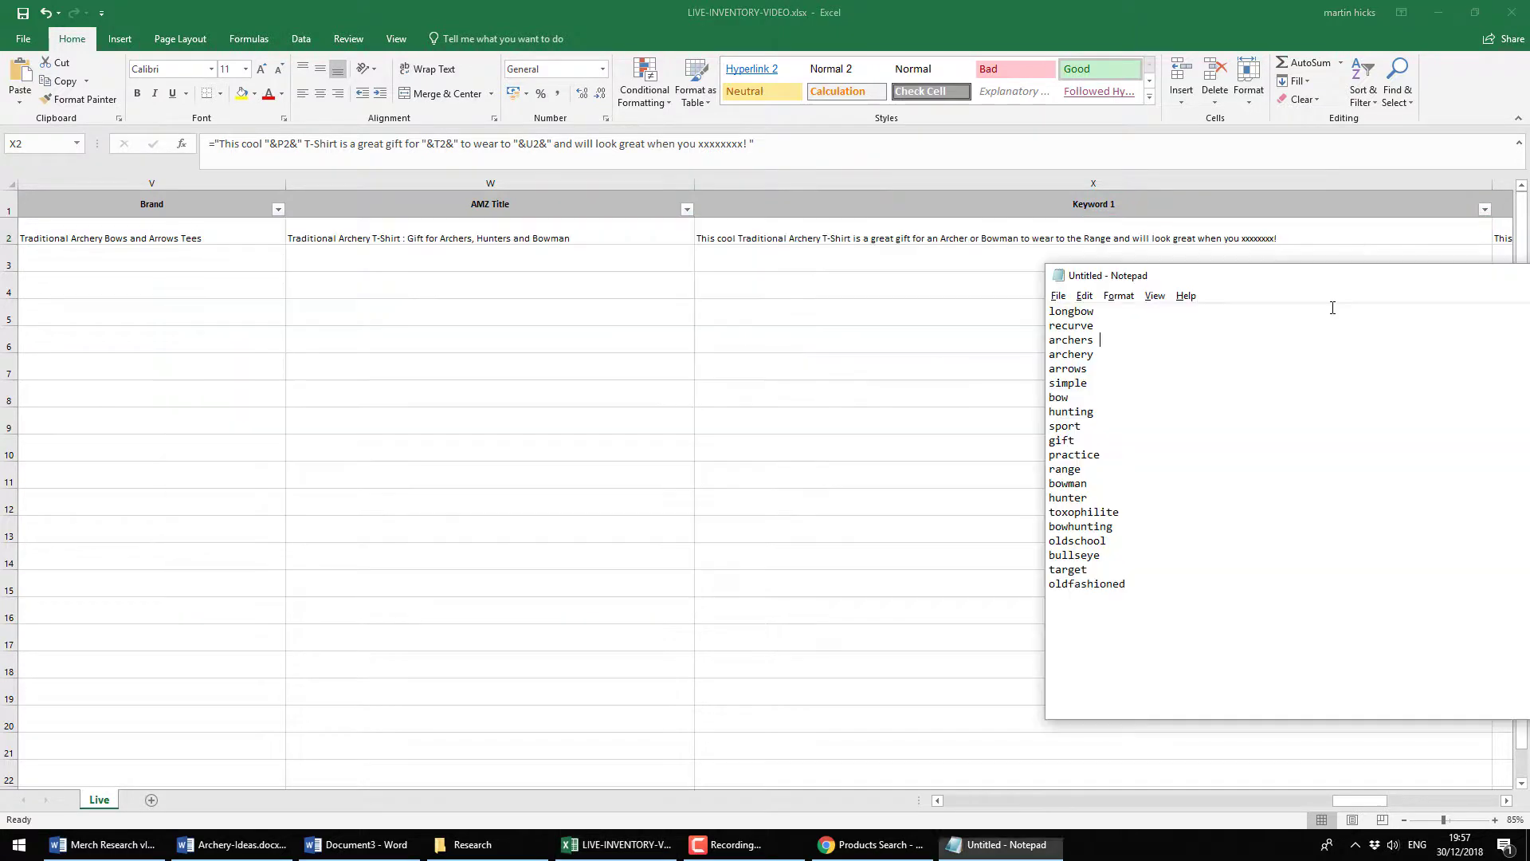
{"action": "double_click", "coordinate": [1282, 398]}
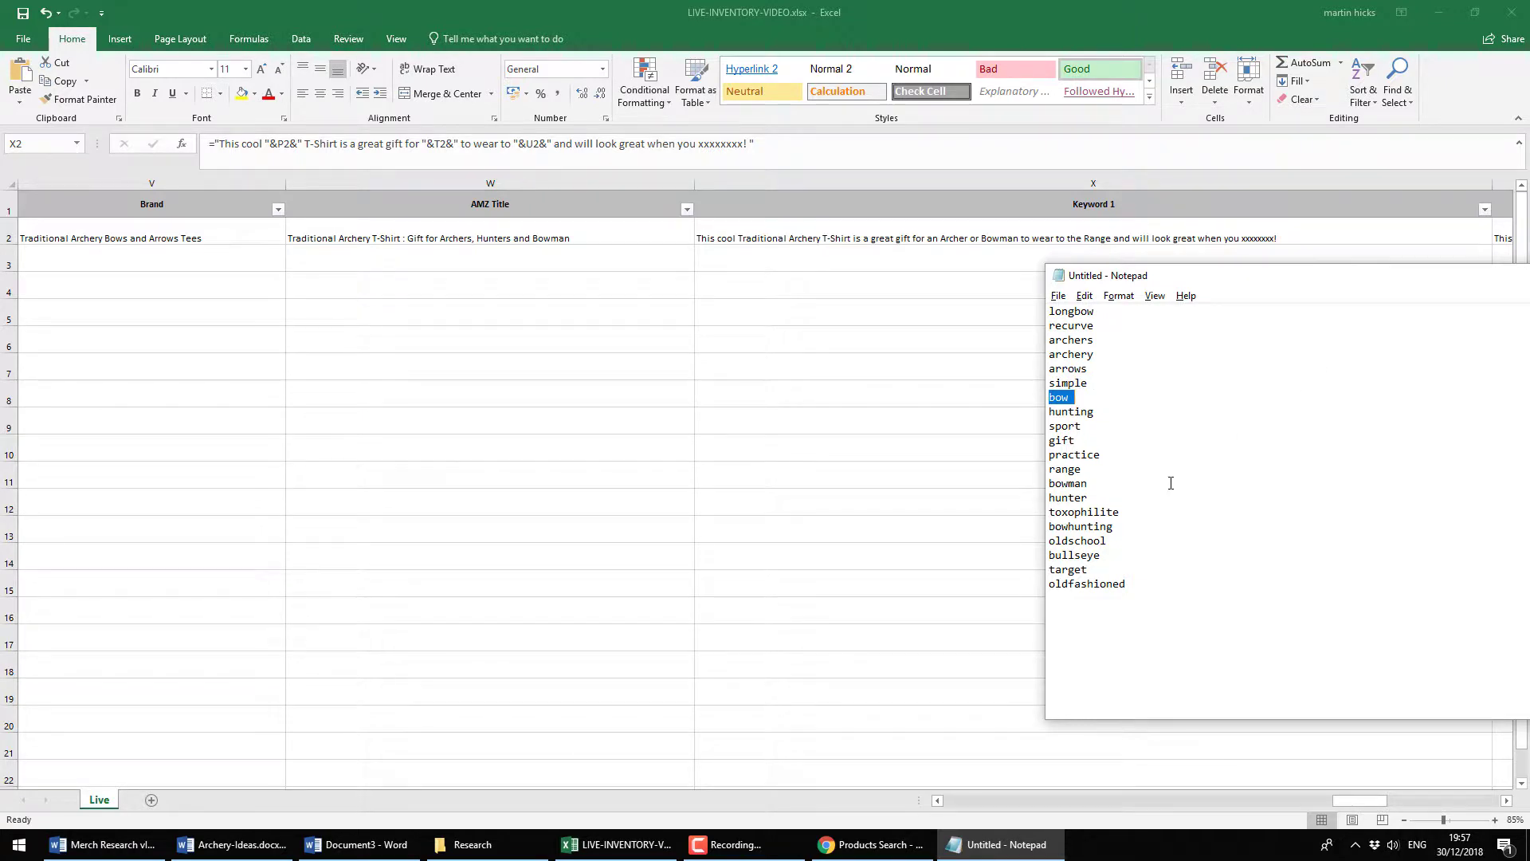
{"action": "left_click", "coordinate": [1183, 538]}
{"action": "key", "text": "shift+Home"}
{"action": "key", "text": "shift+Up"}
{"action": "key", "text": "ctrl+c"}
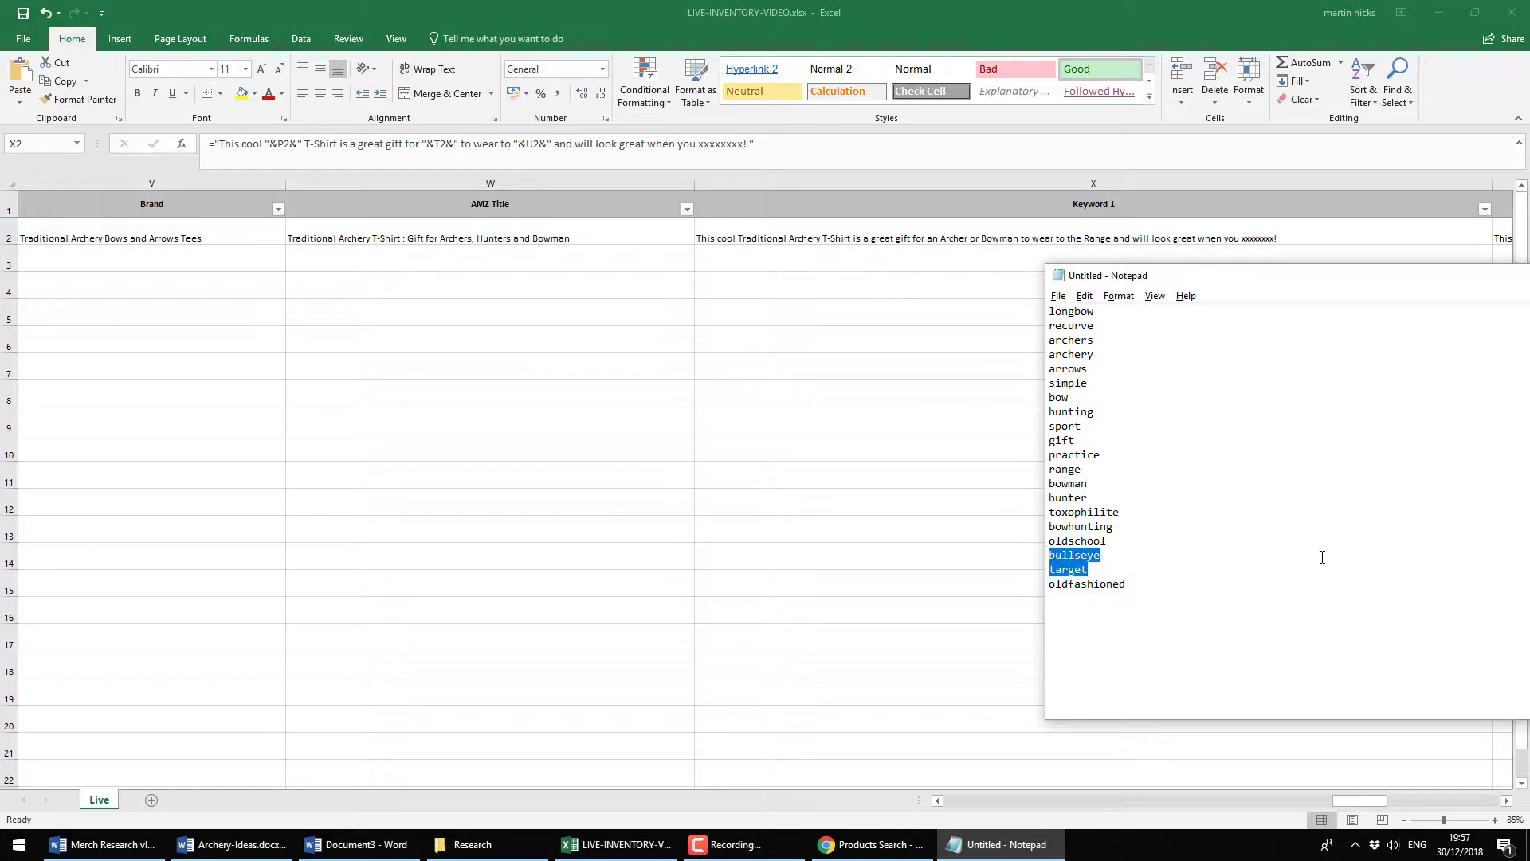
{"action": "key", "text": "Delete"}
{"action": "key", "text": "Return"}
{"action": "key", "text": "Return"}
{"action": "key", "text": "Return"}
{"action": "key", "text": "Return"}
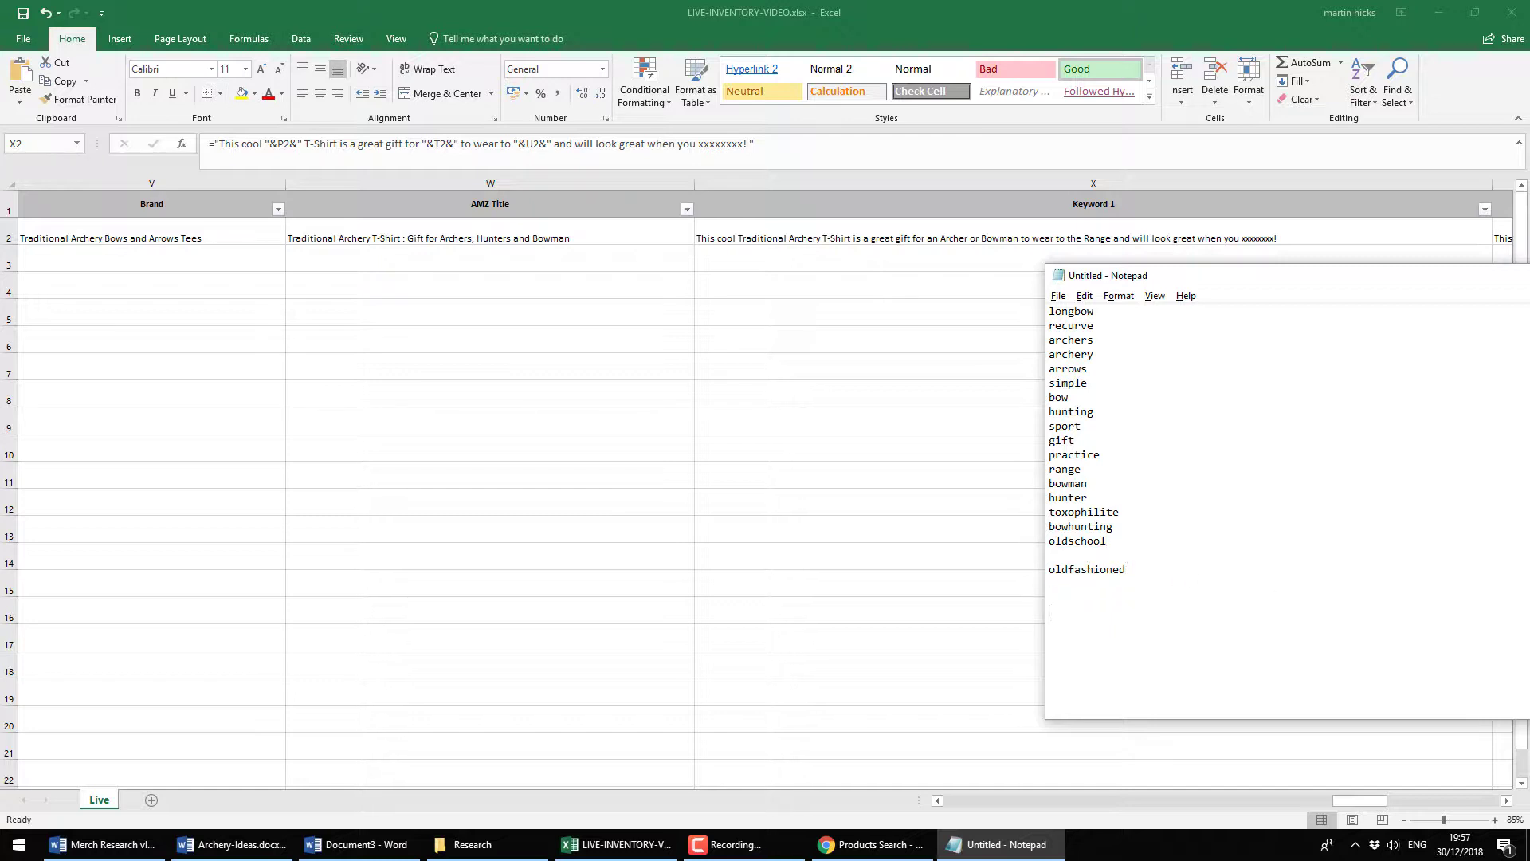
{"action": "key", "text": "ctrl+v"}
Move the keyword "arrows" in Notepad to the line directly above "bullseye" in the separate group
{"action": "left_click_drag", "start_coordinate": [1095, 368], "coordinate": [1040, 371]}
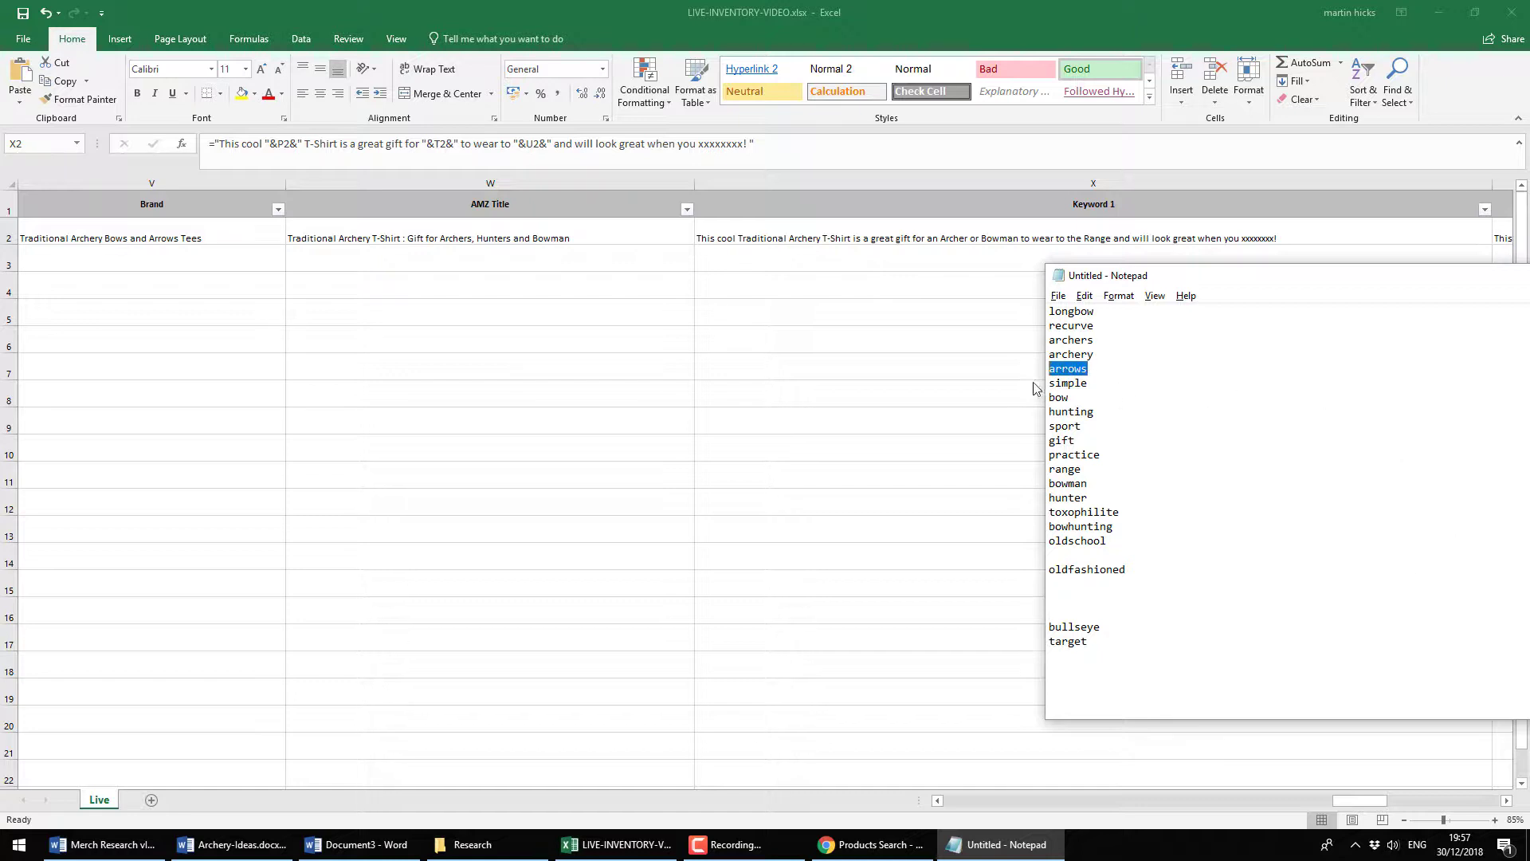
{"action": "key", "text": "ctrl+x"}
{"action": "left_click", "coordinate": [1140, 615]}
{"action": "key", "text": "ctrl+v"}
In the workbook's row 2 Keyword 1 formula, insert "are shooting a few arrrows at the bulleye traget" before the x placeholder
{"action": "left_click", "coordinate": [841, 239]}
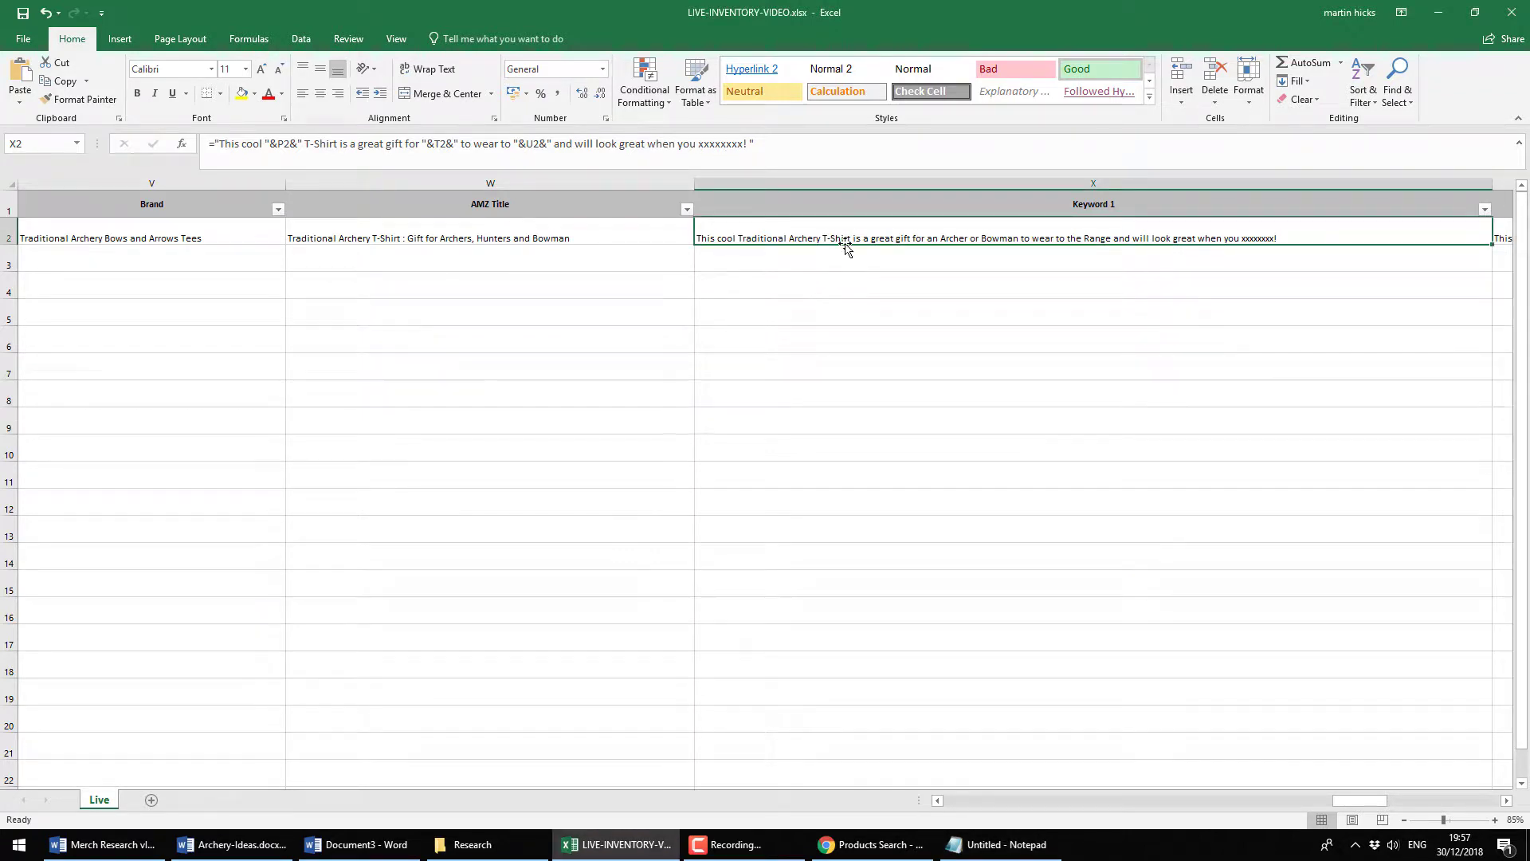
{"action": "left_click", "coordinate": [698, 144]}
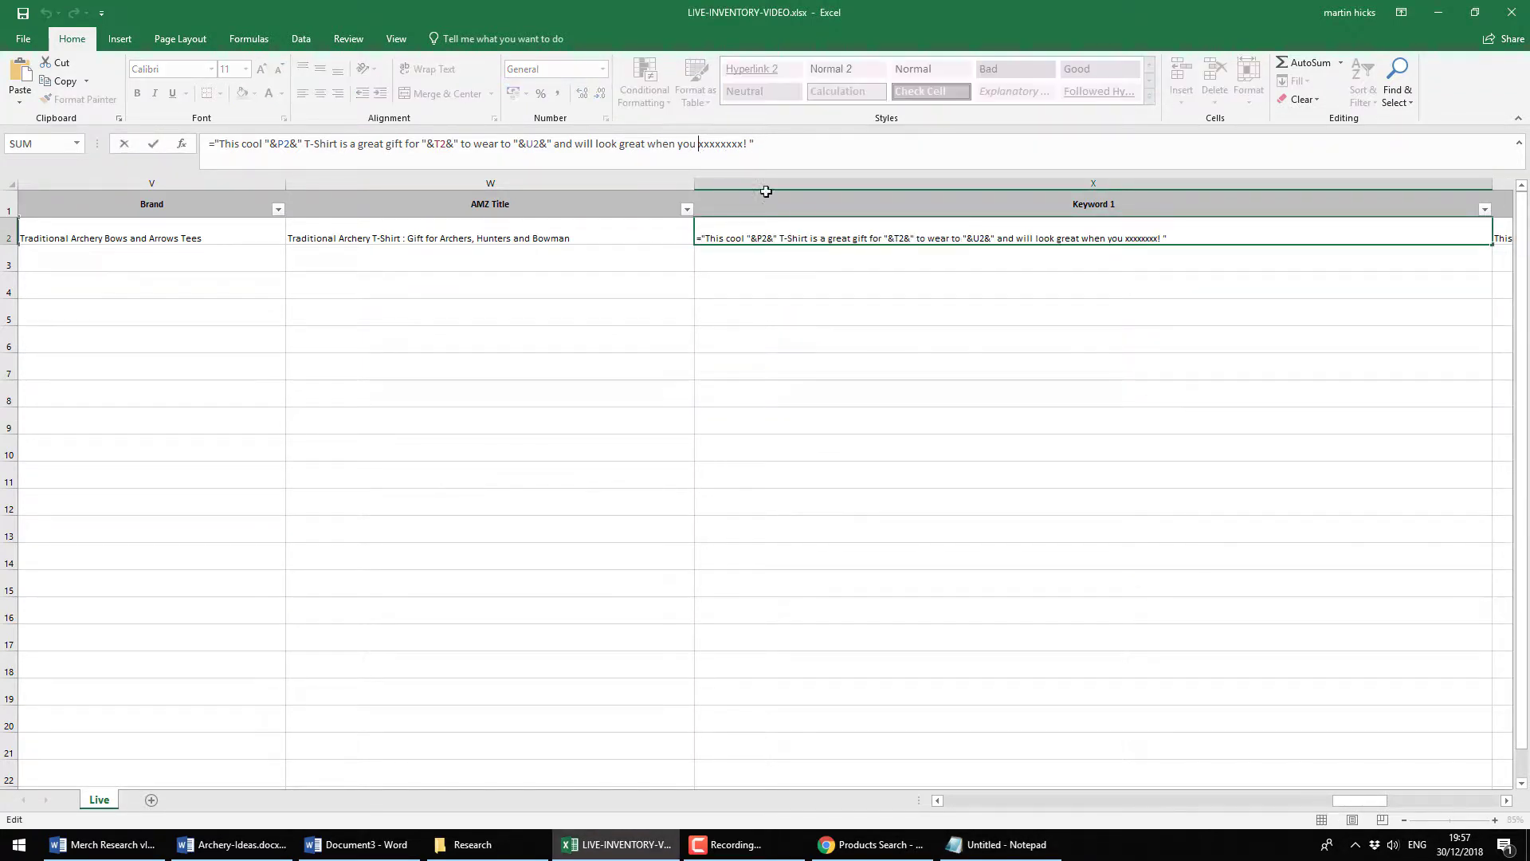
{"action": "type", "text": "are shooting a few a"}
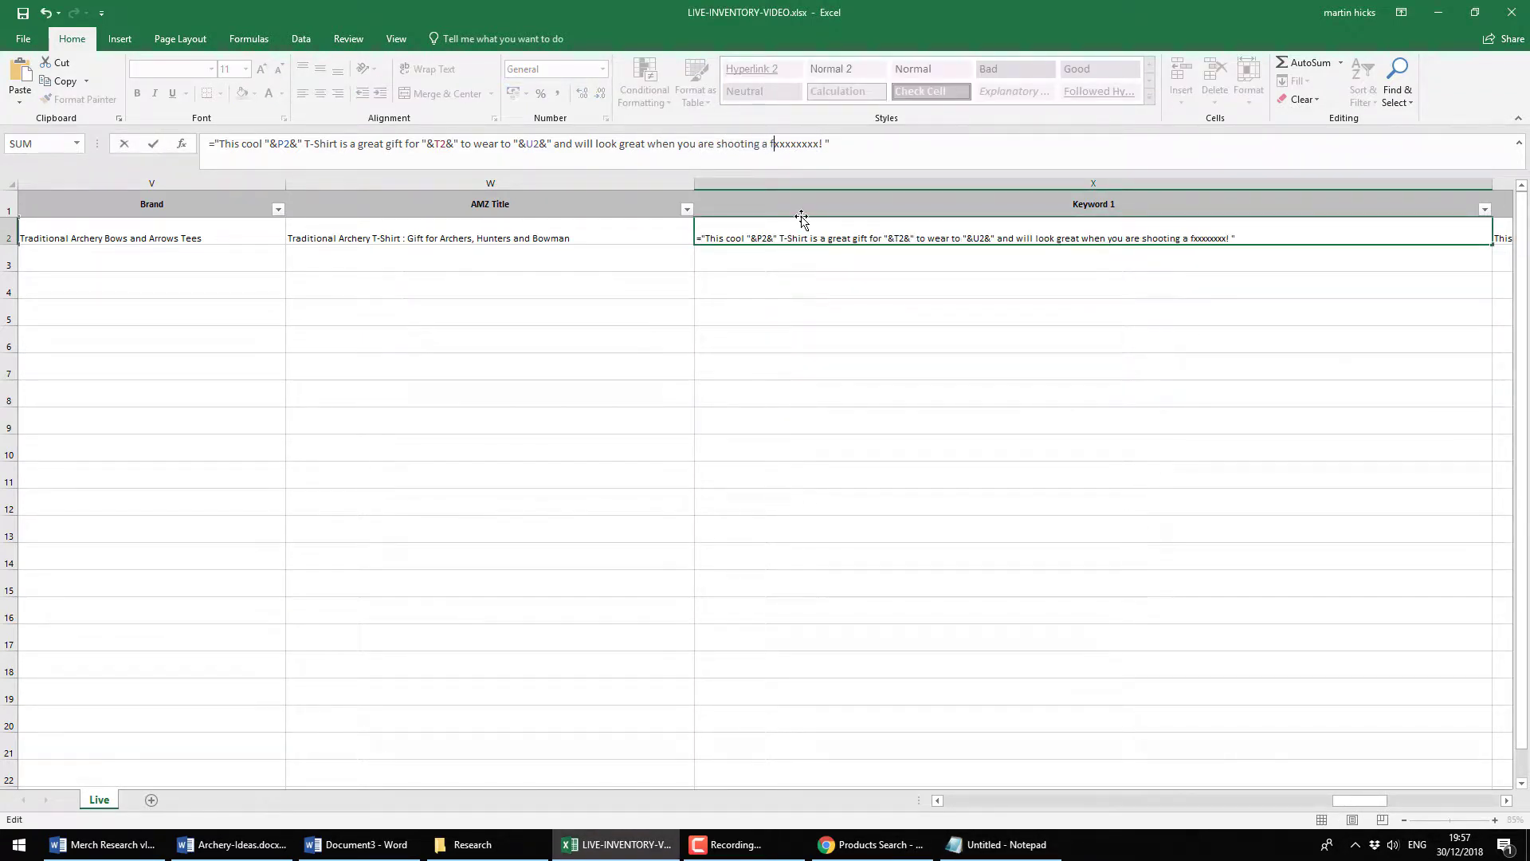
{"action": "type", "text": "rrrows "}
{"action": "type", "text": "at the bulle"}
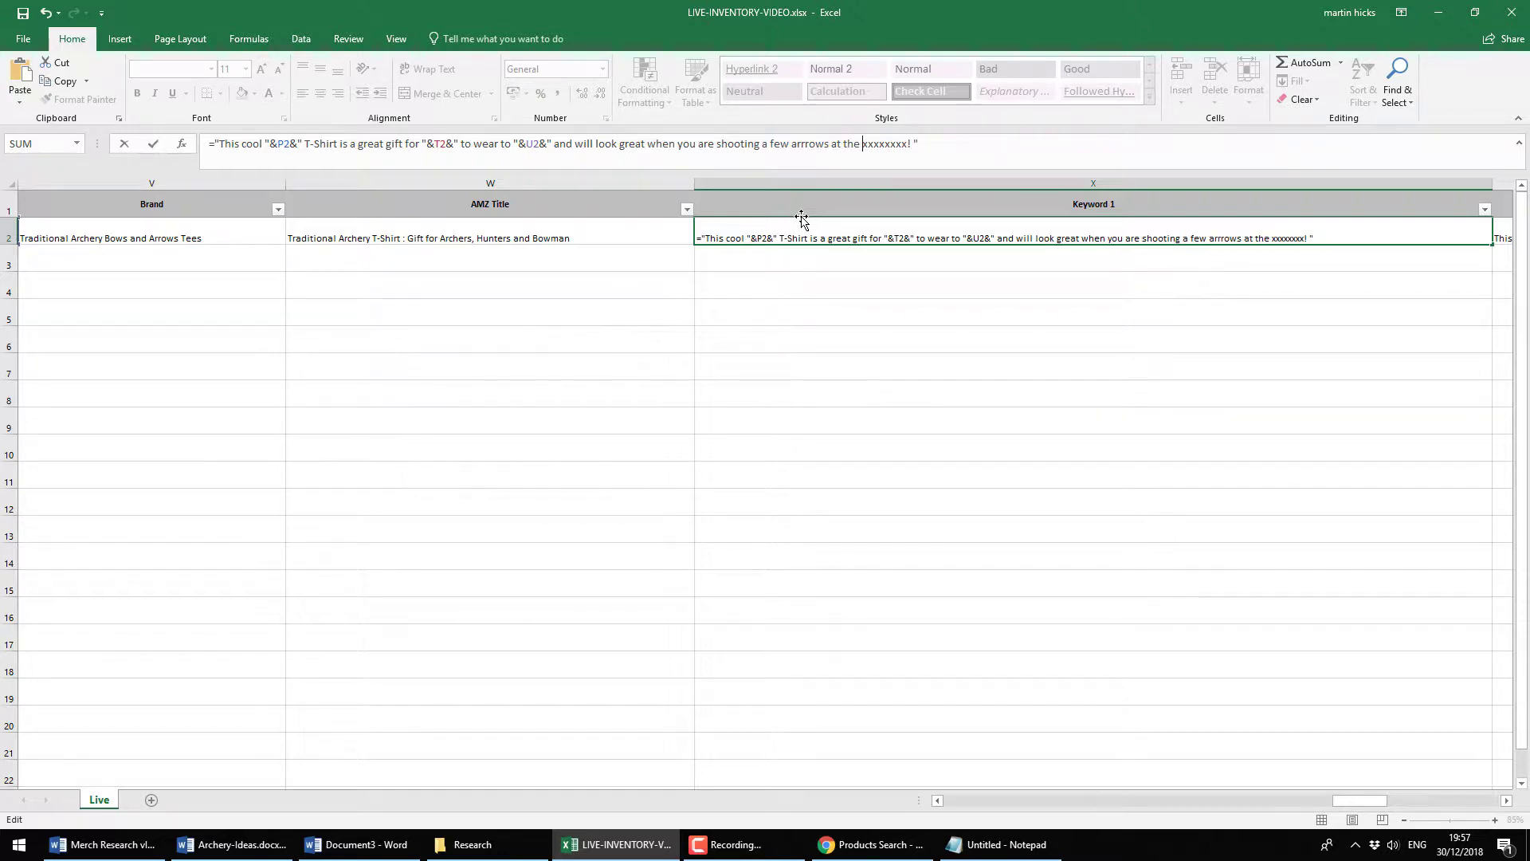
{"action": "type", "text": "ye rag"}
{"action": "key", "text": "BackSpace"}
{"action": "key", "text": "BackSpace"}
{"action": "key", "text": "BackSpace"}
{"action": "type", "text": "traget"}
Correct the misspelled words in the Keyword 1 formula to "arrows" and "target"
{"action": "key", "text": "Left"}
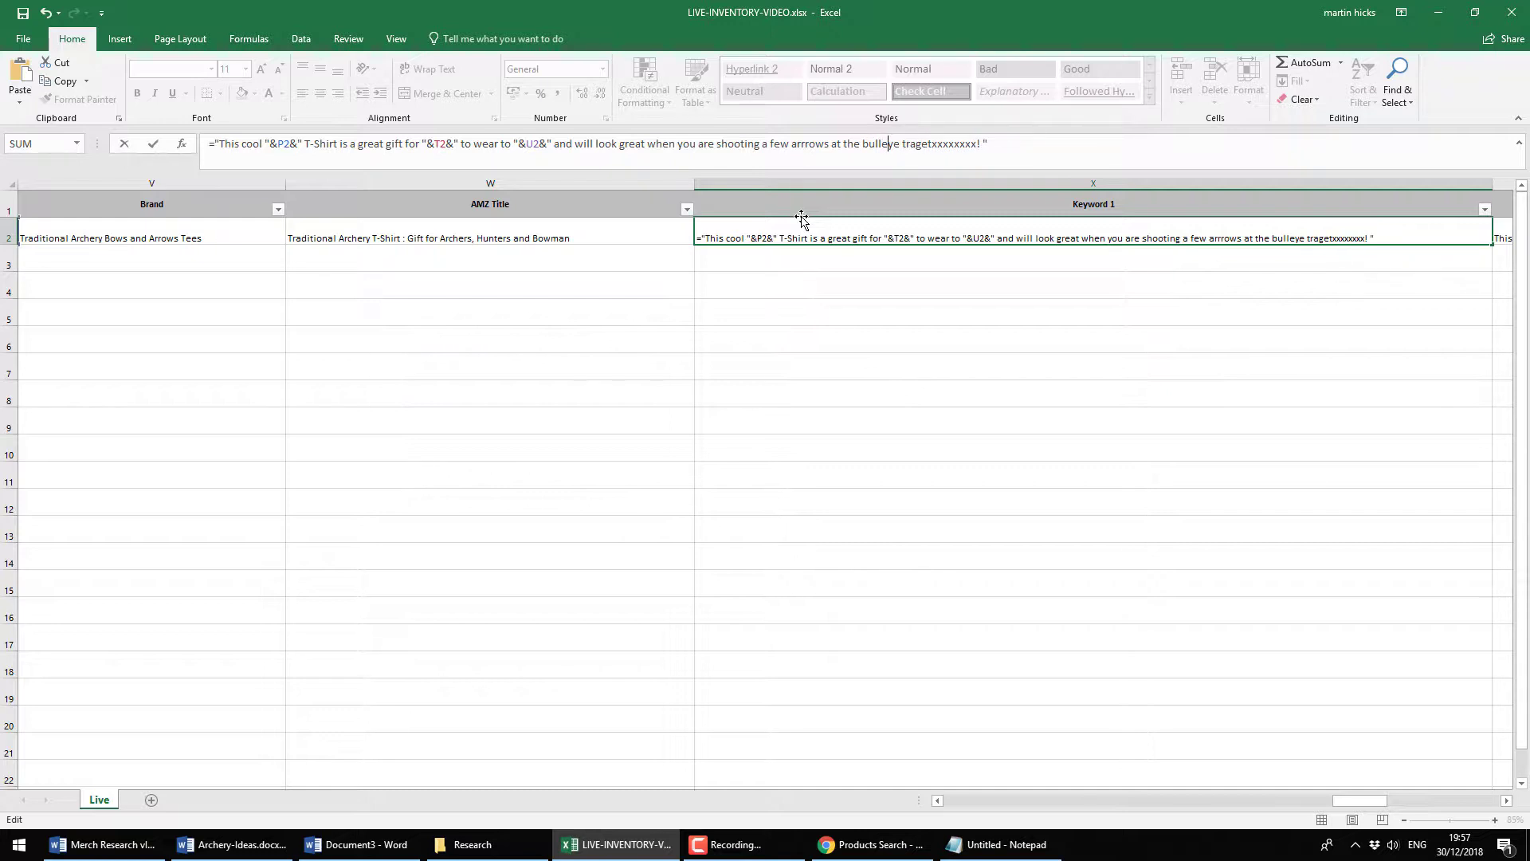
{"action": "key", "text": "Left"}
{"action": "key", "text": "Left"}
{"action": "key", "text": "Left"}
{"action": "key", "text": "Left"}
{"action": "key", "text": "Left"}
{"action": "key", "text": "Left"}
{"action": "key", "text": "Left"}
{"action": "key", "text": "Left"}
{"action": "key", "text": "Left"}
{"action": "key", "text": "Left"}
{"action": "key", "text": "Delete"}
{"action": "key", "text": "Right"}
{"action": "key", "text": "Right"}
{"action": "key", "text": "Right"}
{"action": "key", "text": "Right"}
{"action": "key", "text": "Right"}
{"action": "key", "text": "Right"}
{"action": "key", "text": "Right"}
{"action": "key", "text": "Right"}
{"action": "key", "text": "Right"}
{"action": "key", "text": "Right"}
{"action": "key", "text": "Right"}
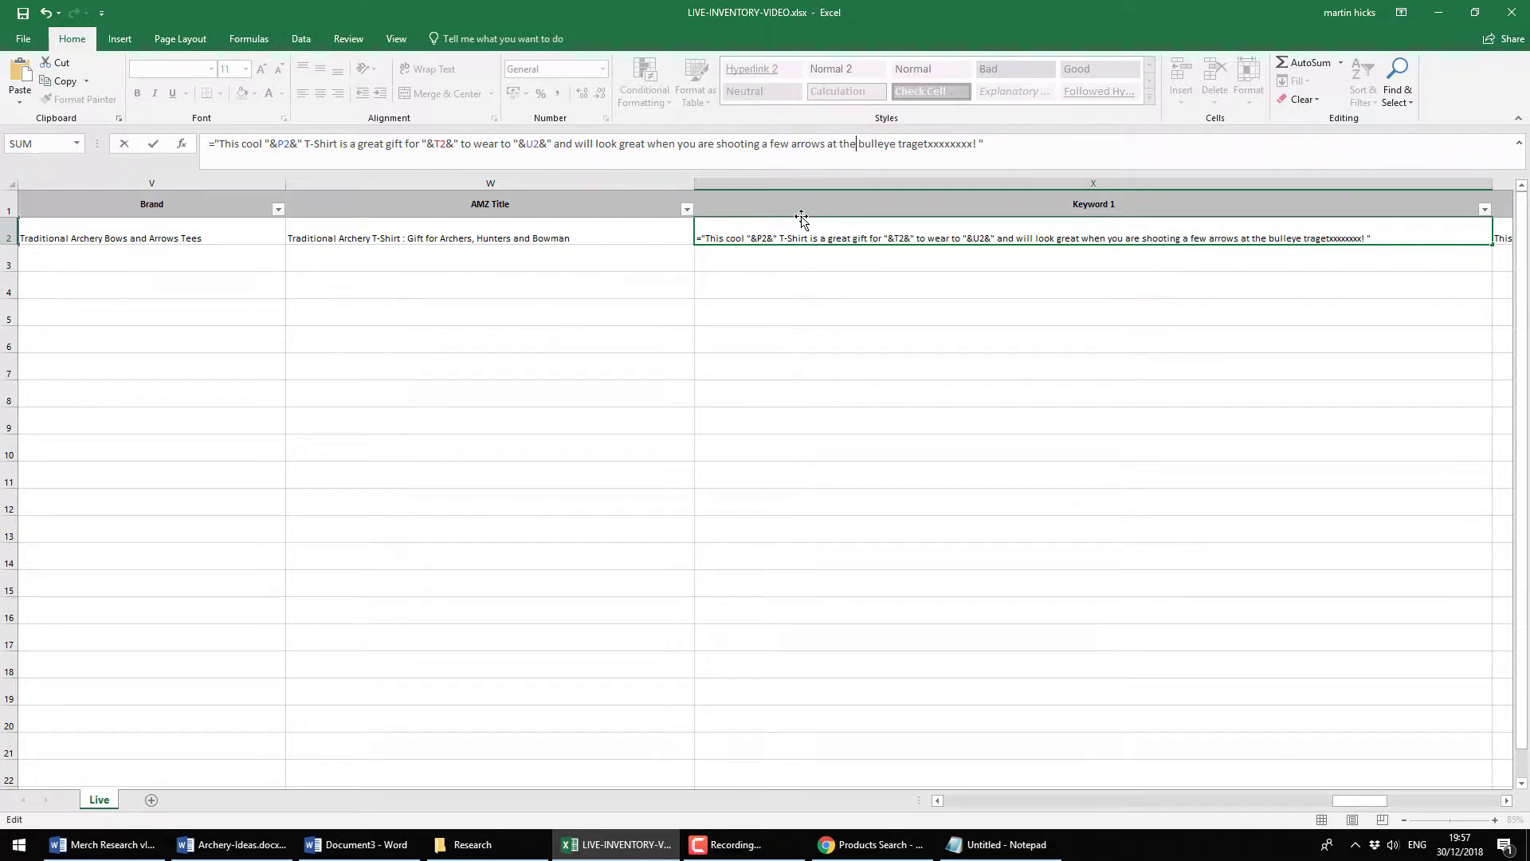
{"action": "key", "text": "Right"}
{"action": "key", "text": "Right"}
{"action": "key", "text": "Right"}
{"action": "key", "text": "Right"}
{"action": "key", "text": "Delete"}
{"action": "key", "text": "Right"}
{"action": "type", "text": "r"}
{"action": "key", "text": "Right"}
Move the keywords "longbow" and "recurve" in Notepad to a new group below "target"
{"action": "key", "text": "alt+Tab"}
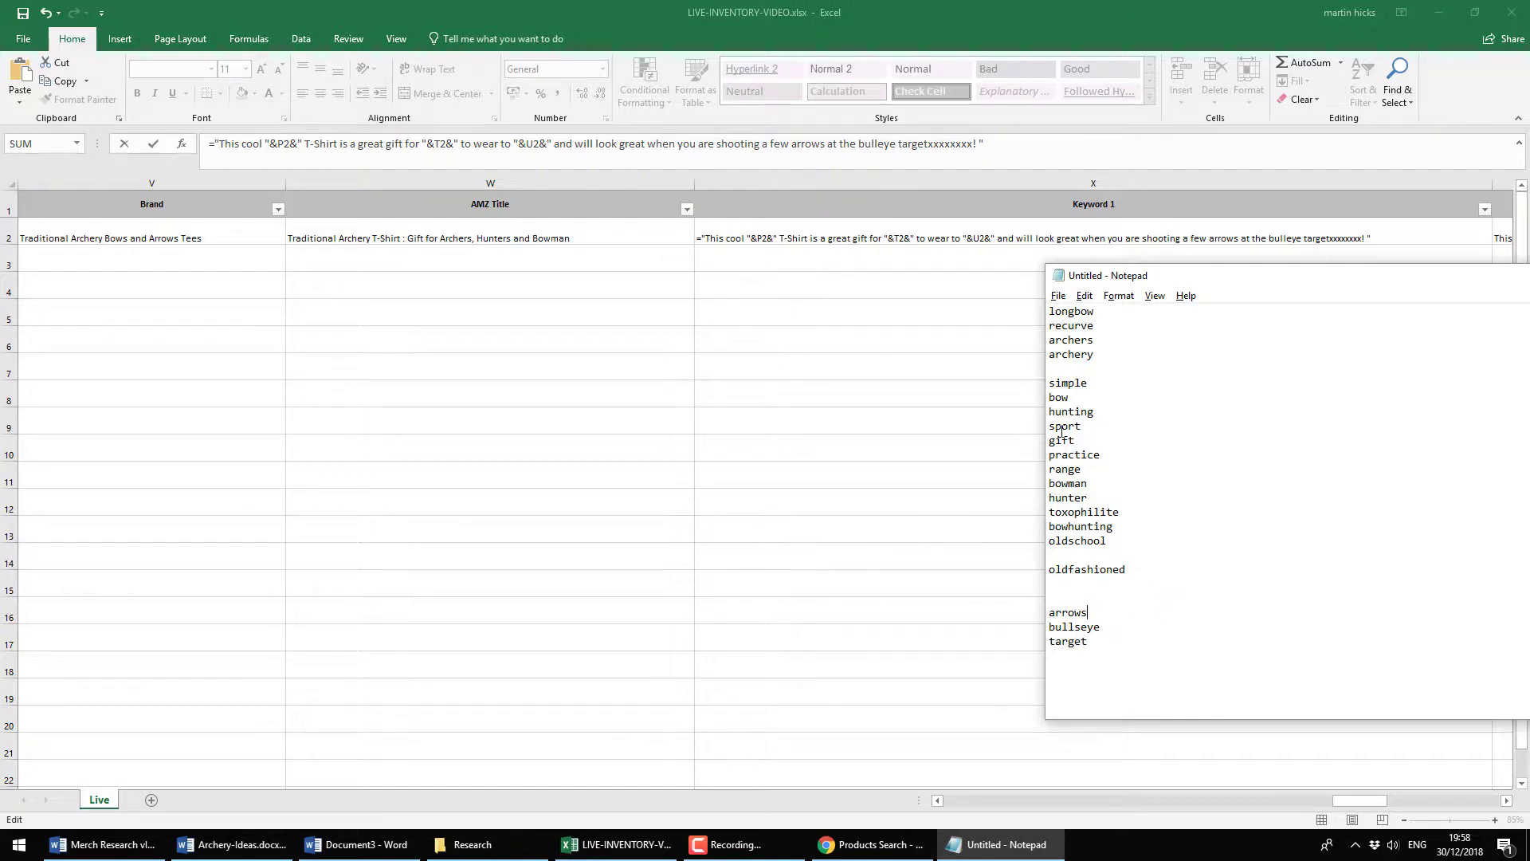
{"action": "double_click", "coordinate": [1110, 327]}
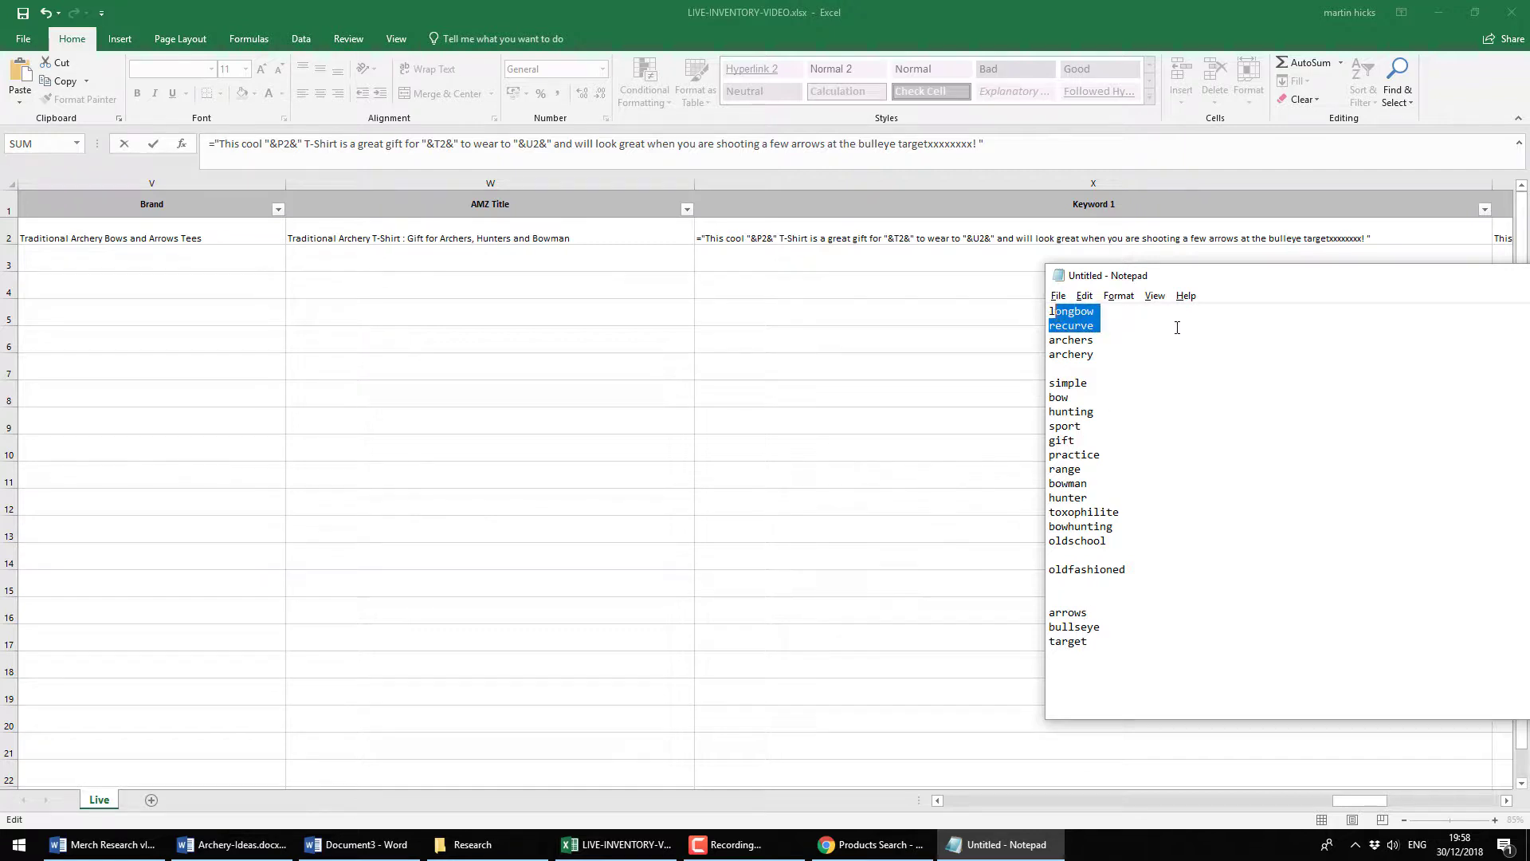
{"action": "left_click_drag", "start_coordinate": [1102, 325], "coordinate": [1049, 311]}
{"action": "key", "text": "BackSpace"}
{"action": "key", "text": "ctrl+v"}
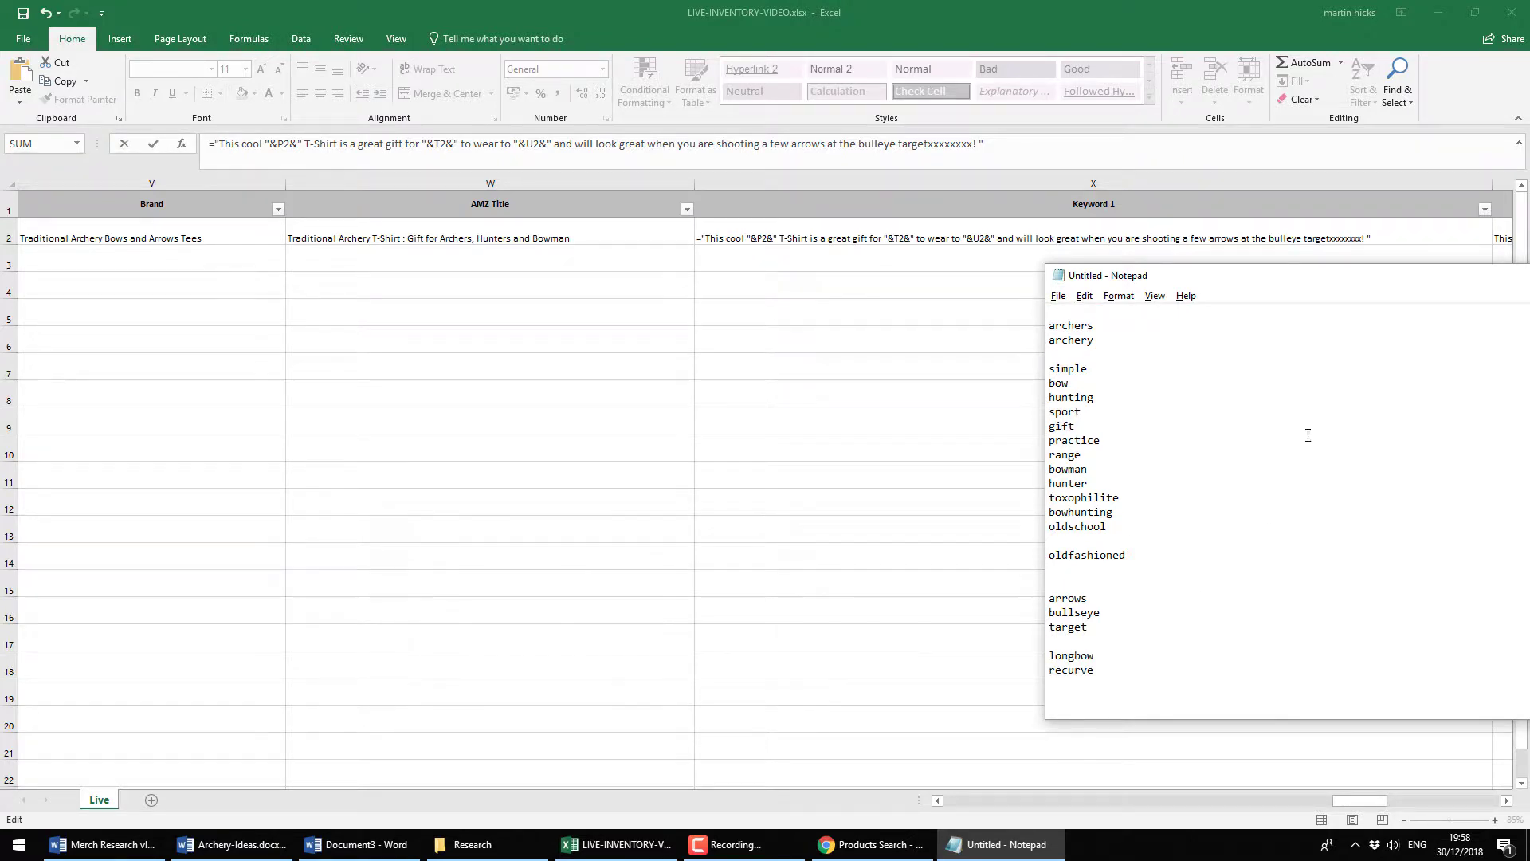
Replace the x placeholder in the Keyword 1 formula with "with your favorite bow" and check the finished sentence
{"action": "key", "text": "alt+Tab"}
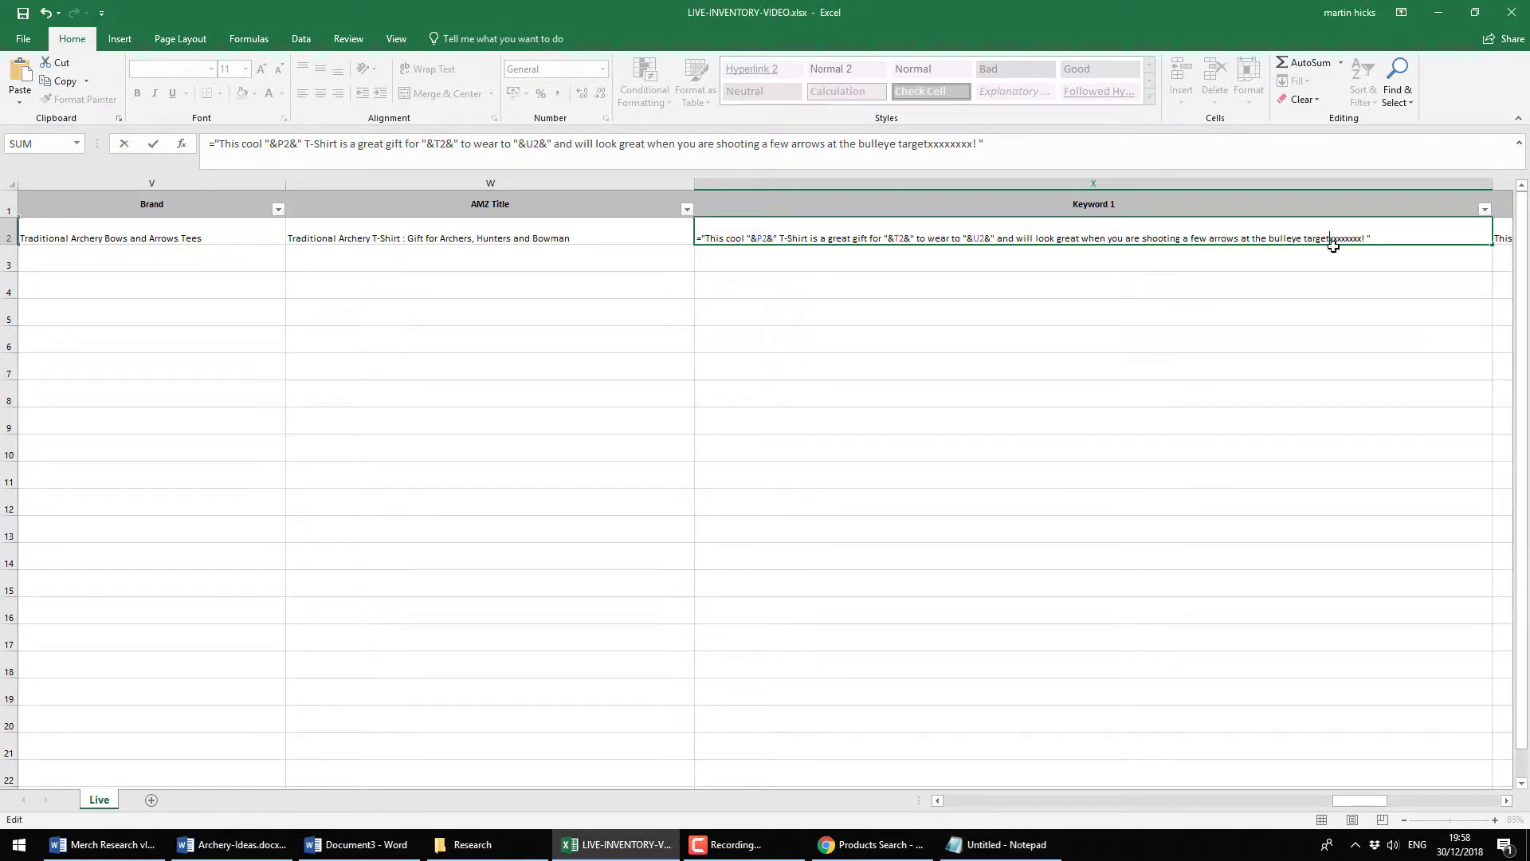
{"action": "left_click_drag", "start_coordinate": [929, 143], "coordinate": [975, 154]}
{"action": "key", "text": "BackSpace"}
{"action": "type", "text": "with your favorite "}
{"action": "type", "text": "!"}
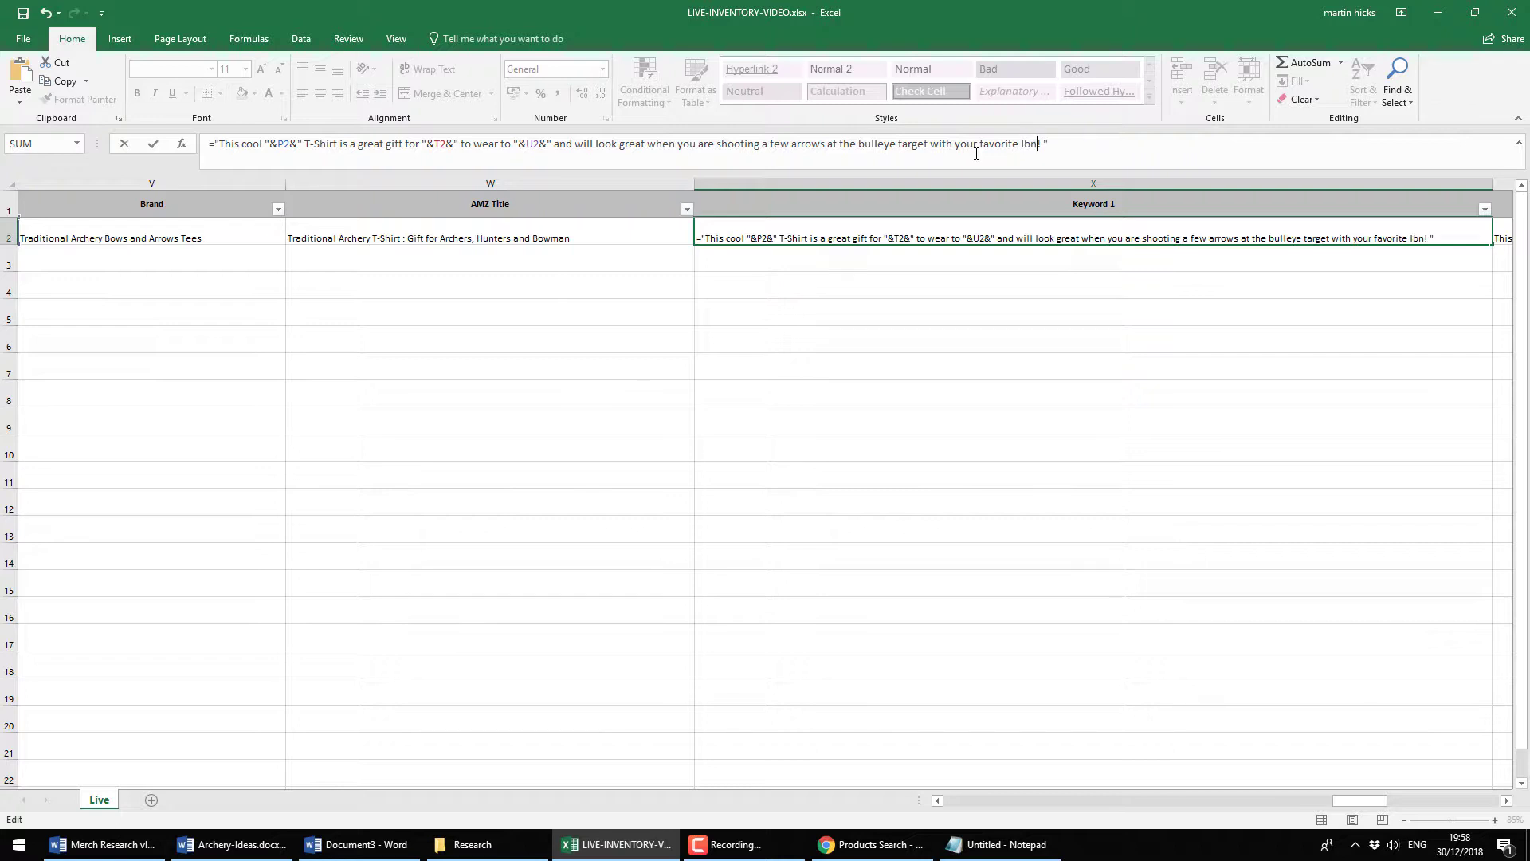
{"action": "key", "text": "BackSpace"}
{"action": "type", "text": "bow"}
{"action": "key", "text": "Tab"}
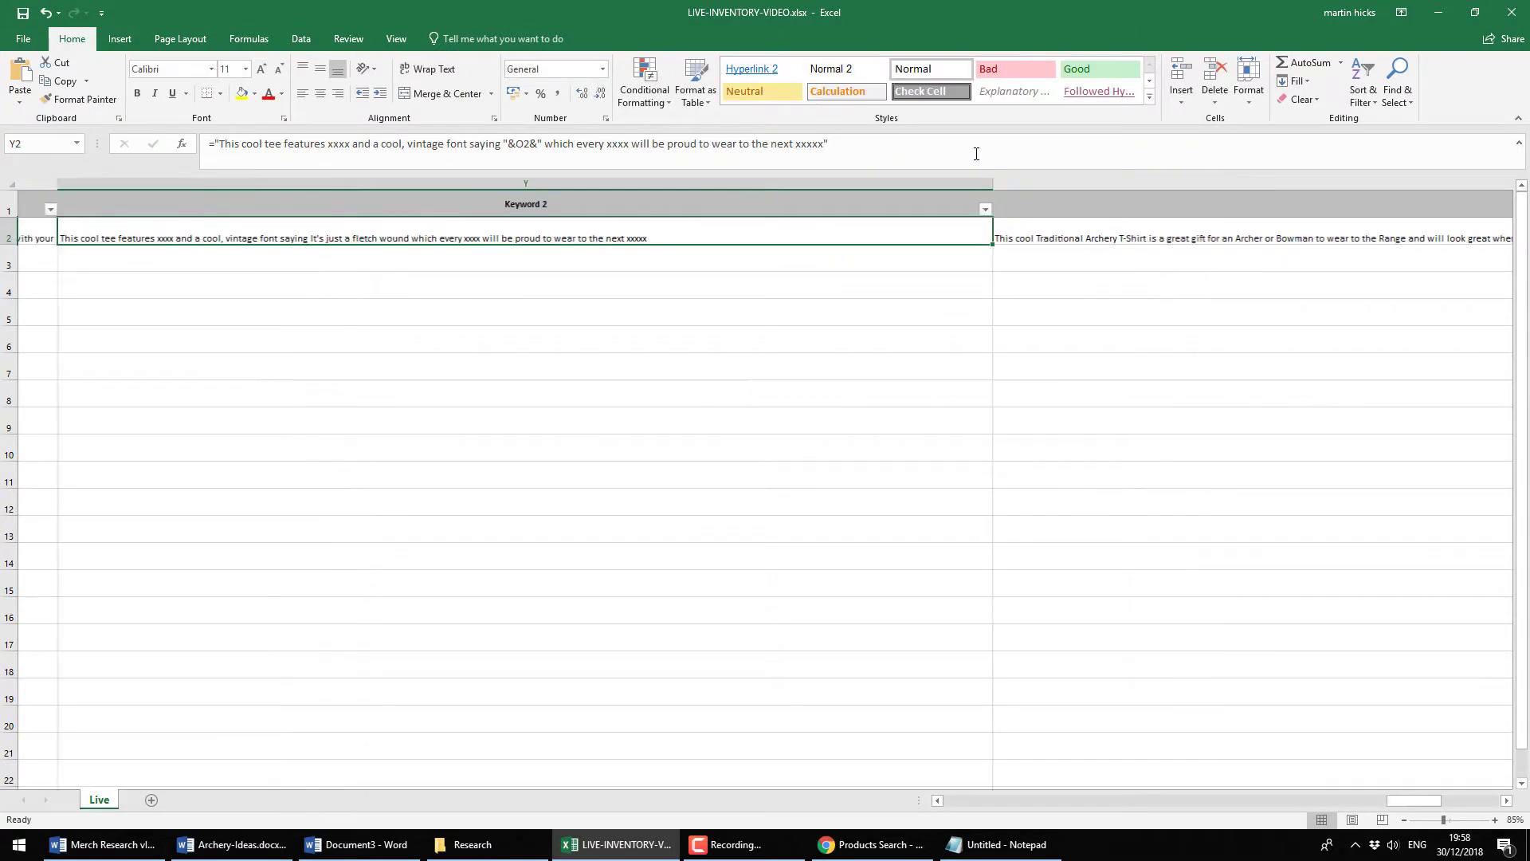
{"action": "key", "text": "Left"}
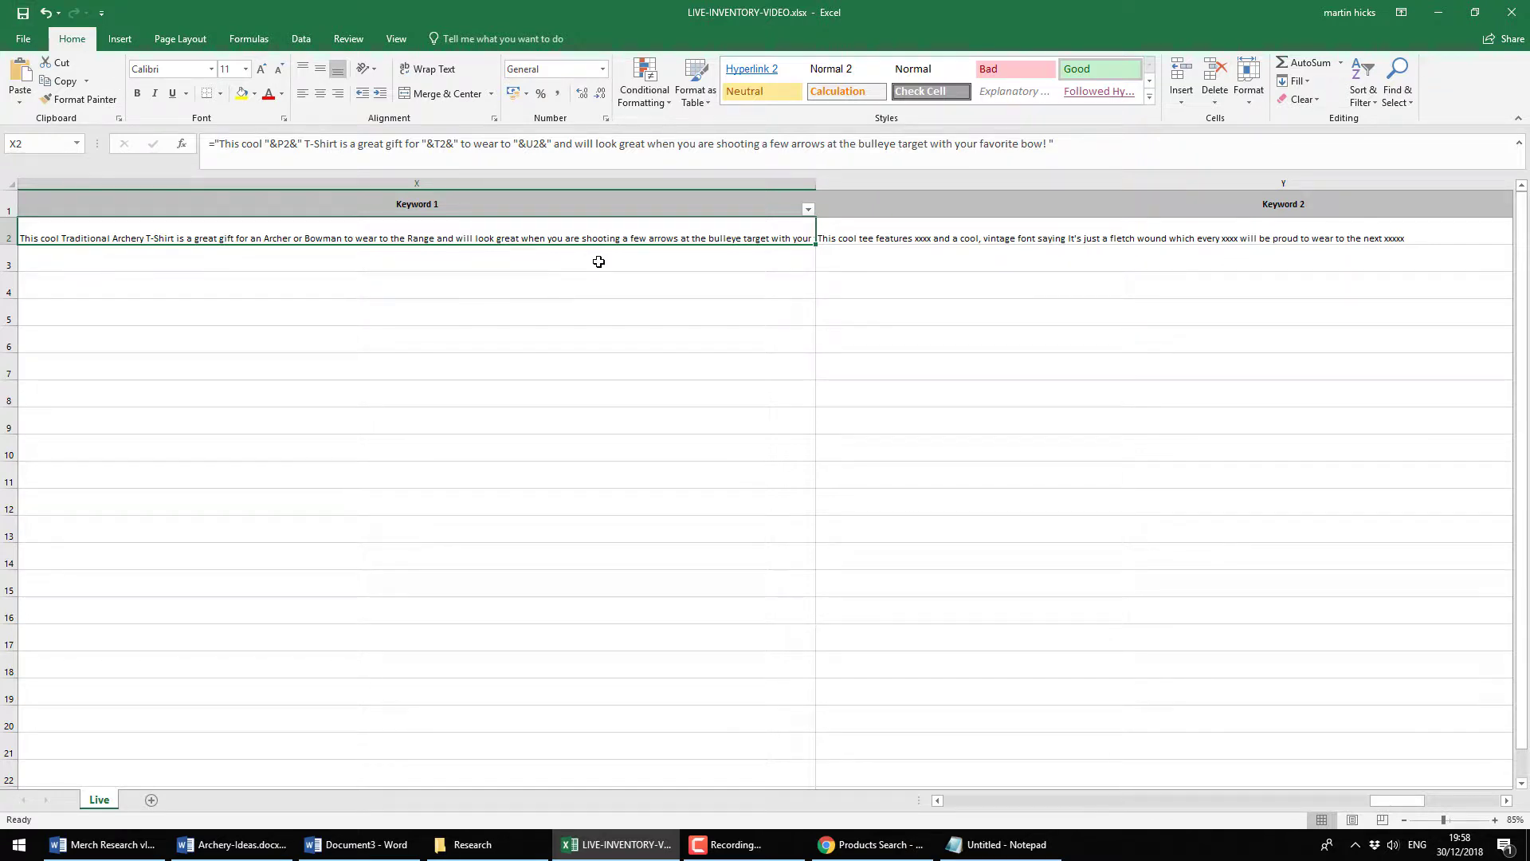
{"action": "key", "text": "Tab"}
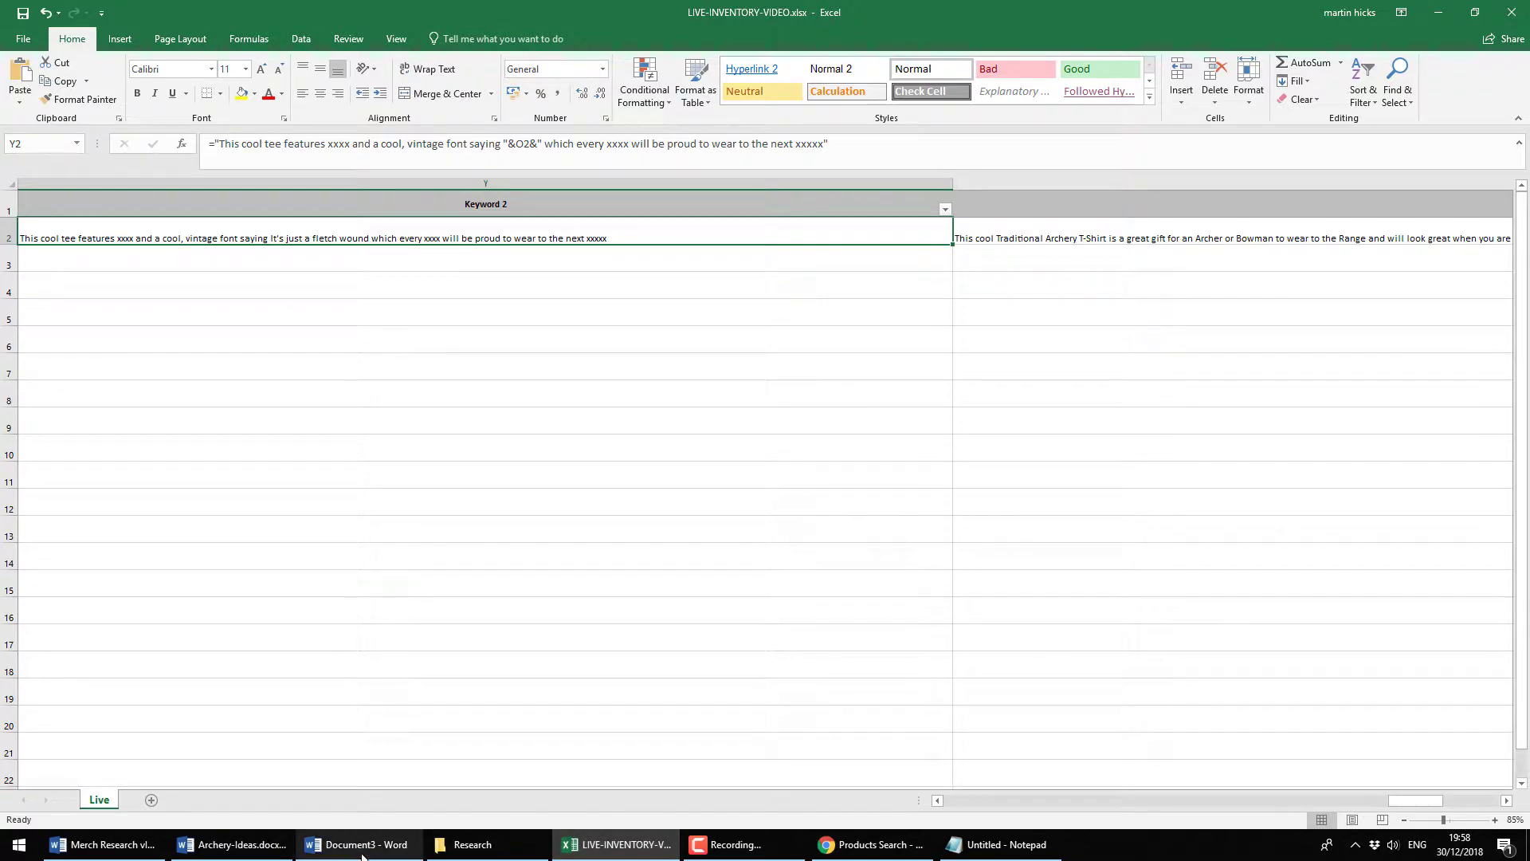
Check the design ideas in the Archery-Ideas Word document and return to the LIVE-INVENTORY-VIDEO workbook
{"action": "left_click", "coordinate": [368, 844]}
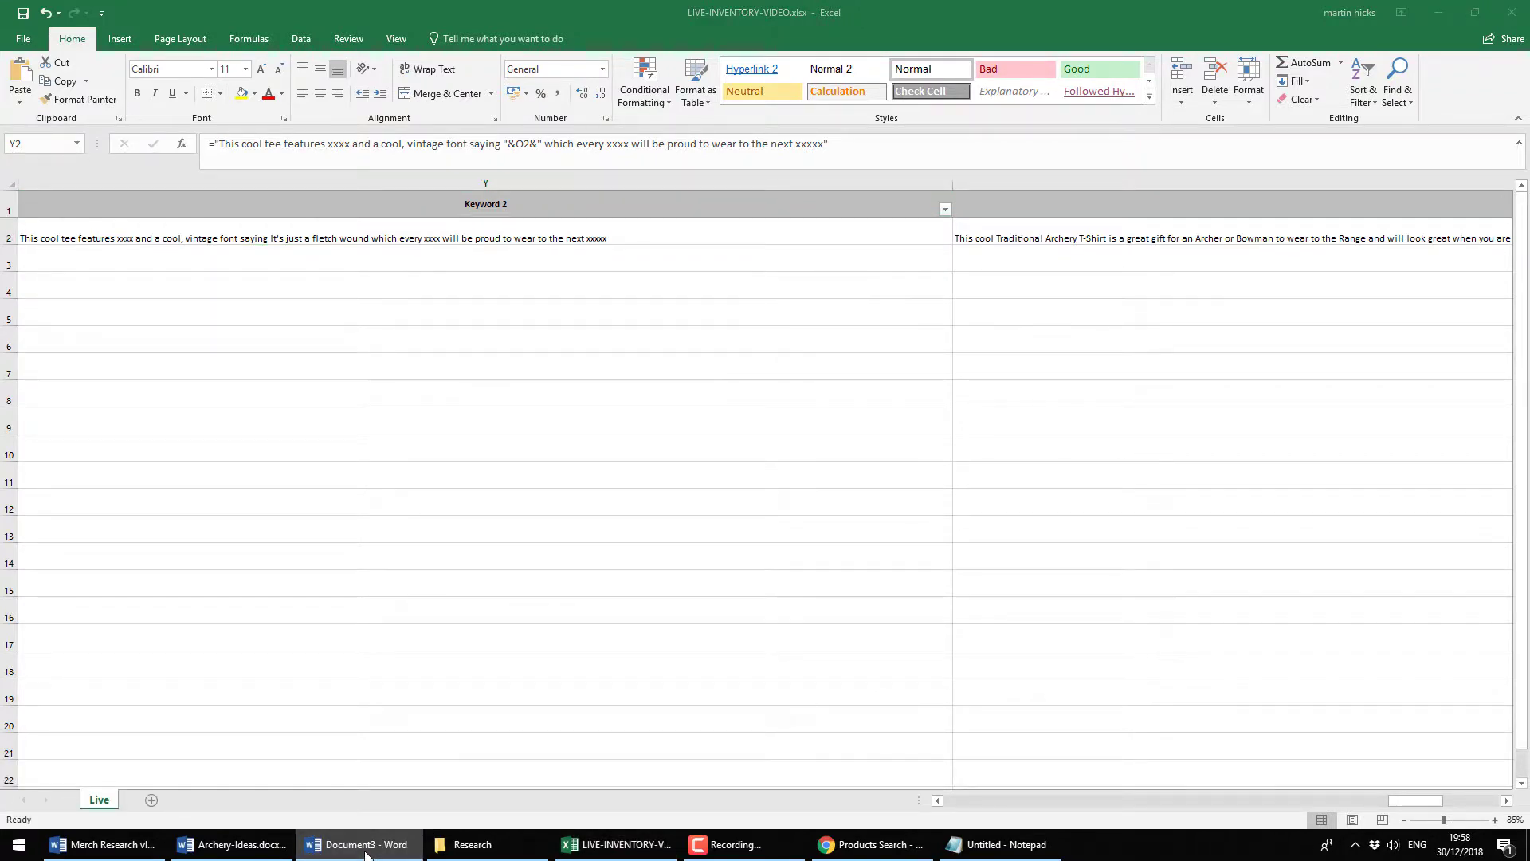
{"action": "left_click", "coordinate": [231, 844]}
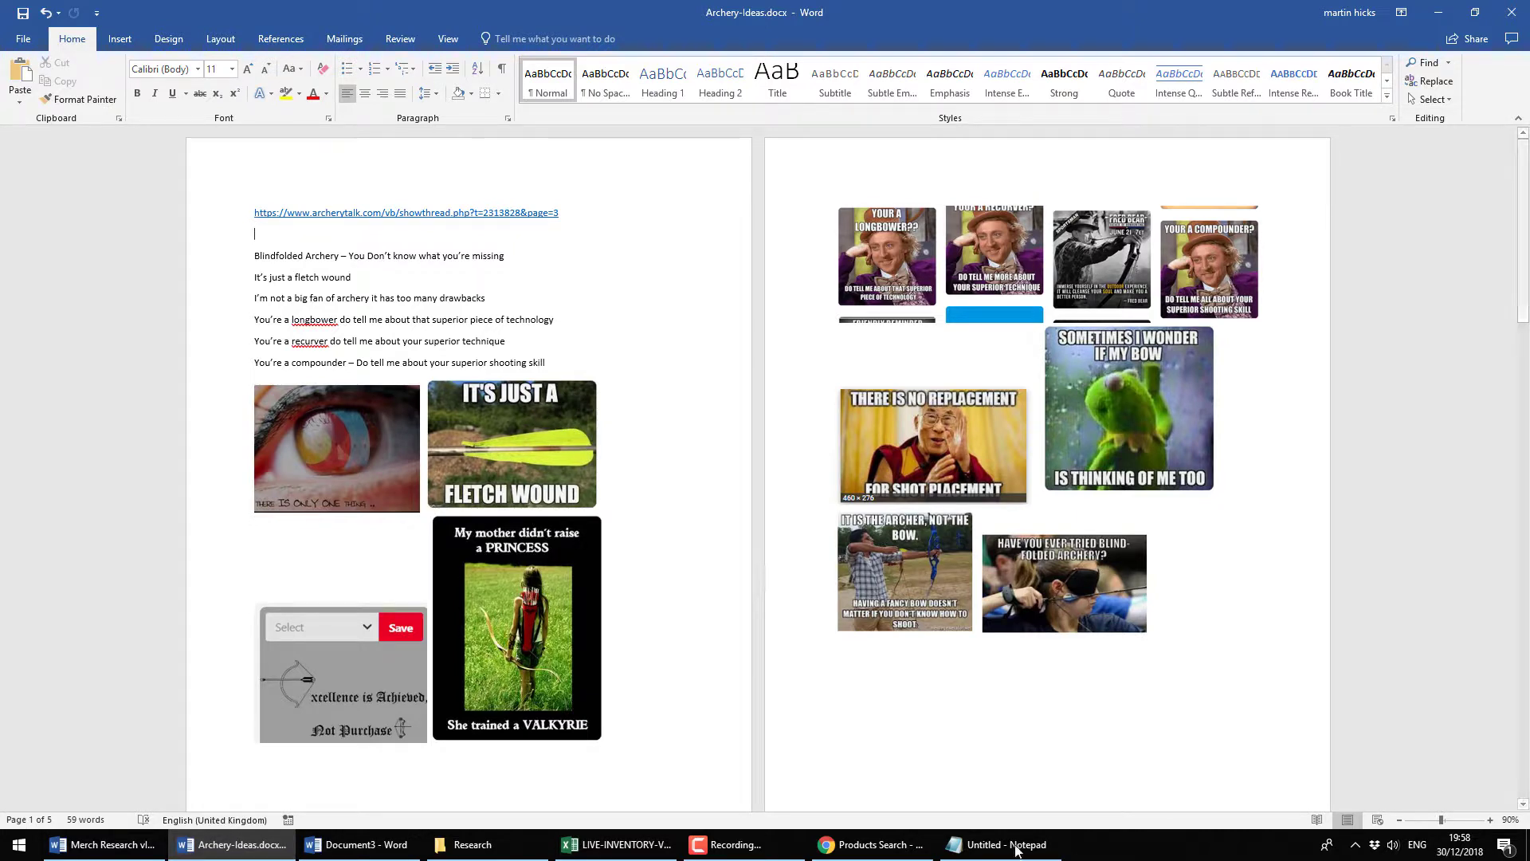
{"action": "key", "text": "alt+Tab"}
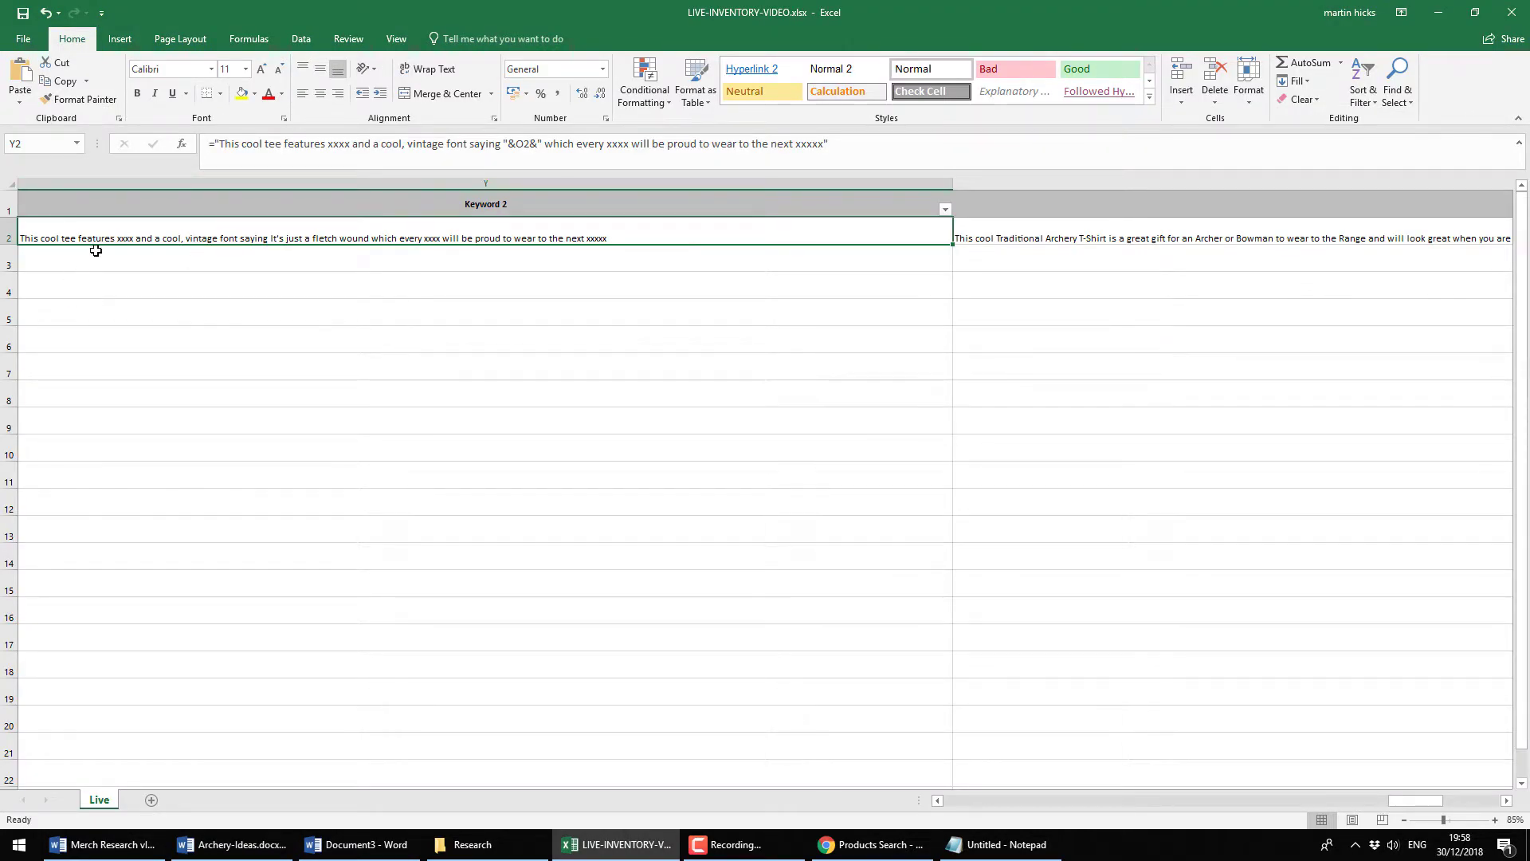
Try to replace the first x placeholder in the row 2 Keyword 2 formula with "an image of an arrow"
{"action": "left_click", "coordinate": [340, 146]}
{"action": "key", "text": "BackSpace"}
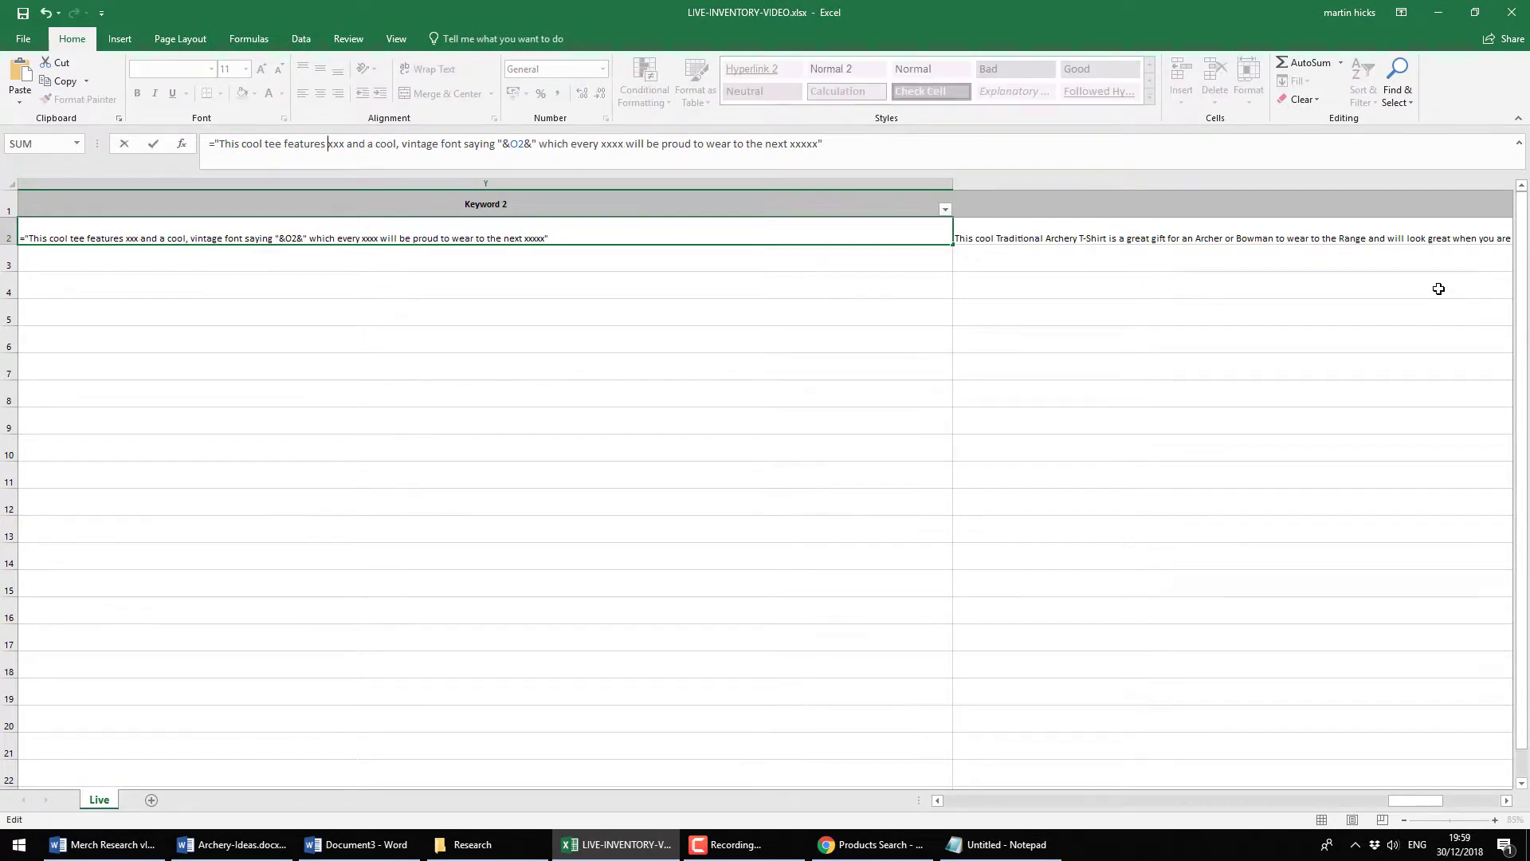
{"action": "type", "text": "a"}
{"action": "type", "text": "n im"}
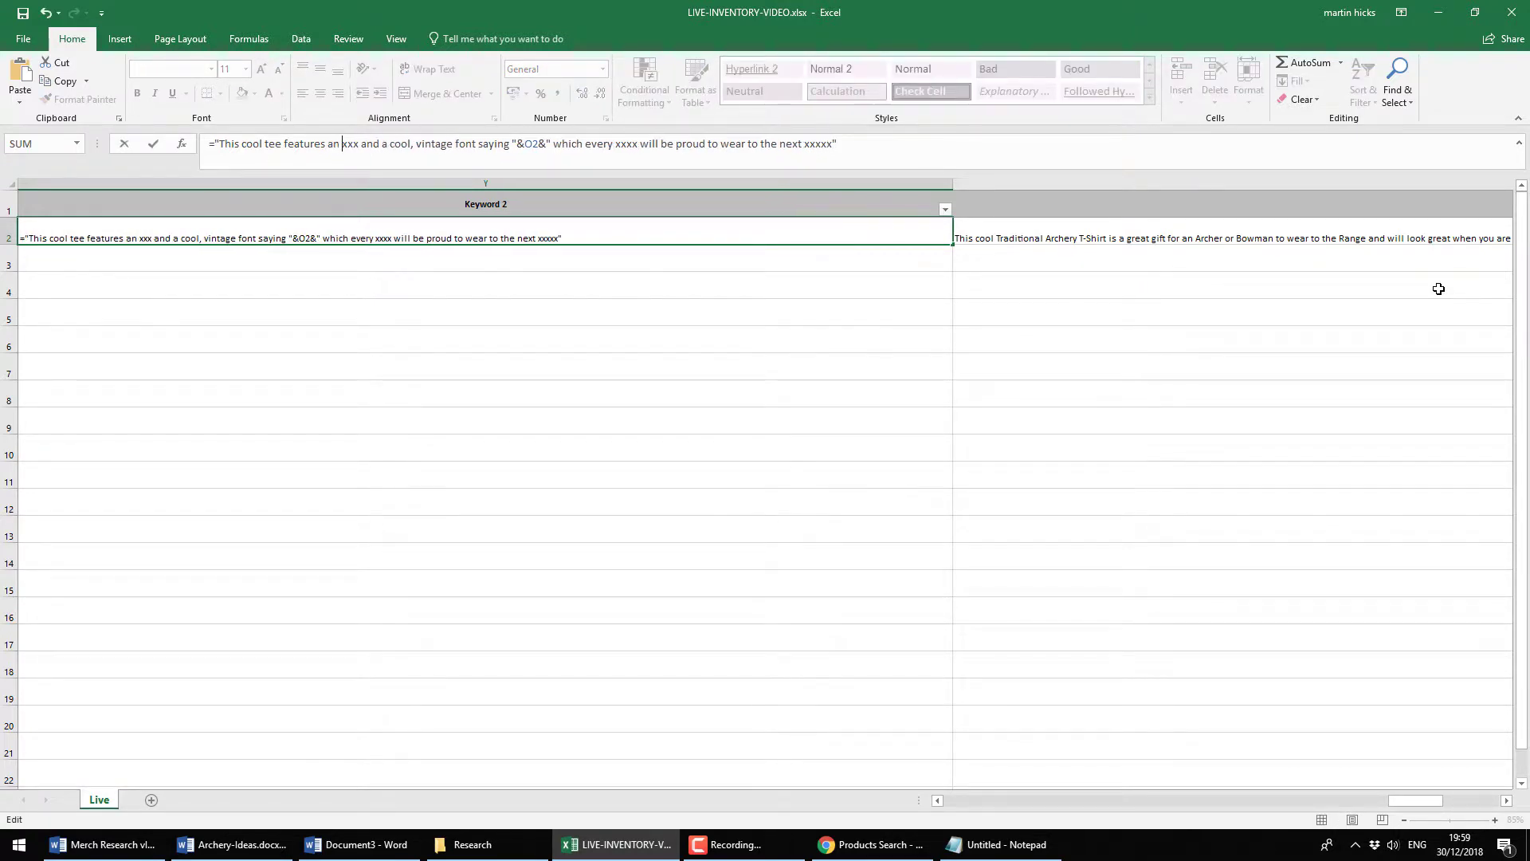
{"action": "type", "text": "age of an "}
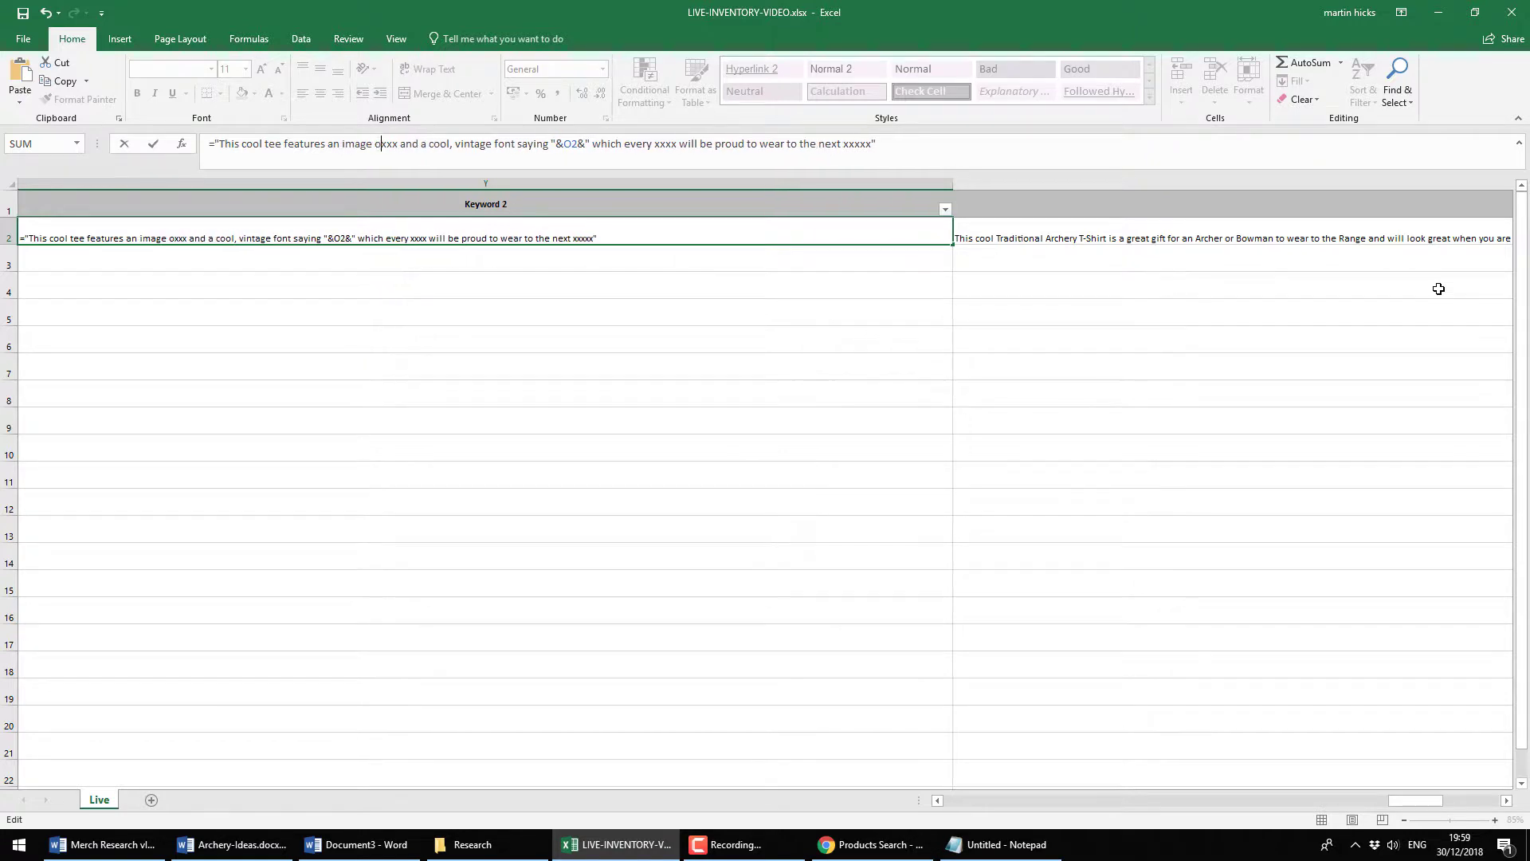
{"action": "type", "text": "arrow"}
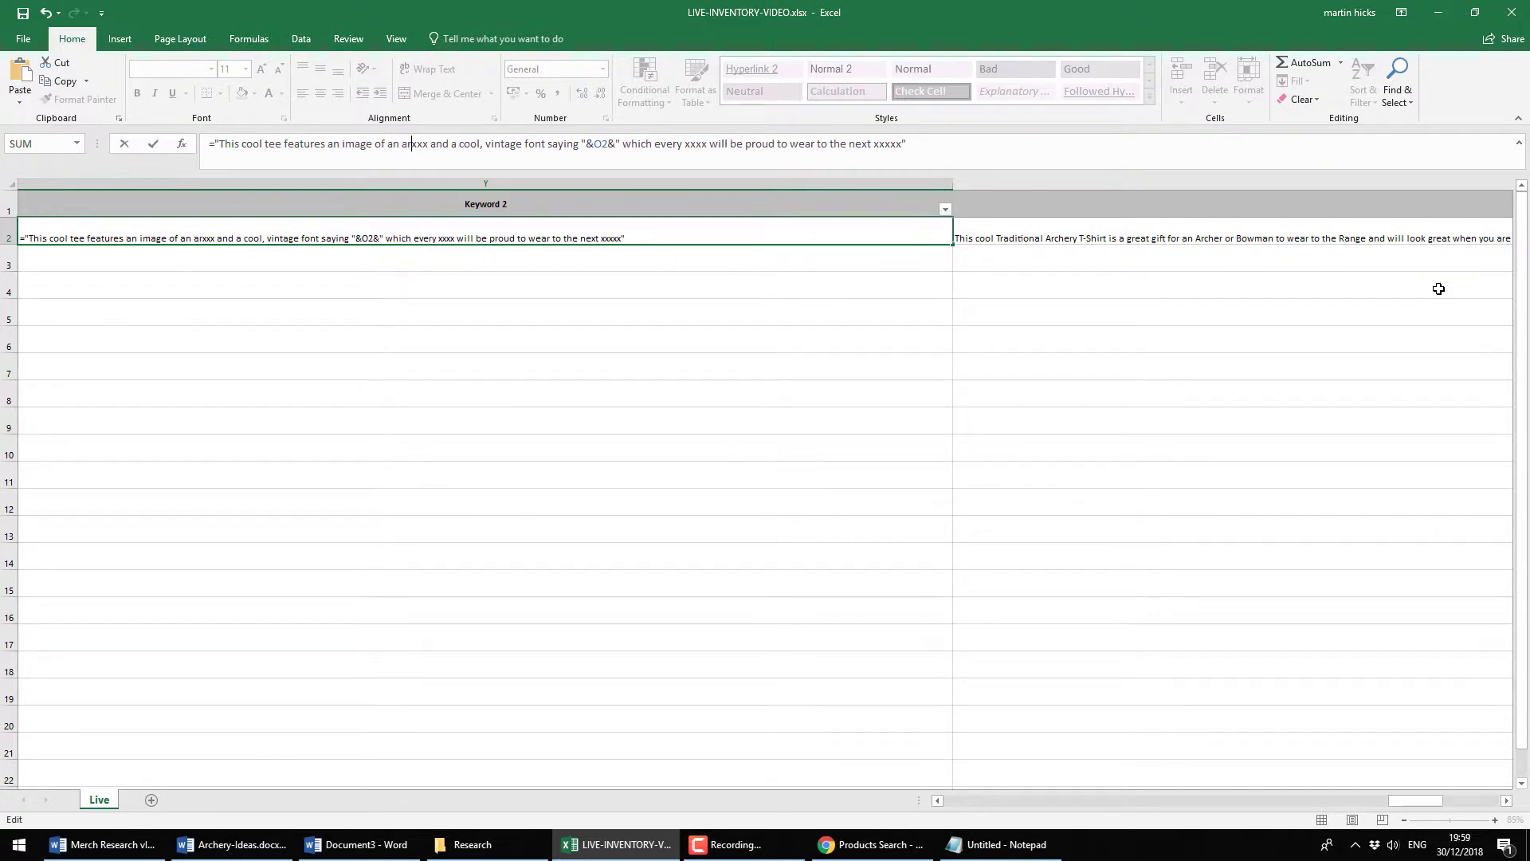
{"action": "key", "text": "shift+Right"}
{"action": "key", "text": "shift+Right"}
{"action": "key", "text": "shift+Right"}
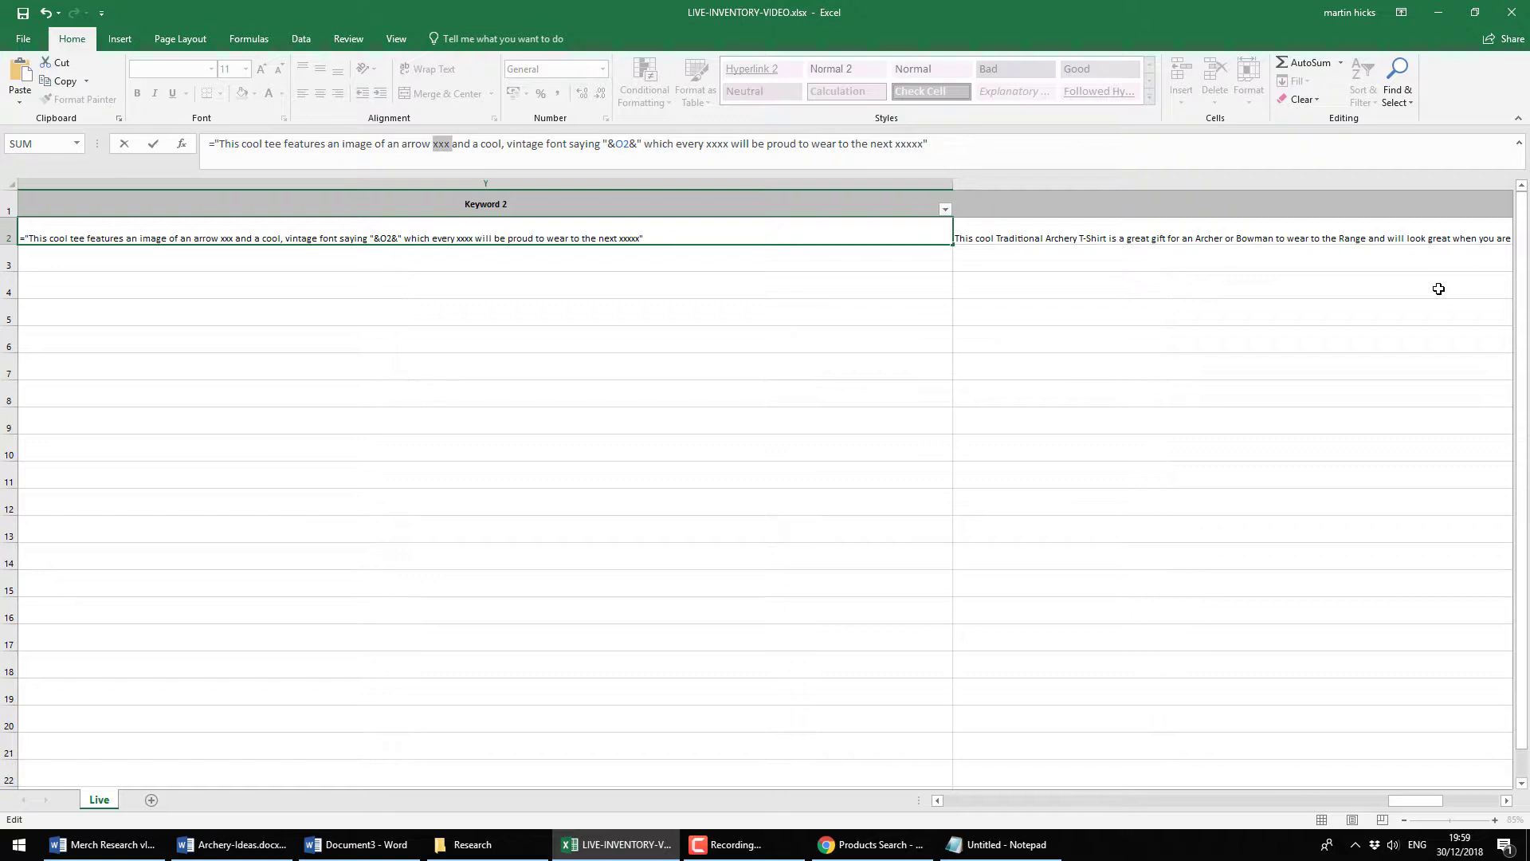
{"action": "key", "text": "Delete"}
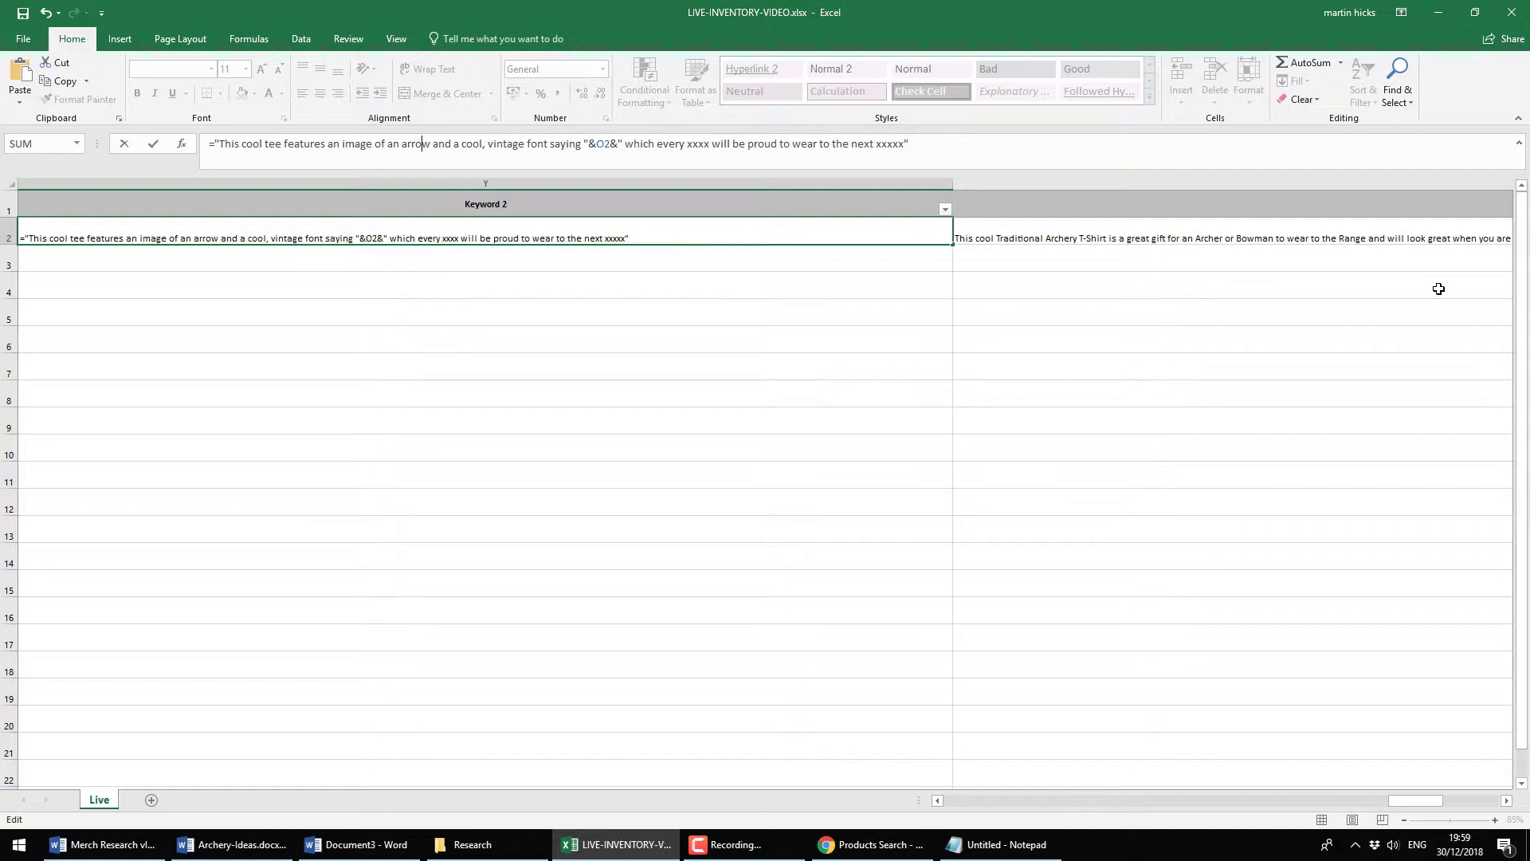
Reword "an arrow" in the Keyword 2 formula to "a damaged arrow"
{"action": "key", "text": "Right"}
{"action": "type", "text": "damag"}
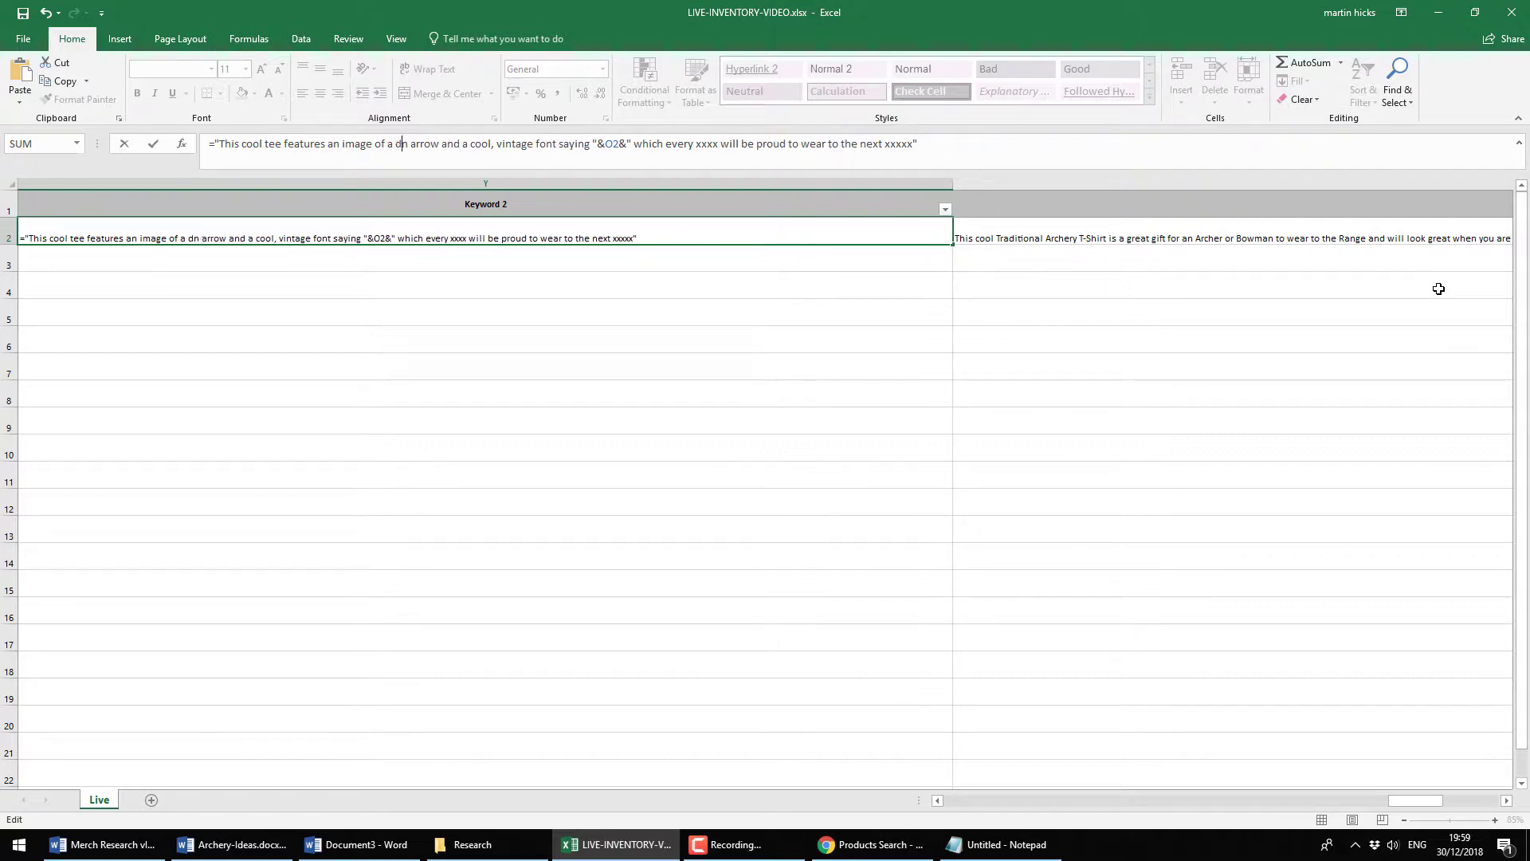
{"action": "key", "text": "Delete"}
{"action": "type", "text": "ed"}
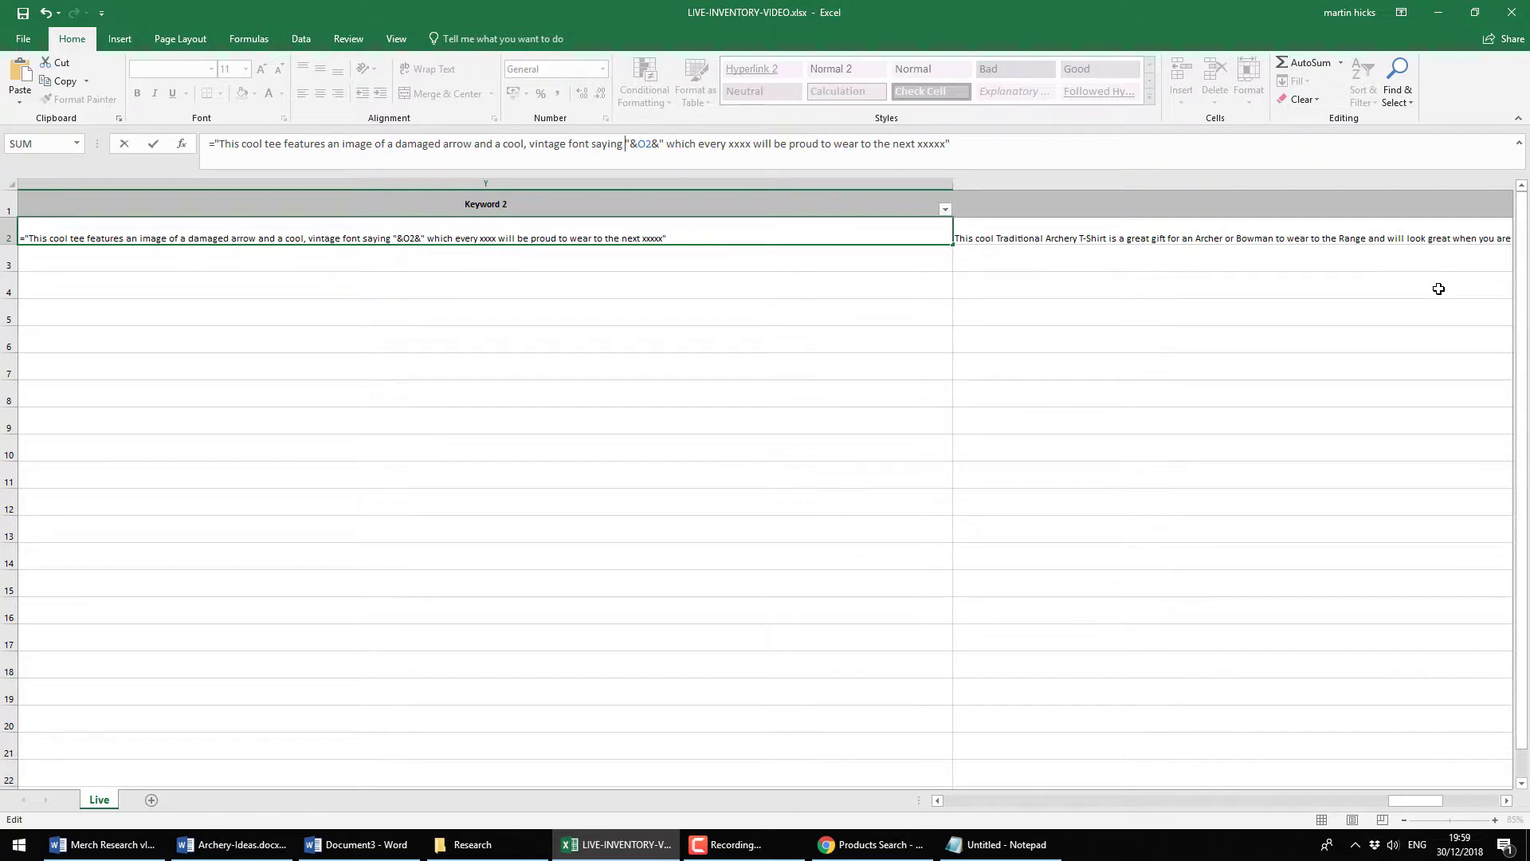
Discard the unfinished edit of the Keyword 2 formula
{"action": "left_click", "coordinate": [676, 321]}
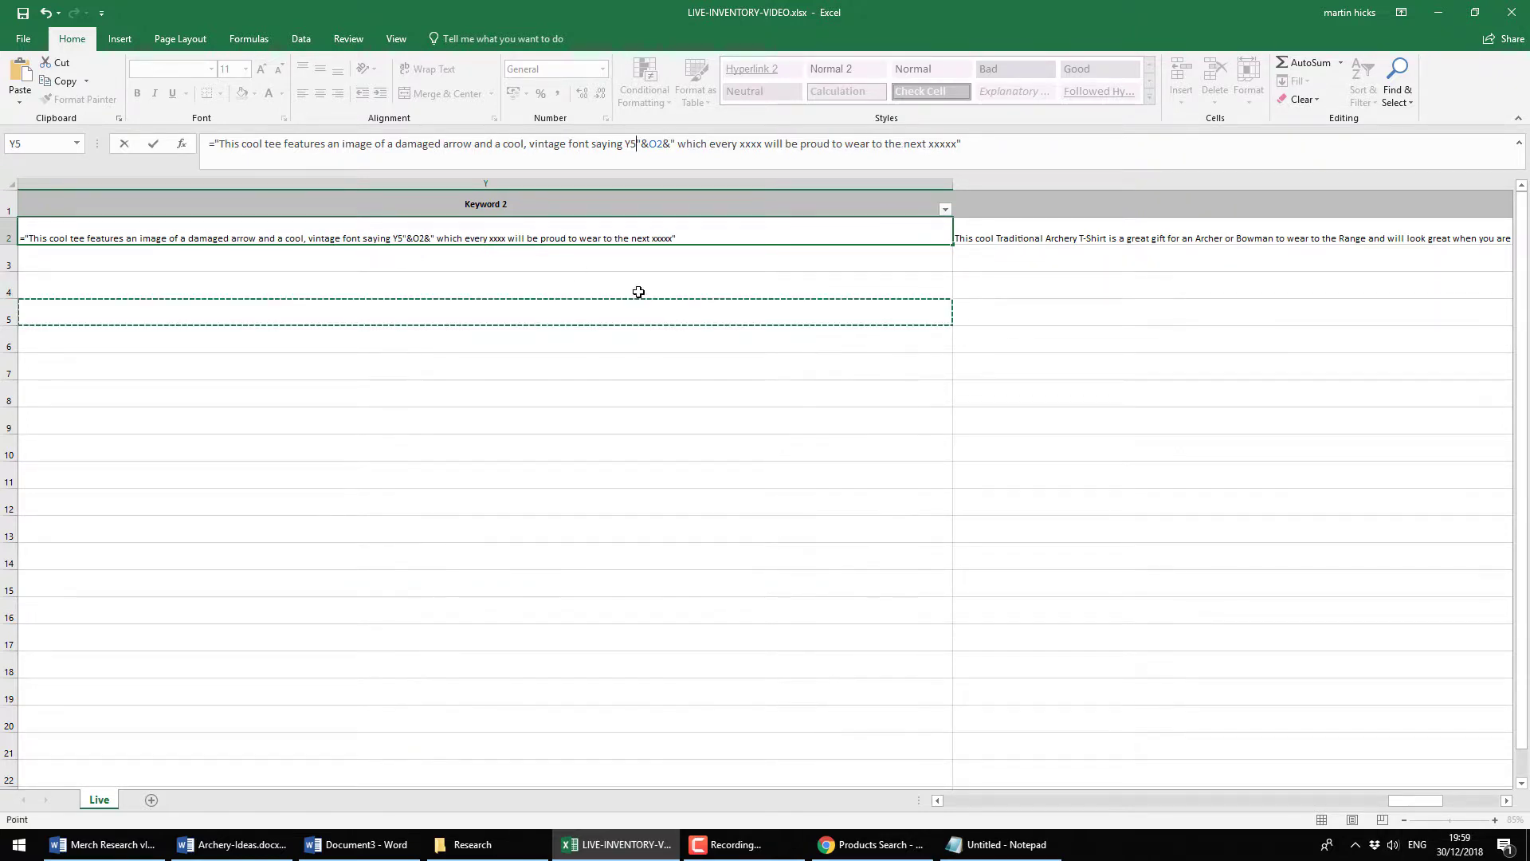
{"action": "key", "text": "Escape"}
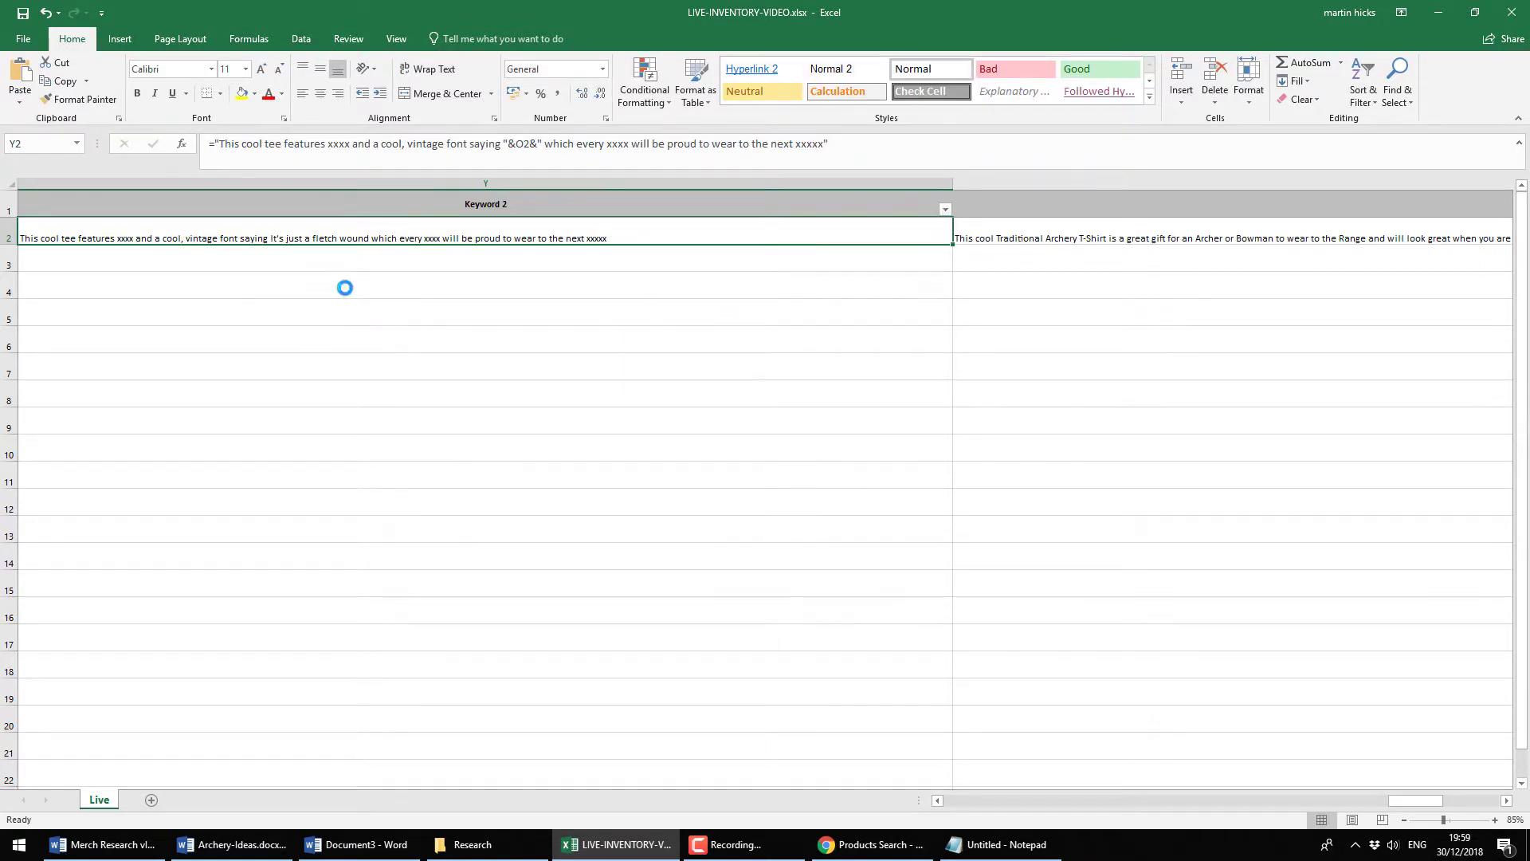
{"action": "key", "text": "ctrl+z"}
{"action": "key", "text": "ctrl+z"}
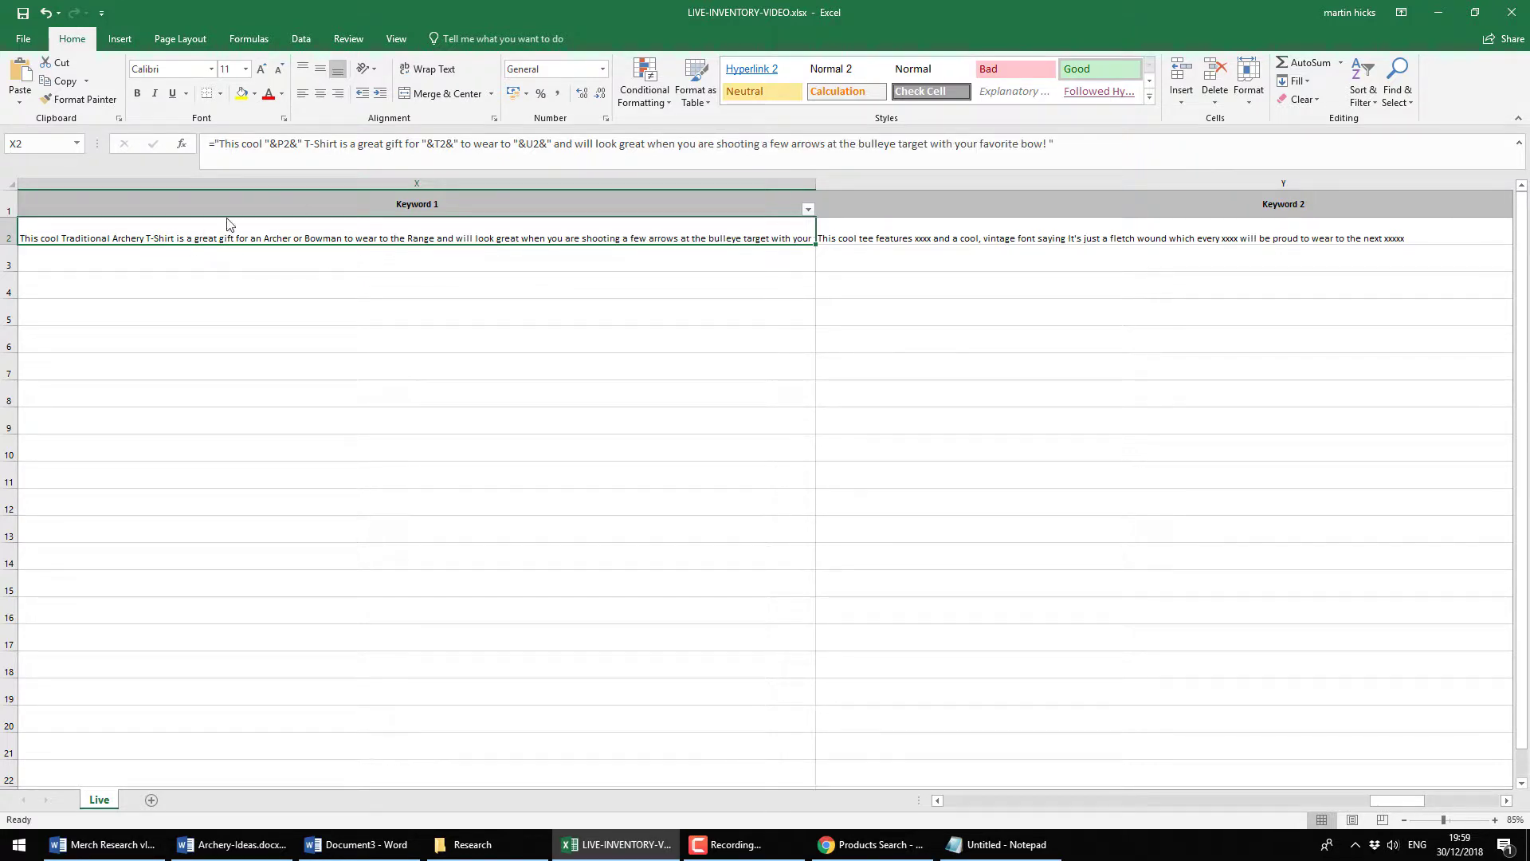
Replace the first x placeholder in the row 2 Keyword 2 formula with "an image of a damaged arrow"
{"action": "left_click", "coordinate": [902, 236]}
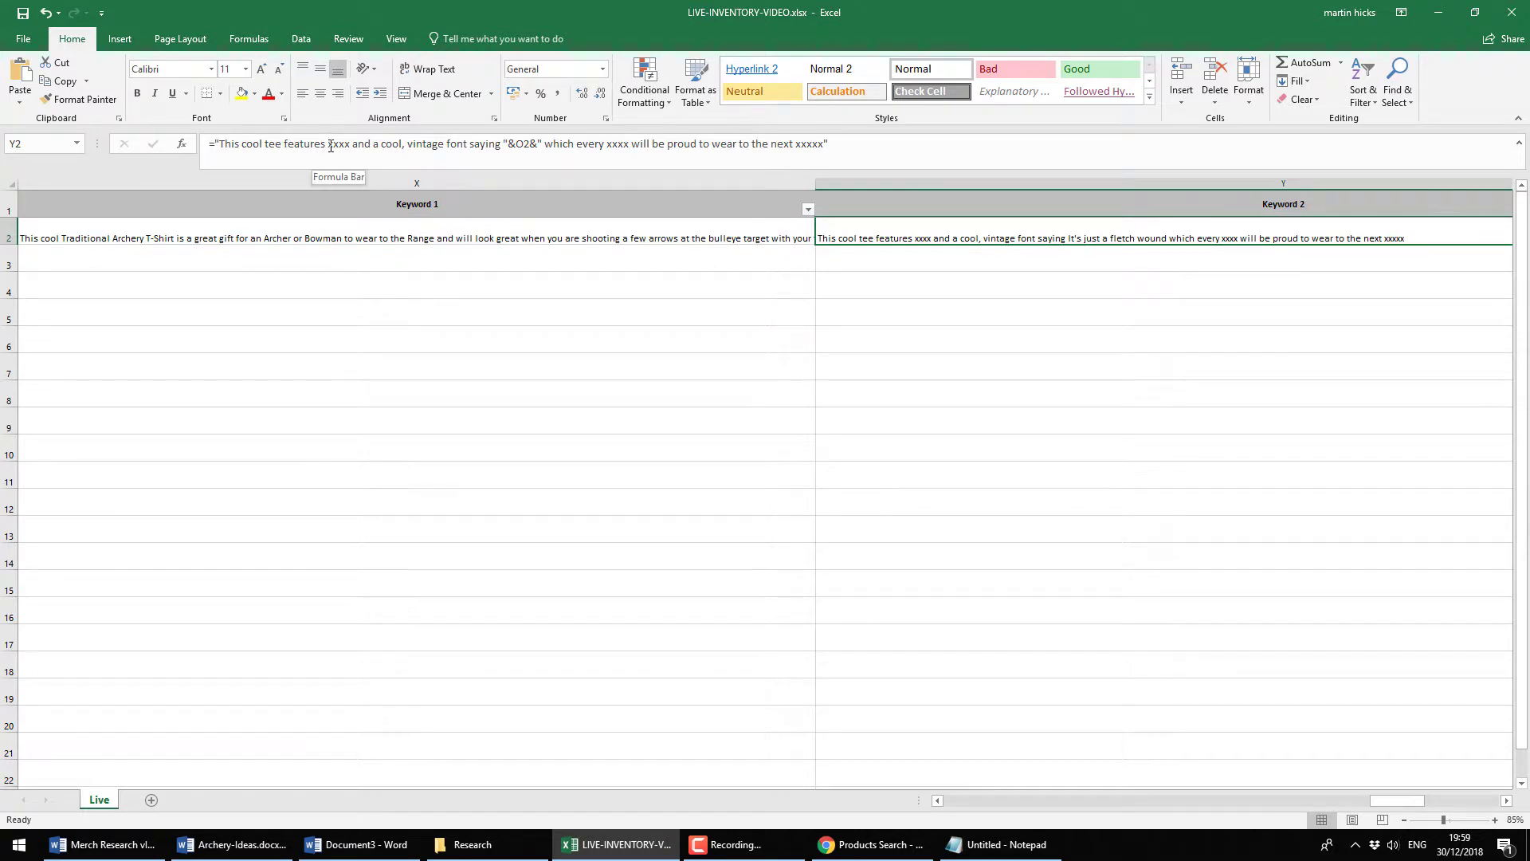
{"action": "left_click_drag", "start_coordinate": [331, 146], "coordinate": [337, 143]}
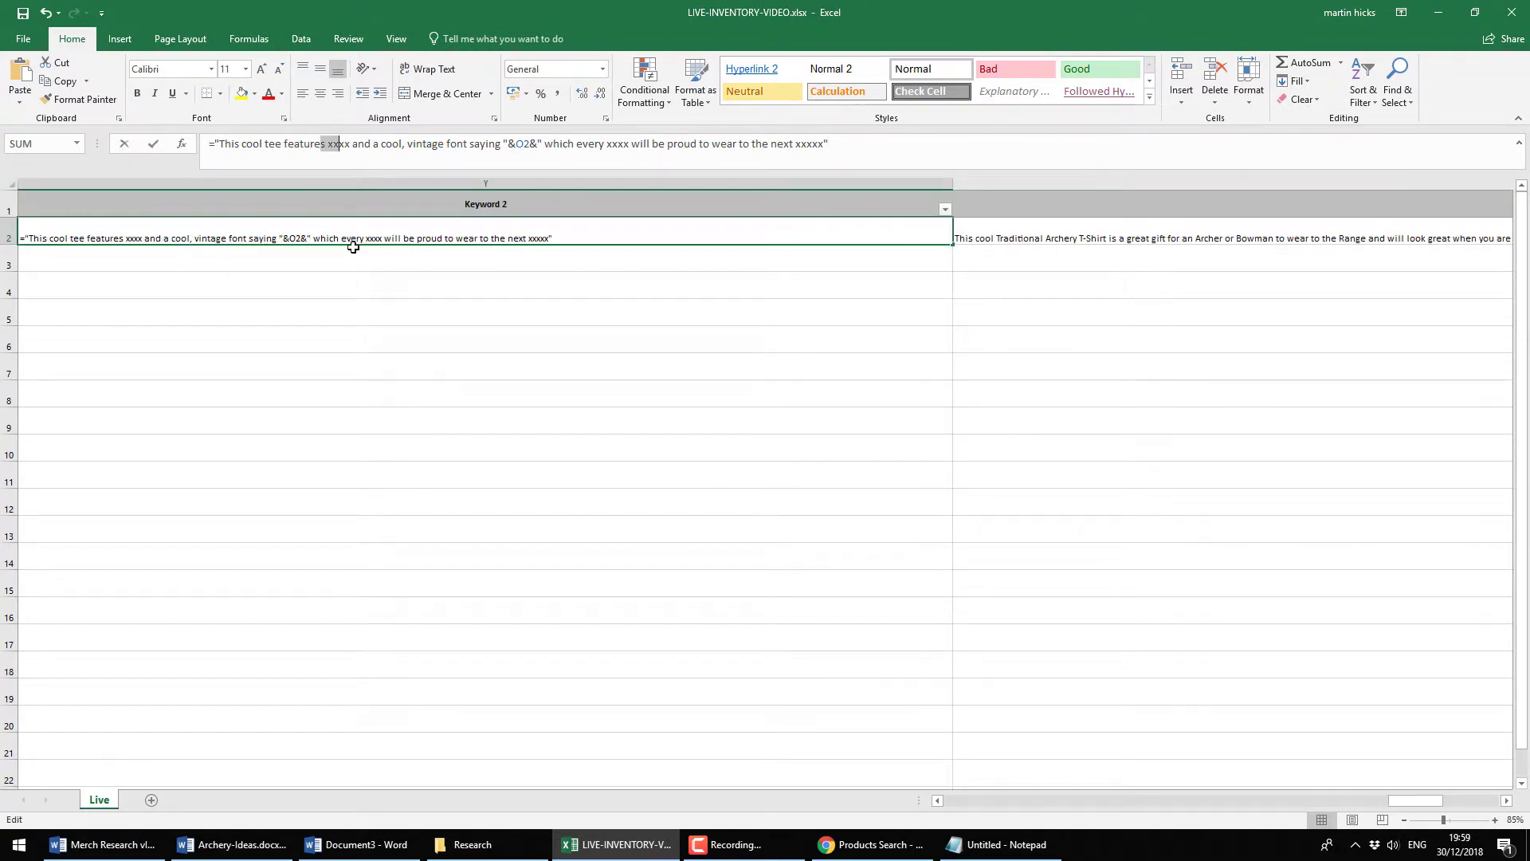
{"action": "key", "text": "Escape"}
{"action": "left_click", "coordinate": [428, 369]}
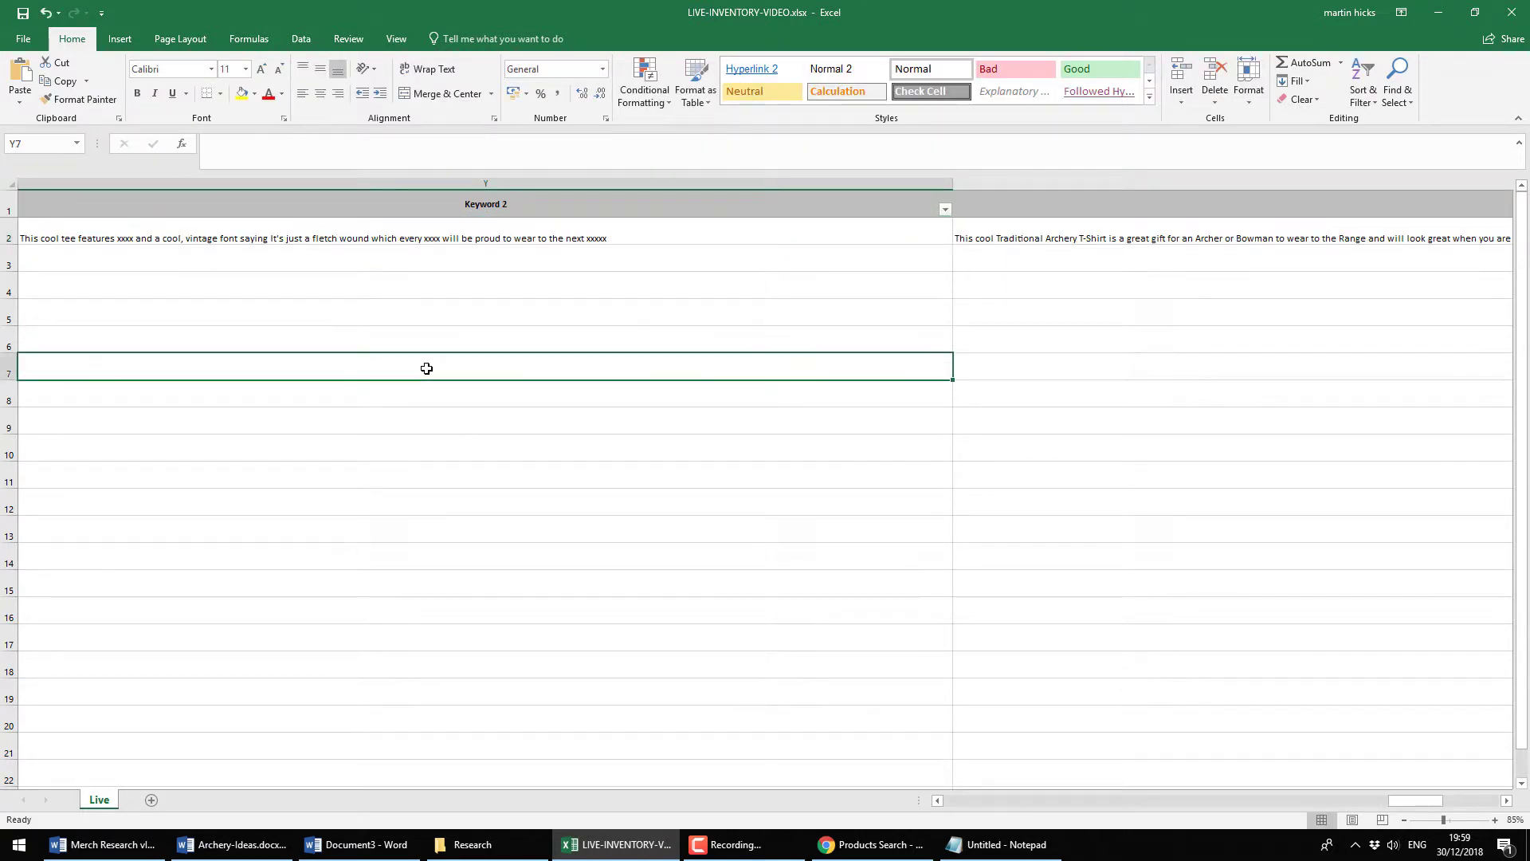
{"action": "left_click", "coordinate": [383, 234]}
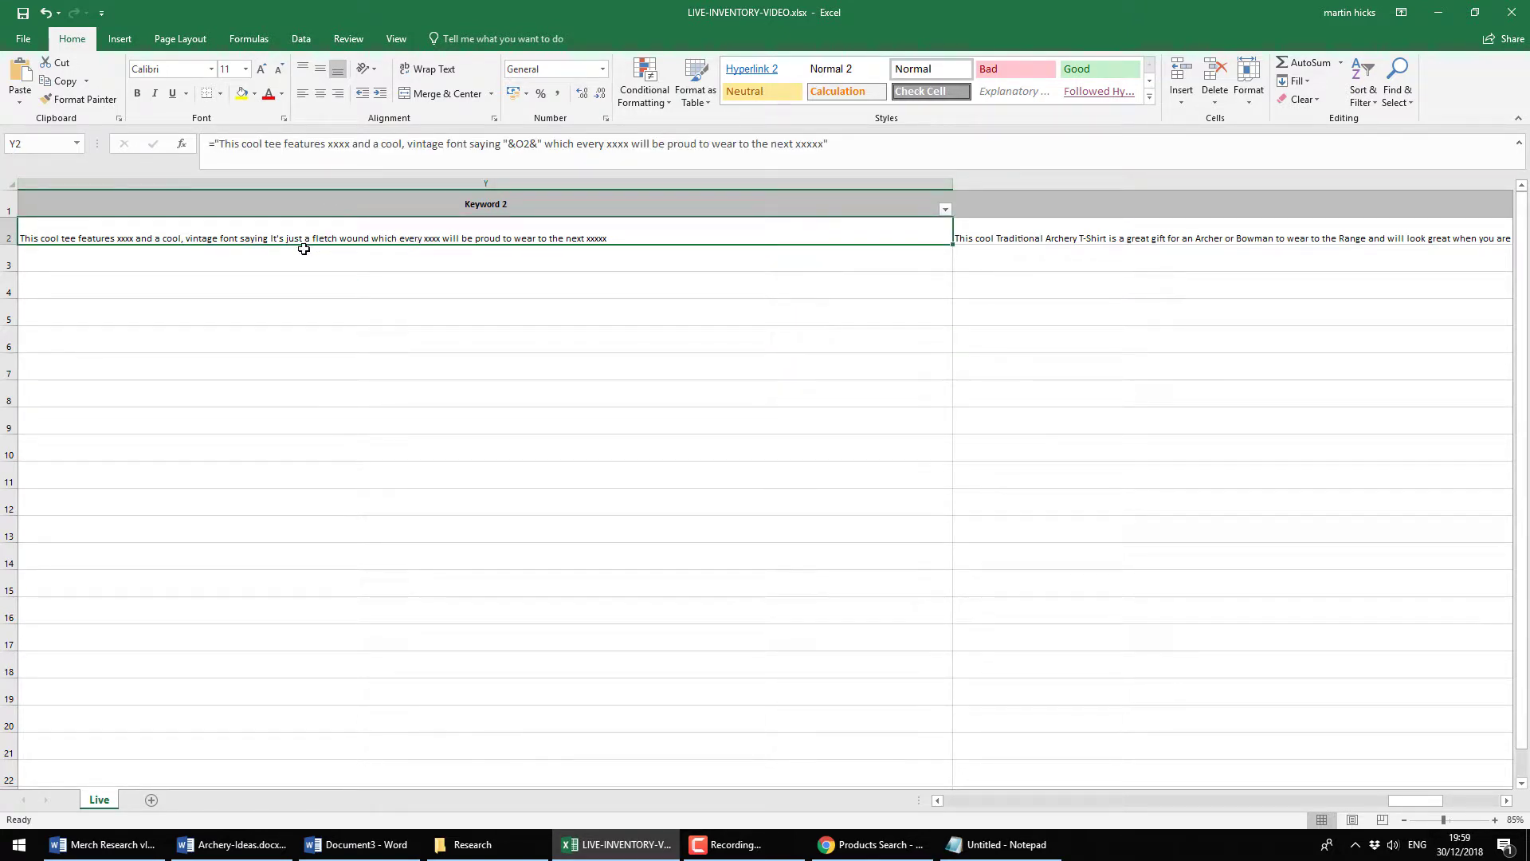
{"action": "double_click", "coordinate": [328, 224]}
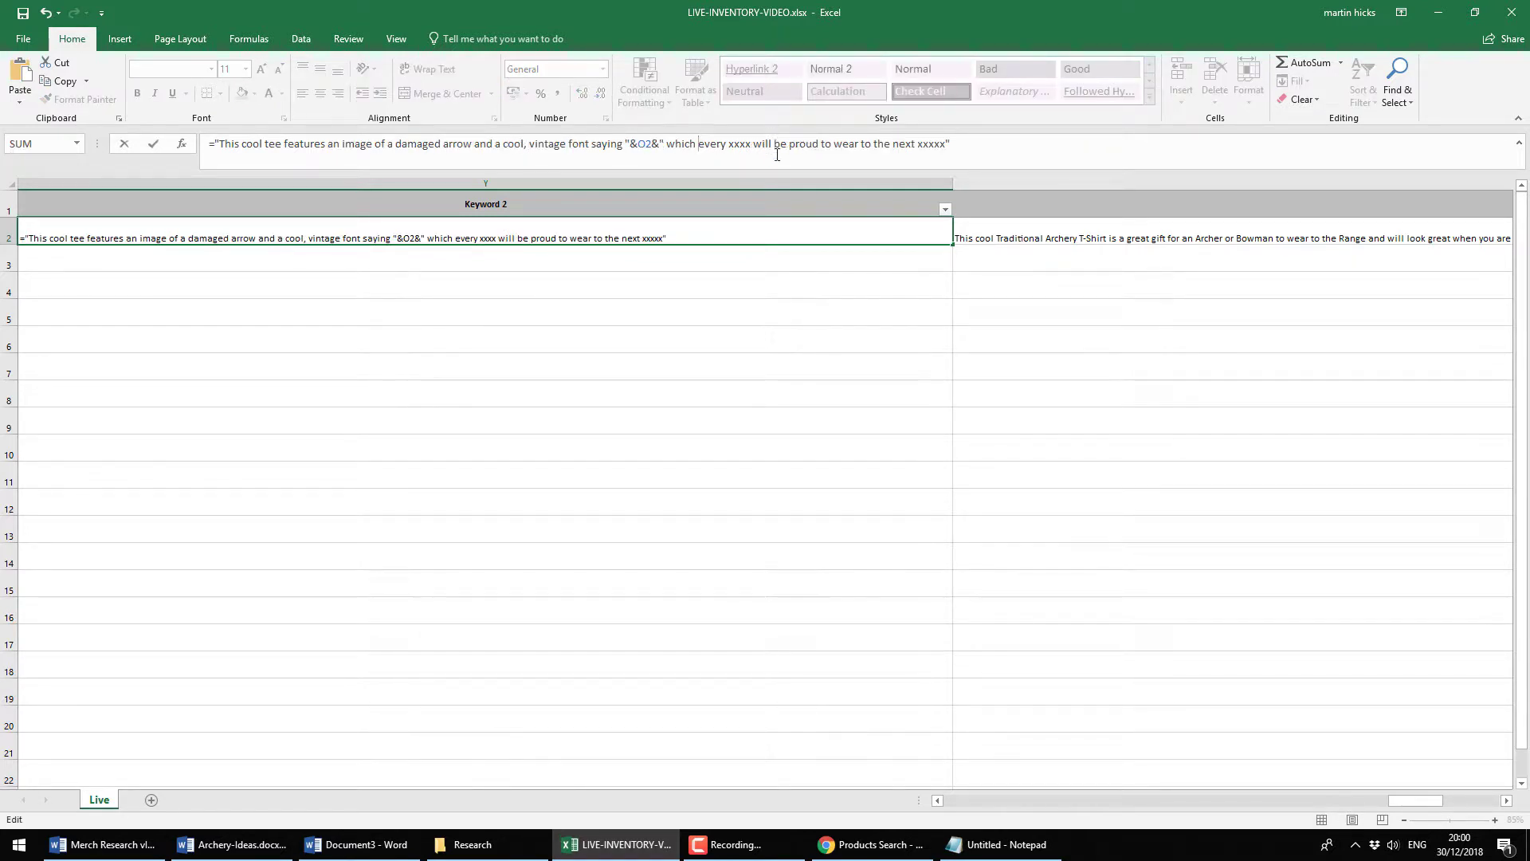
Move the keywords "toxophilite" and "bowhunting" in Notepad to a new group above "arrows"
{"action": "left_click", "coordinate": [1006, 844]}
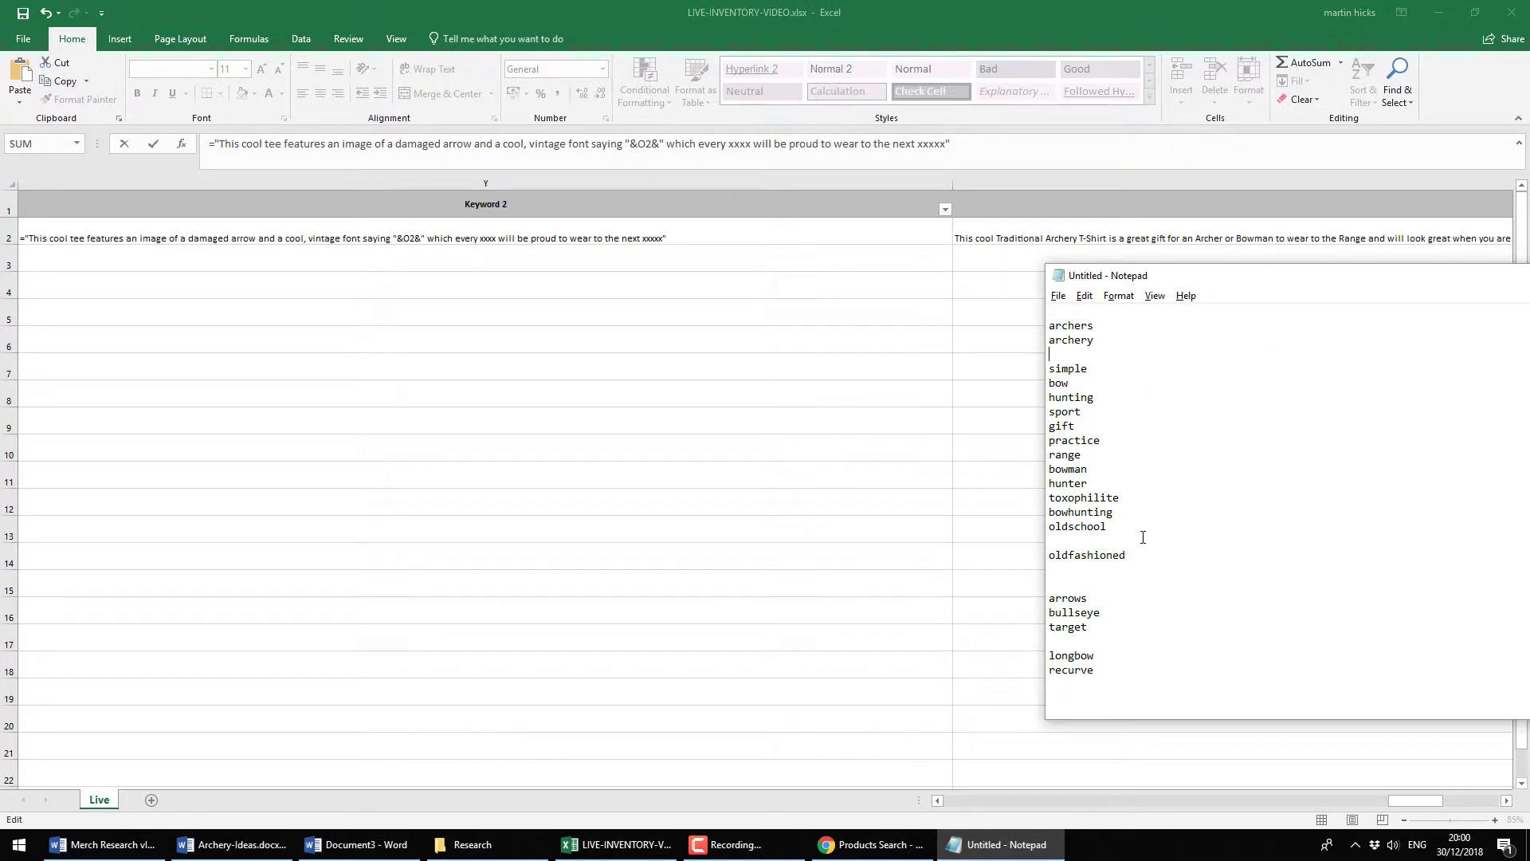
{"action": "left_click_drag", "start_coordinate": [1117, 513], "coordinate": [1038, 506]}
{"action": "left_click_drag", "start_coordinate": [1142, 516], "coordinate": [1048, 498]}
{"action": "key", "text": "ctrl+c"}
{"action": "key", "text": "Delete"}
{"action": "left_click", "coordinate": [1081, 569]}
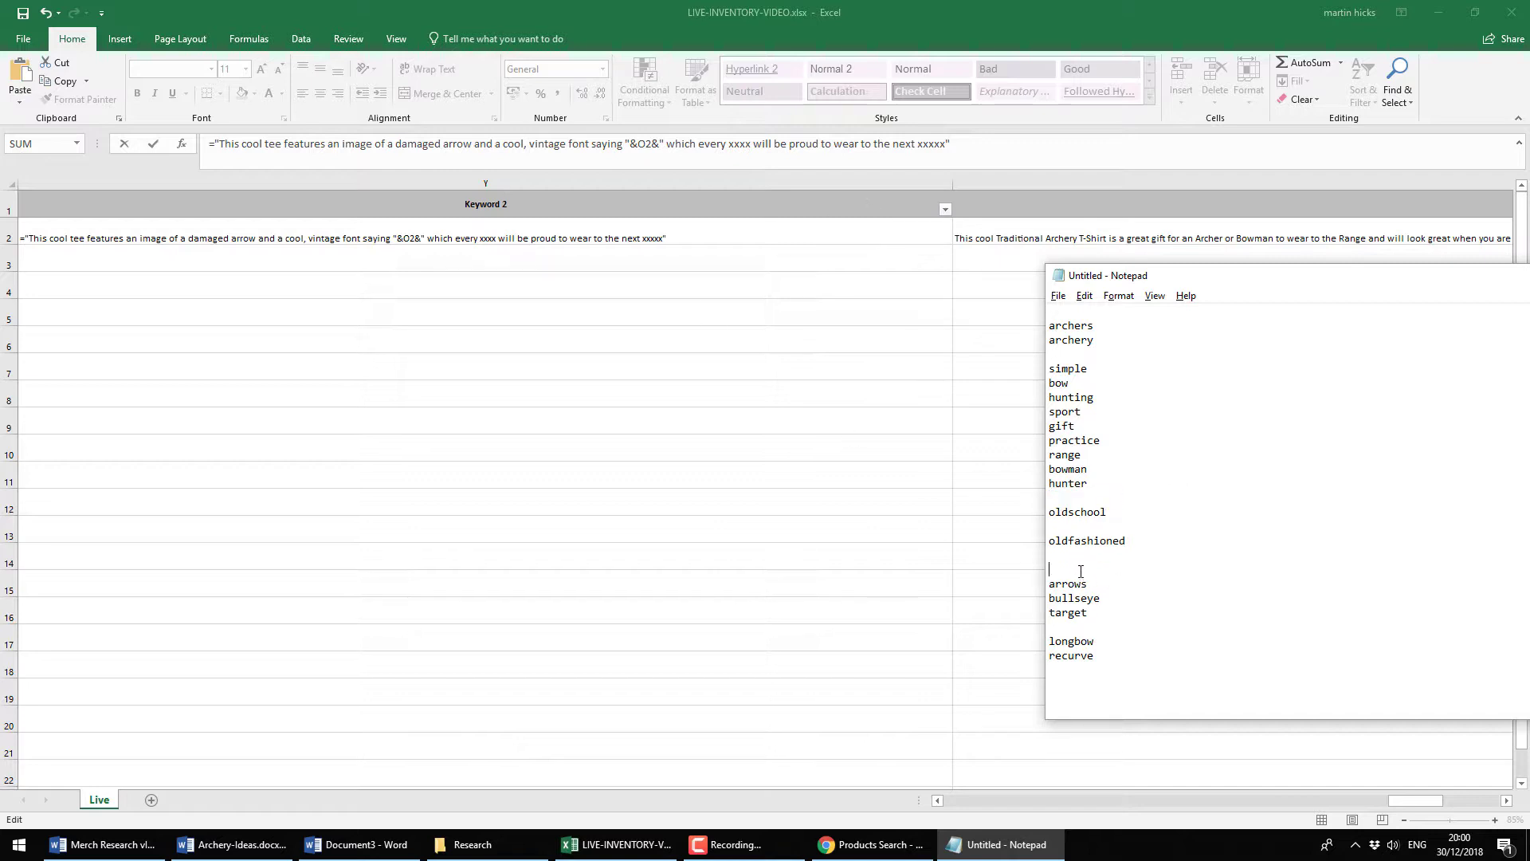
{"action": "key", "text": "Return"}
{"action": "key", "text": "Return"}
{"action": "key", "text": "Up"}
{"action": "key", "text": "ctrl+v"}
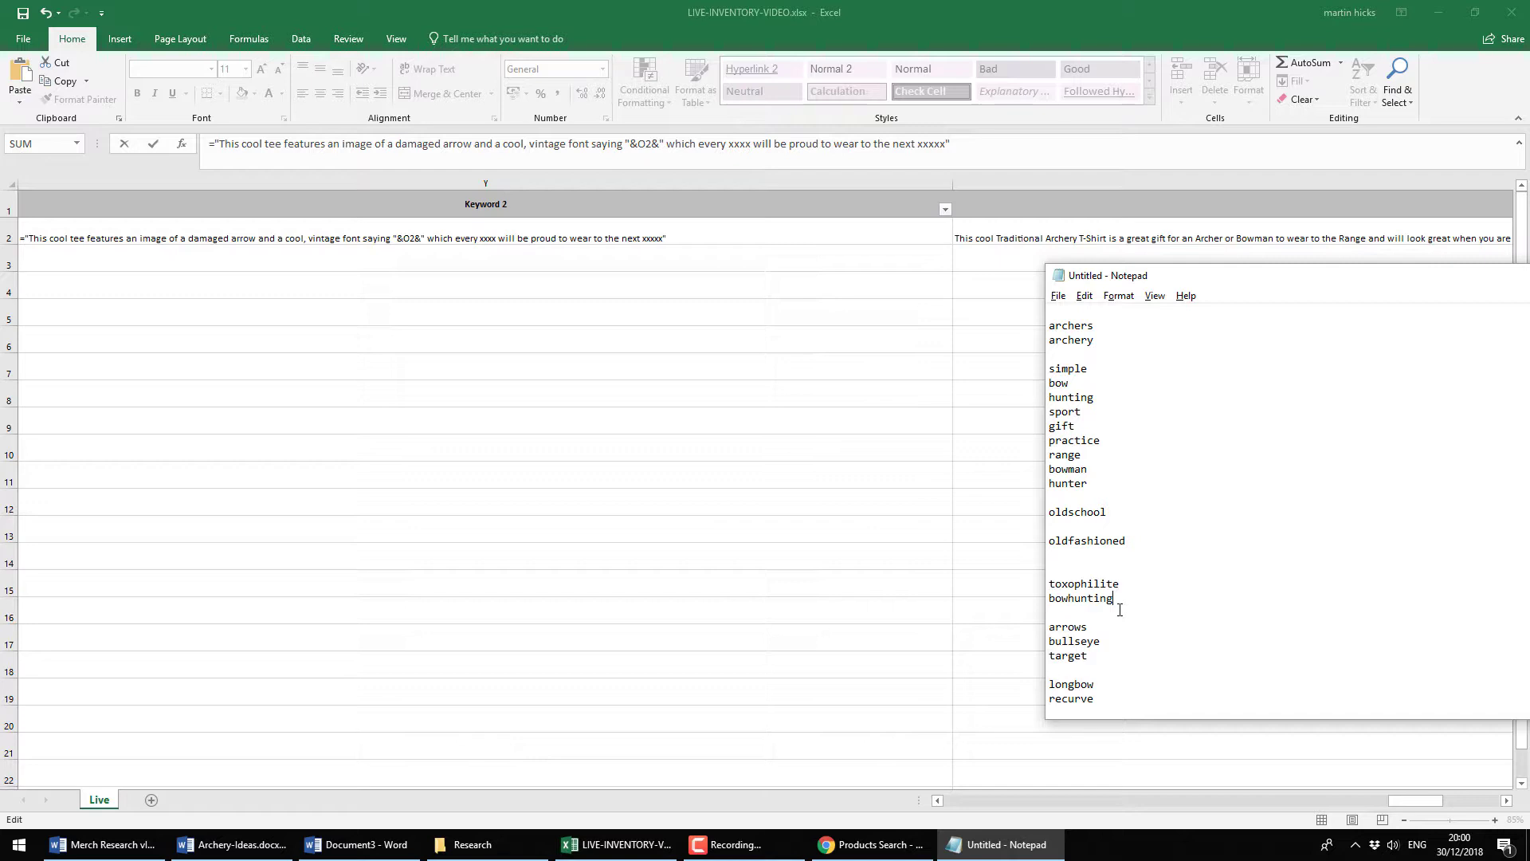
Insert "oldschool" after "which every" in the Keyword 2 formula and start the word for the archer after it
{"action": "left_click", "coordinate": [726, 146]}
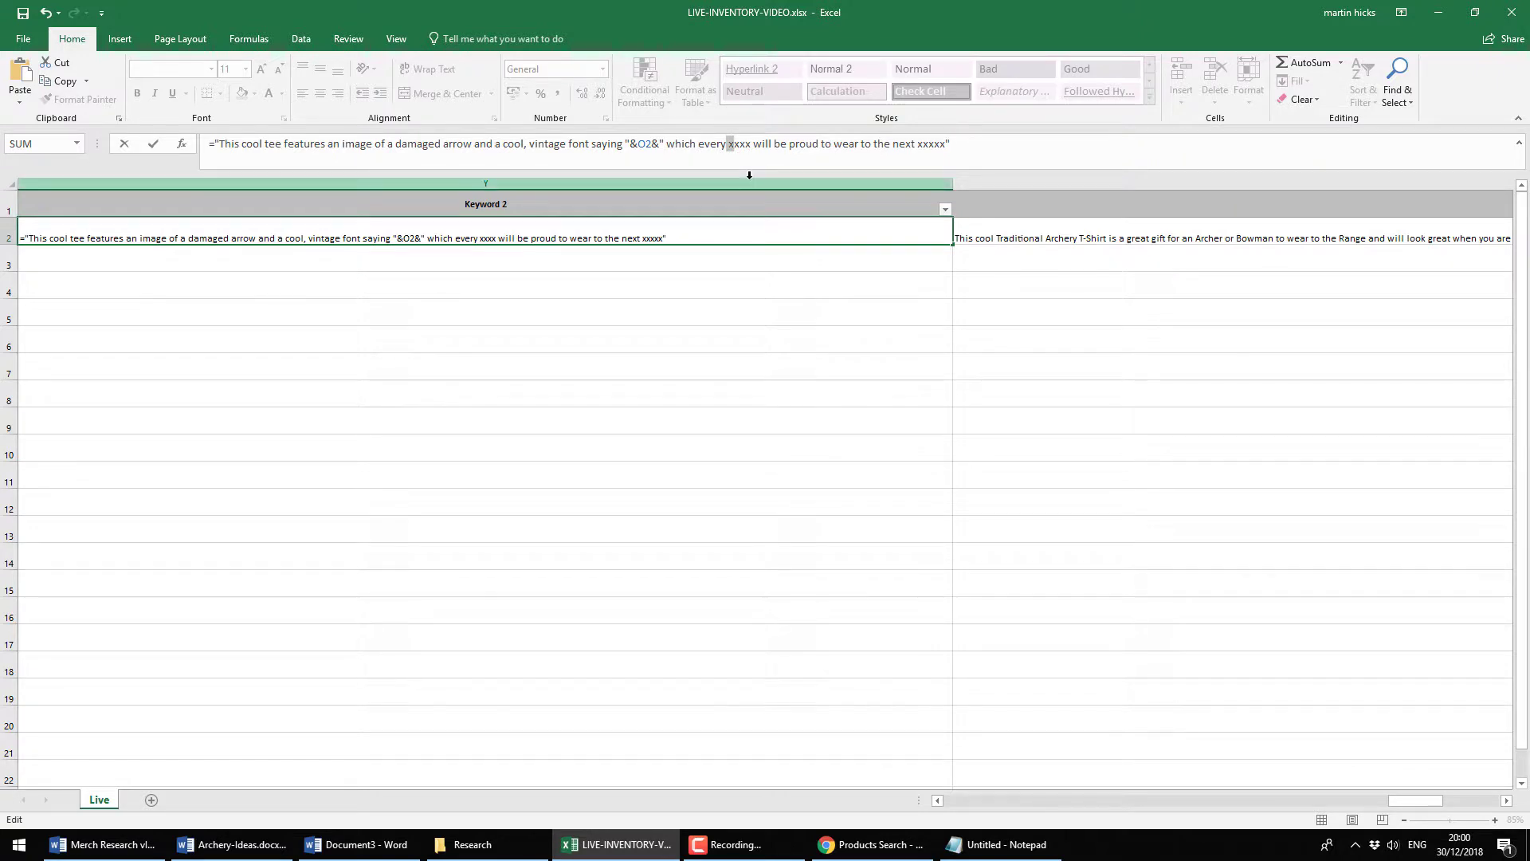
{"action": "key", "text": "Delete"}
{"action": "type", "text": "old"}
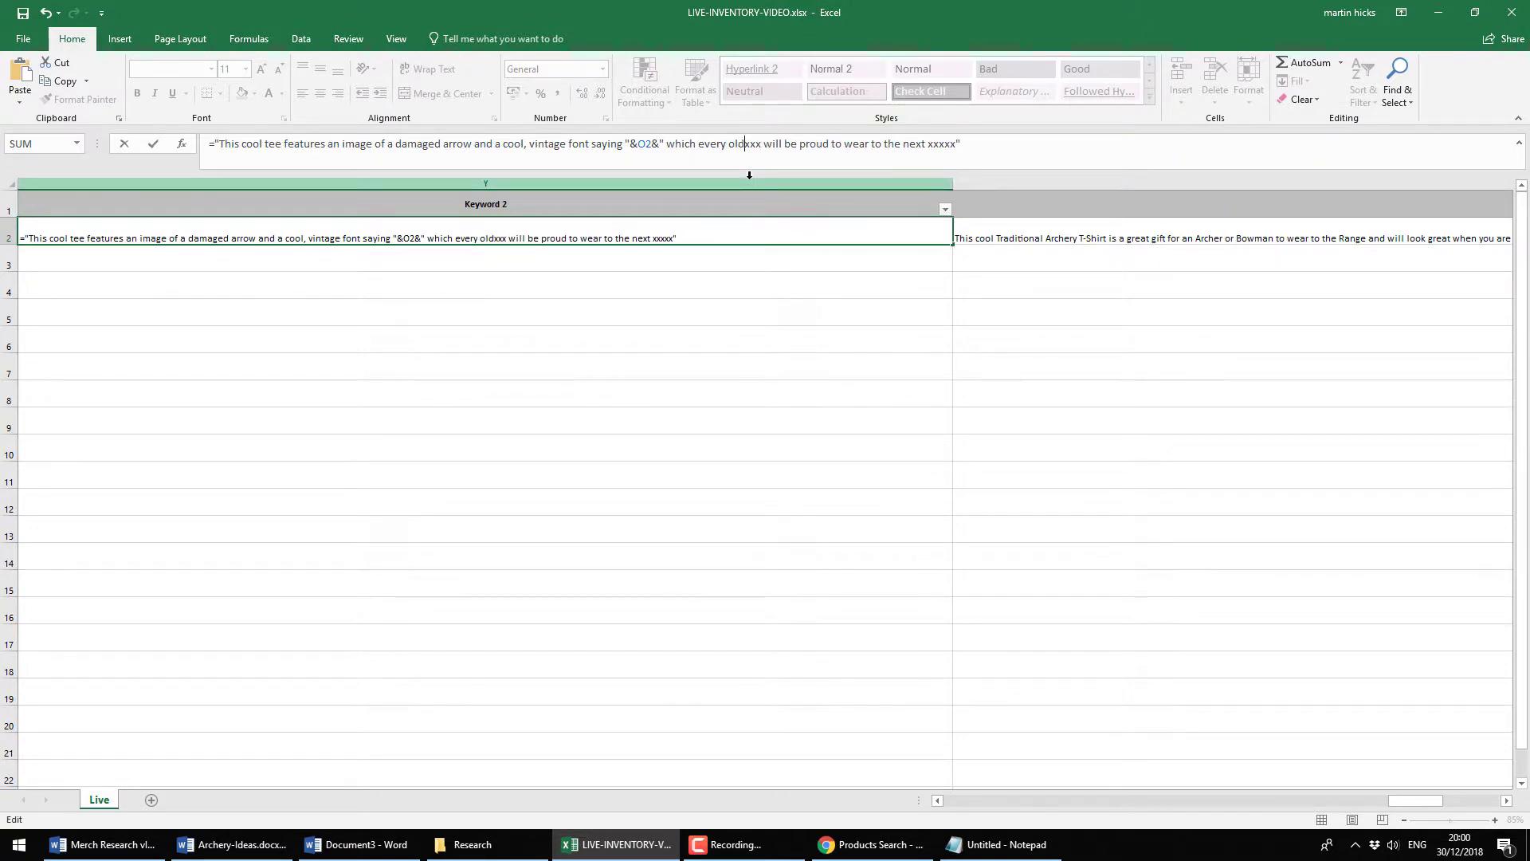
{"action": "type", "text": "school to"}
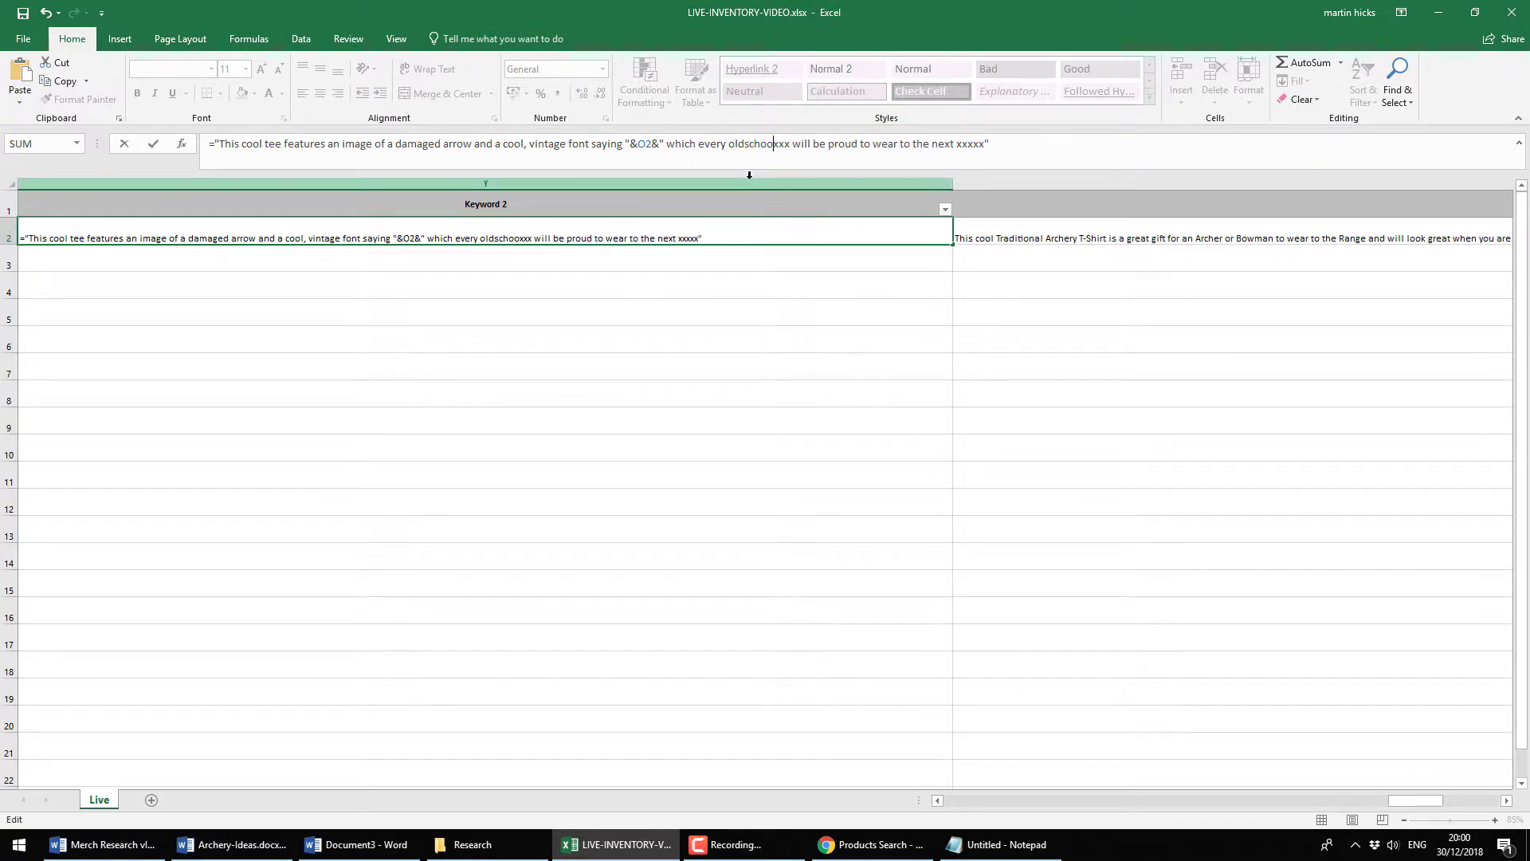
{"action": "type", "text": "xi"}
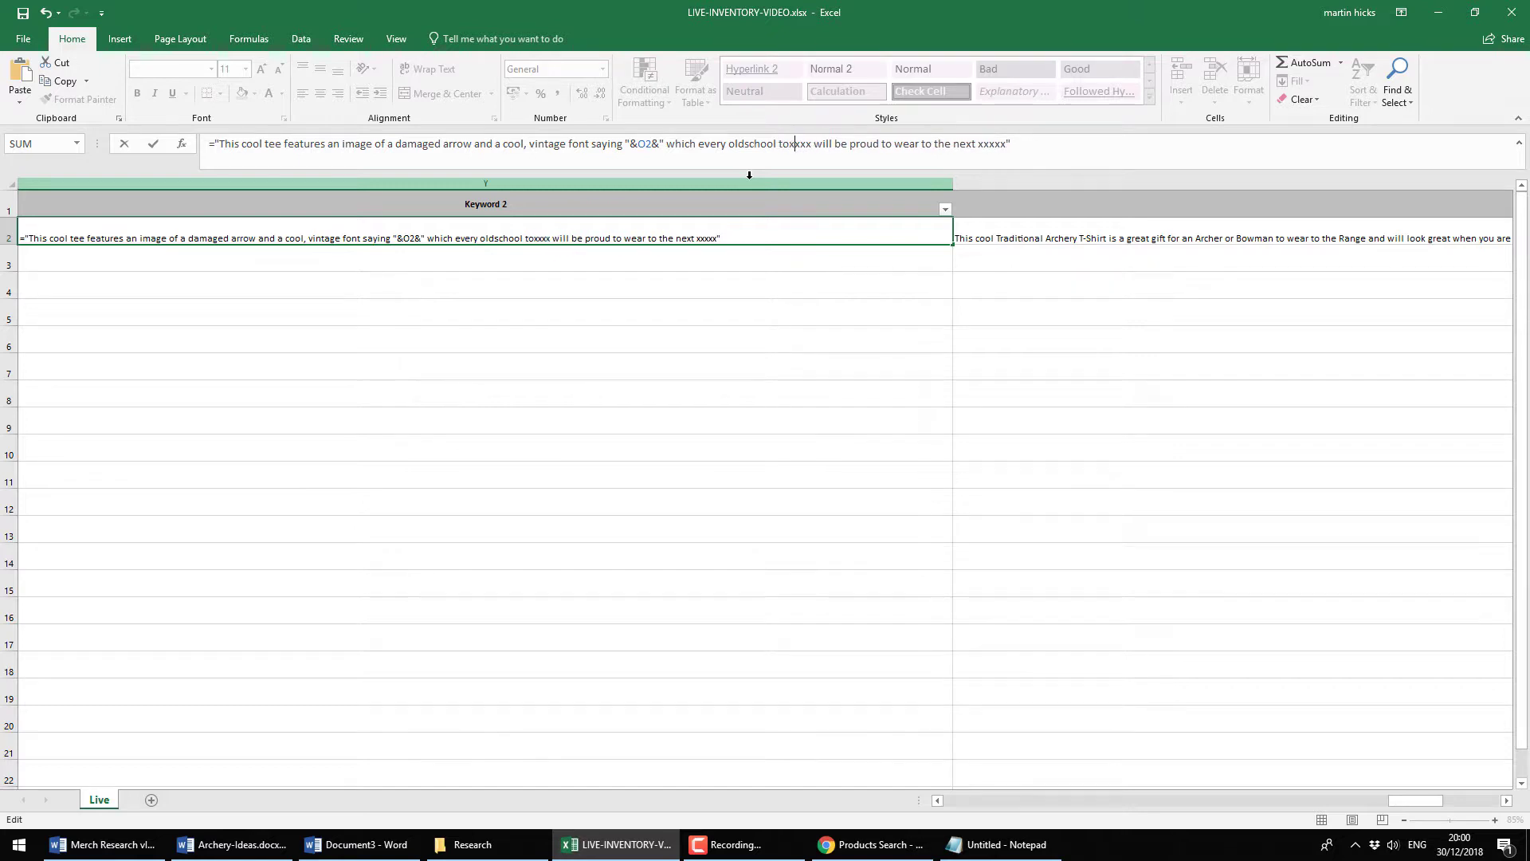
Copy "toxophilite" and "bowhunting" from Notepad over the text after "oldschool" in the Keyword 2 formula and remove the line breaks
{"action": "key", "text": "alt+Tab"}
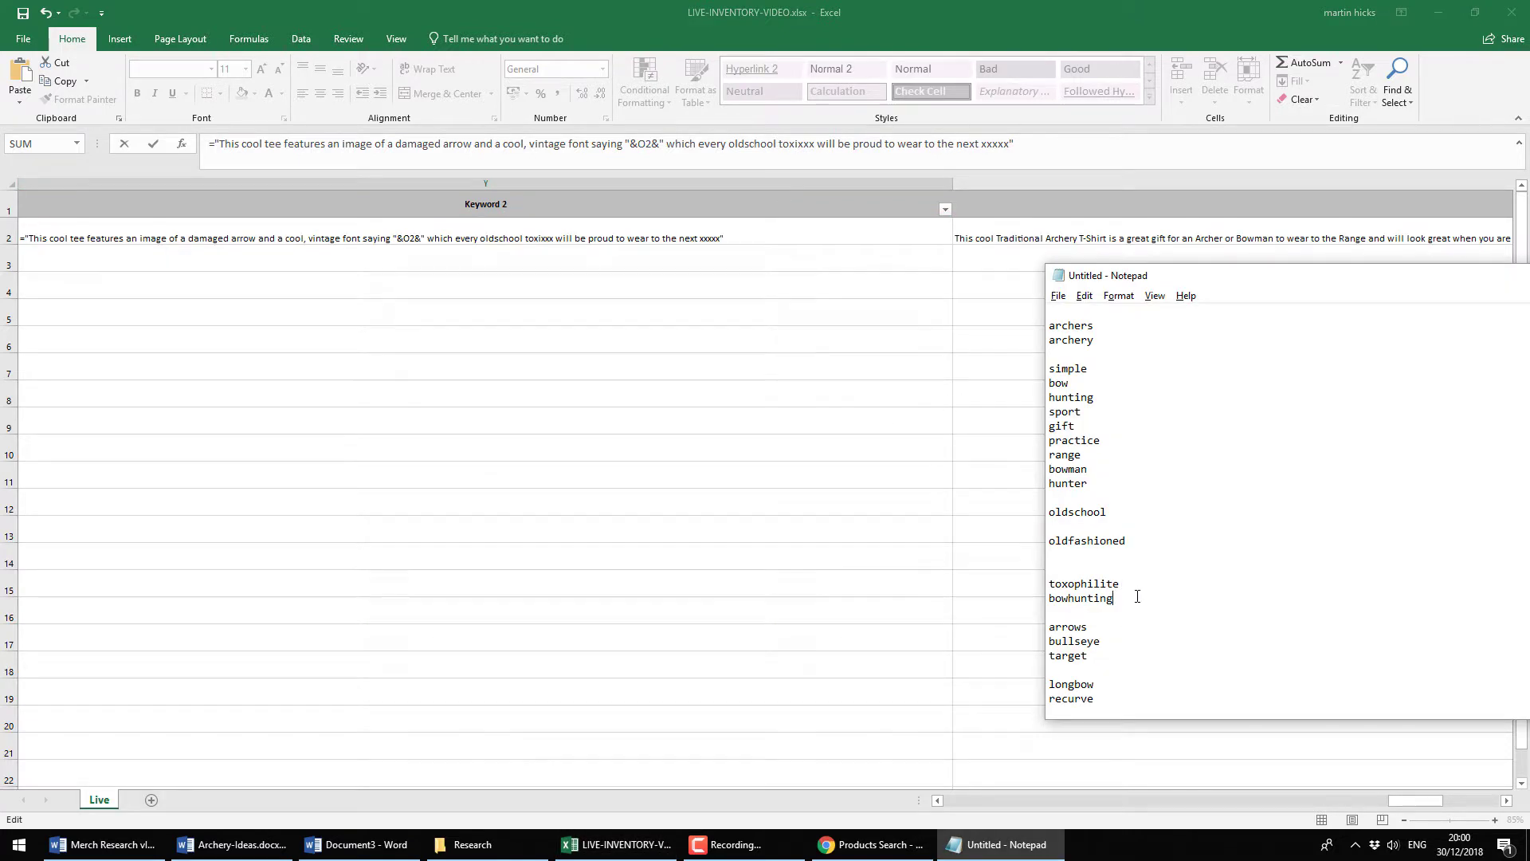
{"action": "left_click_drag", "start_coordinate": [1137, 596], "coordinate": [1045, 584]}
{"action": "key", "text": "ctrl+c"}
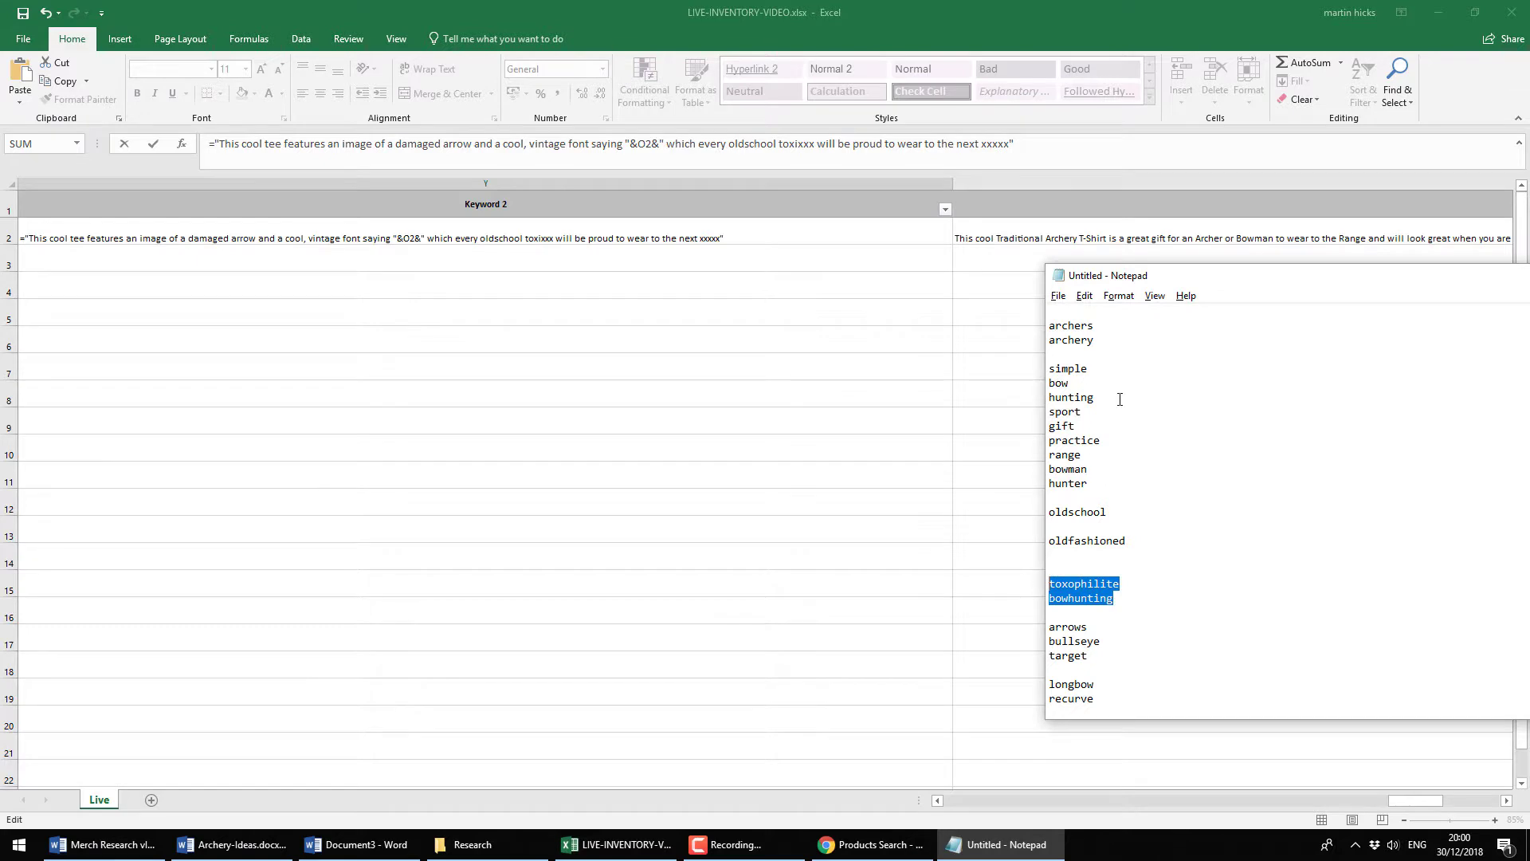
{"action": "left_click", "coordinate": [796, 145]}
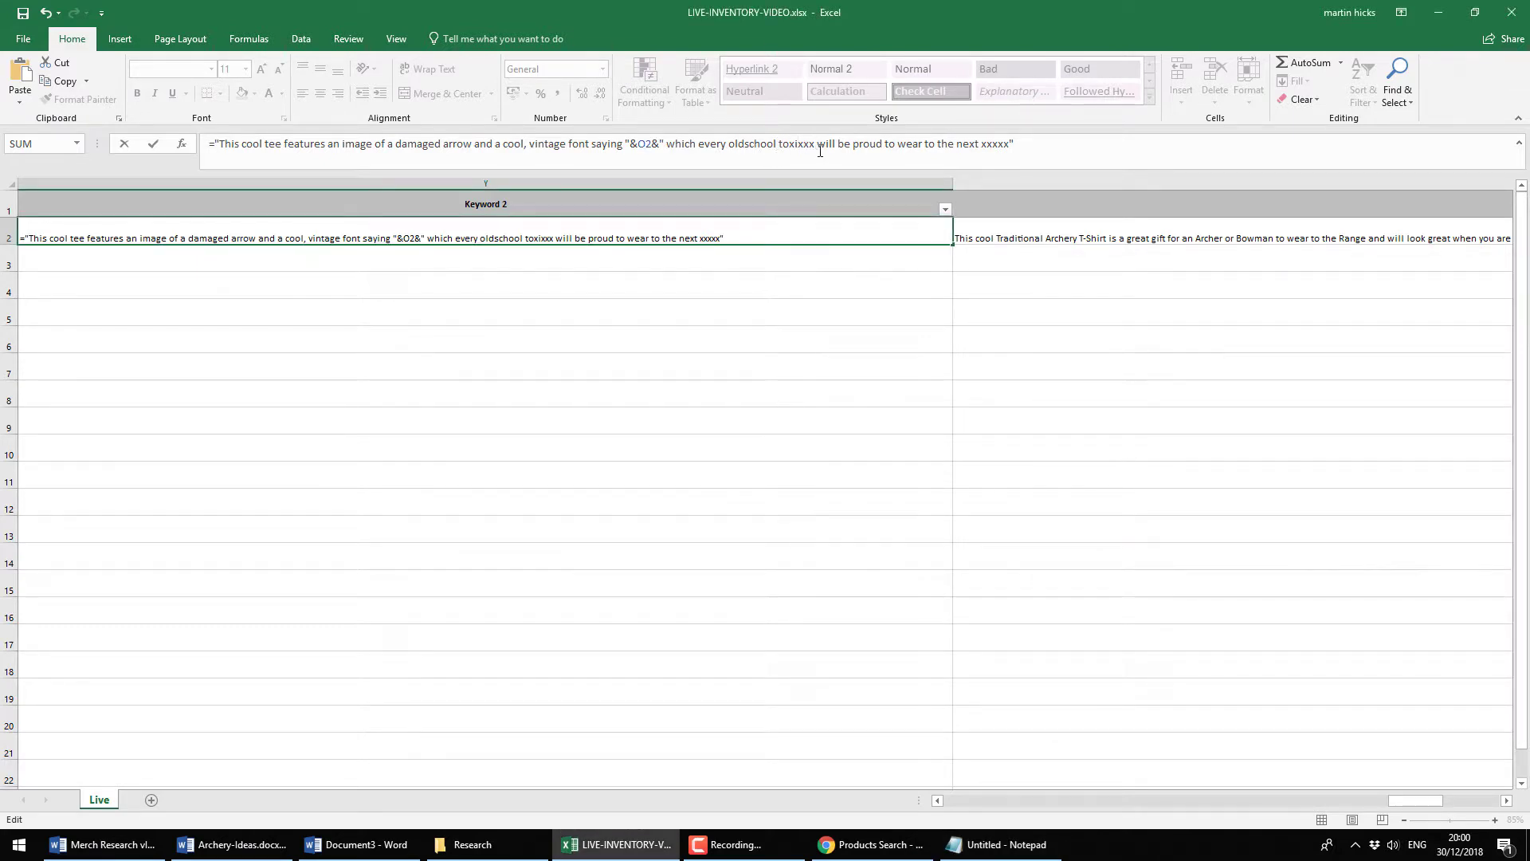
{"action": "left_click_drag", "start_coordinate": [814, 149], "coordinate": [777, 147]}
{"action": "key", "text": "ctrl+v"}
{"action": "key", "text": "Up"}
{"action": "key", "text": "Up"}
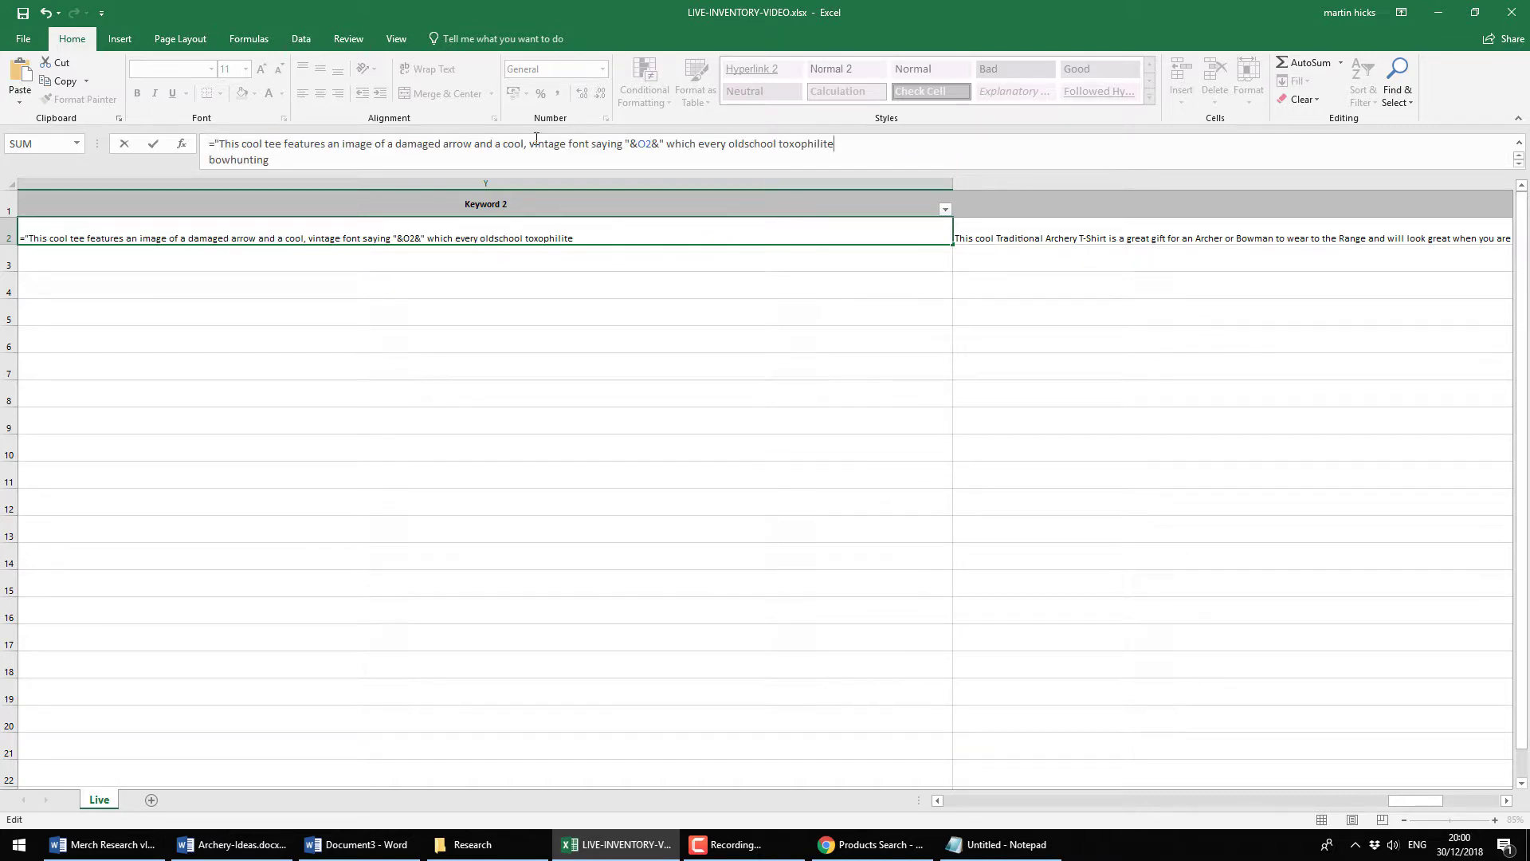
{"action": "key", "text": "Delete"}
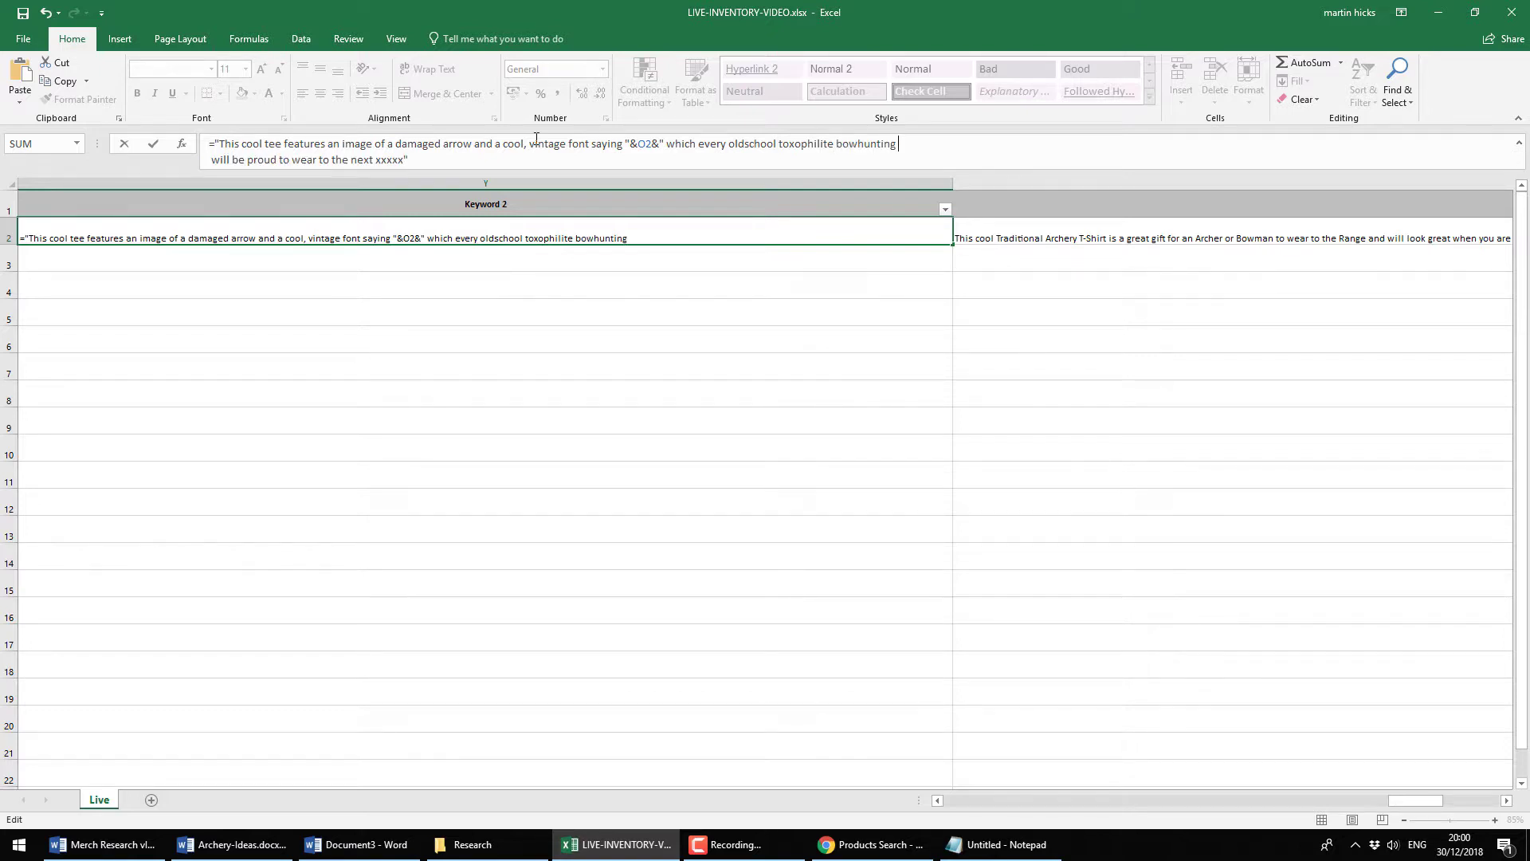
{"action": "key", "text": "Delete"}
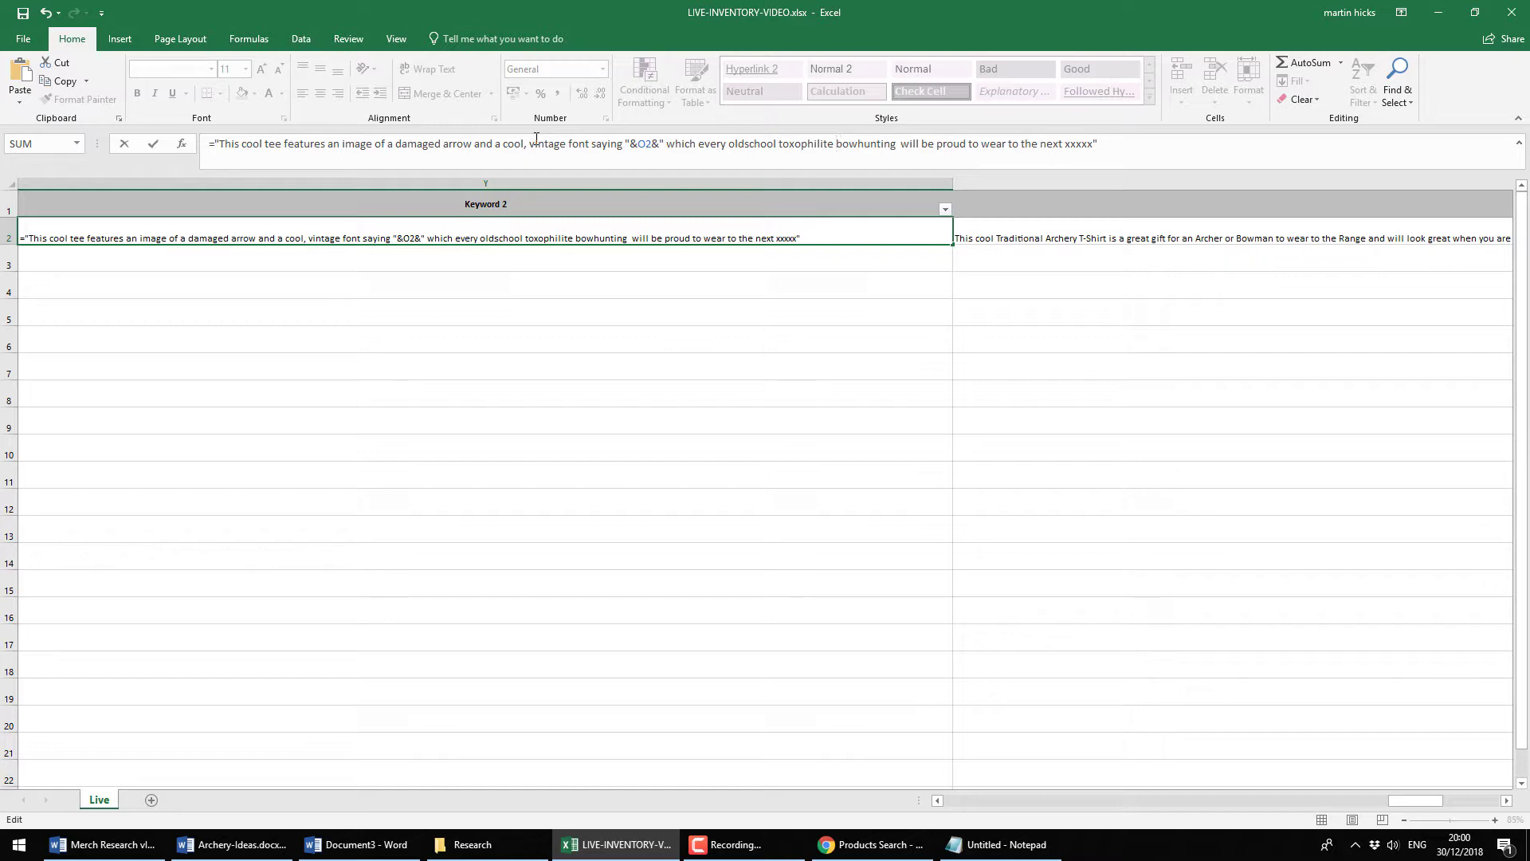
Replace "bowhunting" after "oldschool toxophilite" in the row 2 Keyword 2 formula with "bowman"
{"action": "key", "text": "alt+Tab"}
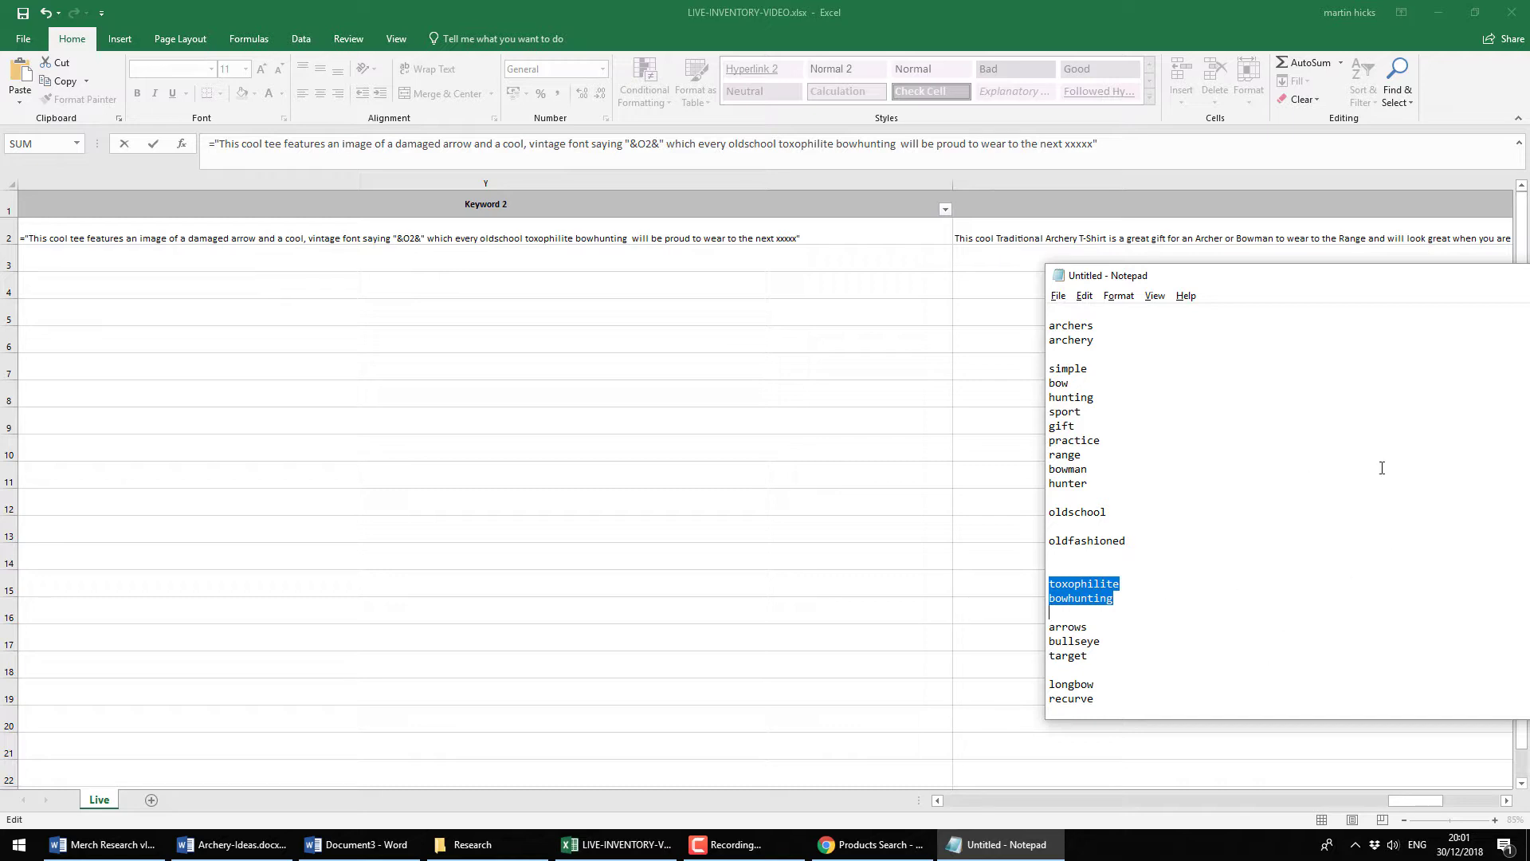
{"action": "key", "text": "alt+Tab"}
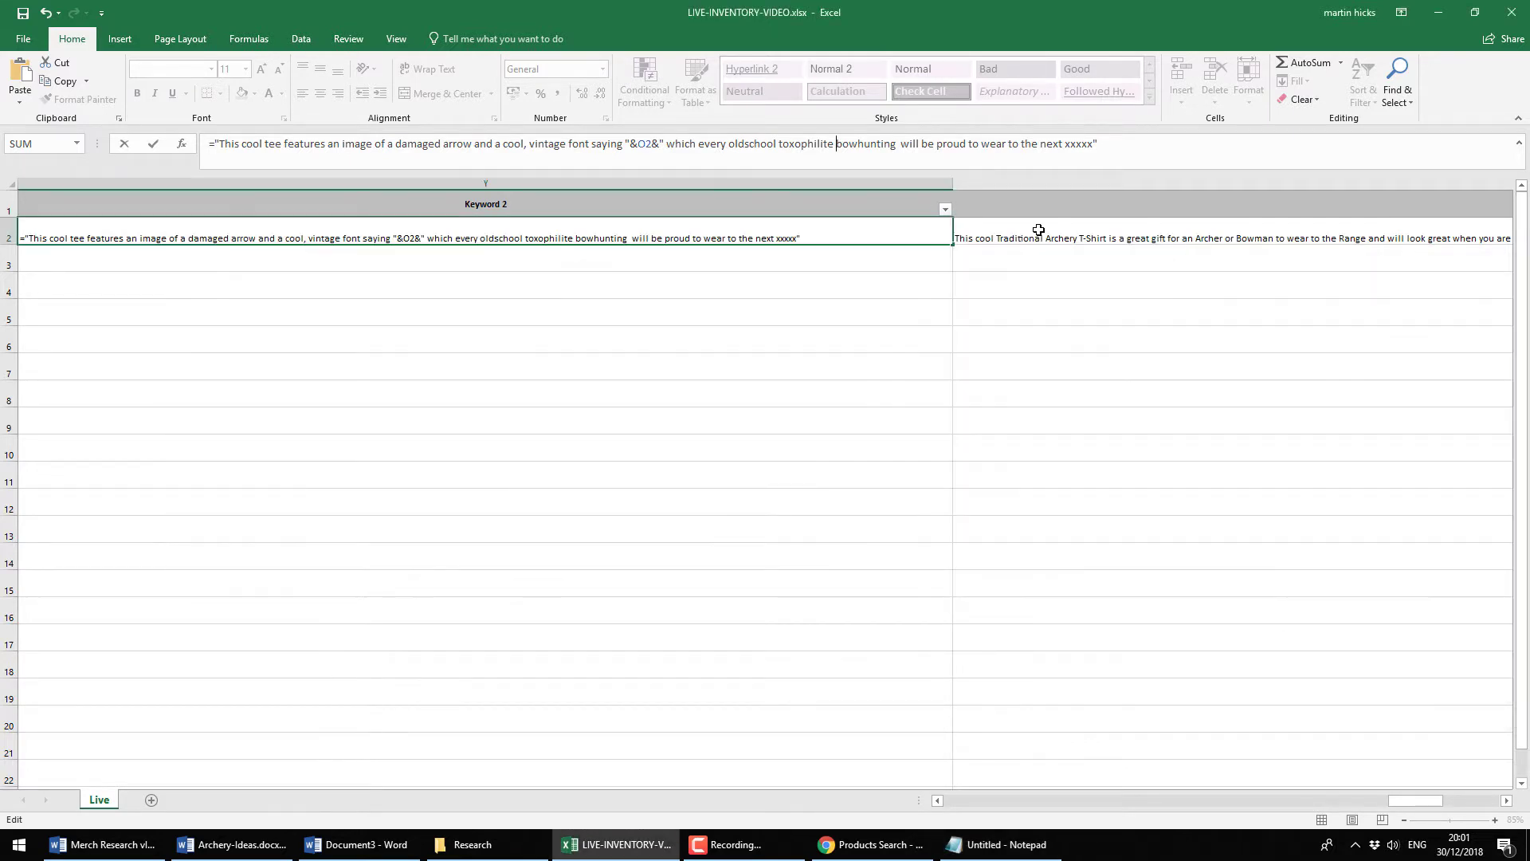
{"action": "left_click", "coordinate": [838, 146]}
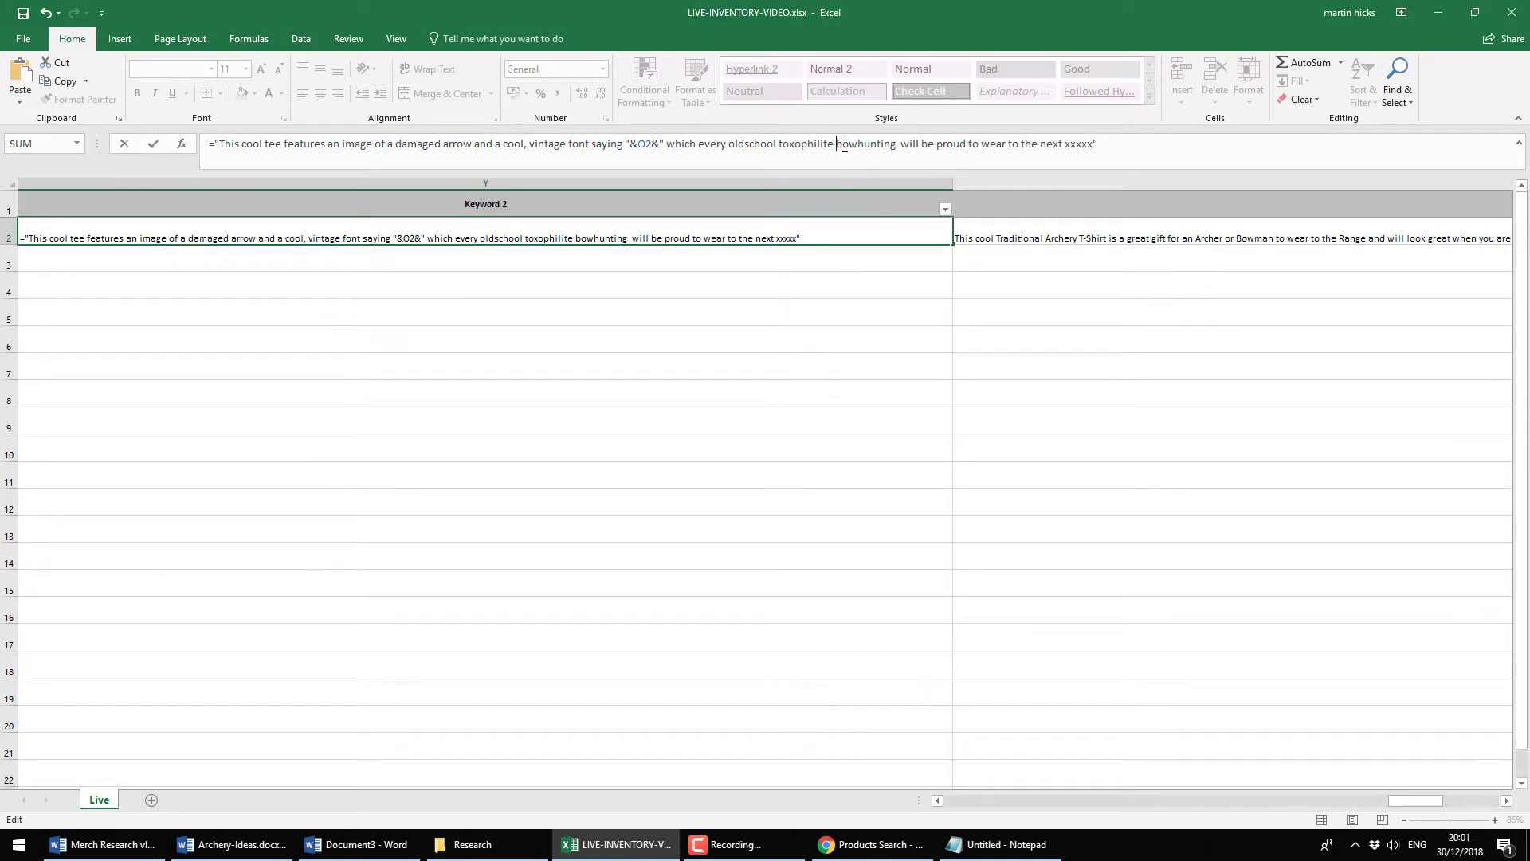
{"action": "double_click", "coordinate": [894, 137]}
{"action": "key", "text": "BackSpace"}
{"action": "type", "text": "b"}
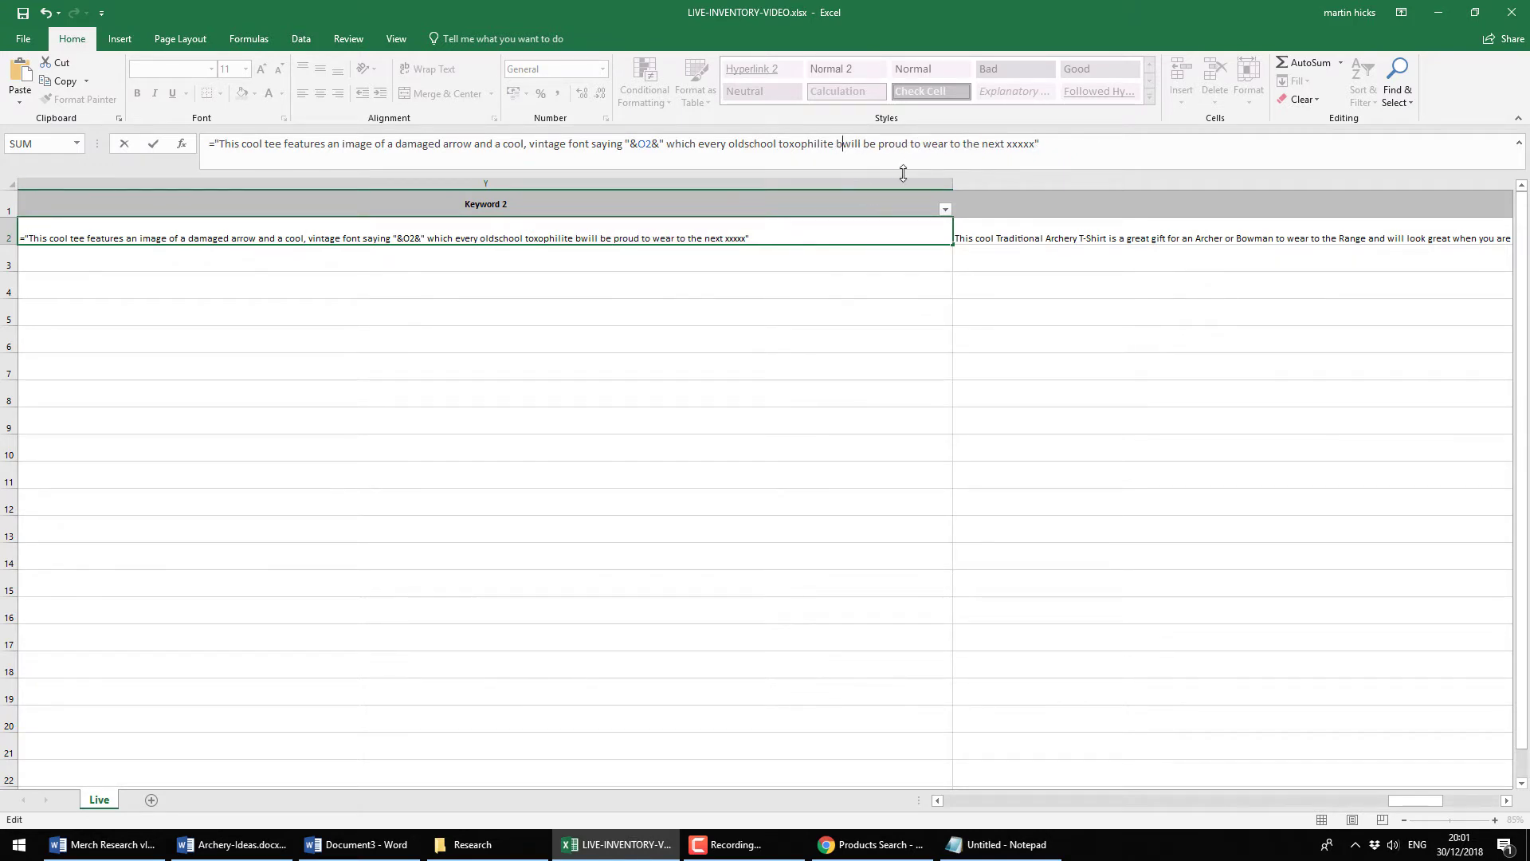
{"action": "type", "text": "op"}
{"action": "key", "text": "BackSpace"}
{"action": "type", "text": "wo"}
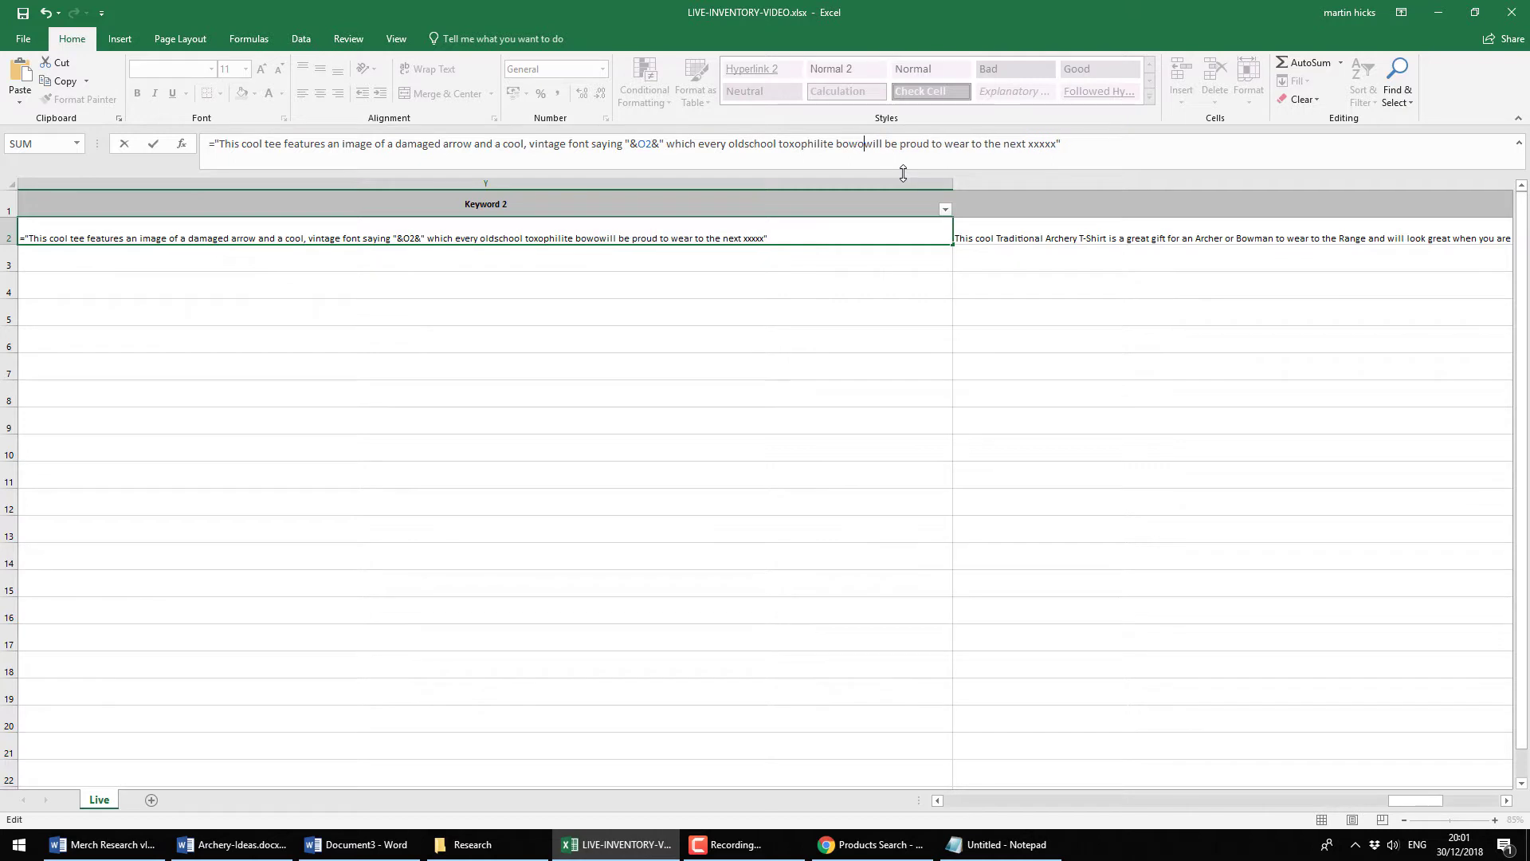
{"action": "key", "text": "BackSpace"}
{"action": "type", "text": "man"}
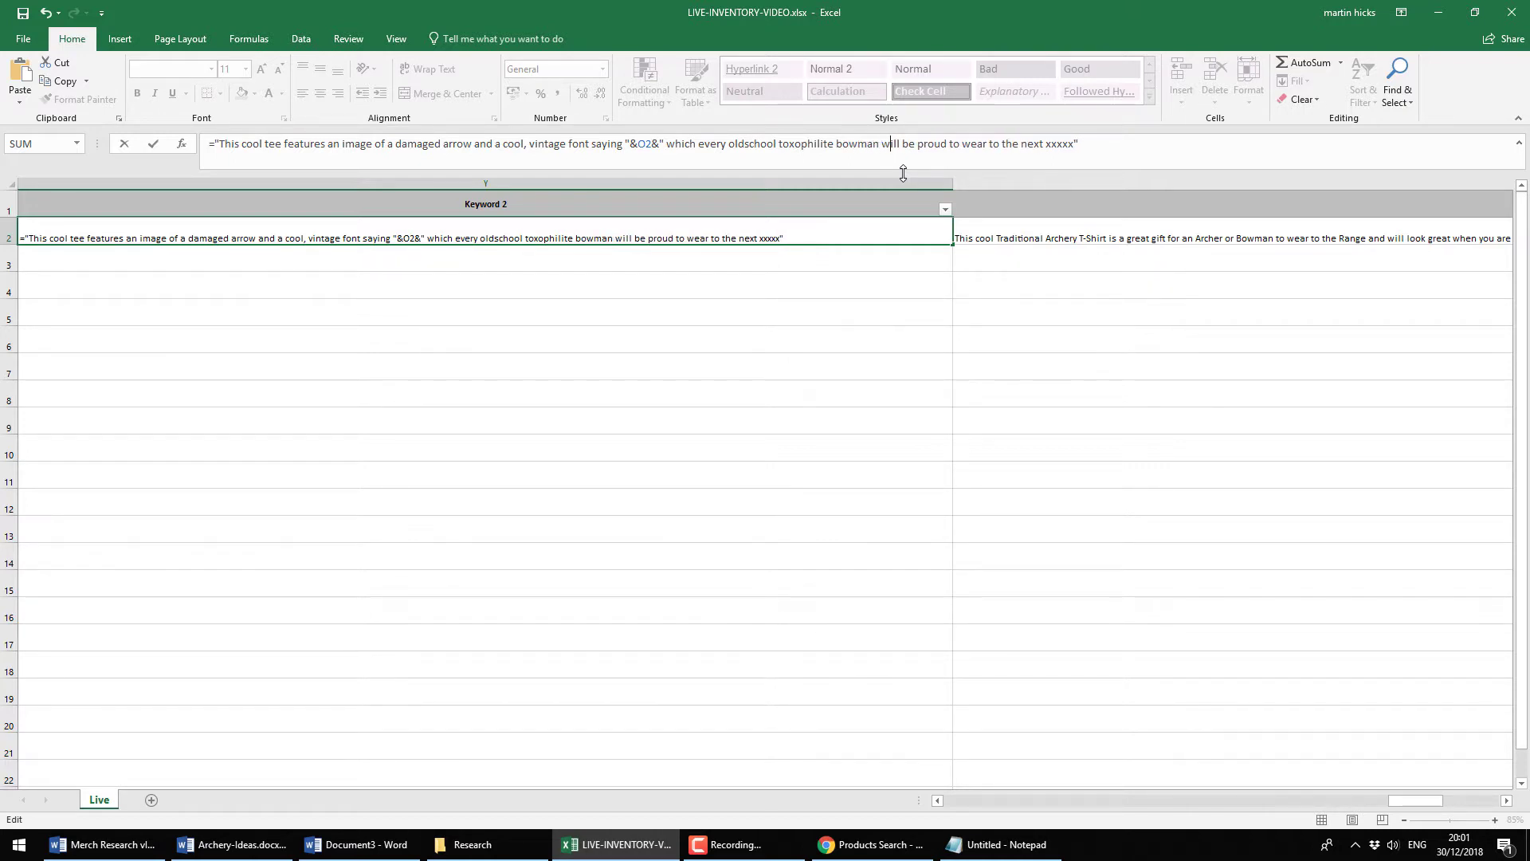
Replace the final x placeholder in the row 2 Keyword 2 formula with "bowhunting competition." and enter the formula
{"action": "key", "text": "Right"}
{"action": "key", "text": "Right"}
{"action": "key", "text": "Right"}
{"action": "key", "text": "Right"}
{"action": "key", "text": "Right"}
{"action": "key", "text": "Right"}
{"action": "key", "text": "Right"}
{"action": "key", "text": "Right"}
{"action": "key", "text": "Right"}
{"action": "type", "text": "bowhunting compe"}
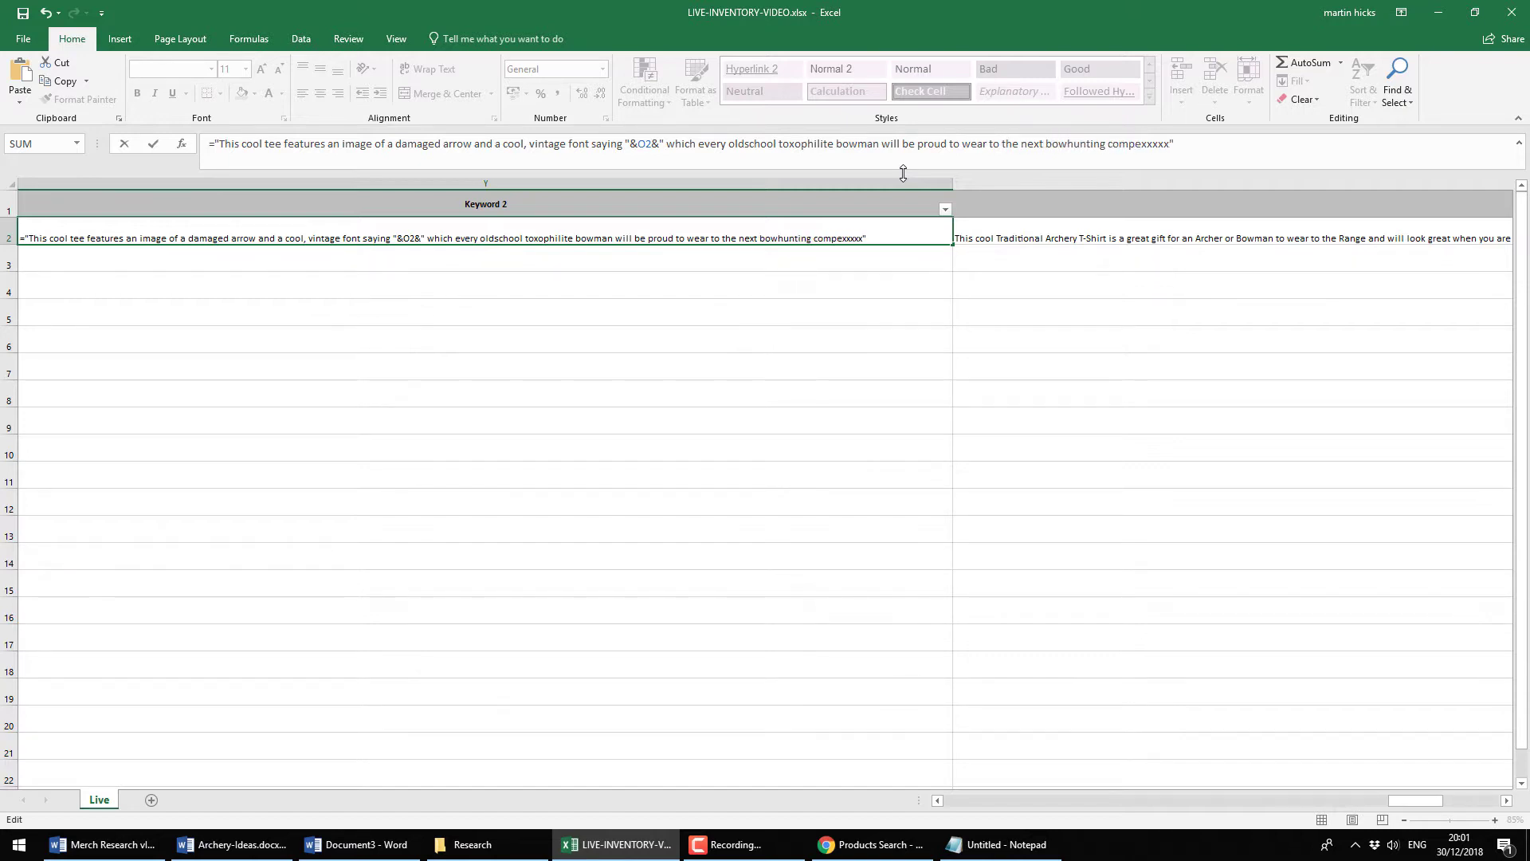
{"action": "type", "text": "tition"}
{"action": "key", "text": "Delete"}
{"action": "key", "text": "Delete"}
{"action": "key", "text": "Delete"}
{"action": "type", "text": "."}
{"action": "key", "text": "ctrl+Return"}
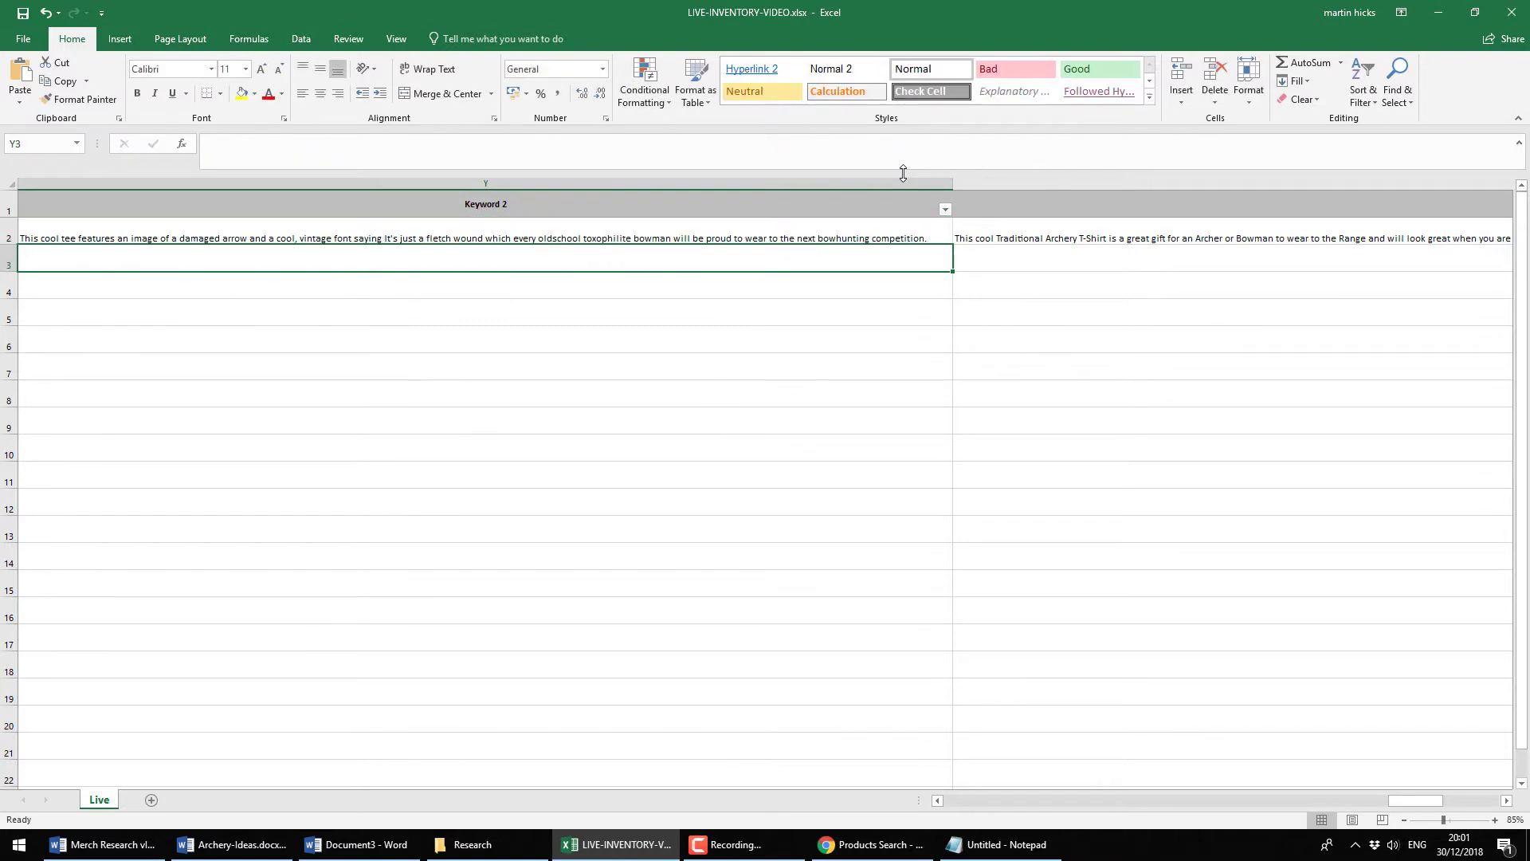
Review the row 2 Keyword 1, Keyword 2, Combination, Description and title texts against the keyword list in Notepad
{"action": "key", "text": "Left"}
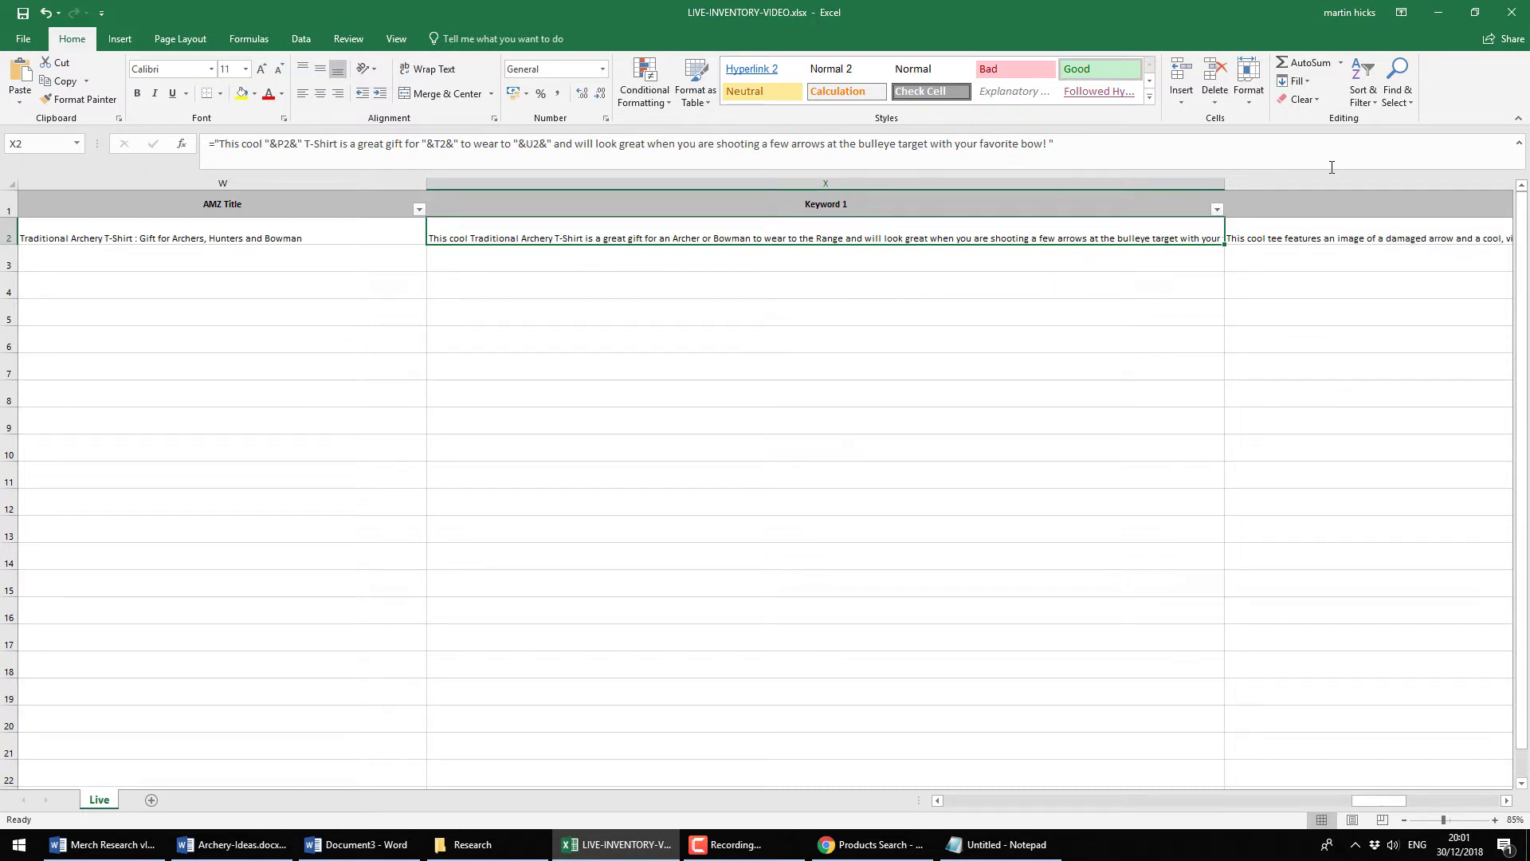
{"action": "key", "text": "Right"}
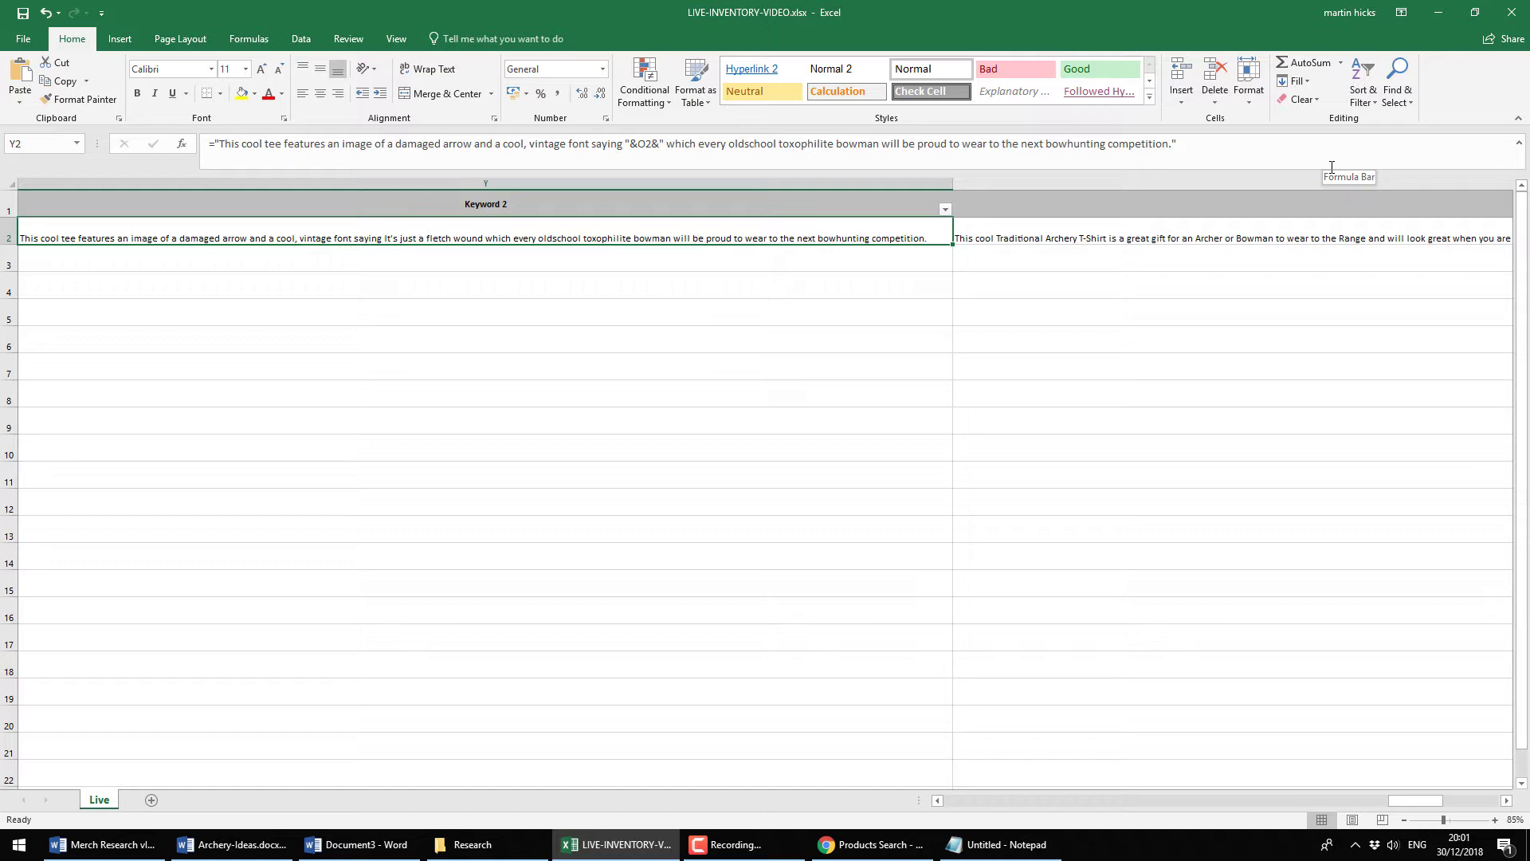
{"action": "key", "text": "Up"}
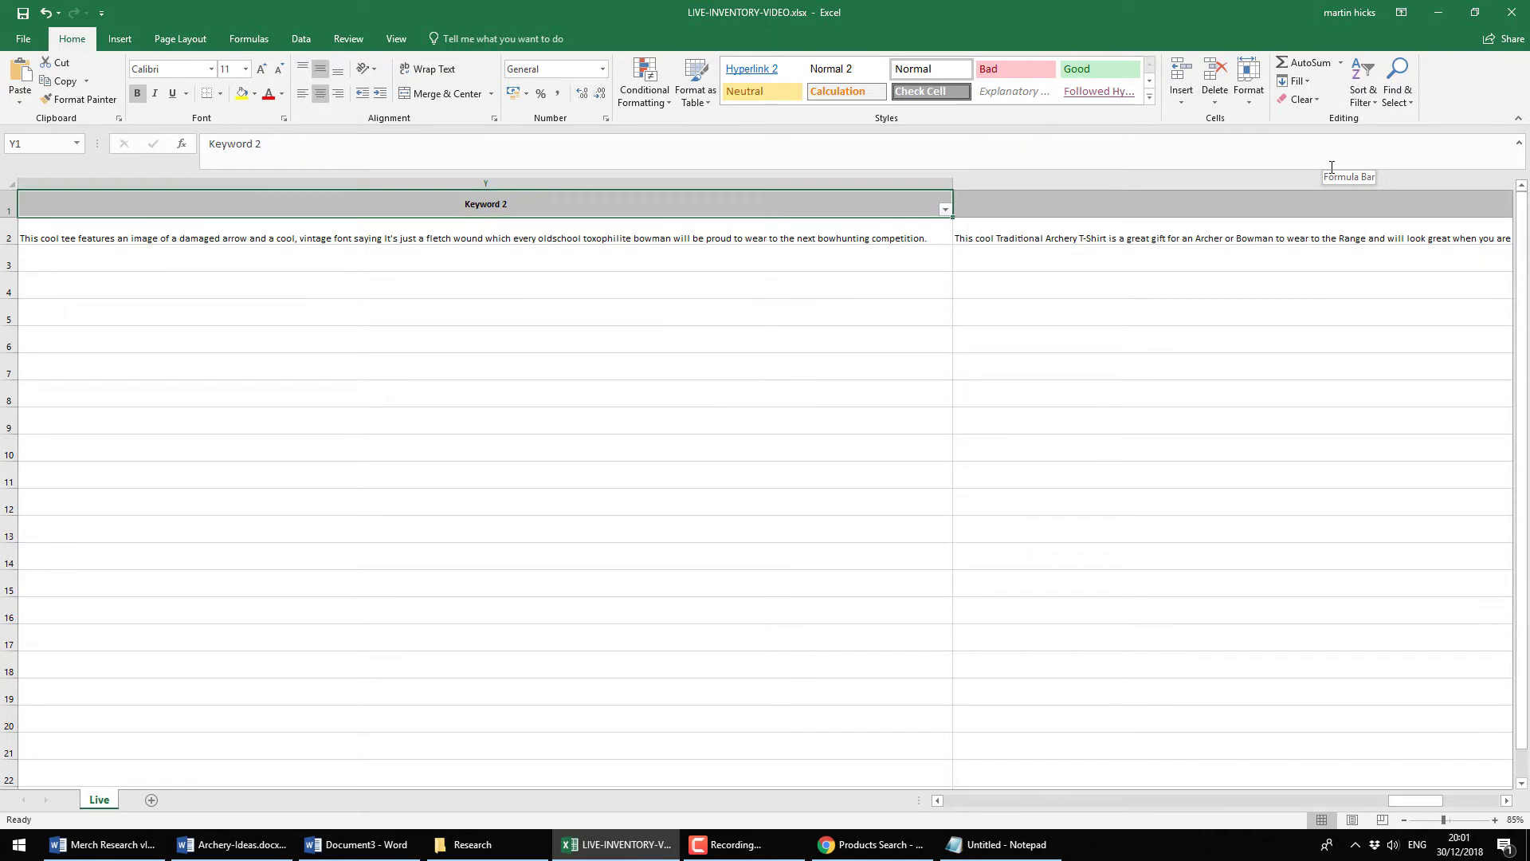
{"action": "key", "text": "Right"}
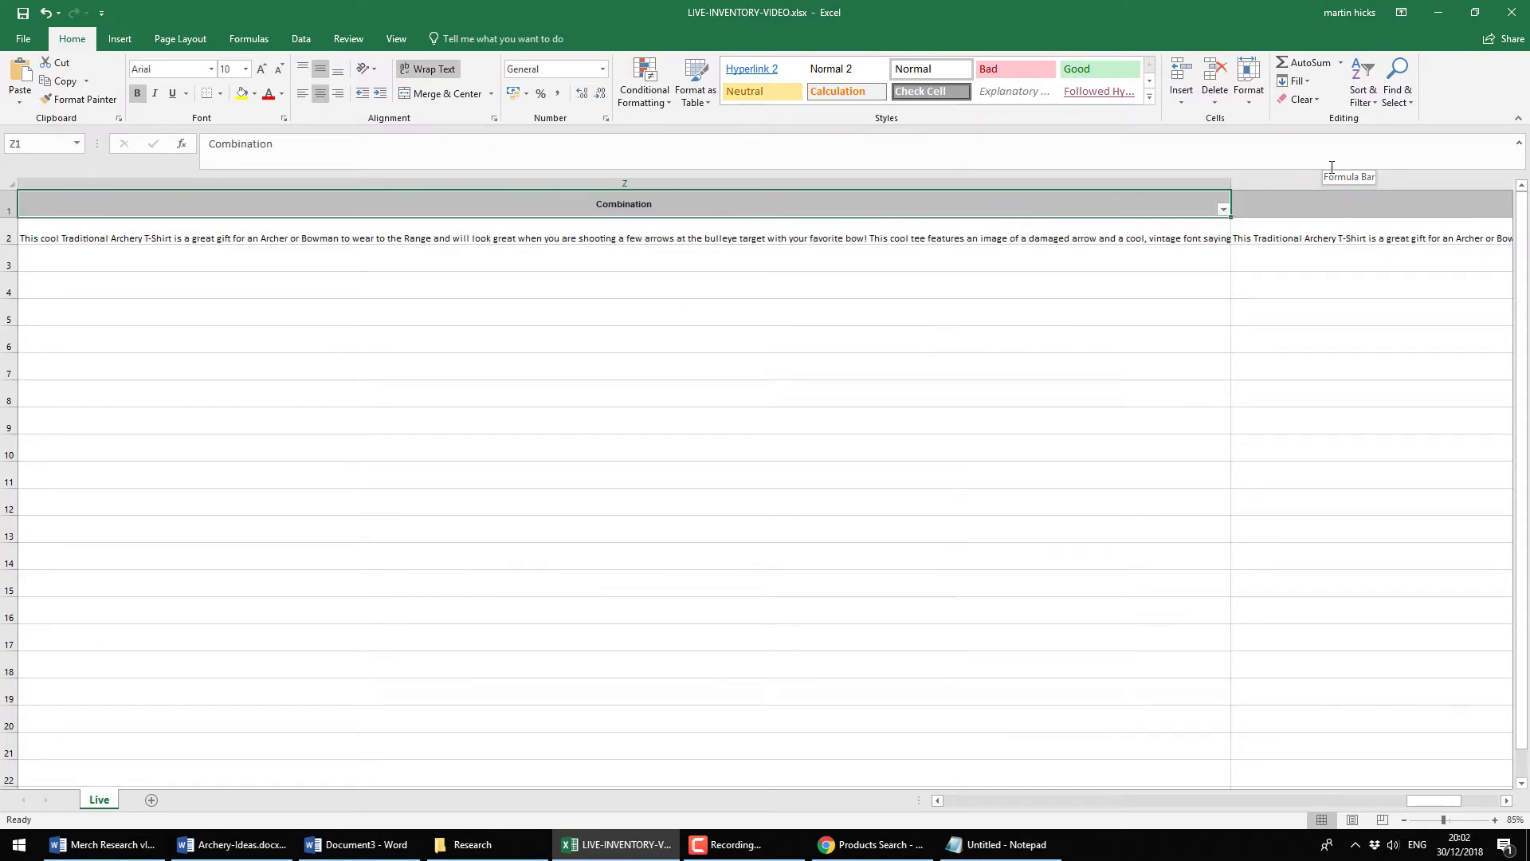
{"action": "key", "text": "Down"}
{"action": "key", "text": "Right"}
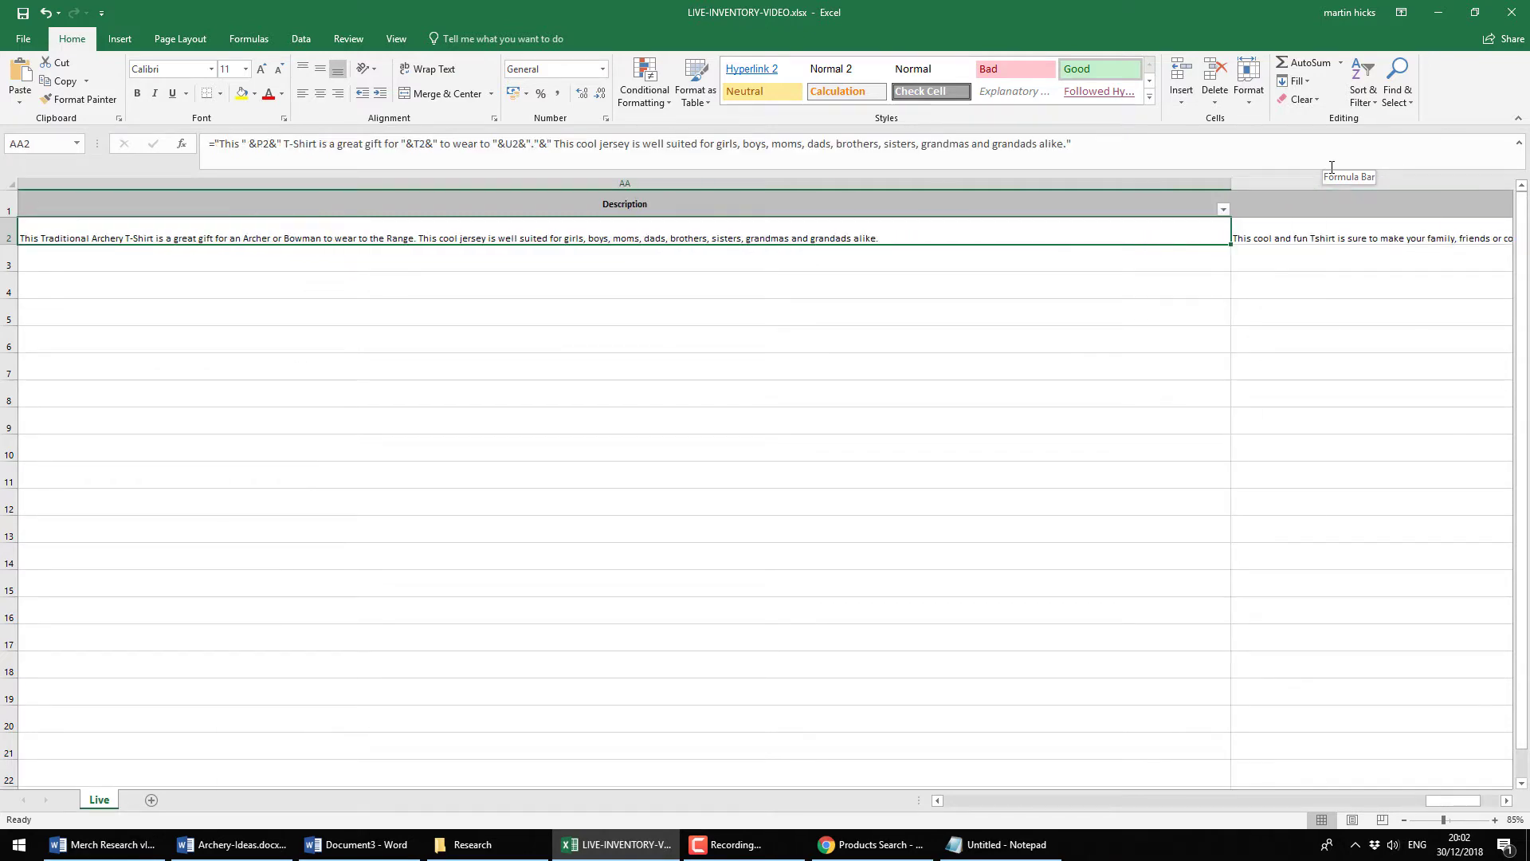
{"action": "key", "text": "Left"}
{"action": "key", "text": "Left"}
{"action": "key", "text": "Left"}
{"action": "key", "text": "Left"}
{"action": "key", "text": "Left"}
{"action": "key", "text": "Left"}
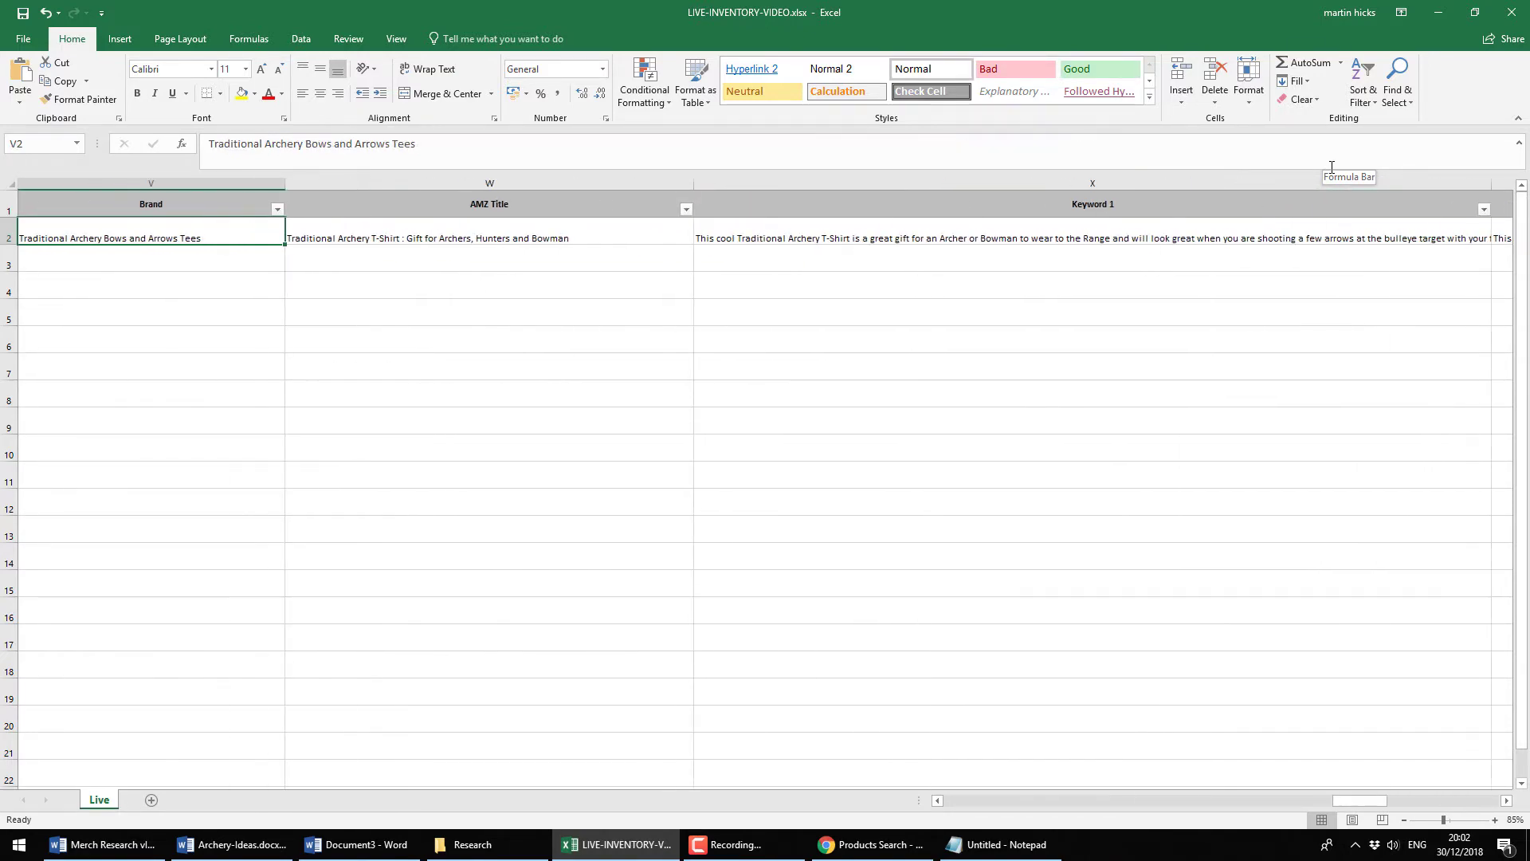
{"action": "key", "text": "Left"}
{"action": "key", "text": "Left"}
{"action": "key", "text": "Left"}
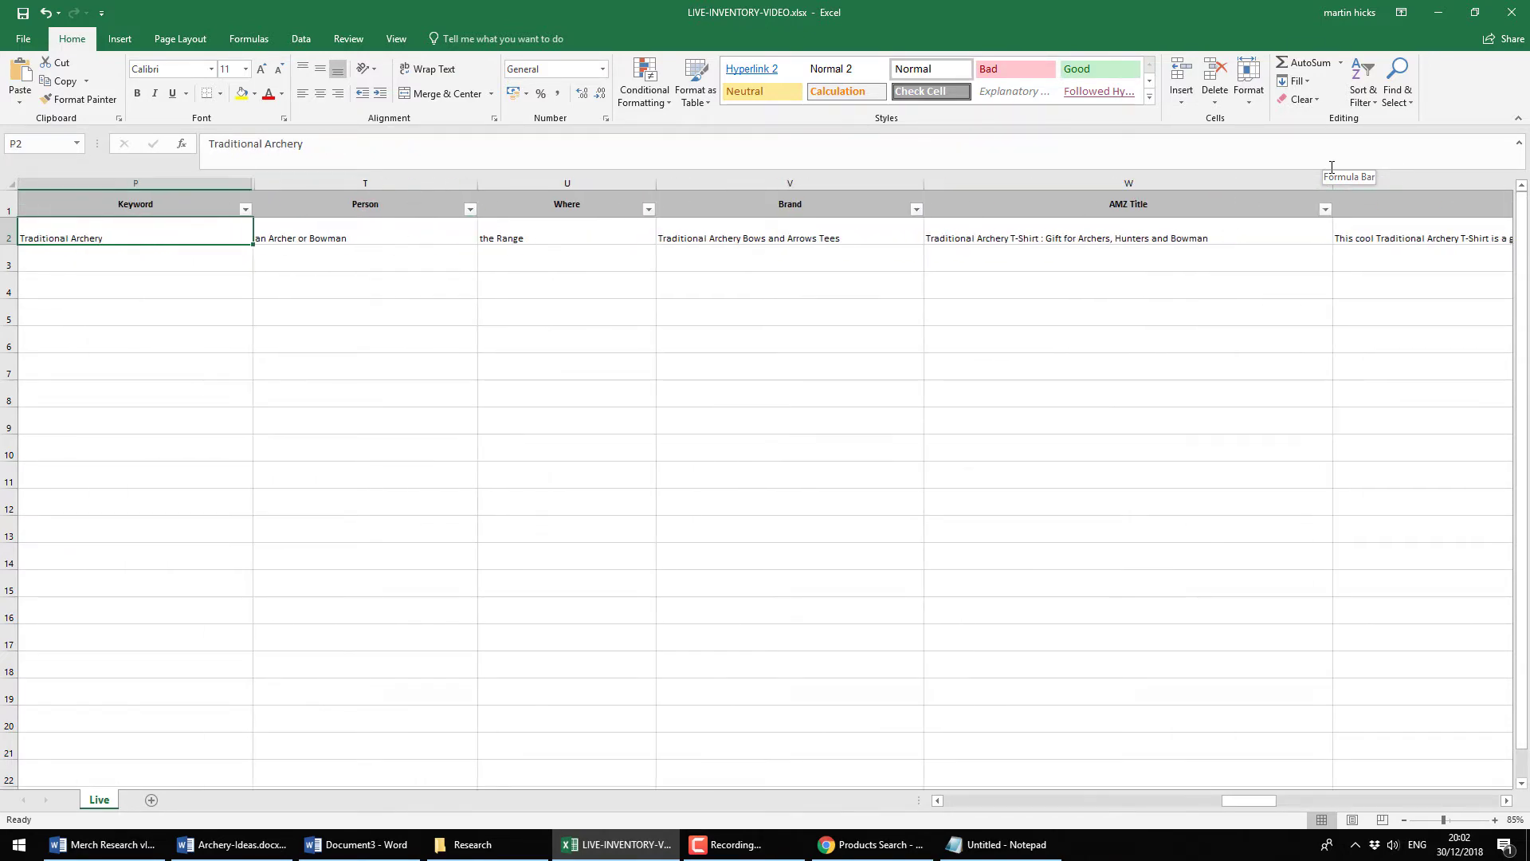
{"action": "left_click", "coordinate": [1026, 849]}
{"action": "left_click", "coordinate": [1143, 372]}
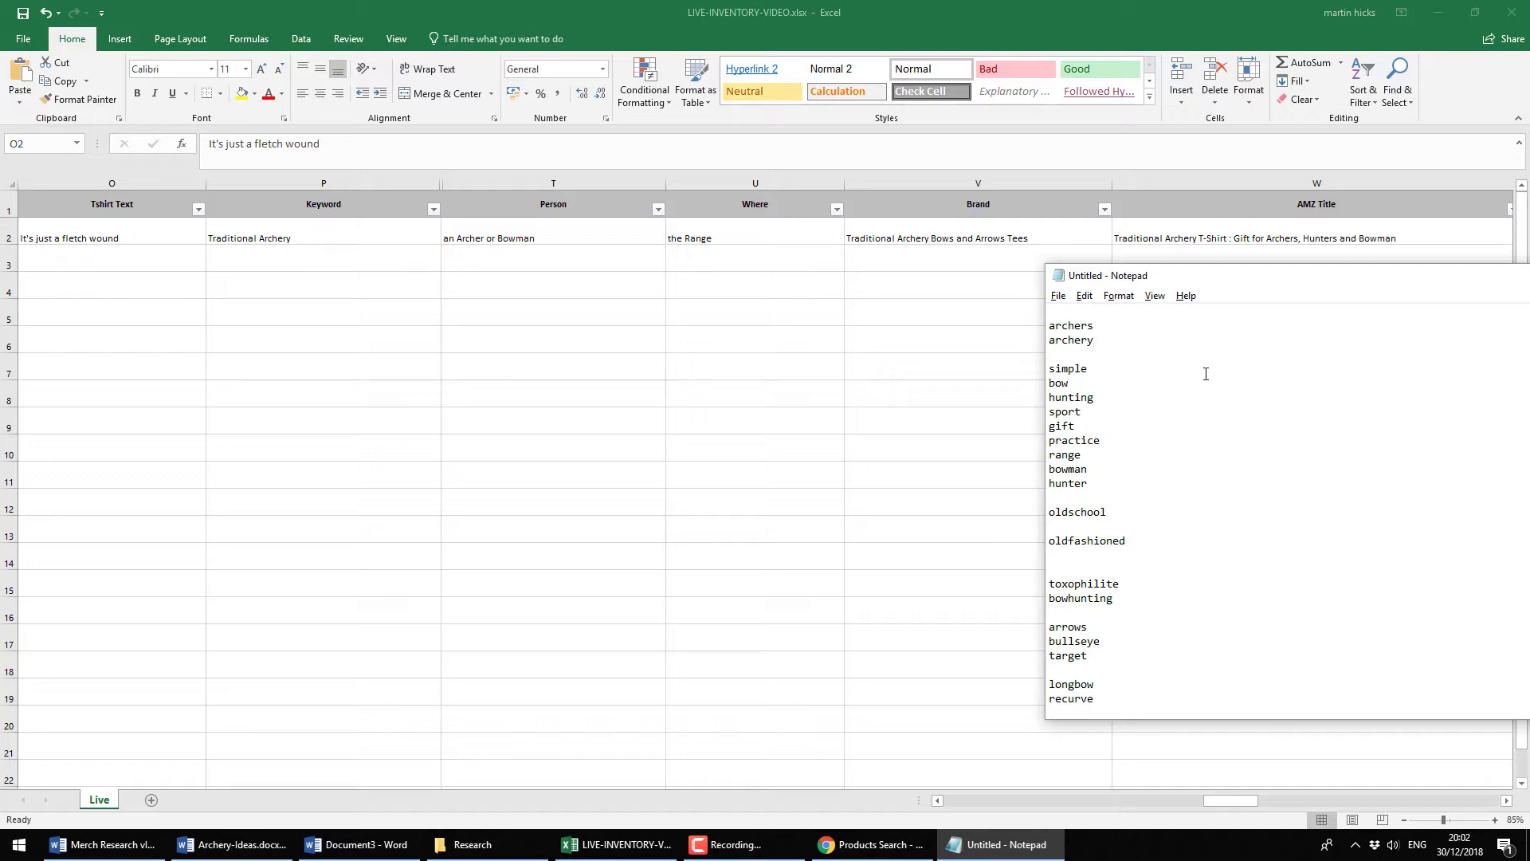
Copy the row 2 cells from Tshirt Text through Standard Description in Excel into rows 3, 4 and 5
{"action": "key", "text": "alt+Tab"}
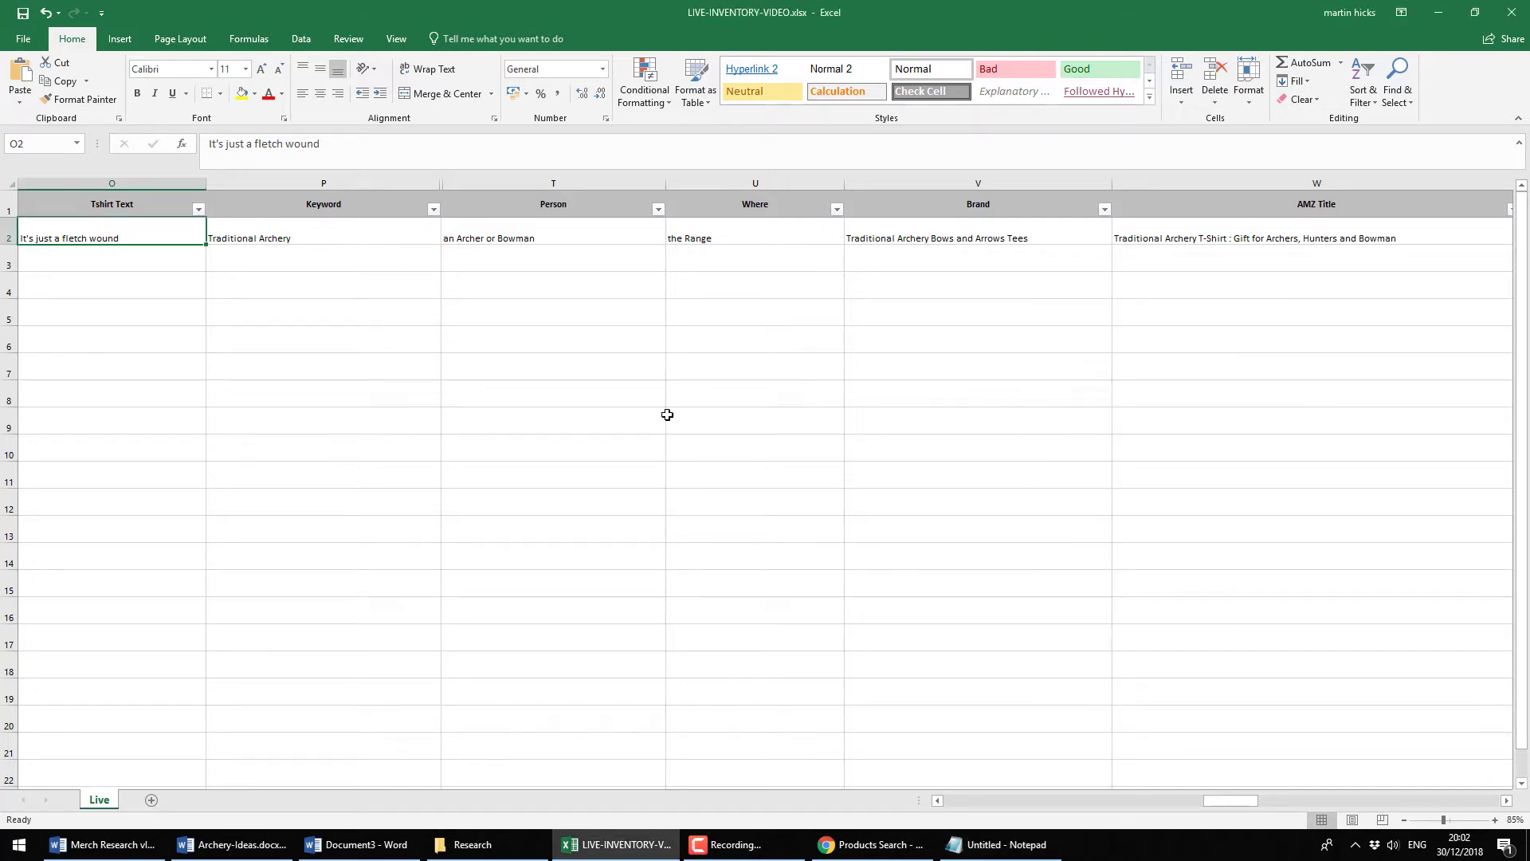
{"action": "scroll", "coordinate": [1528, 382], "scroll_direction": "left", "scroll_amount": 2}
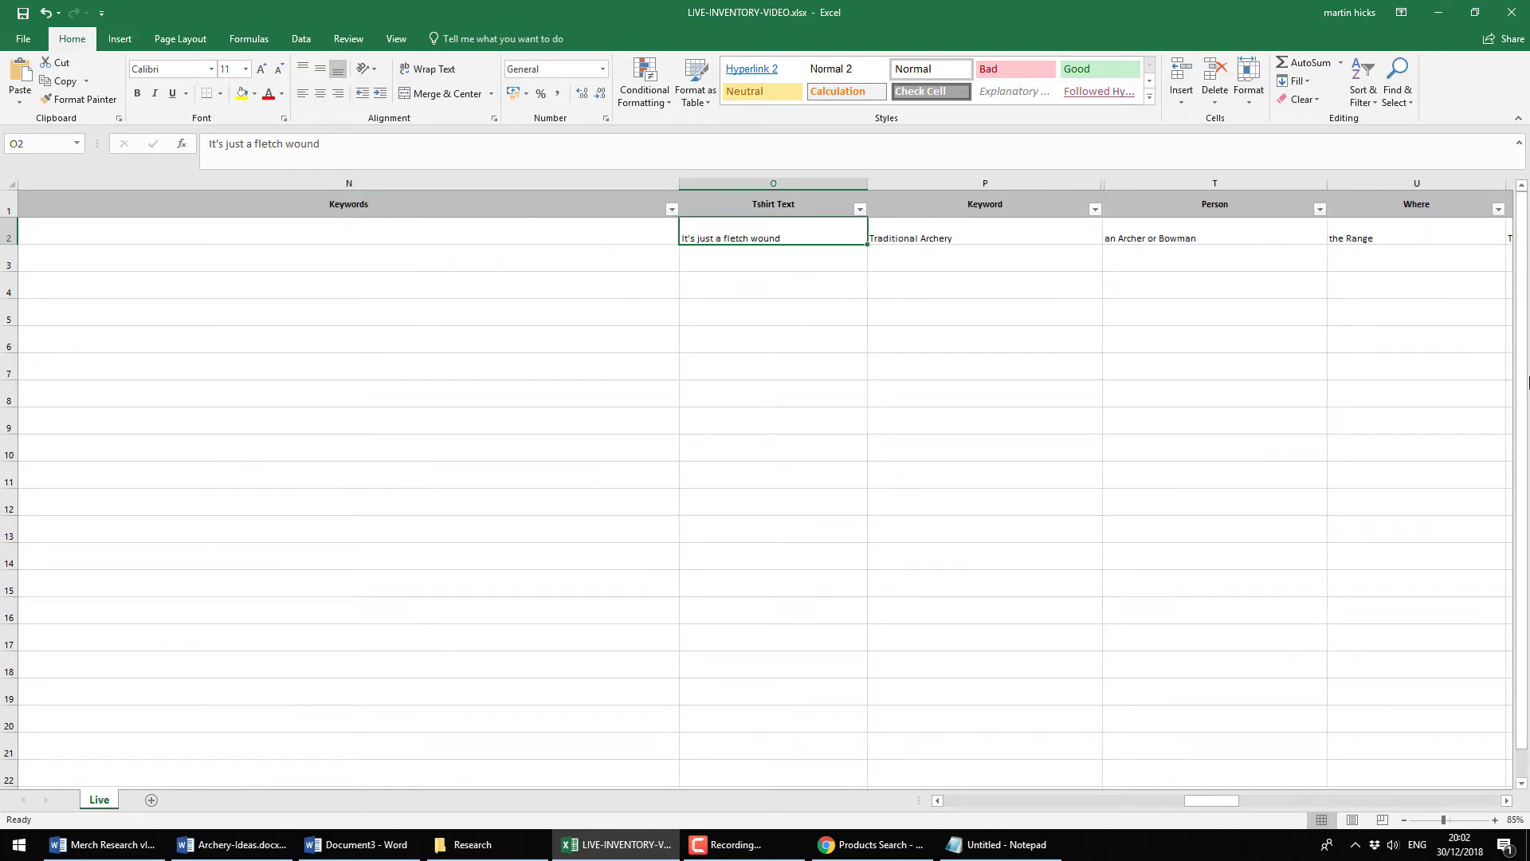
{"action": "key", "text": "ctrl+shift+Right"}
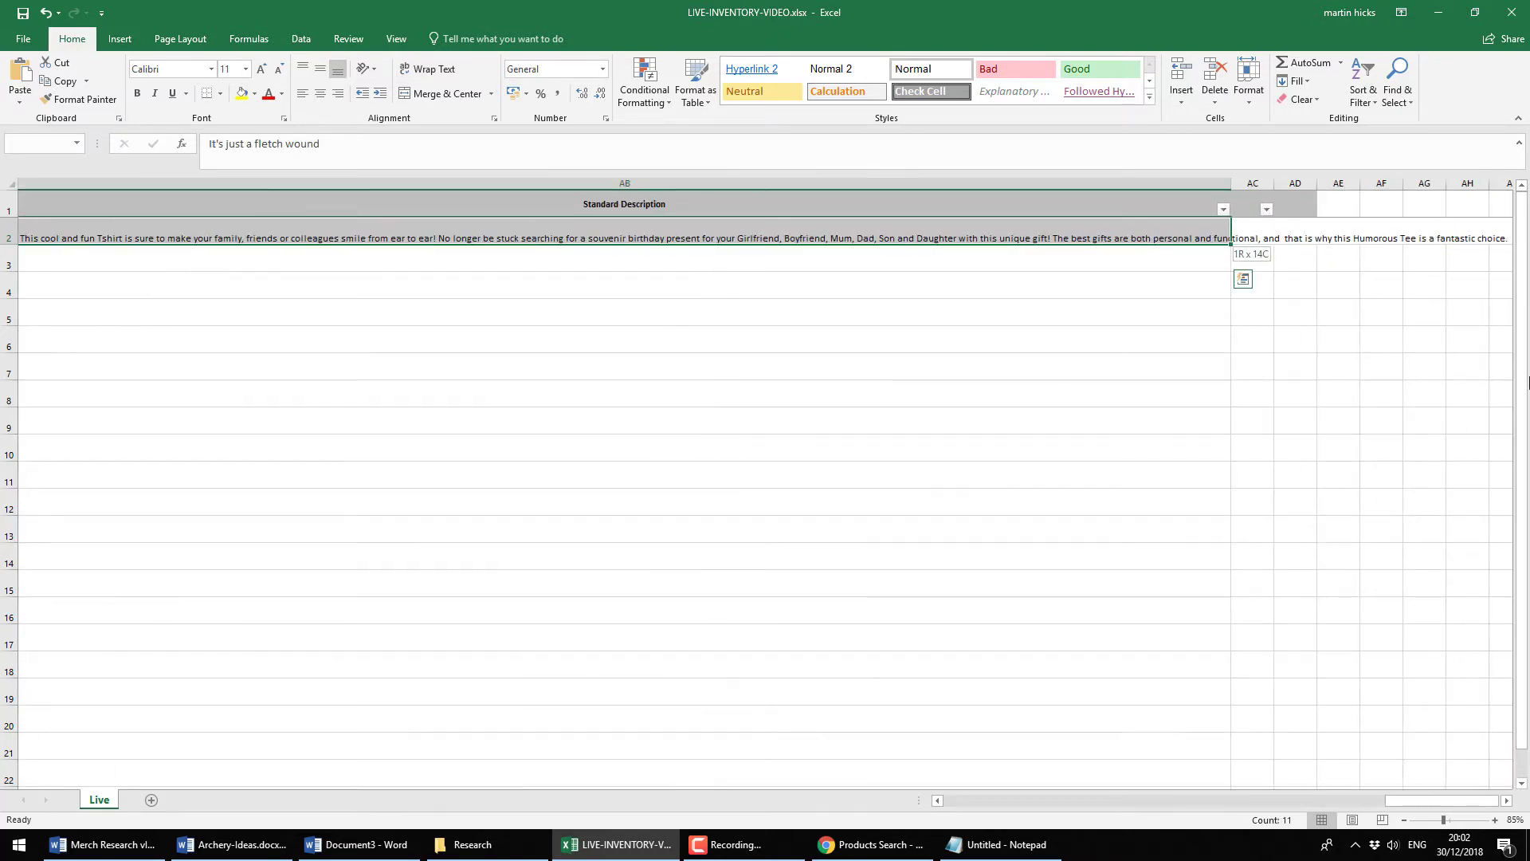
{"action": "key", "text": "ctrl+c"}
{"action": "key", "text": "Left"}
{"action": "key", "text": "Right"}
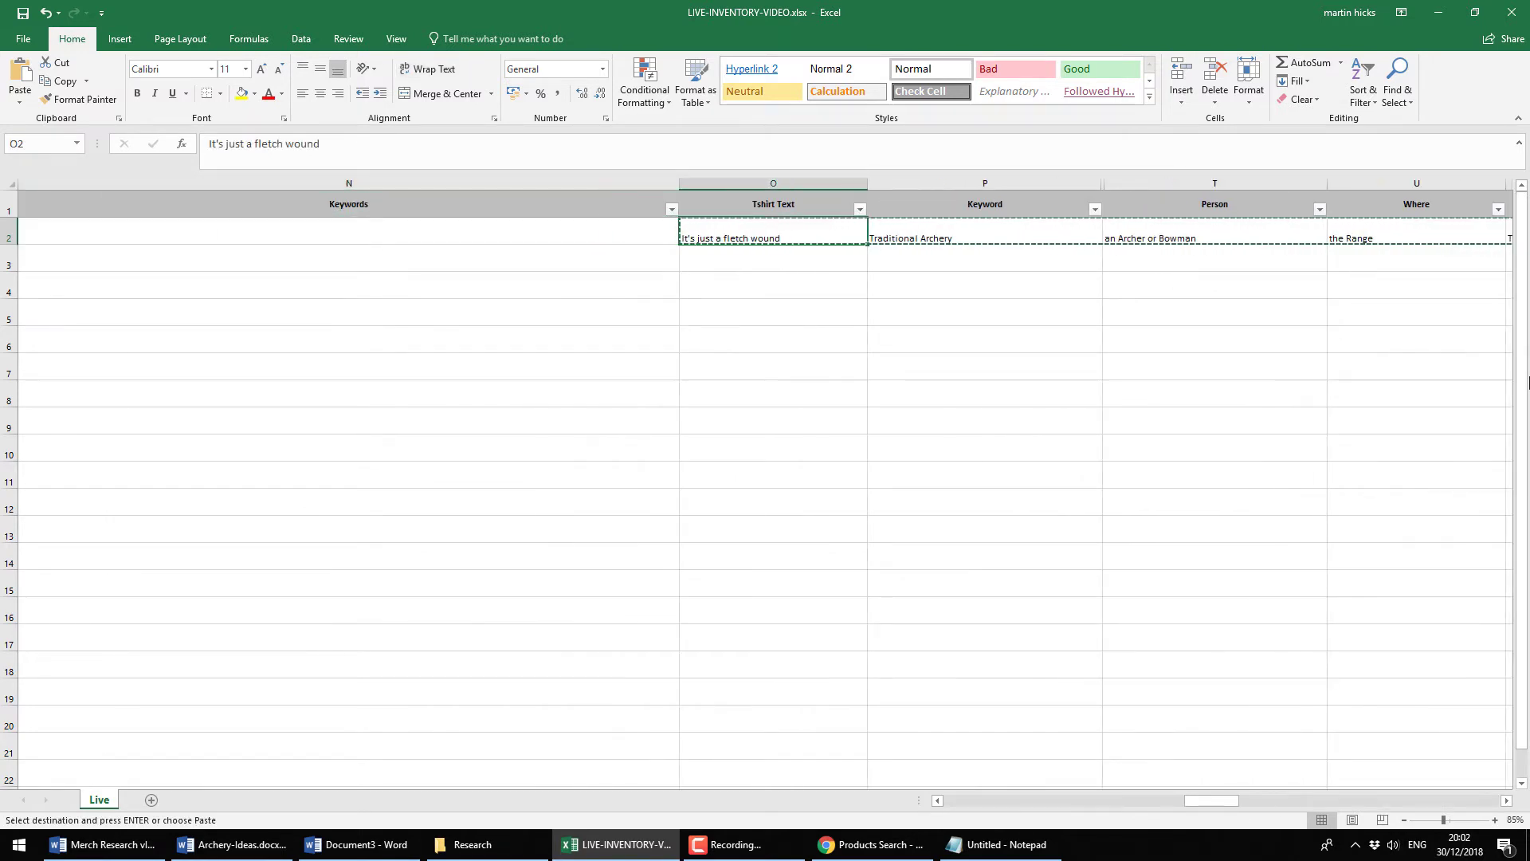
{"action": "key", "text": "Down"}
{"action": "key", "text": "ctrl+v"}
{"action": "key", "text": "Down"}
{"action": "key", "text": "ctrl+v"}
{"action": "key", "text": "Down"}
{"action": "key", "text": "ctrl+v"}
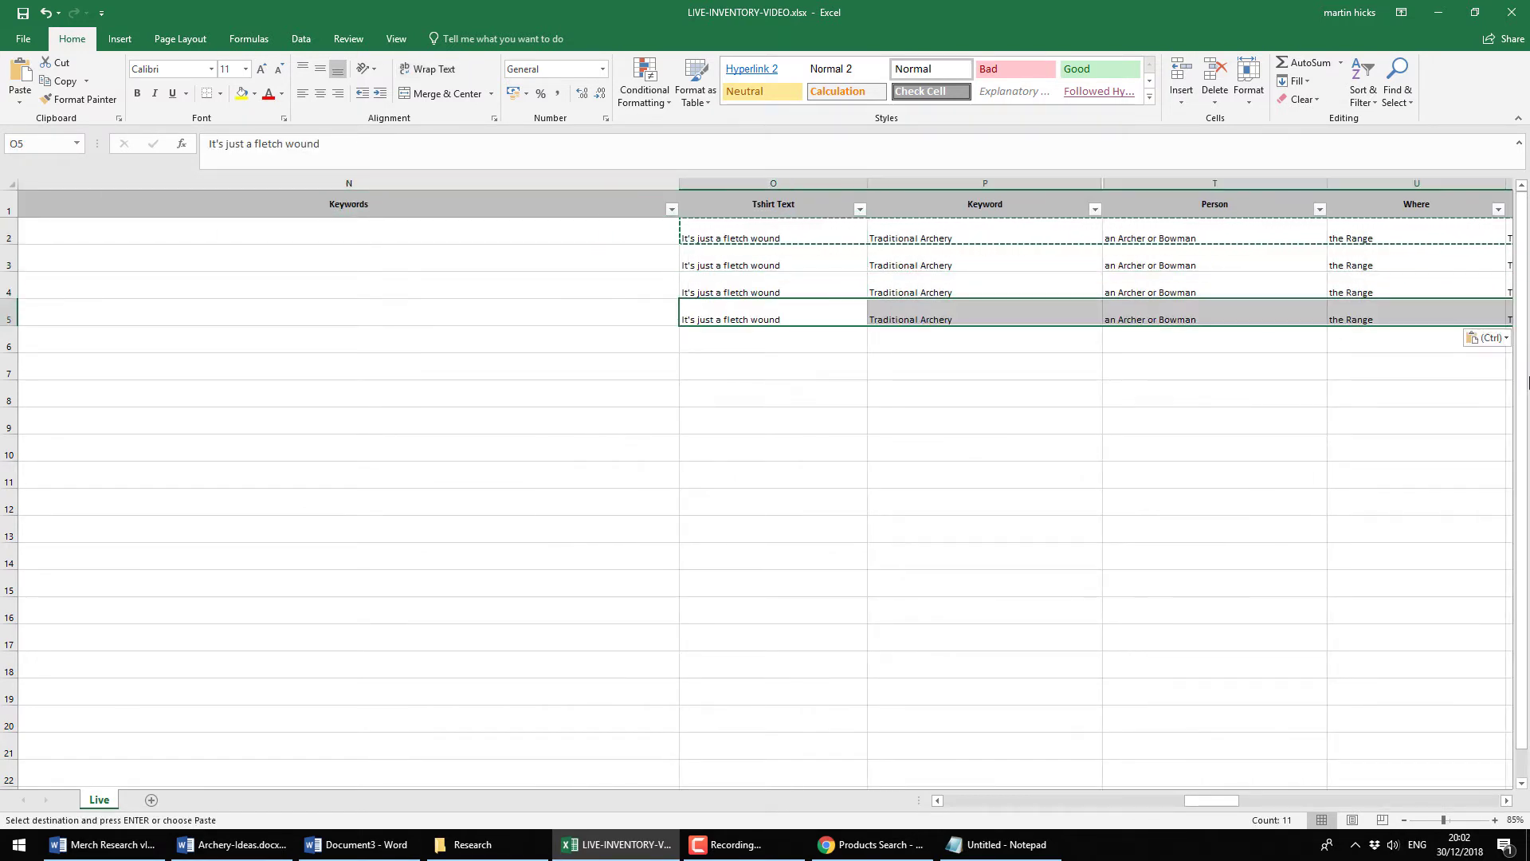
Set the row 3 Tshirt Text to the slogan from Archery-Ideas.docx, "My Mother didn't raise a Princess, she trained a Valkyrie"
{"action": "key", "text": "Up"}
{"action": "key", "text": "Up"}
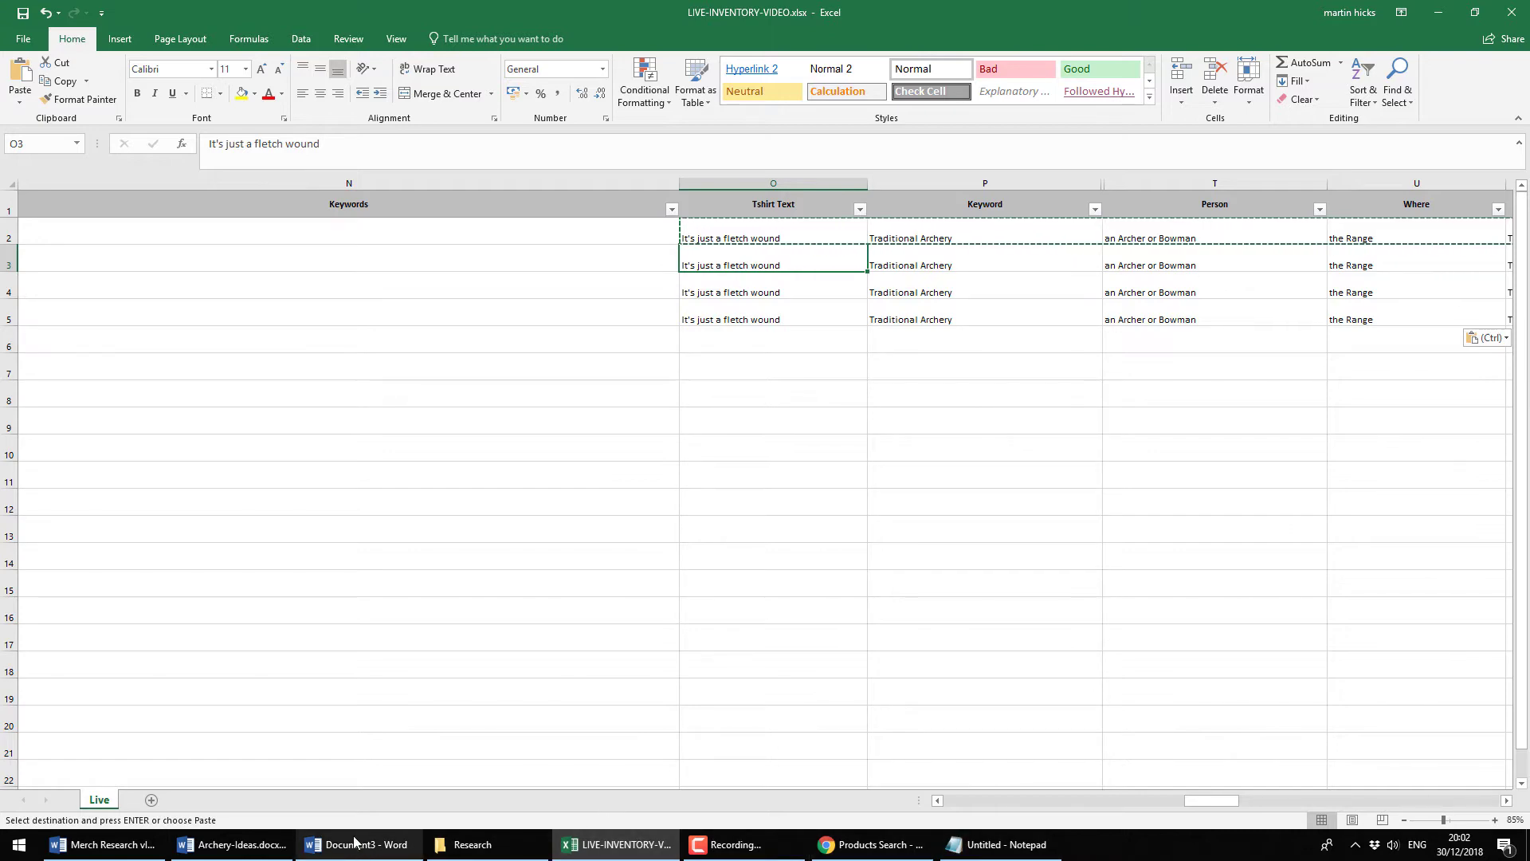
{"action": "left_click", "coordinate": [267, 850]}
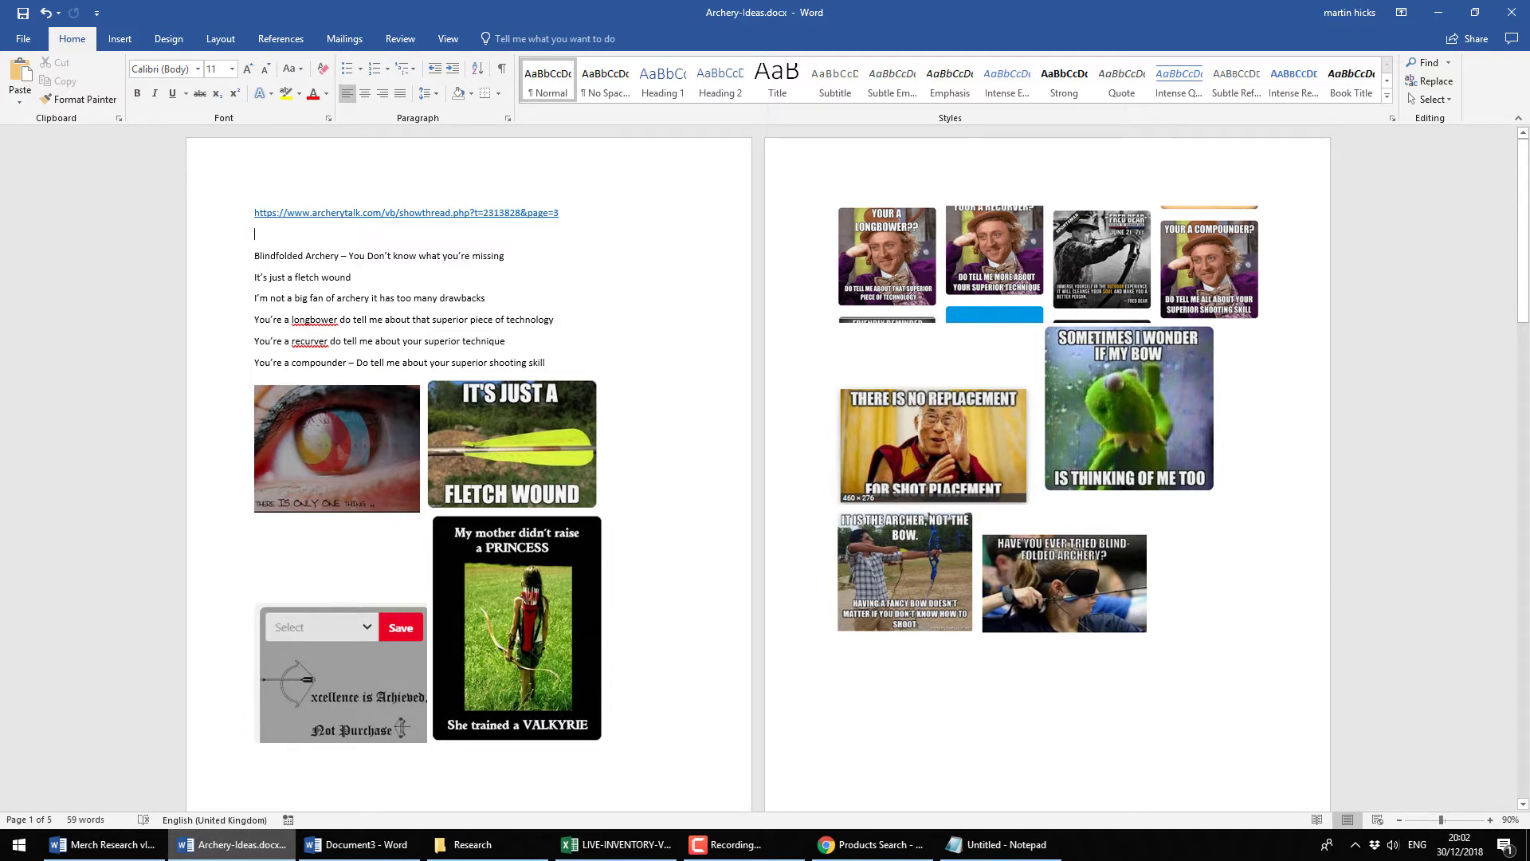
{"action": "key", "text": "alt+Tab"}
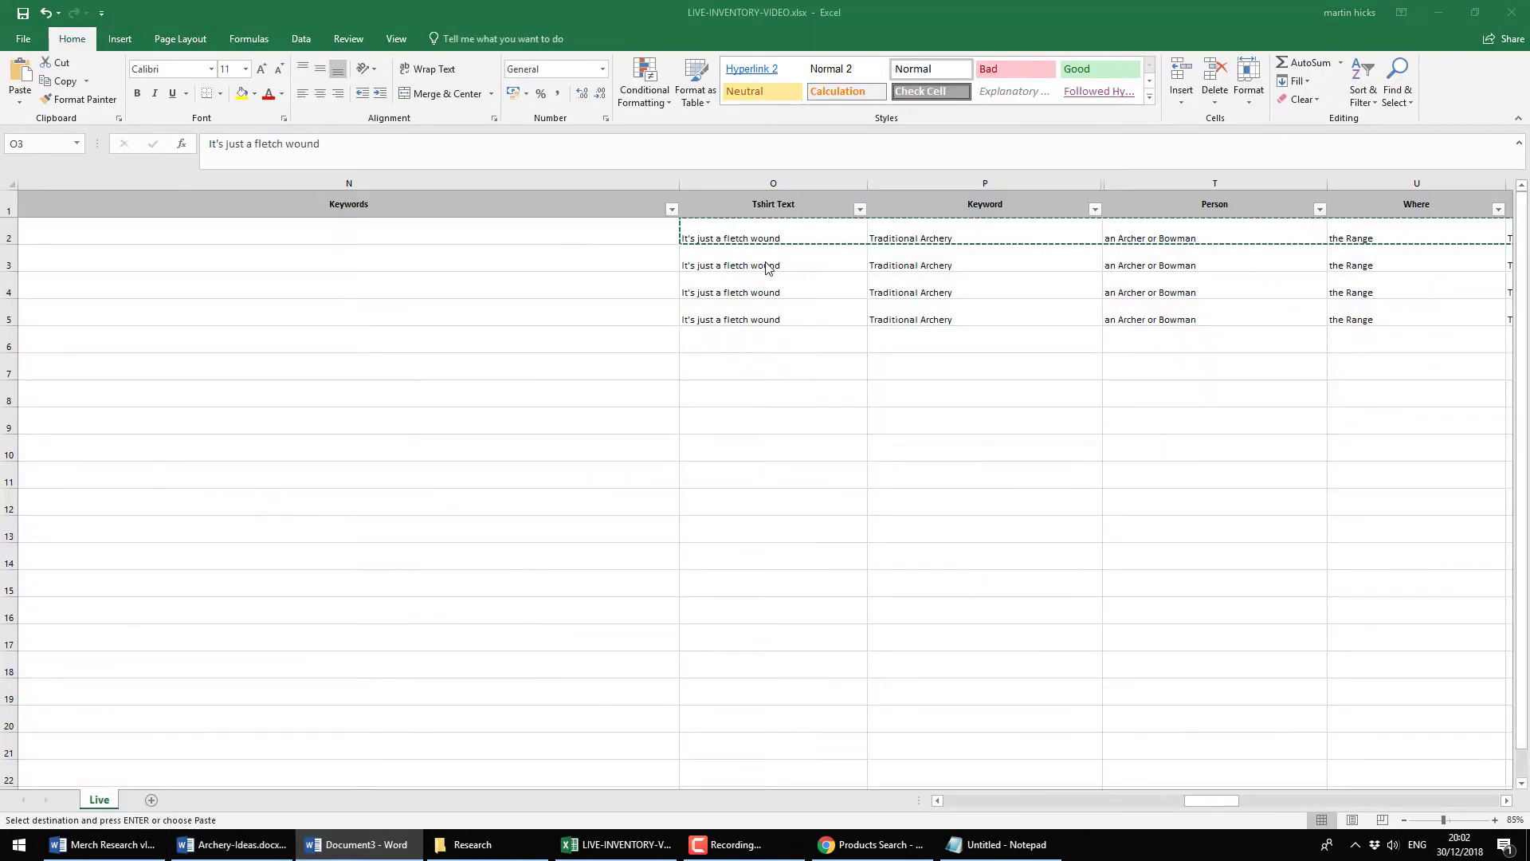
{"action": "type", "text": "My Moyh"}
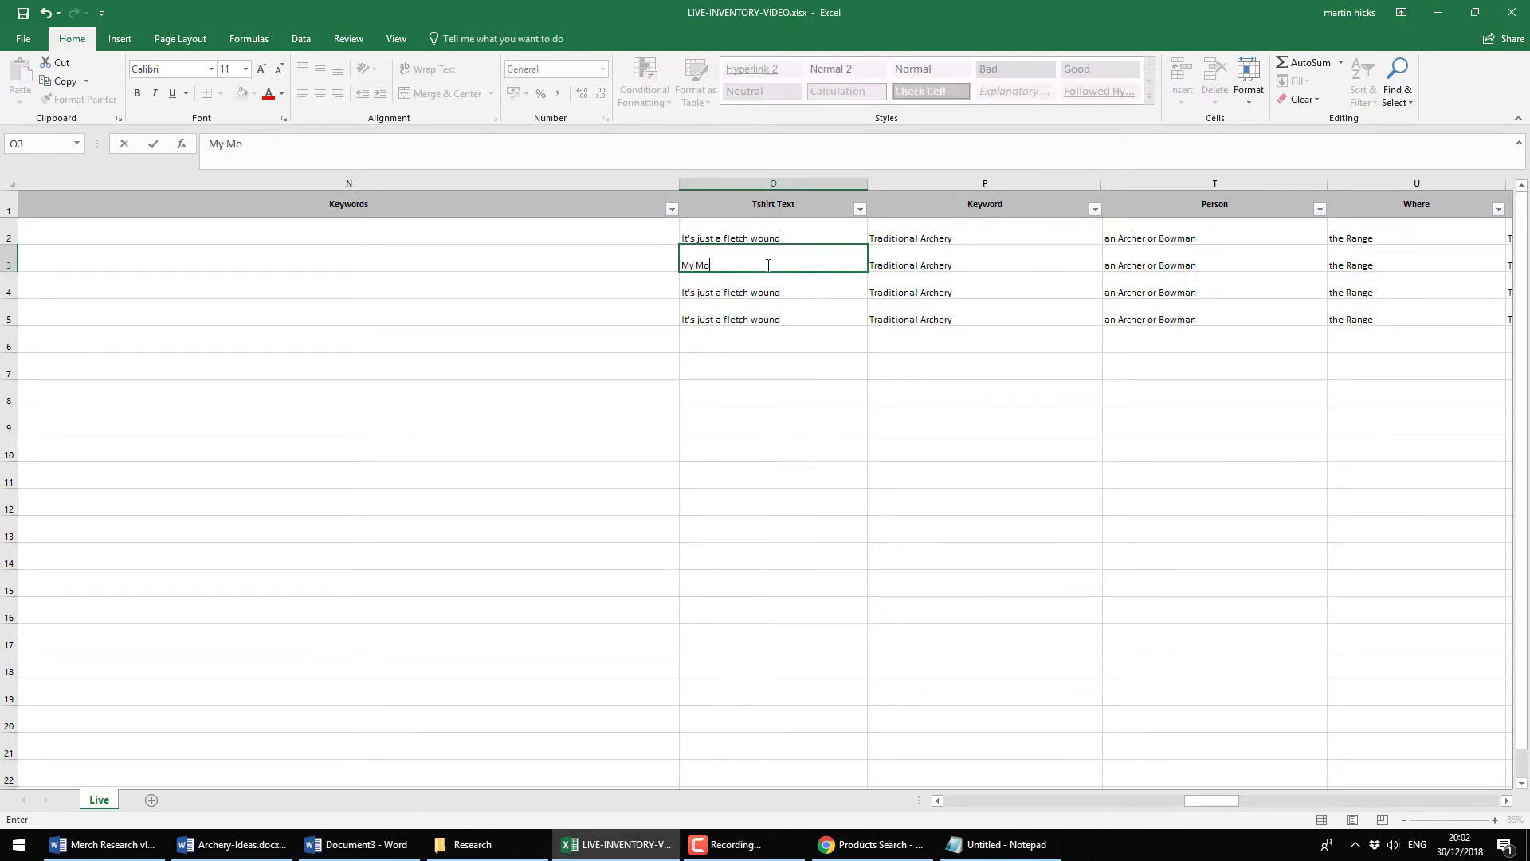
{"action": "key", "text": "BackSpace"}
{"action": "key", "text": "BackSpace"}
{"action": "type", "text": "ther didn't tr"}
{"action": "key", "text": "alt+Tab"}
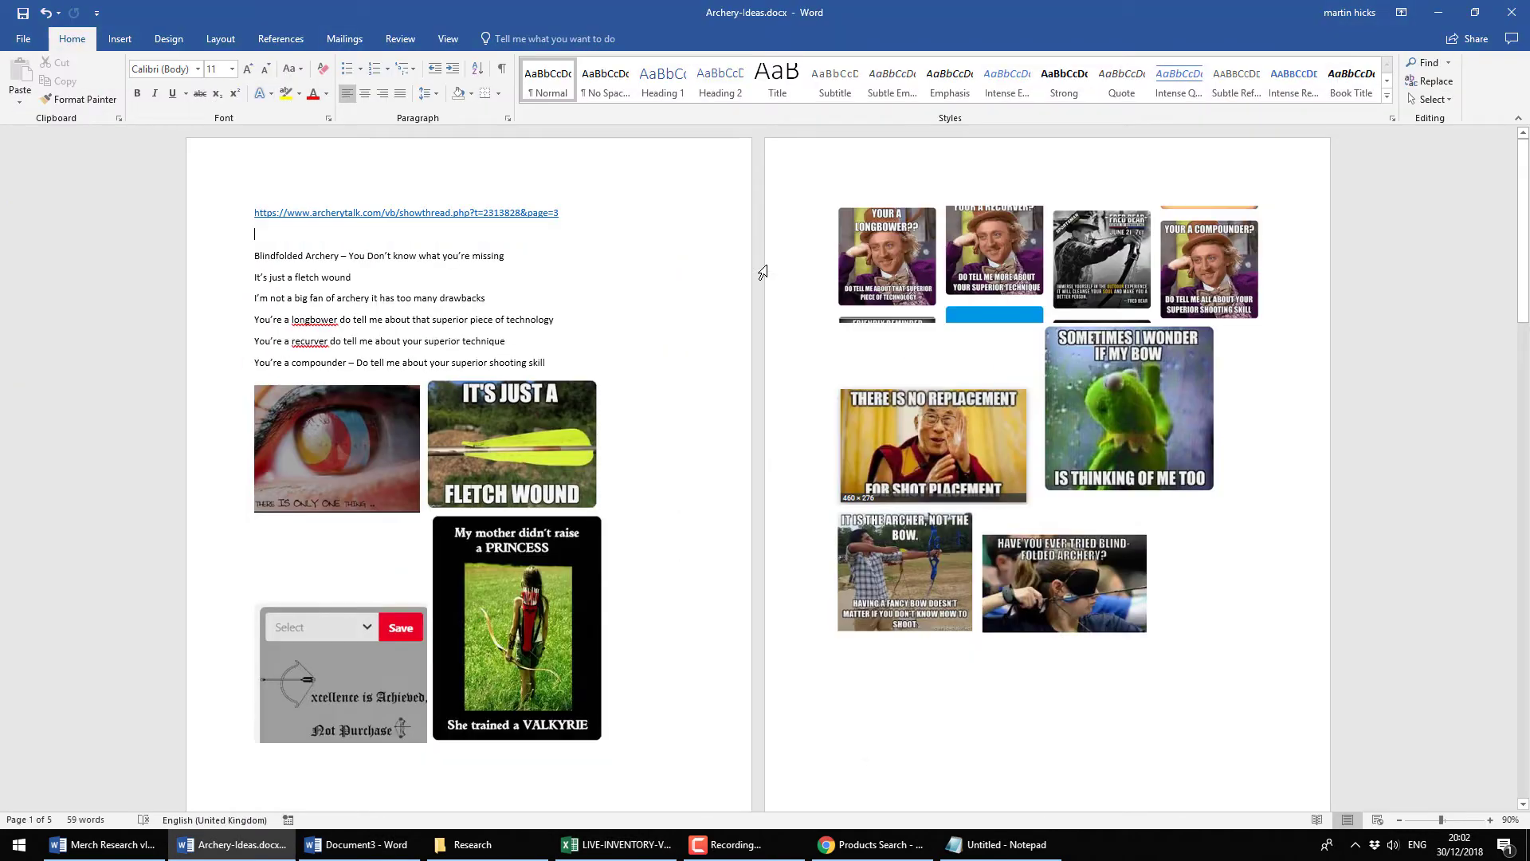
{"action": "key", "text": "alt+Tab"}
{"action": "key", "text": "alt+Tab"}
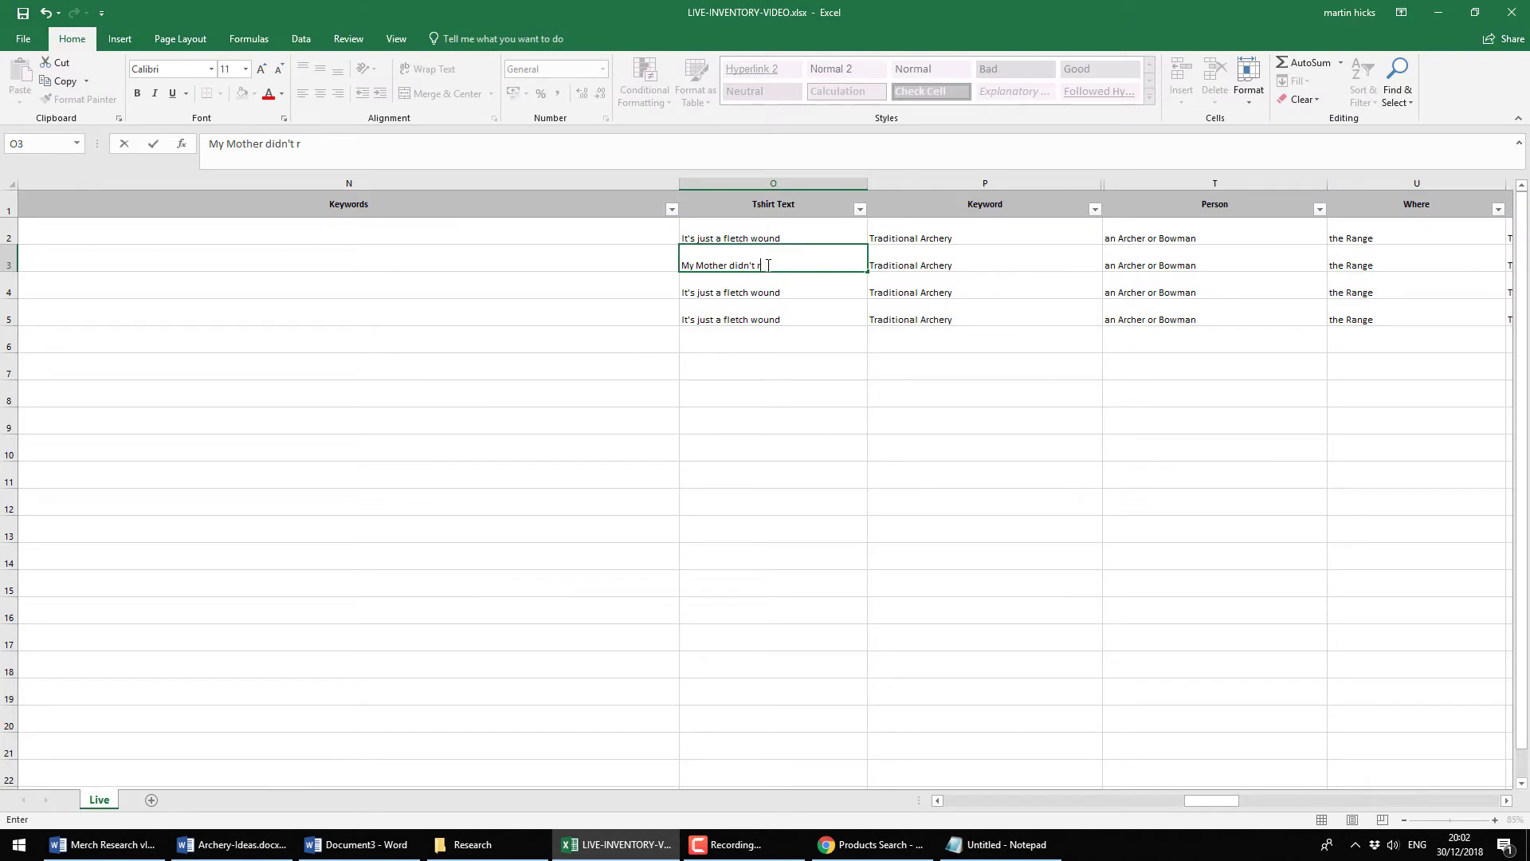
{"action": "type", "text": "aise a Princess, she"}
{"action": "key", "text": "alt+Tab"}
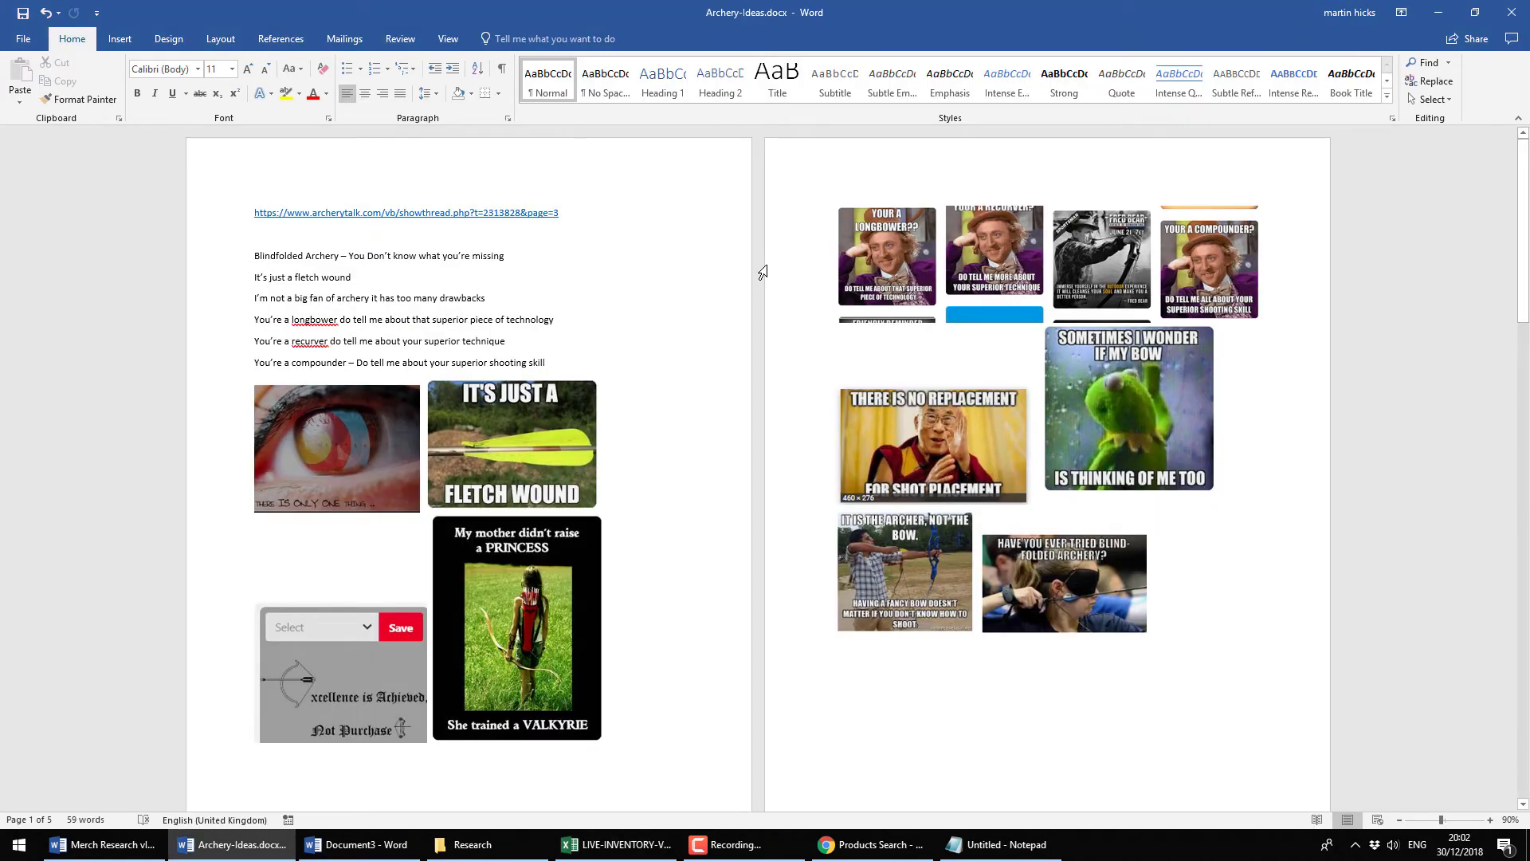
{"action": "key", "text": "alt+Tab"}
{"action": "type", "text": "tr"}
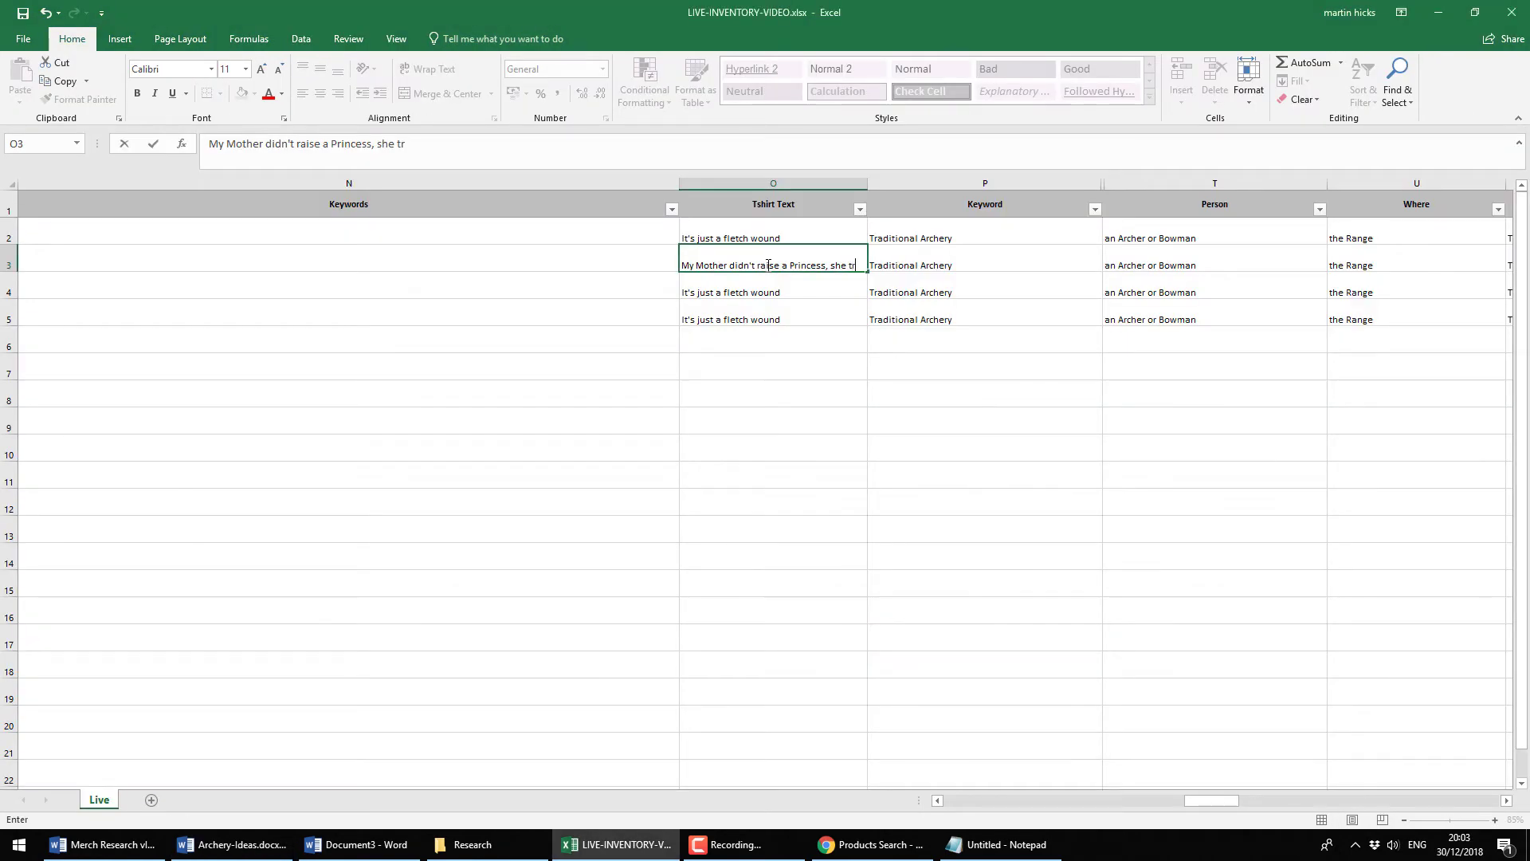
{"action": "type", "text": "ained a Va"}
{"action": "key", "text": "BackSpace"}
{"action": "key", "text": "BackSpace"}
{"action": "type", "text": "Valk"}
{"action": "type", "text": "yrie"}
{"action": "key", "text": "Tab"}
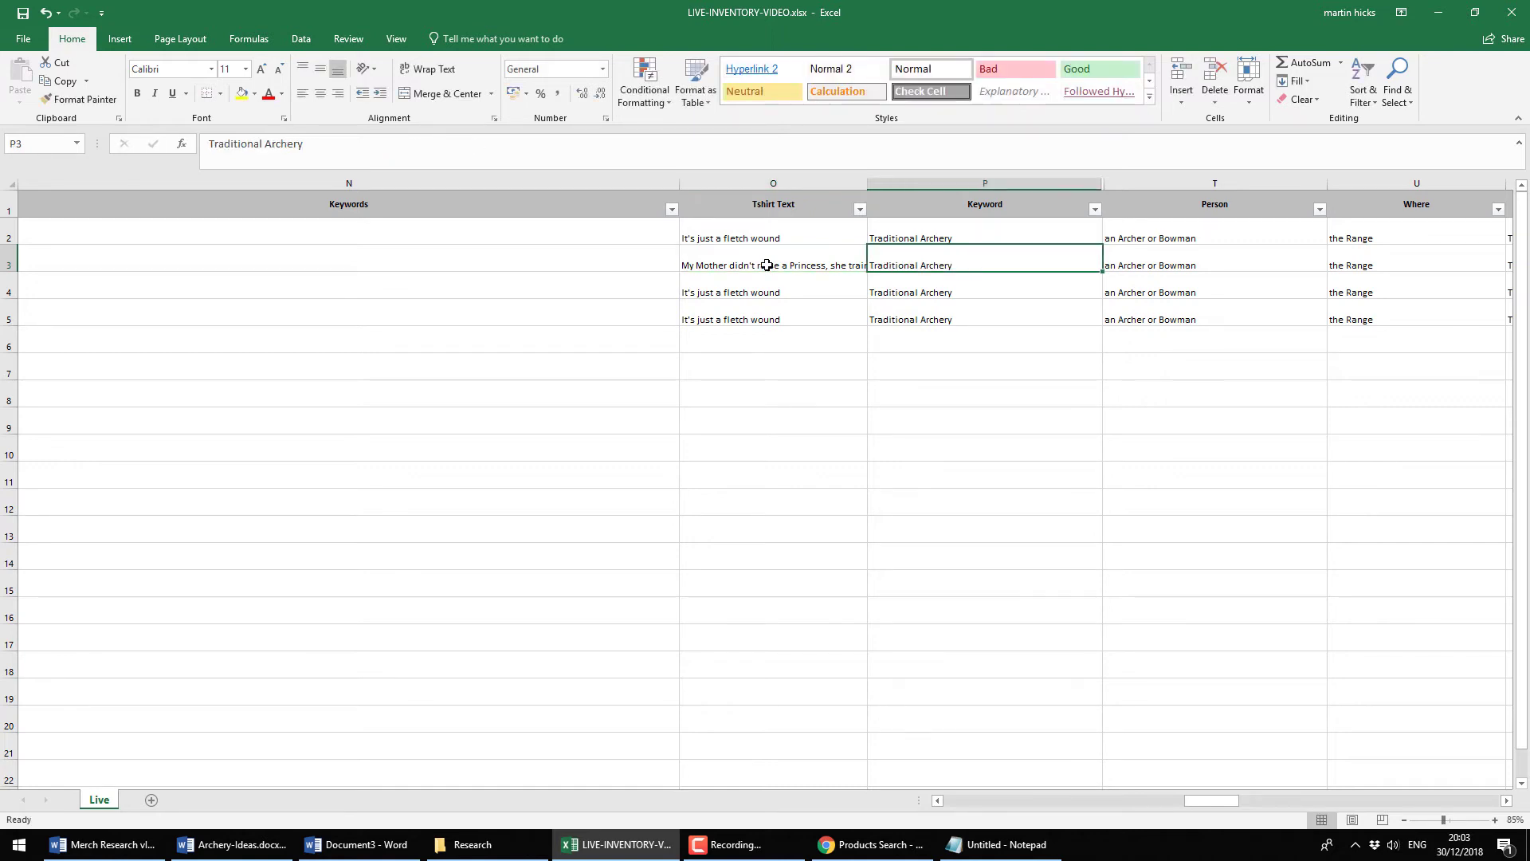
Replace the word "damaged" in the row 3 Keyword 2 formula with "girl with a bow and" and enter the formula
{"action": "left_click", "coordinate": [767, 264]}
{"action": "key", "text": "Tab"}
{"action": "key", "text": "Tab"}
{"action": "key", "text": "Tab"}
{"action": "key", "text": "Tab"}
{"action": "key", "text": "Tab"}
{"action": "key", "text": "Tab"}
{"action": "key", "text": "Tab"}
{"action": "key", "text": "Tab"}
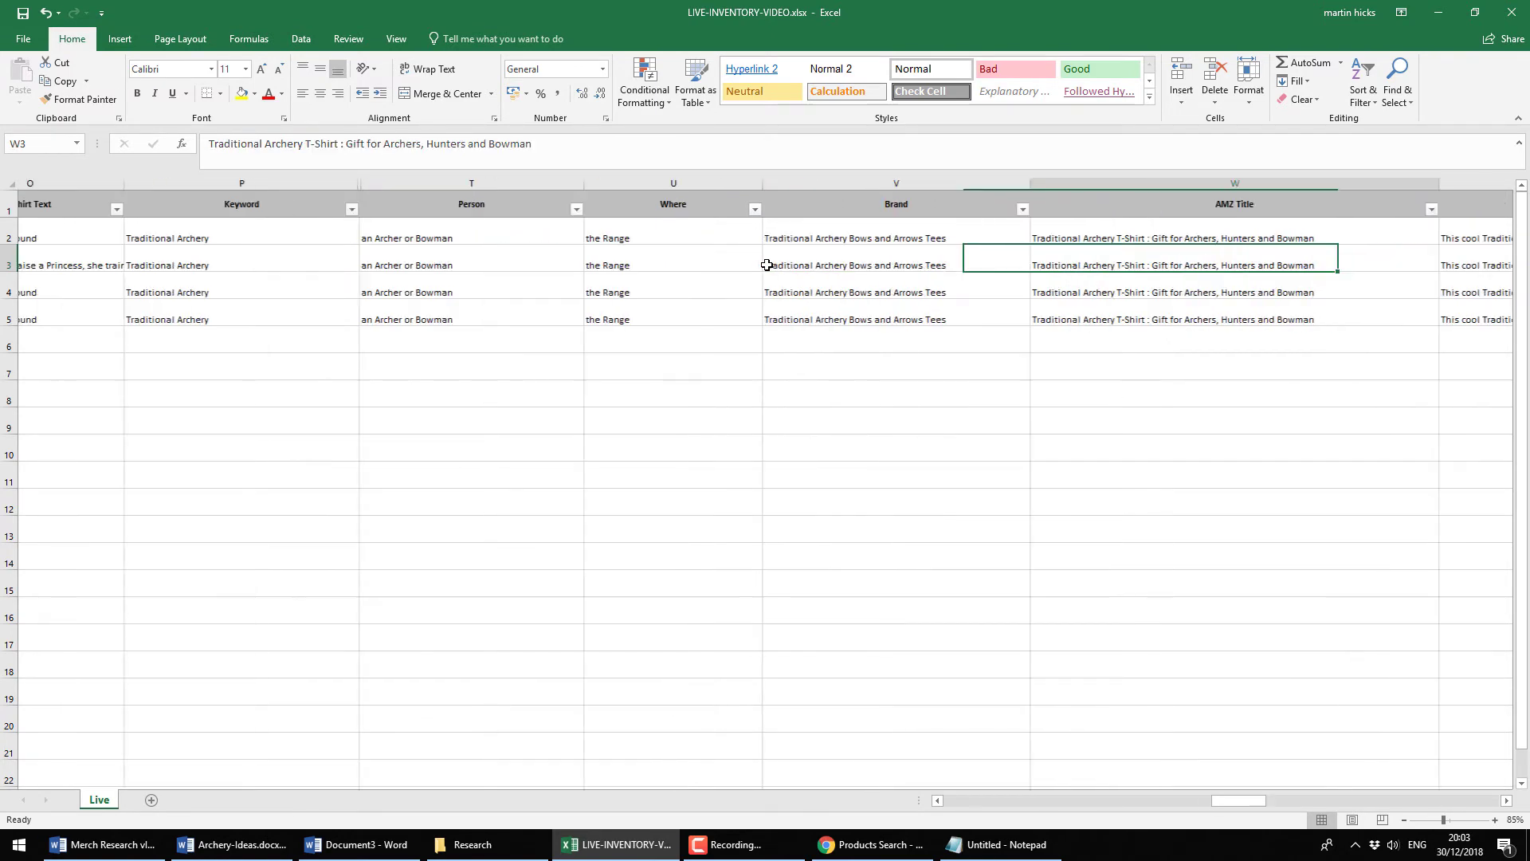
{"action": "key", "text": "Left"}
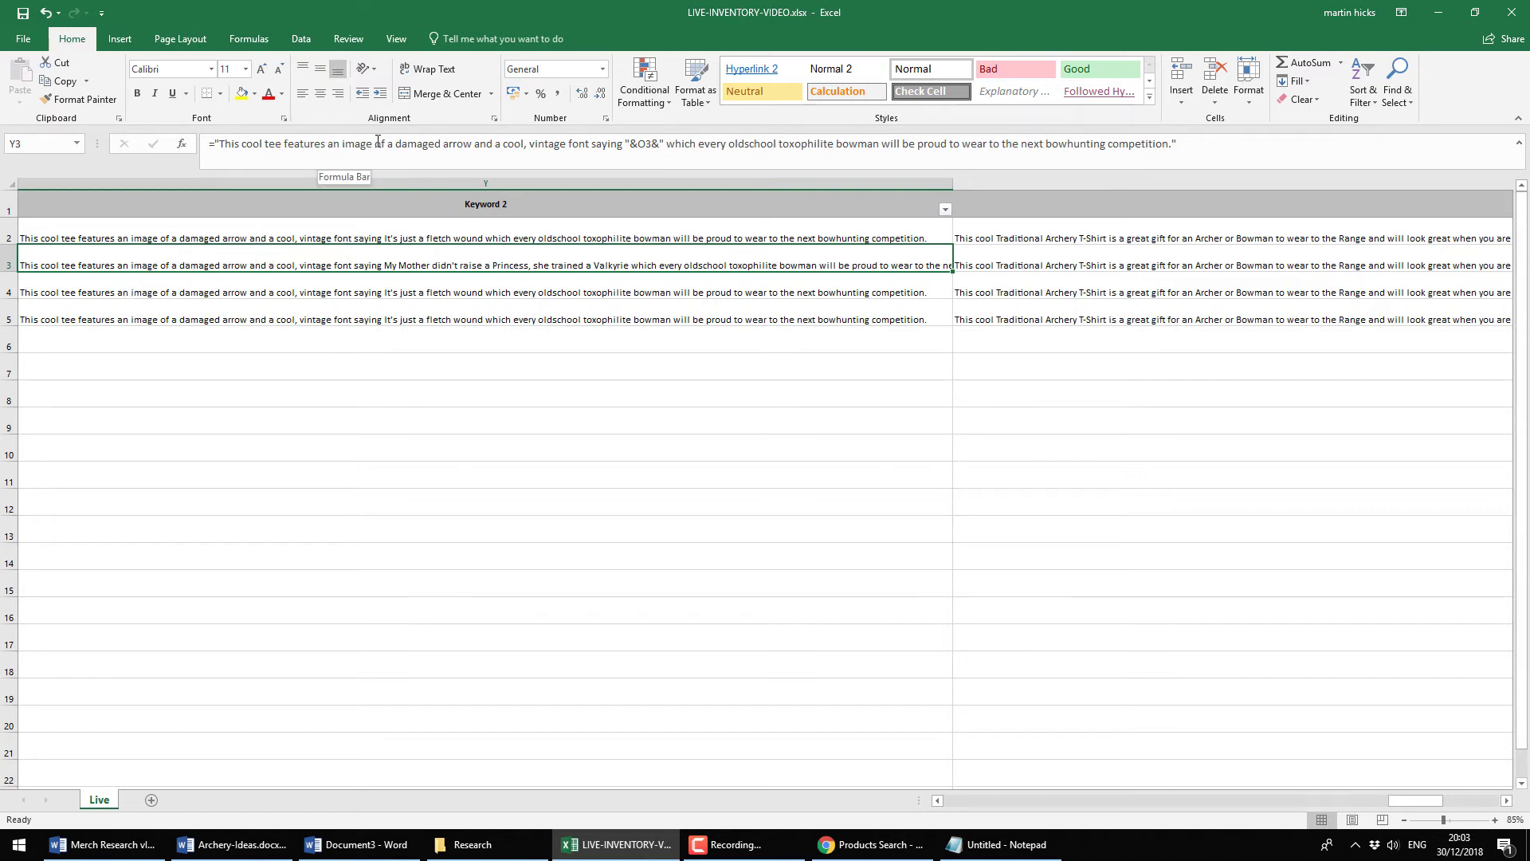
{"action": "left_click_drag", "start_coordinate": [395, 146], "coordinate": [441, 147]}
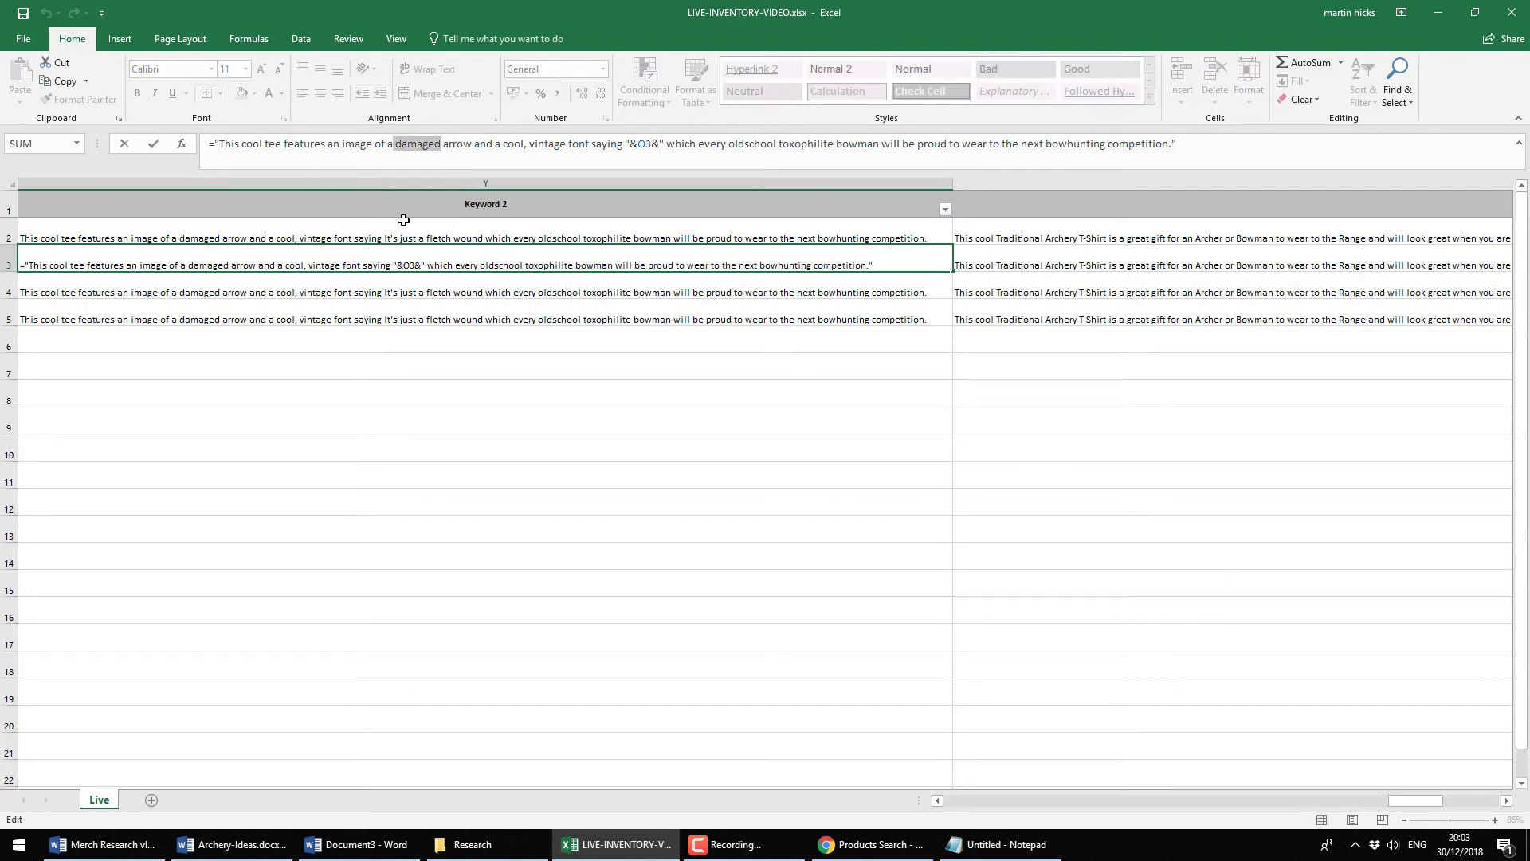
{"action": "type", "text": "girl with a"}
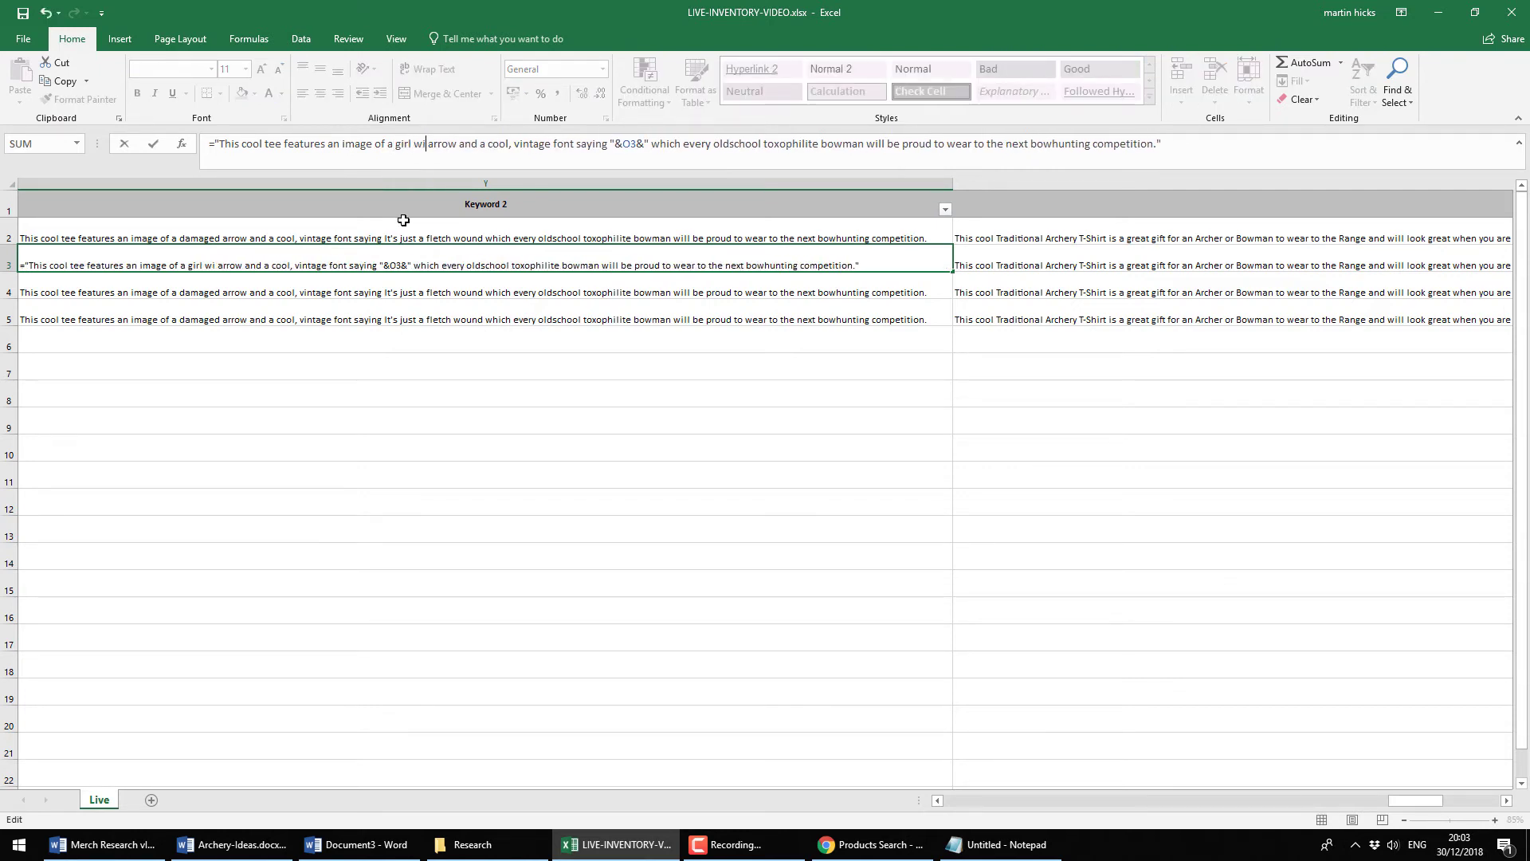
{"action": "key", "text": "BackSpace"}
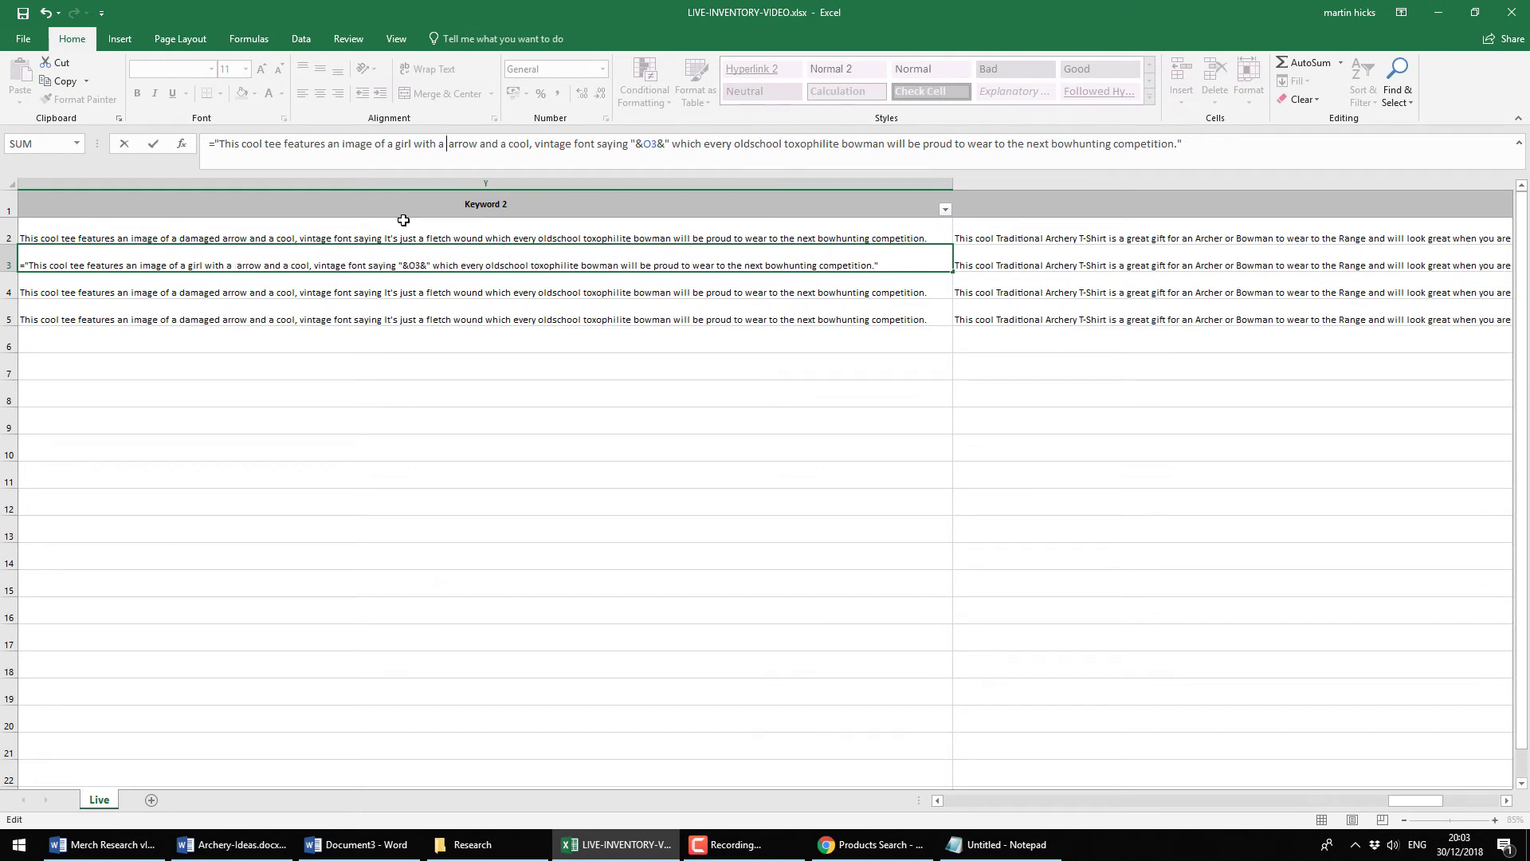
{"action": "type", "text": "bow and"}
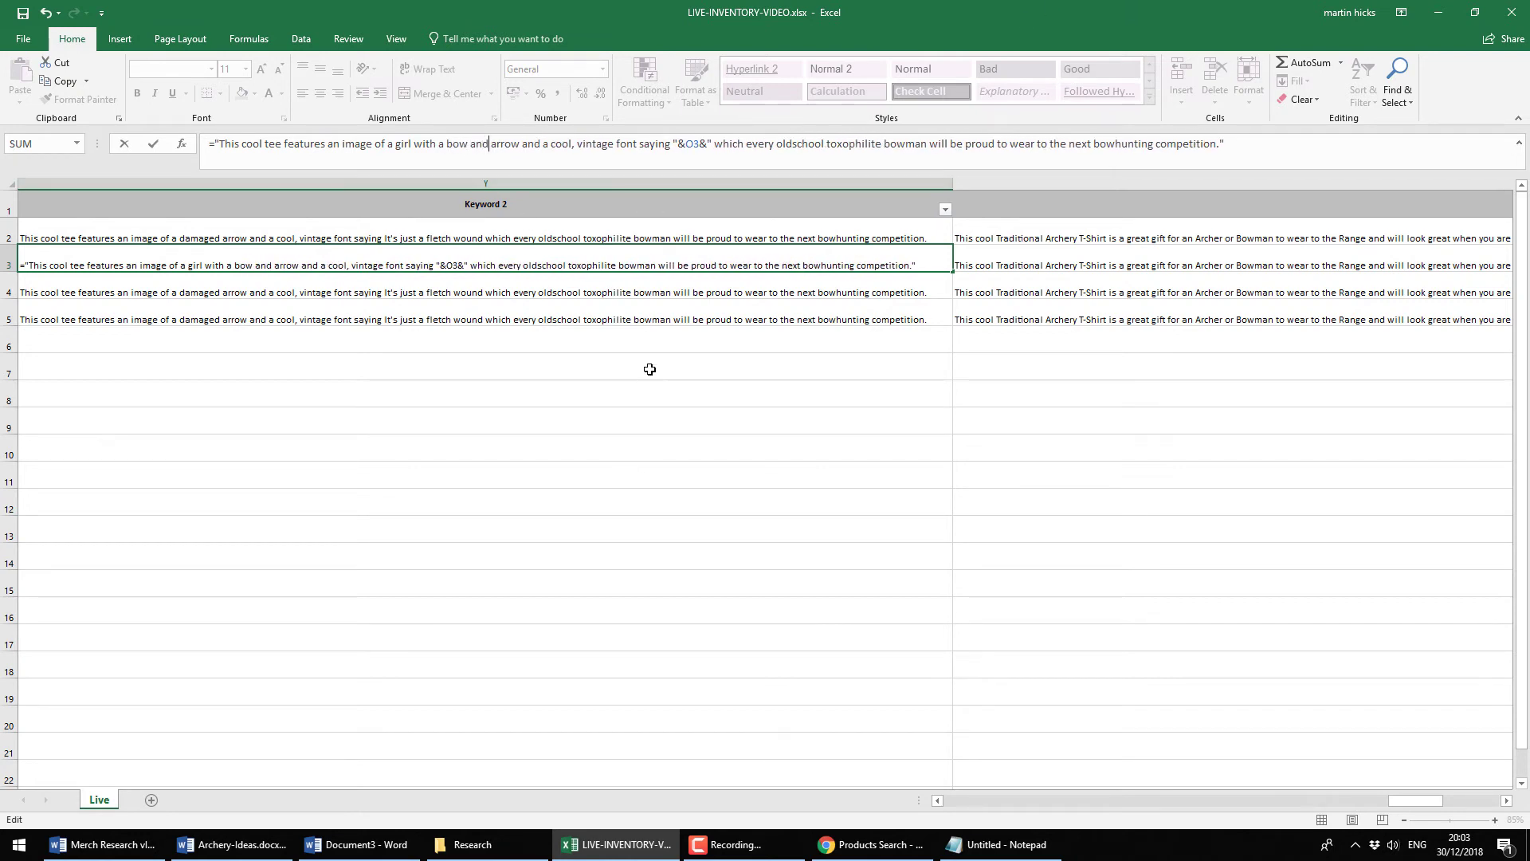
{"action": "key", "text": "Tab"}
Look over the copied rows from Keyword 2 back to the empty Keywords column, checking the design ideas in Archery-Ideas.docx
{"action": "key", "text": "Left"}
{"action": "key", "text": "Left"}
{"action": "key", "text": "Left"}
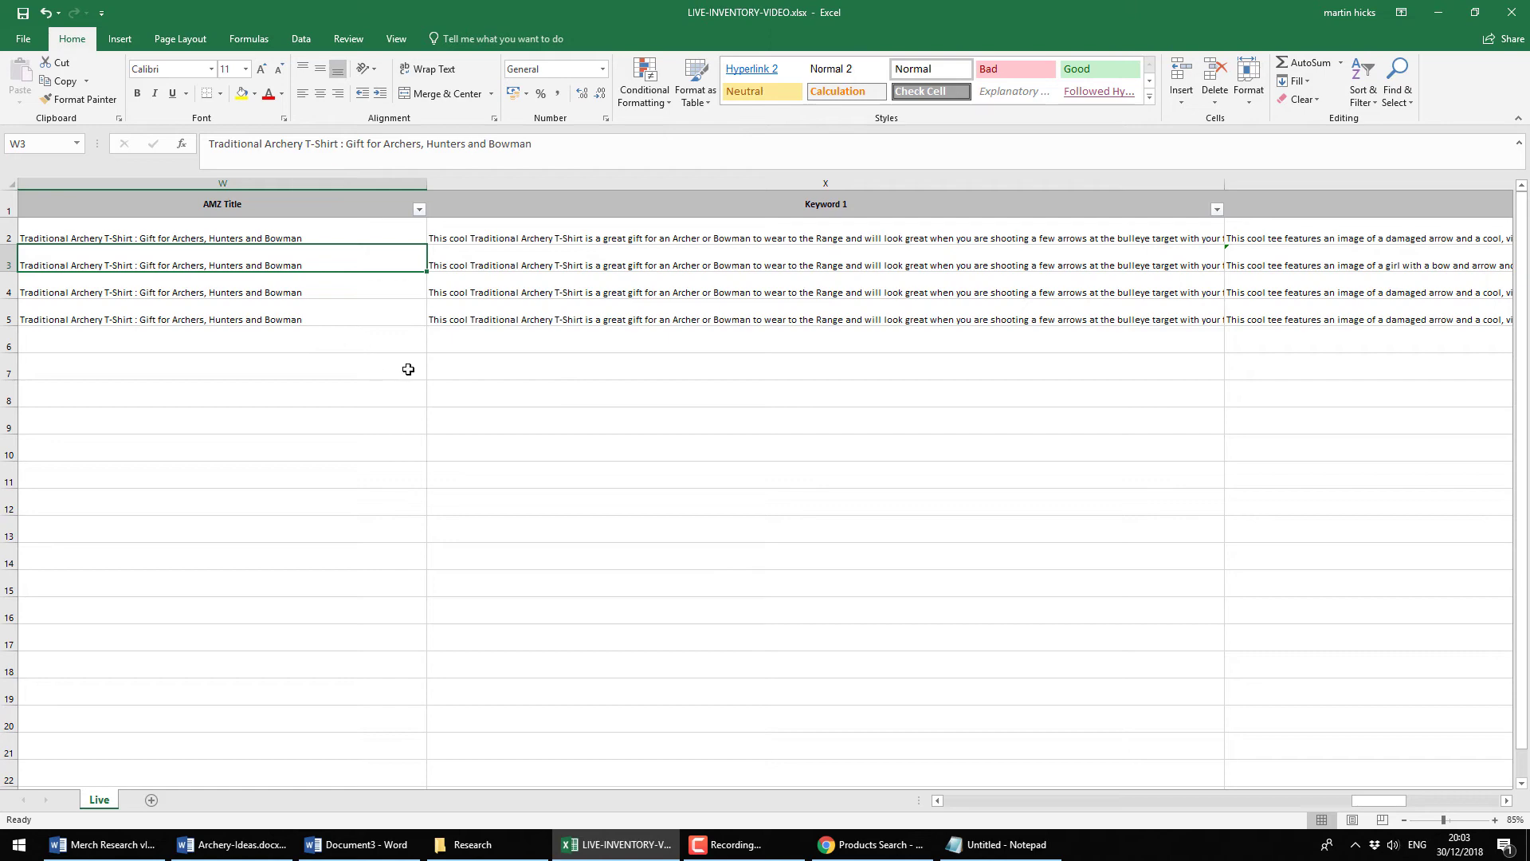
{"action": "left_click", "coordinate": [445, 348]}
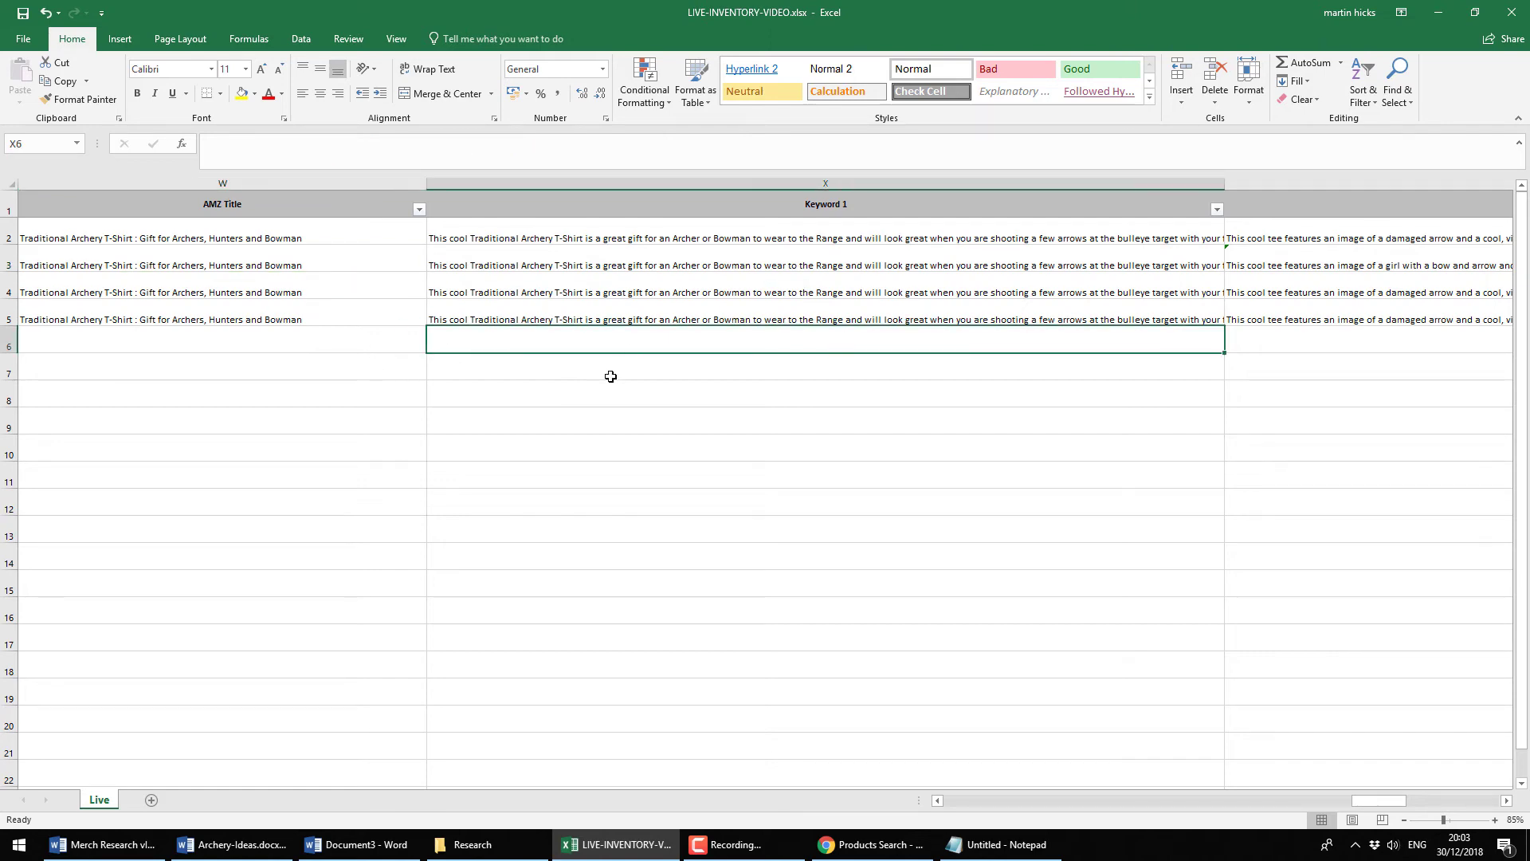
{"action": "key", "text": "alt+Tab"}
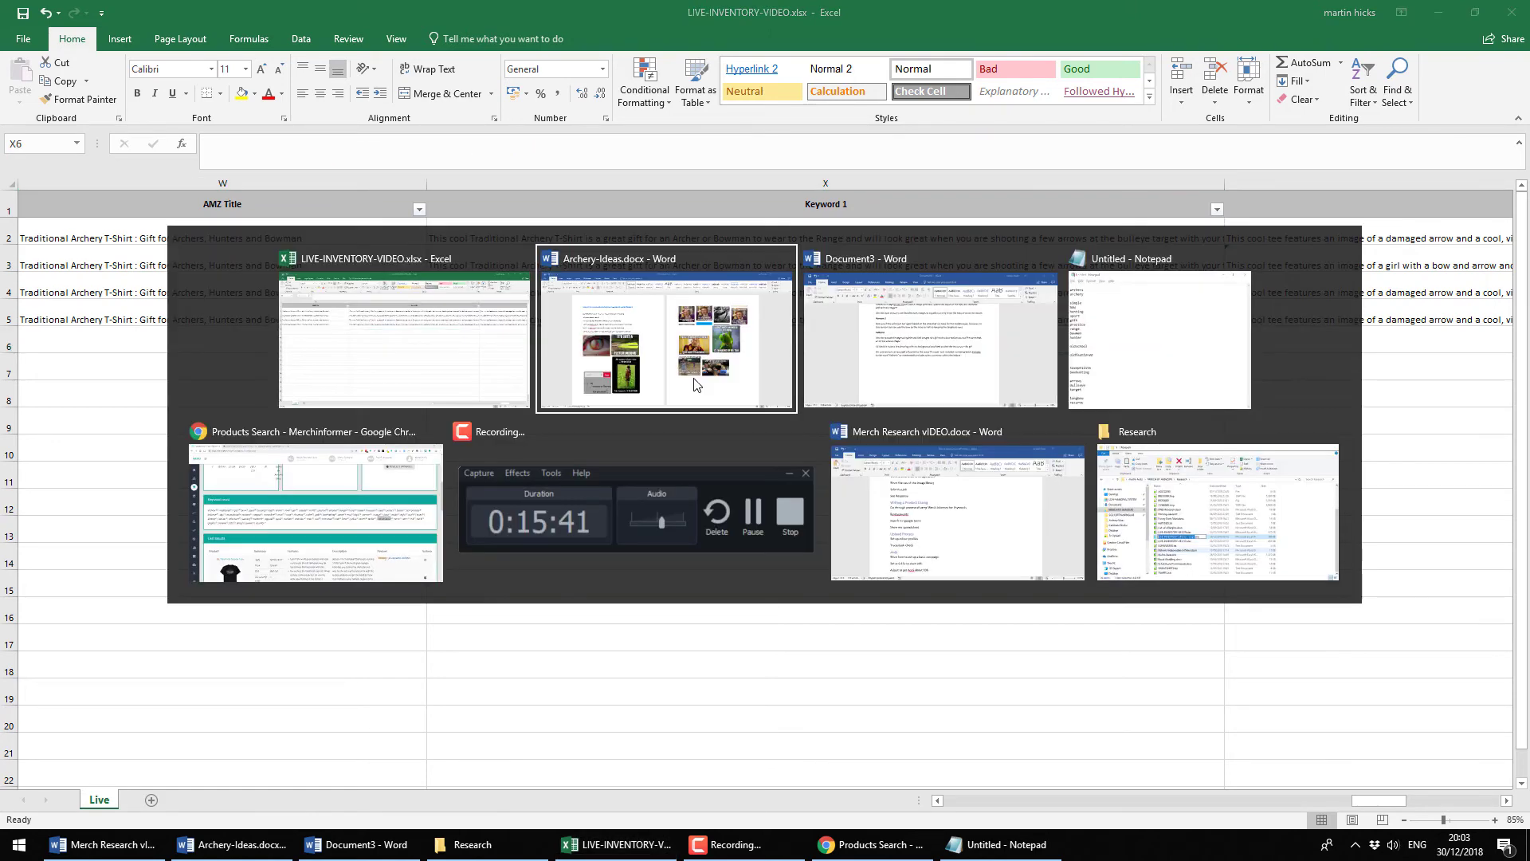
{"action": "left_click", "coordinate": [638, 385]}
{"action": "key", "text": "alt+Tab"}
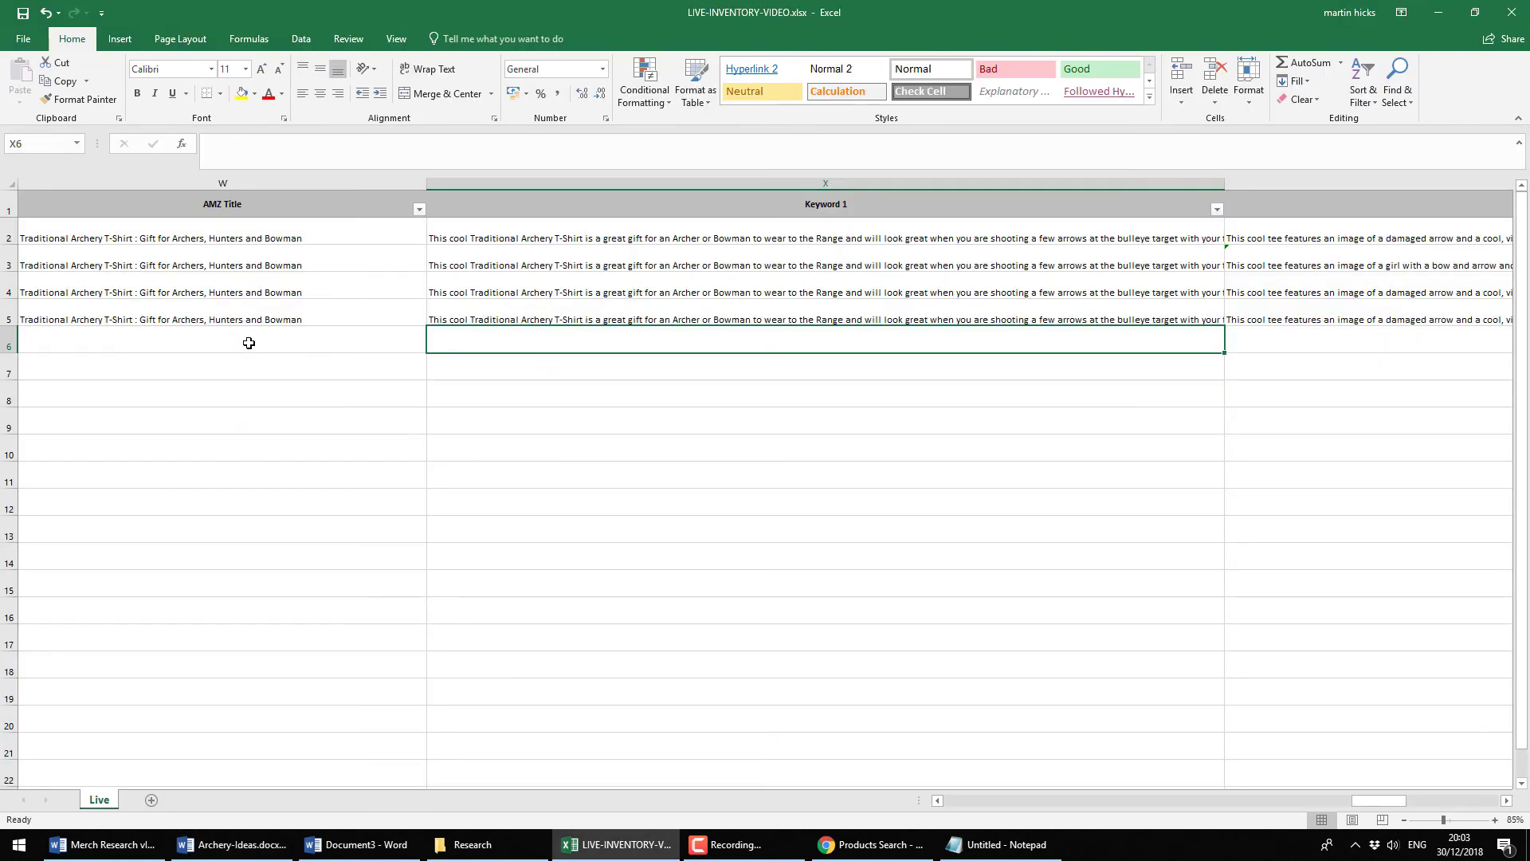
{"action": "left_click", "coordinate": [241, 317]}
{"action": "scroll", "coordinate": [240, 317], "scroll_direction": "left", "scroll_amount": 1}
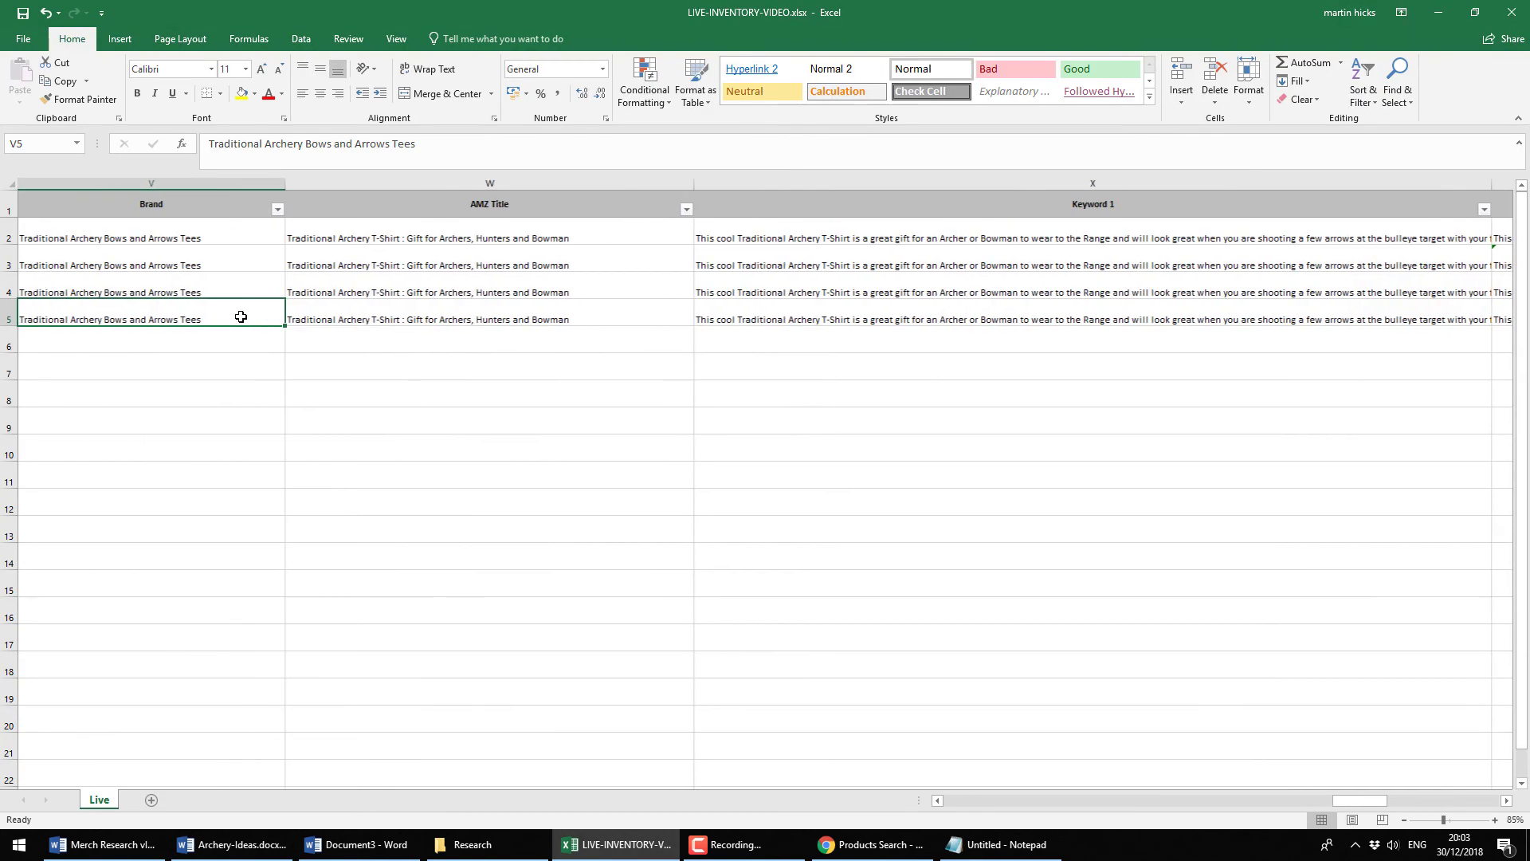
{"action": "key", "text": "Left"}
{"action": "key", "text": "Left"}
{"action": "key", "text": "Left"}
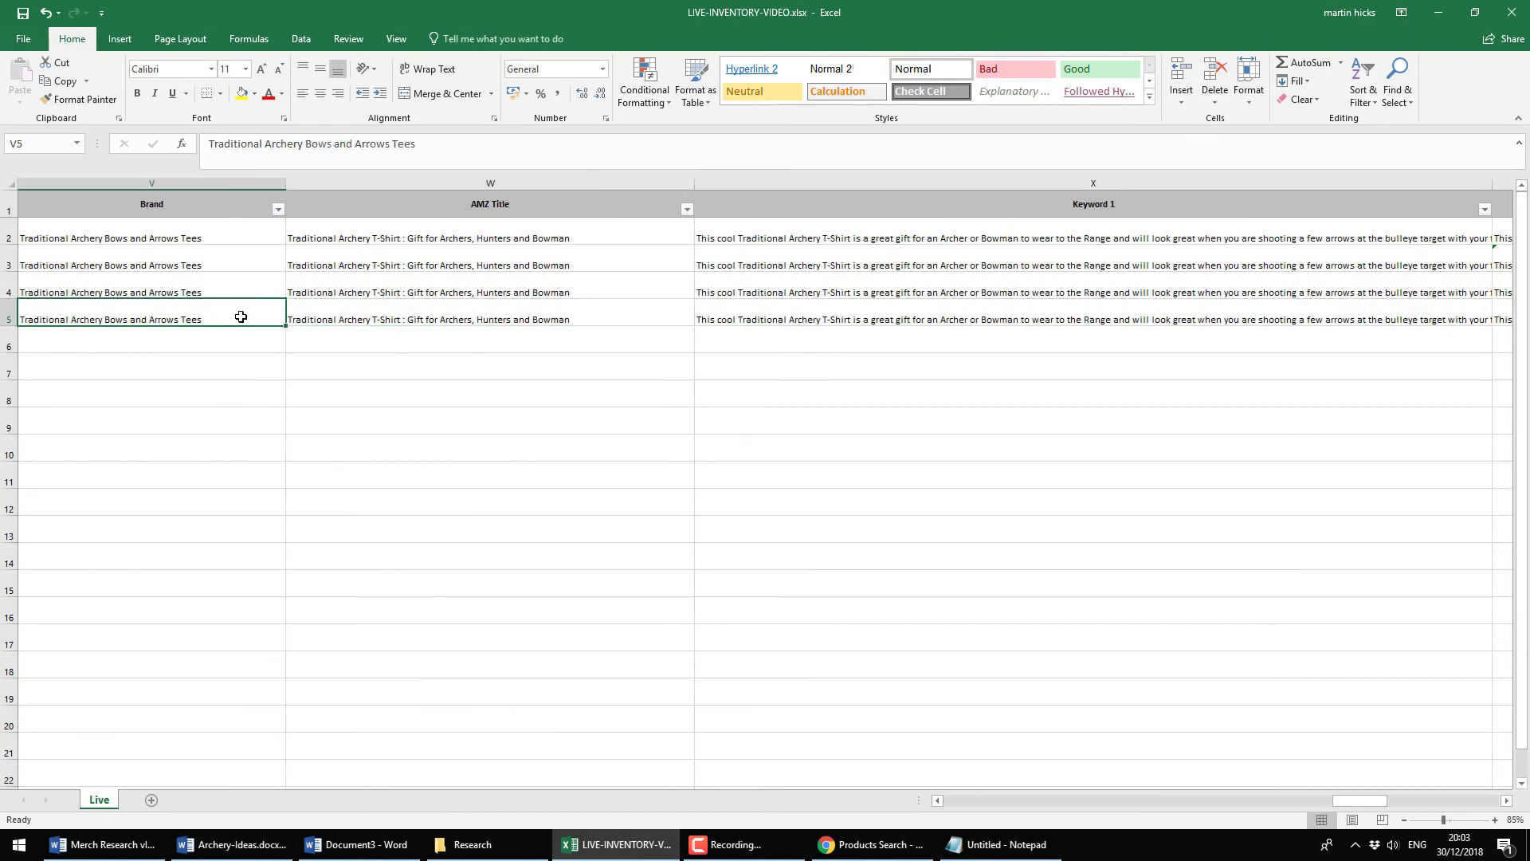
{"action": "key", "text": "Left"}
{"action": "key", "text": "Left"}
{"action": "key", "text": "Left"}
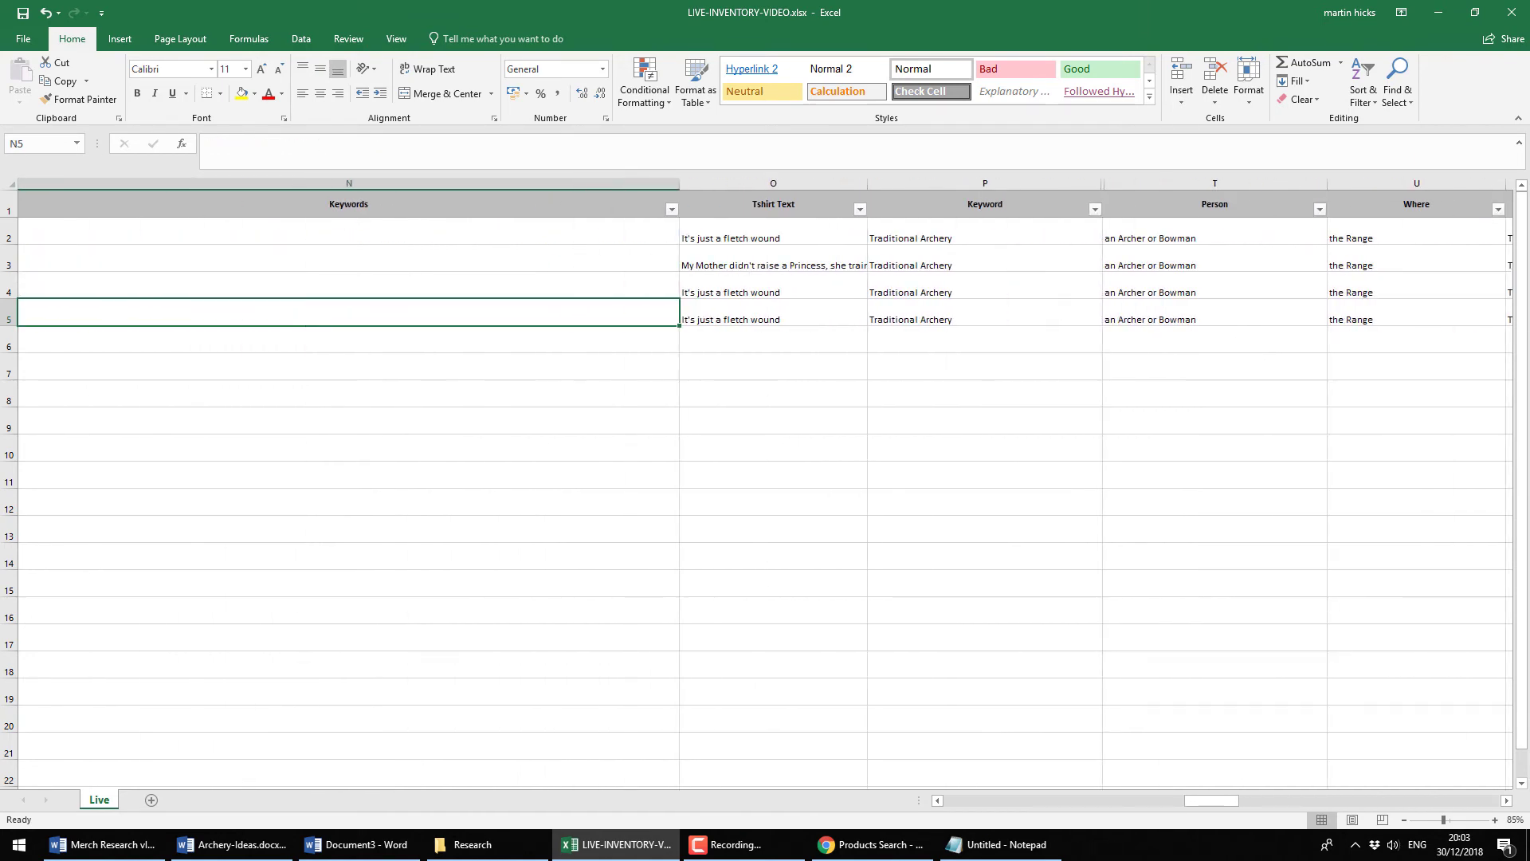
Switch to the Notepad keyword list and join archers, archery, simple, bow, hunting and sport into one comma-separated line
{"action": "left_click", "coordinate": [1021, 849]}
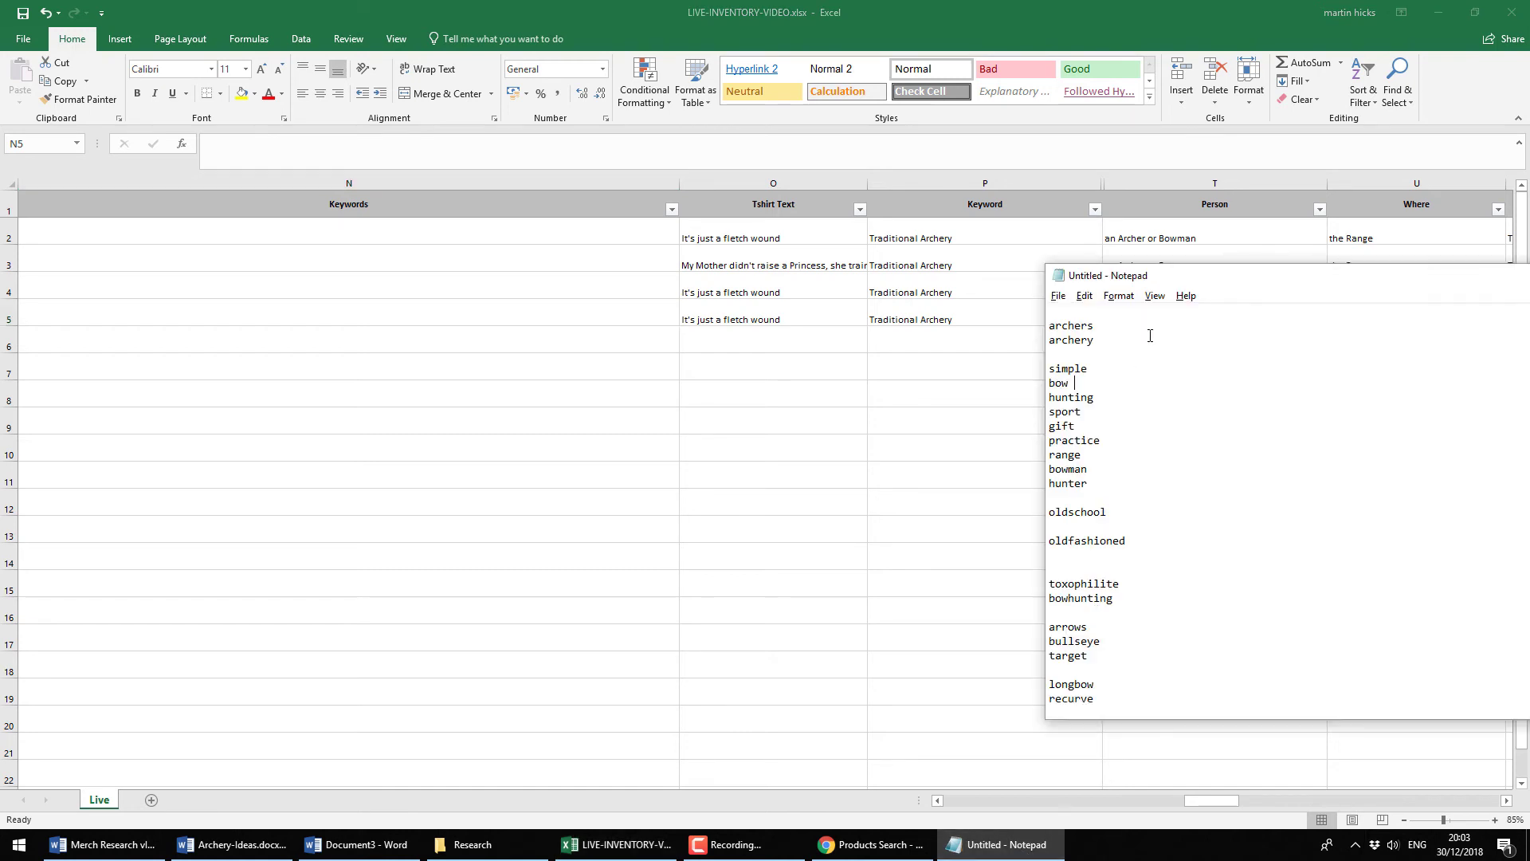
{"action": "left_click", "coordinate": [1155, 295]}
{"action": "left_click", "coordinate": [1126, 314]}
{"action": "key", "text": "Delete"}
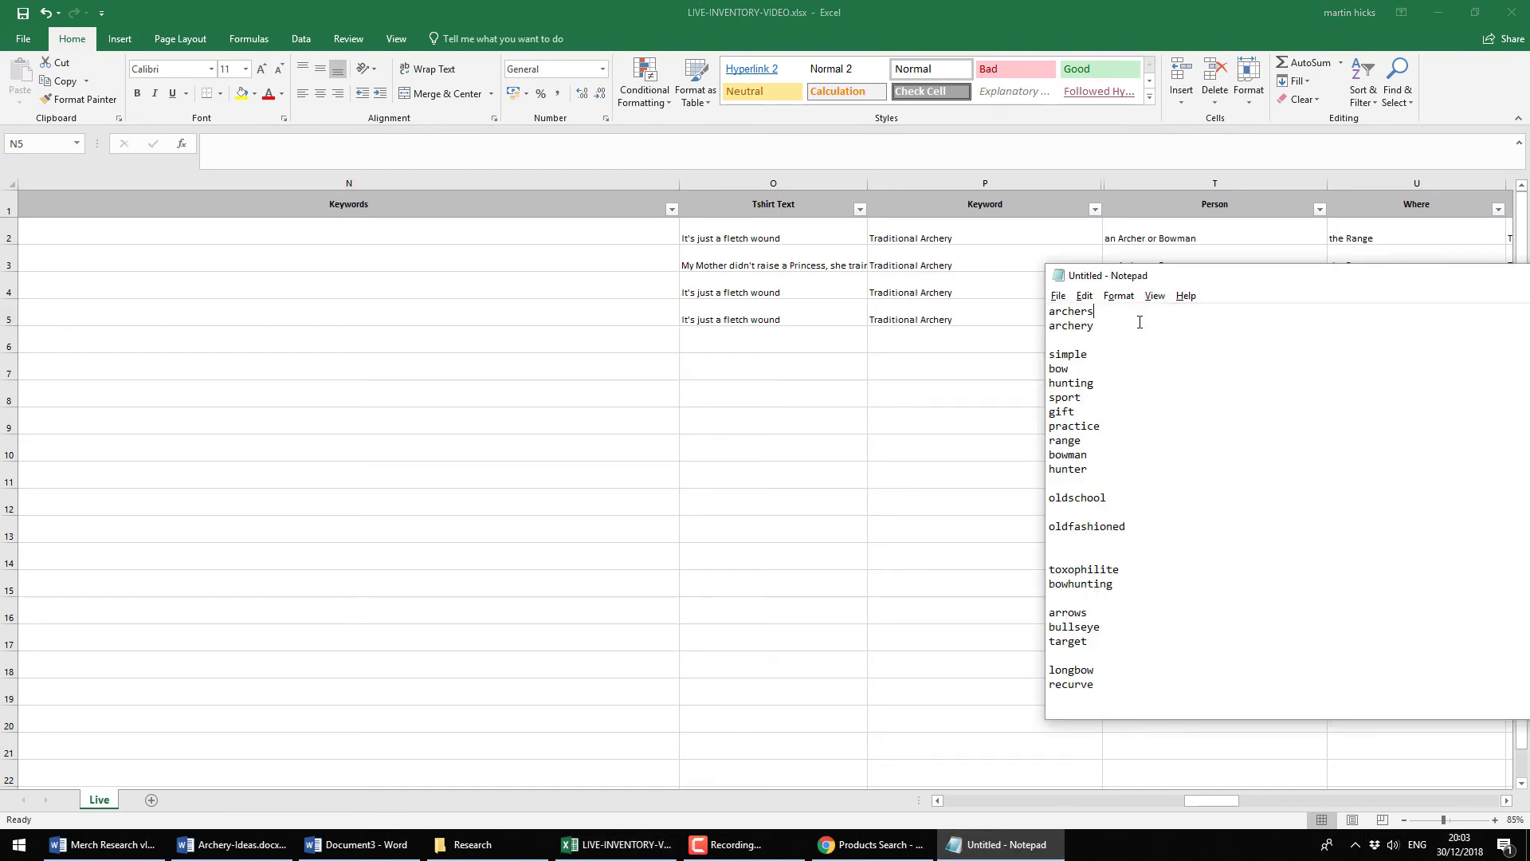
{"action": "type", "text": ","}
{"action": "key", "text": "Delete"}
{"action": "type", "text": ","}
{"action": "key", "text": "Delete"}
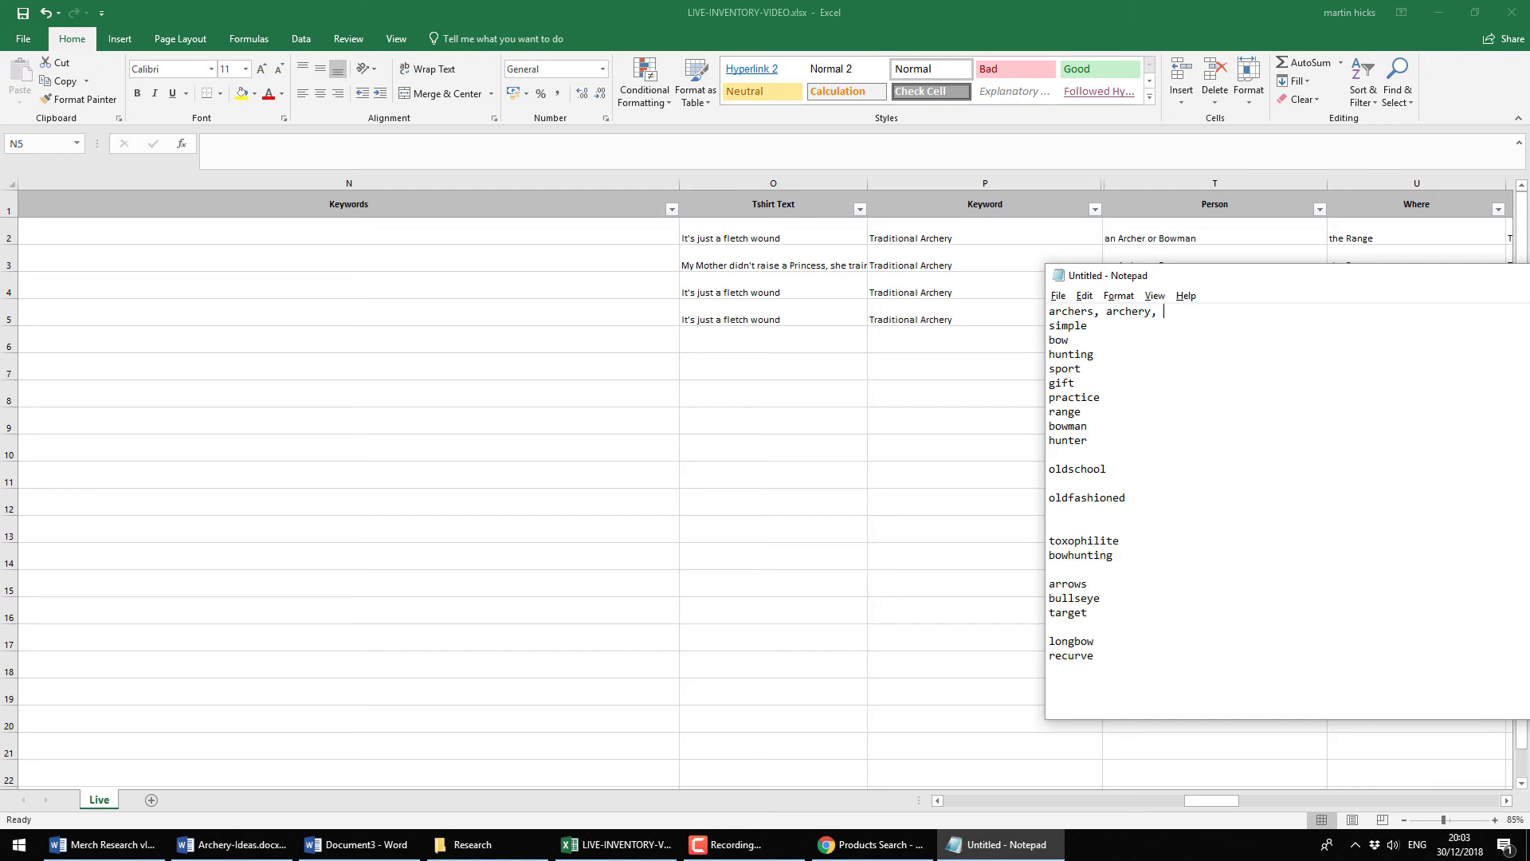
{"action": "key", "text": "Delete"}
{"action": "key", "text": "BackSpace"}
{"action": "type", "text": ","}
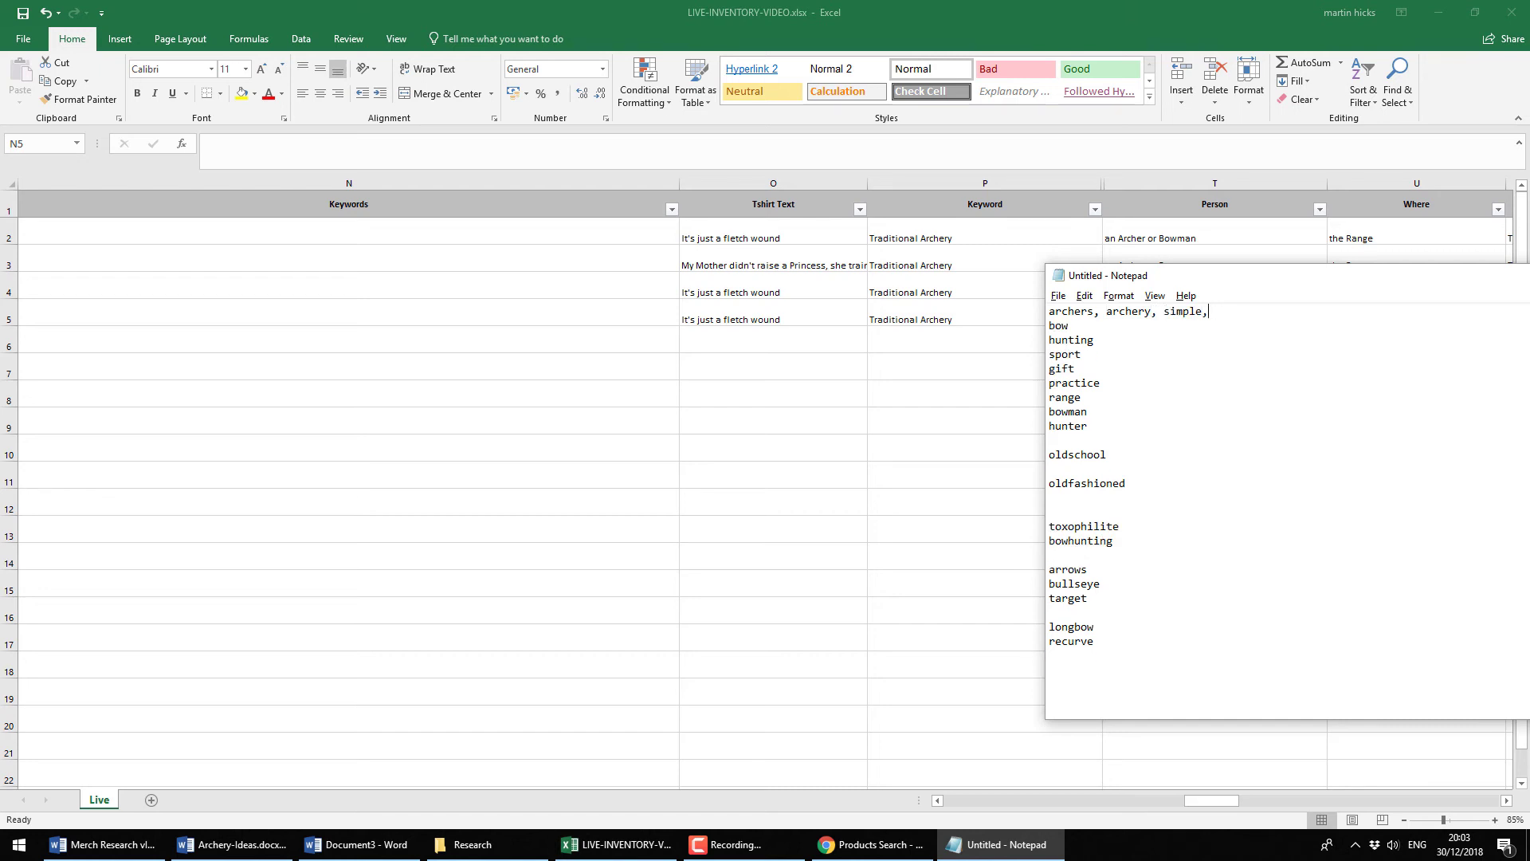
{"action": "key", "text": "Delete"}
{"action": "key", "text": "End"}
{"action": "type", "text": ","}
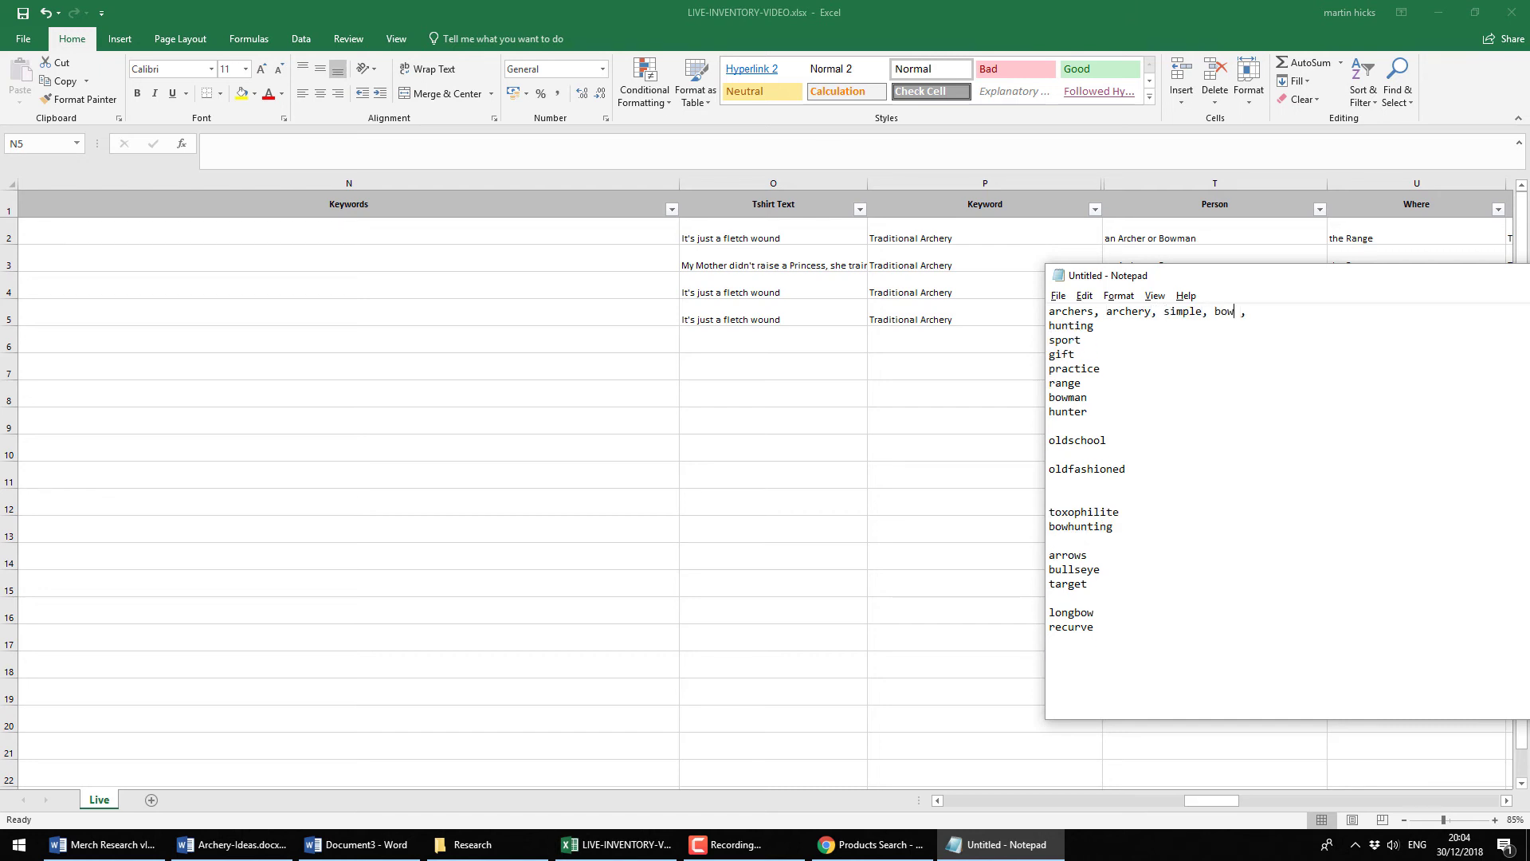
{"action": "key", "text": "Delete"}
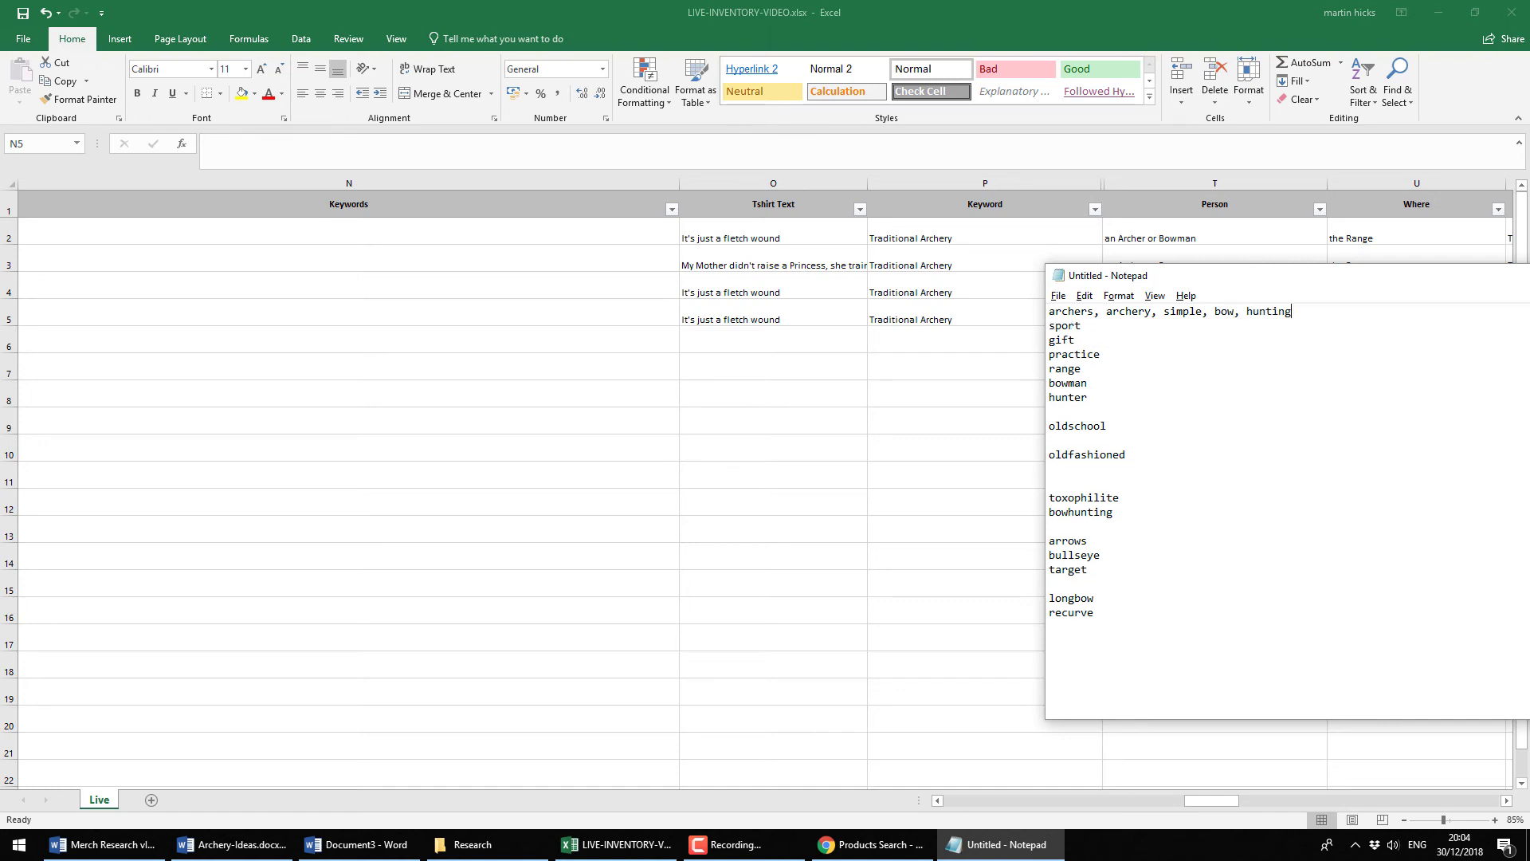
{"action": "key", "text": "Delete"}
{"action": "type", "text": ", sport,"}
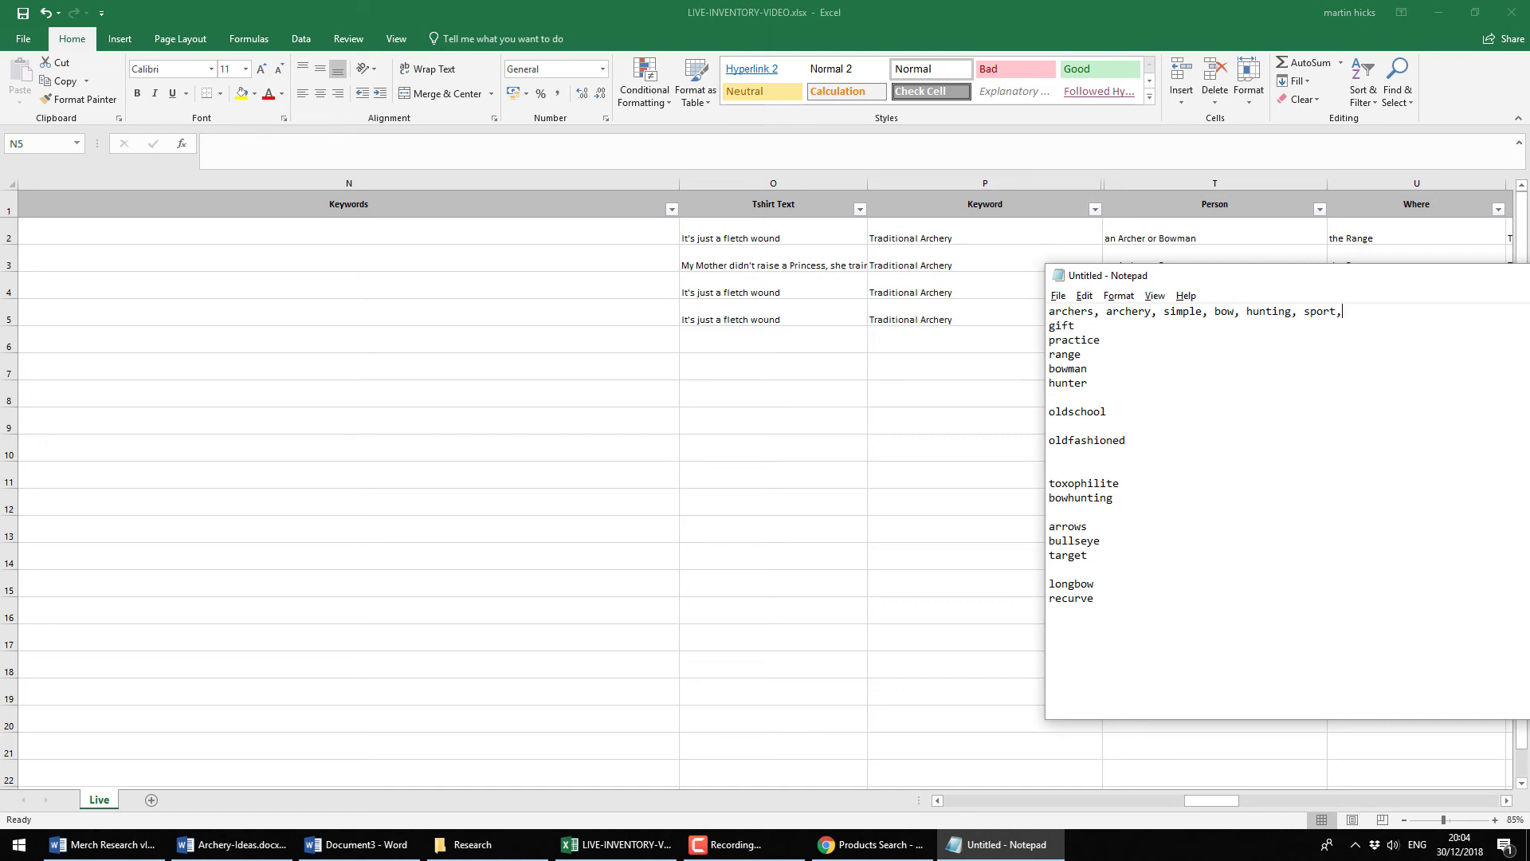